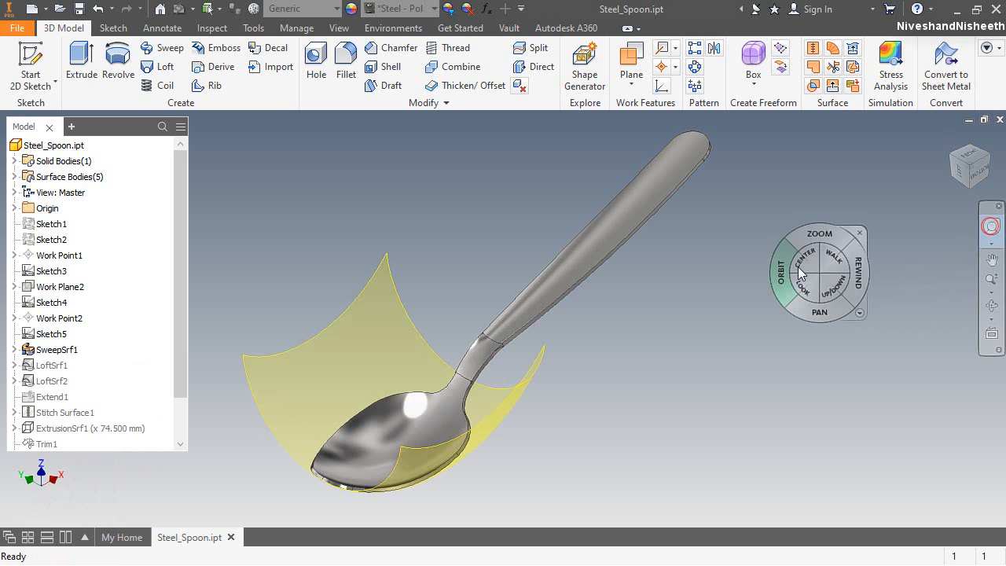
Turn on the visibility of the LoftSrf1 surface in the Steel_Spoon part.
left_click(425, 463)
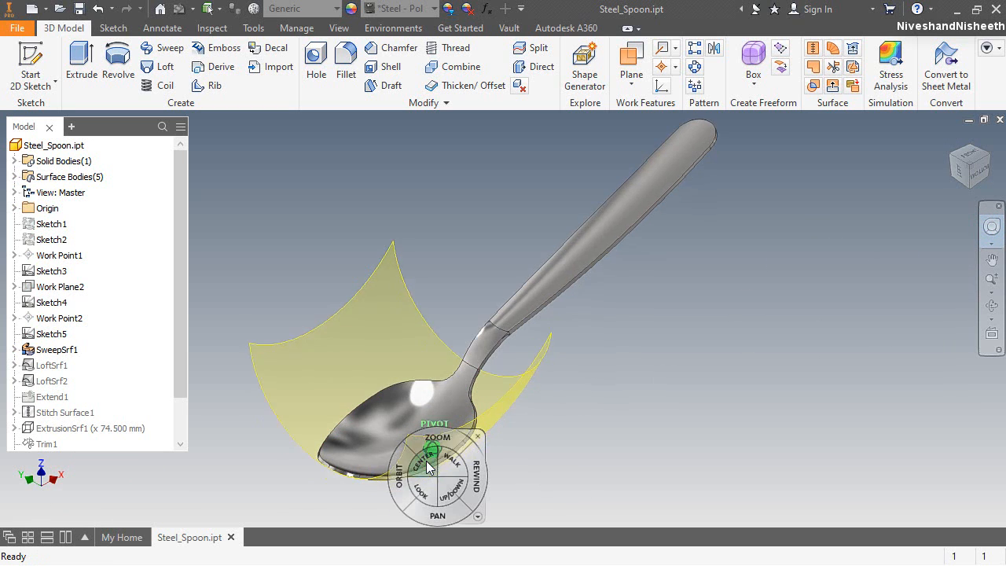
left_click_drag(400, 459, 451, 467)
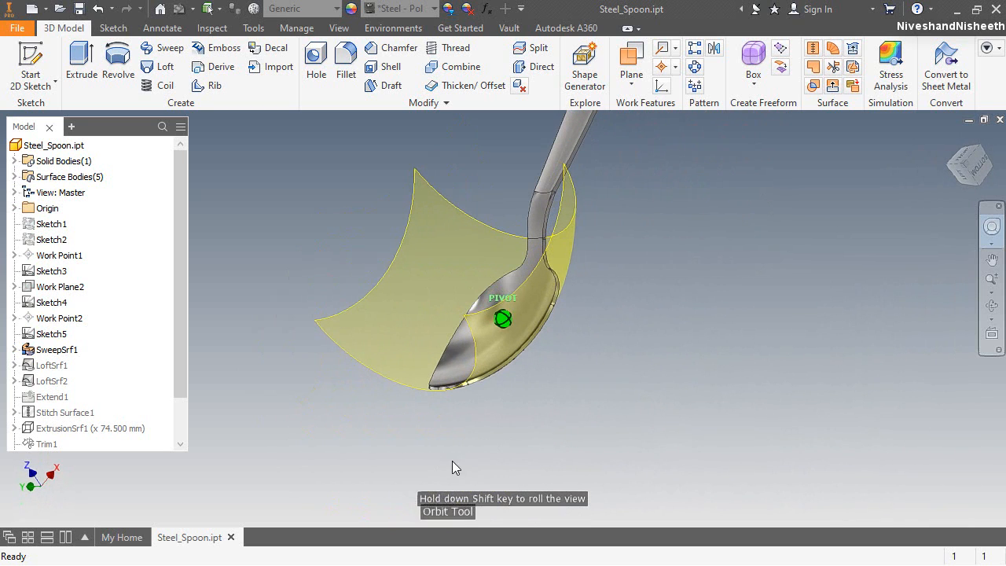
left_click_drag(527, 472, 470, 471)
left_click(483, 430)
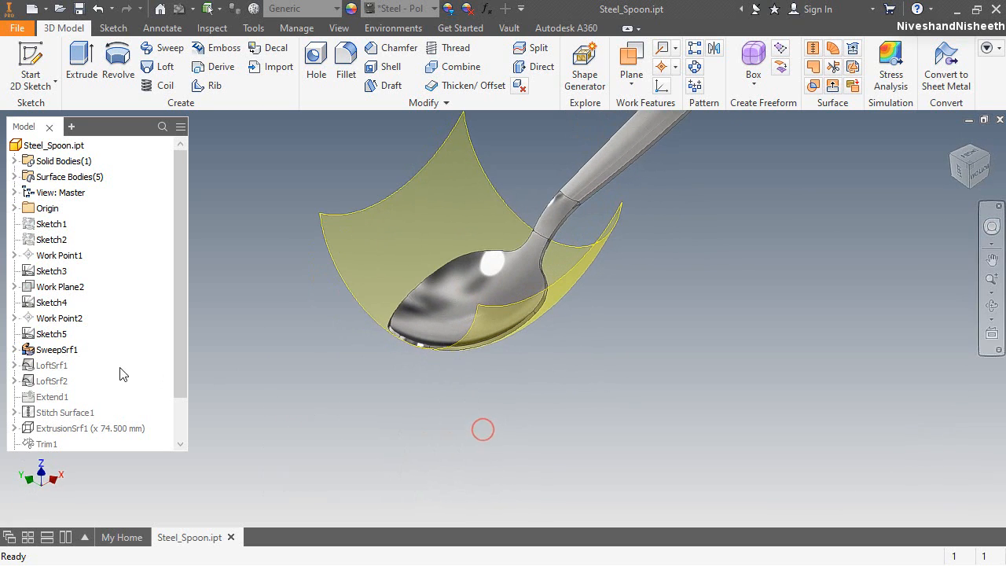
left_click(47, 366)
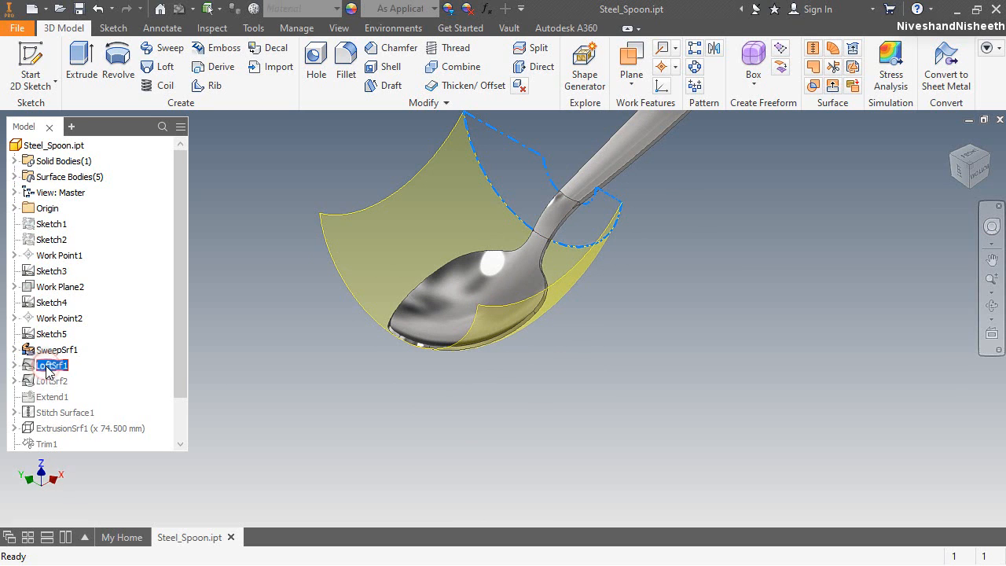
right_click(45, 370)
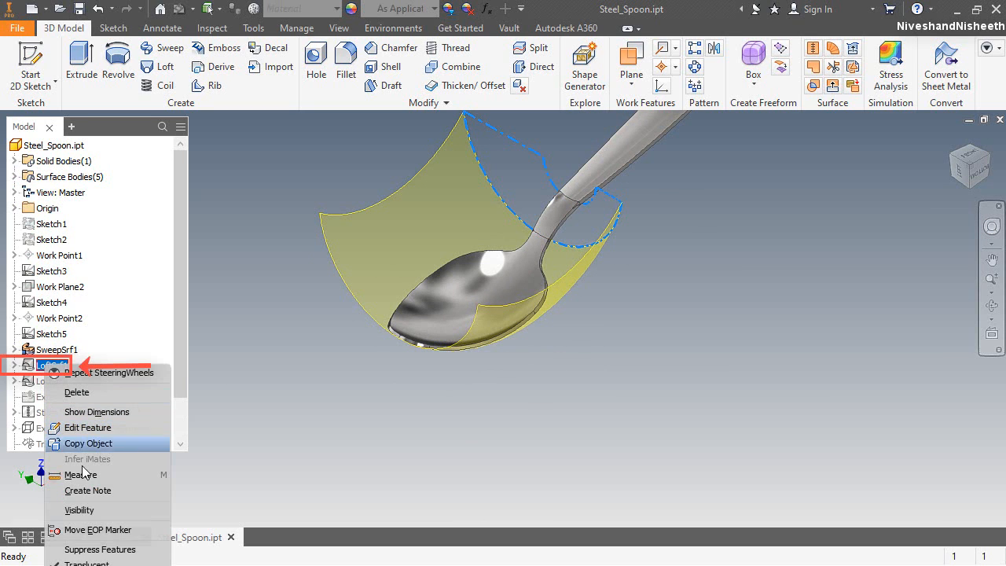
left_click(89, 515)
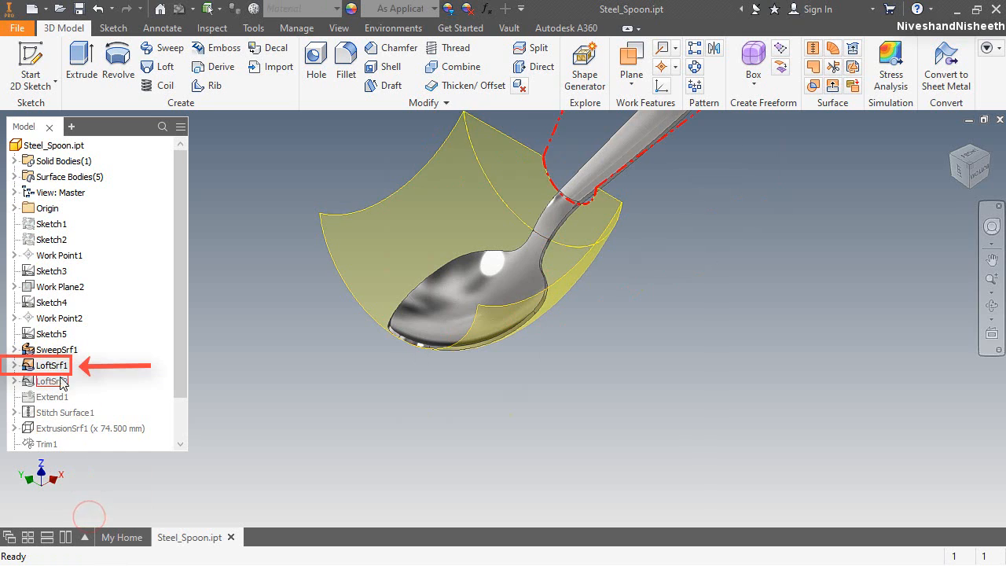
Examine the spoon together with its sweep and LoftSrf1 surfaces from several angles.
scroll(411, 413, "up", 2)
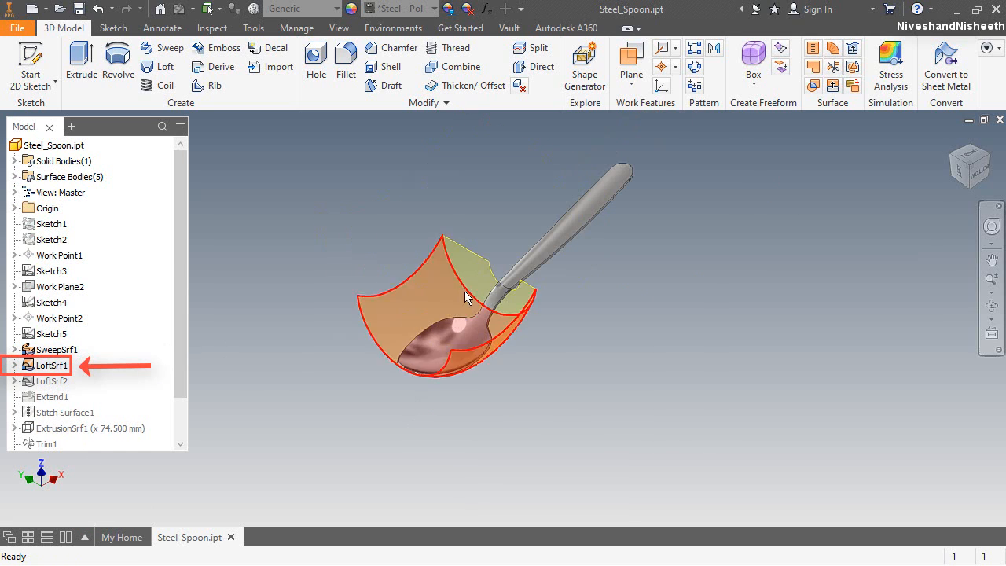
scroll(470, 286, "down", 3)
left_click(992, 226)
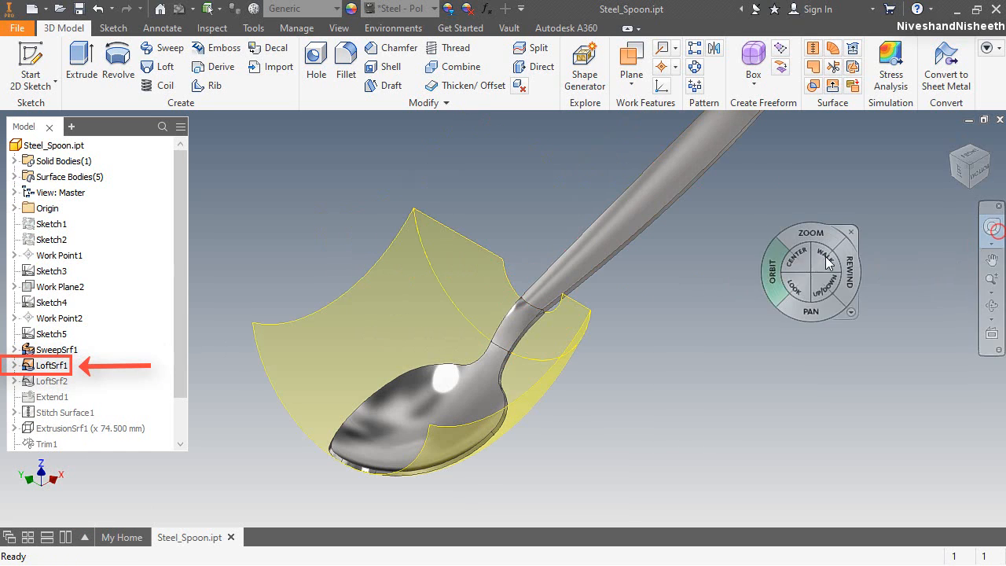
left_click(817, 257)
left_click_drag(773, 268, 436, 364)
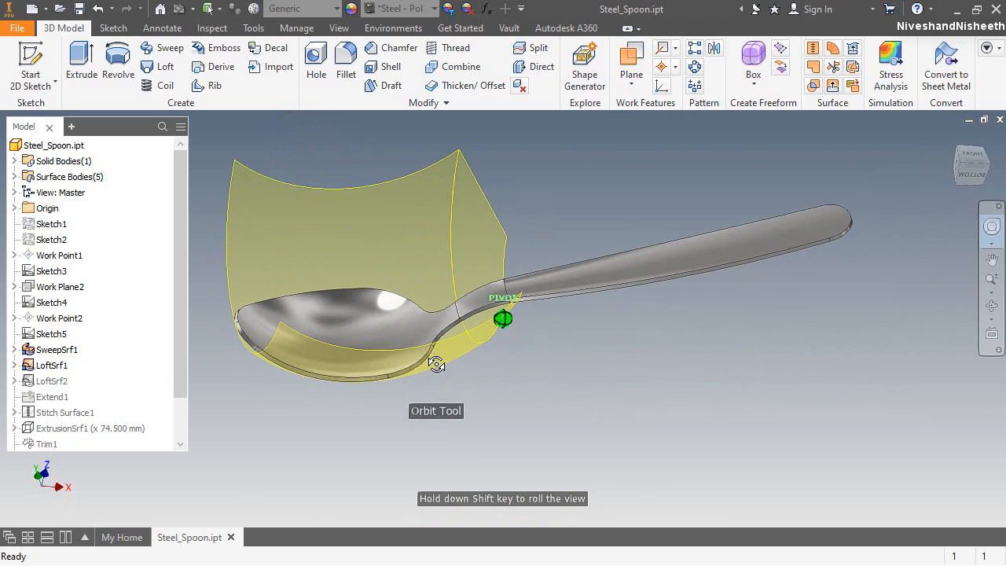
left_click_drag(520, 362, 480, 360)
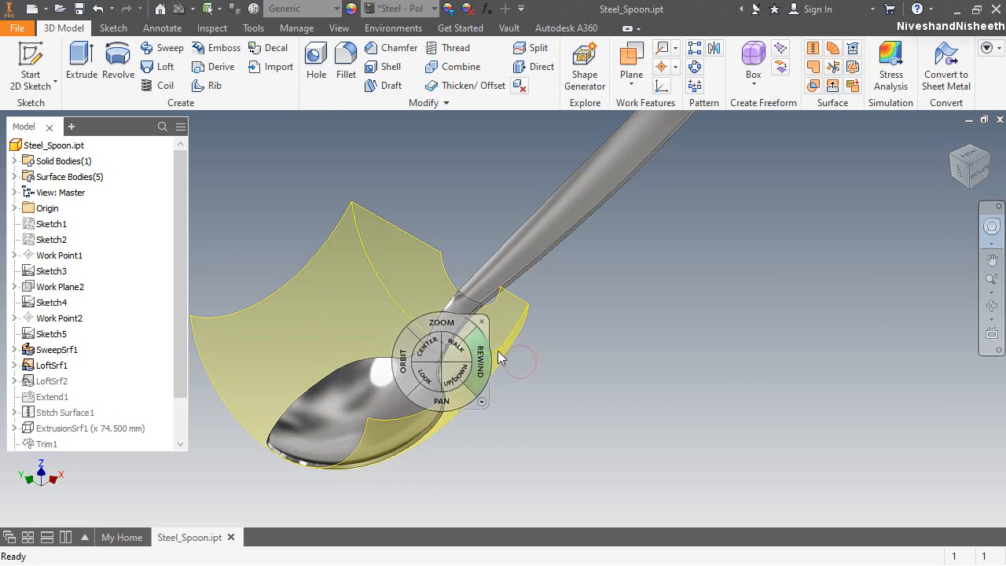
left_click(482, 322)
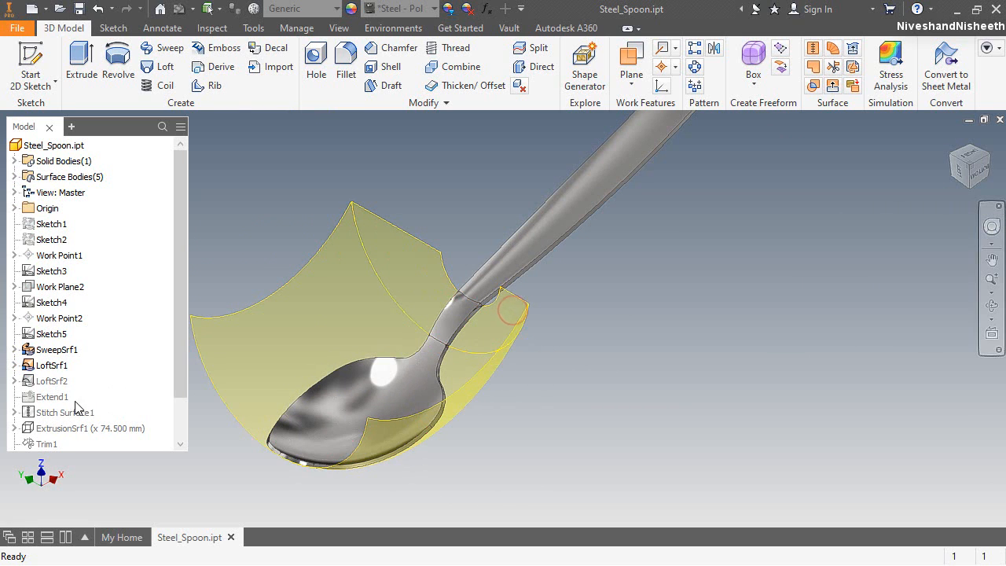
Open the Extend1 surface feature for editing.
left_click(50, 399)
scroll(463, 411, "down", 5)
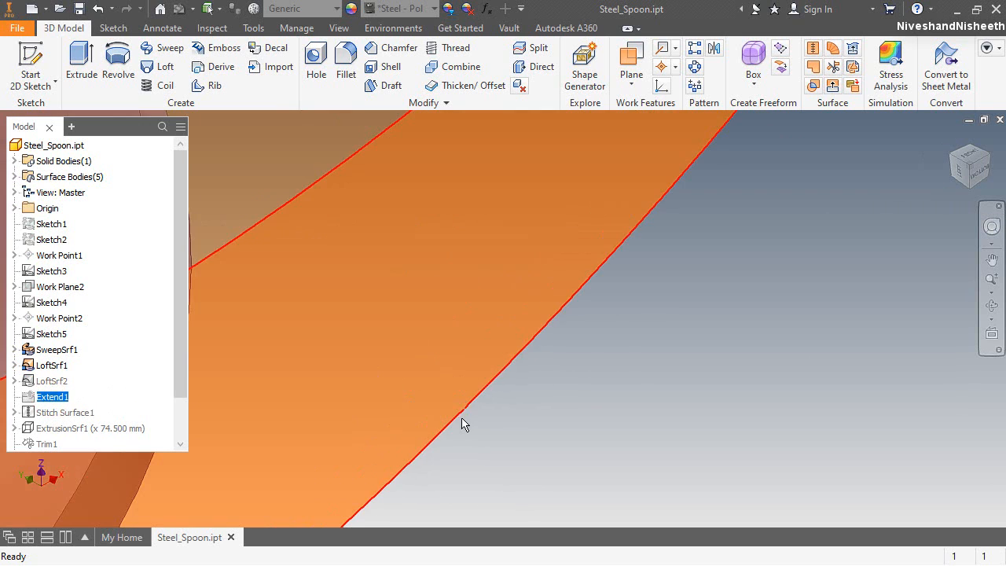
scroll(462, 425, "up", 6)
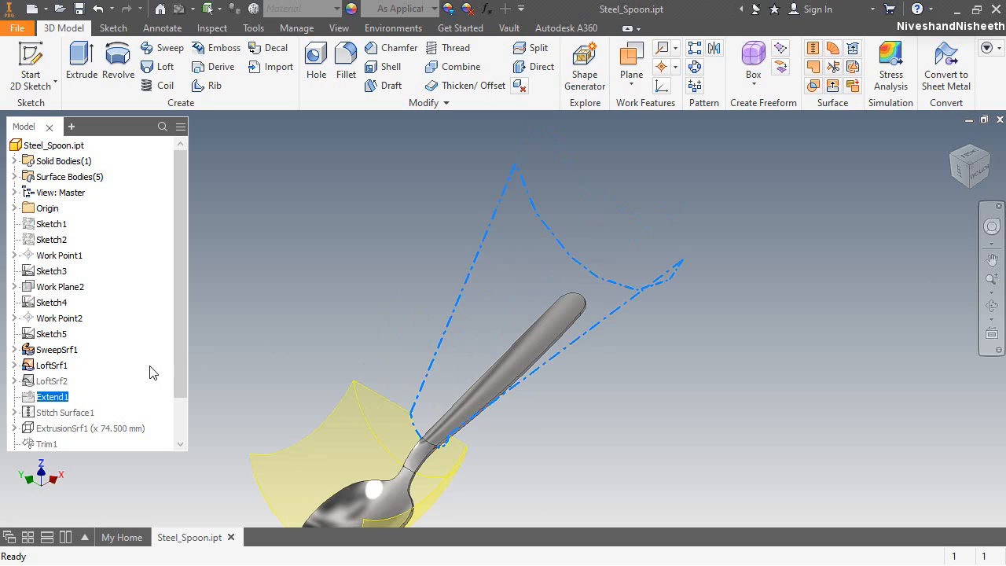
right_click(49, 397)
left_click(63, 456)
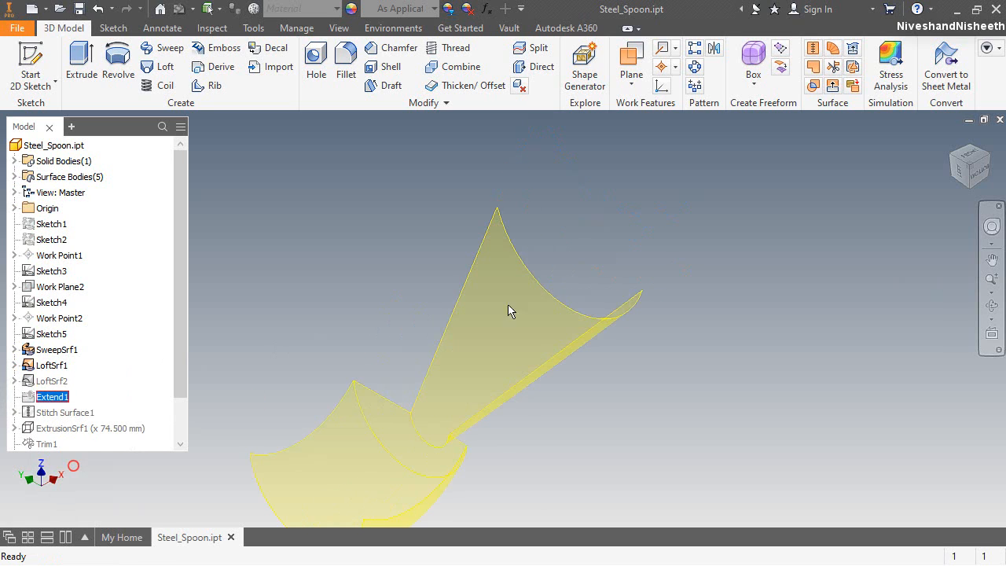
Examine the Extend1 preview around the handle surface, cancel the edit and fit the whole spoon in view.
left_click(992, 227)
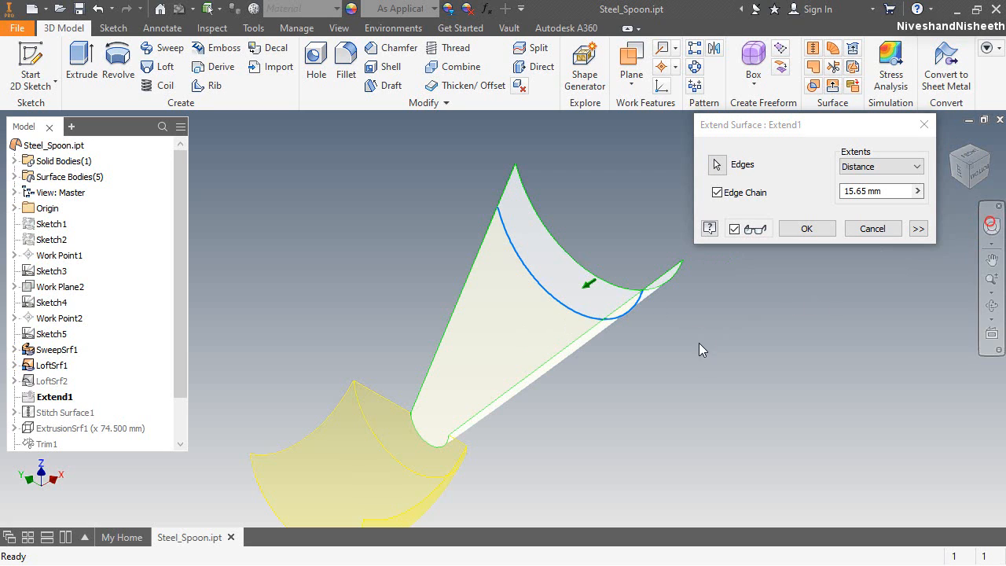
left_click(988, 228)
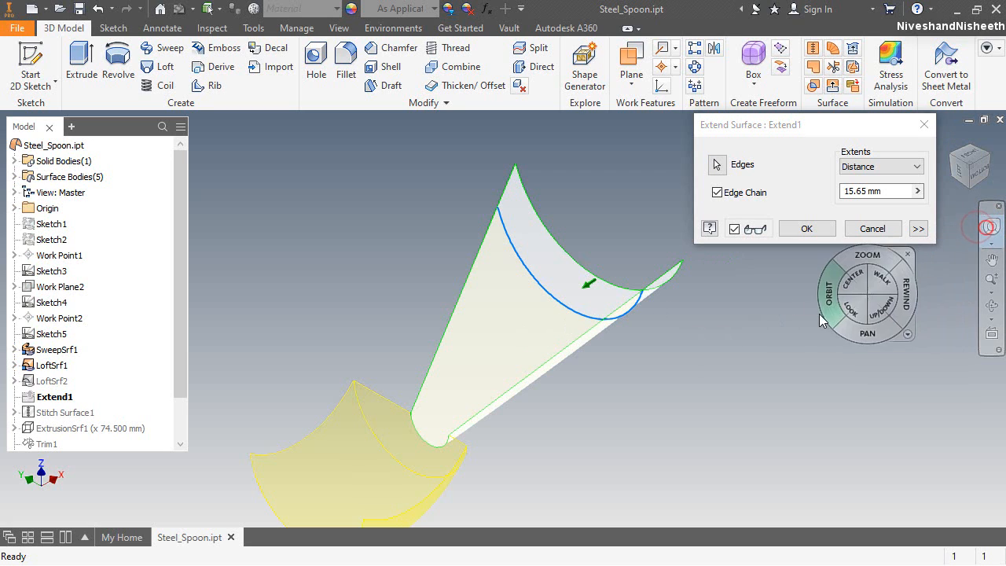
left_click(780, 313)
left_click_drag(622, 295, 566, 390)
left_click_drag(631, 356, 588, 383)
left_click(588, 343)
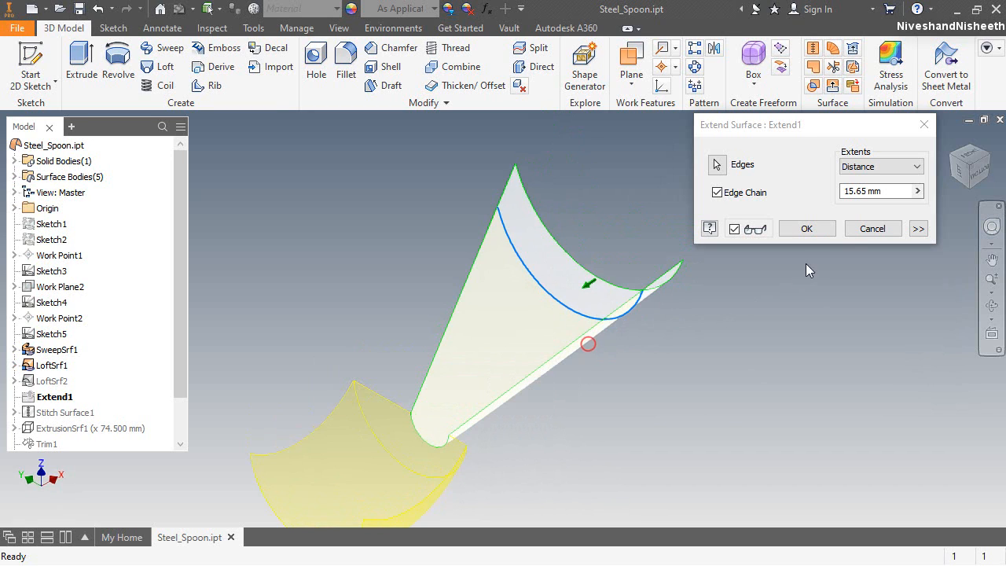
left_click(858, 230)
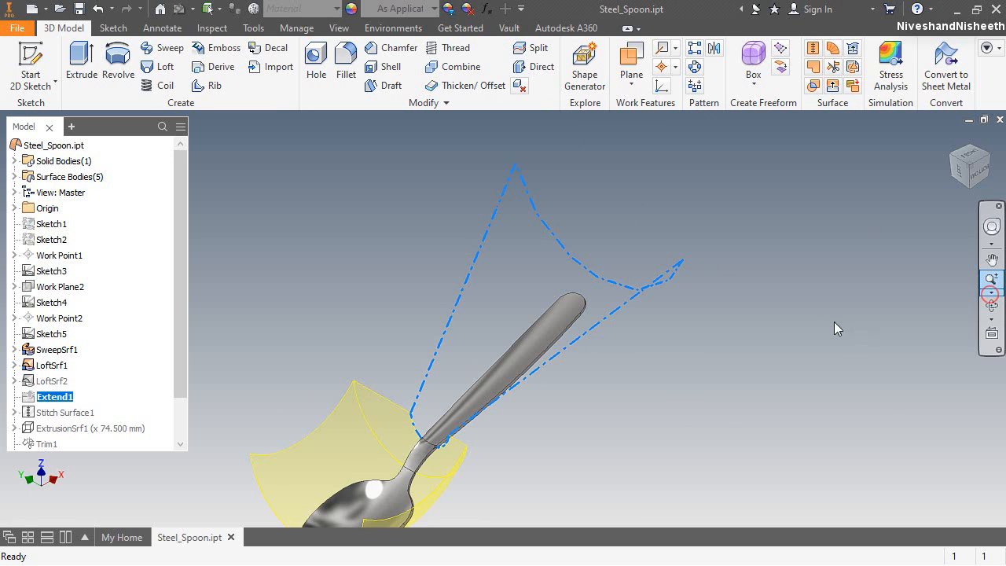
left_click(862, 327)
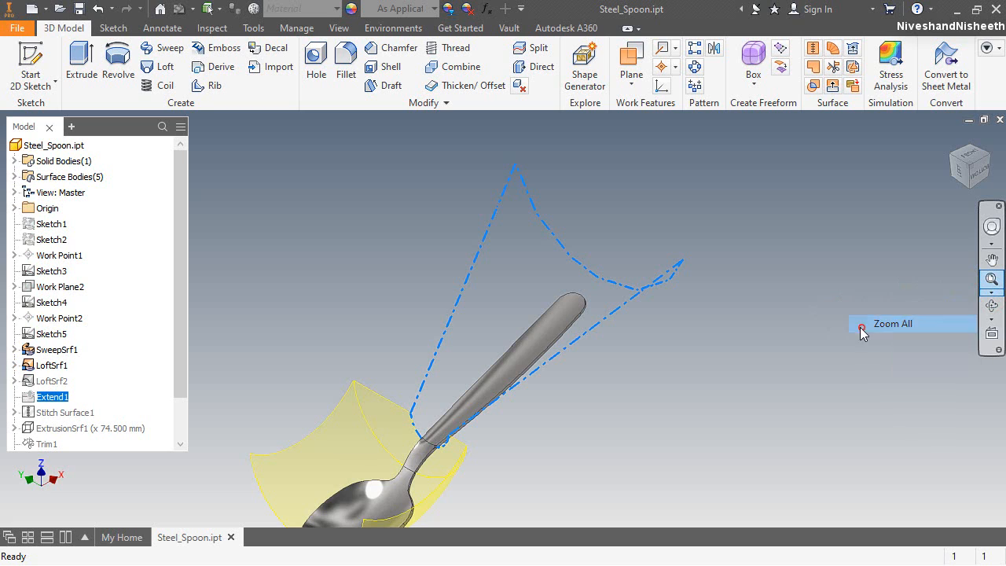
left_click(246, 226)
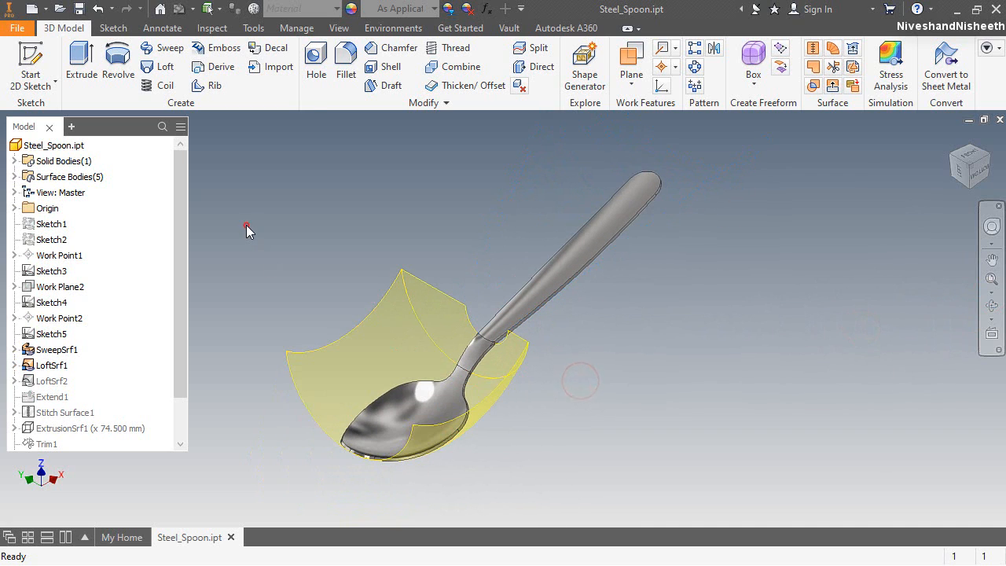
List the part's surface bodies and open the Stitch Surface1 feature for editing.
left_click(12, 178)
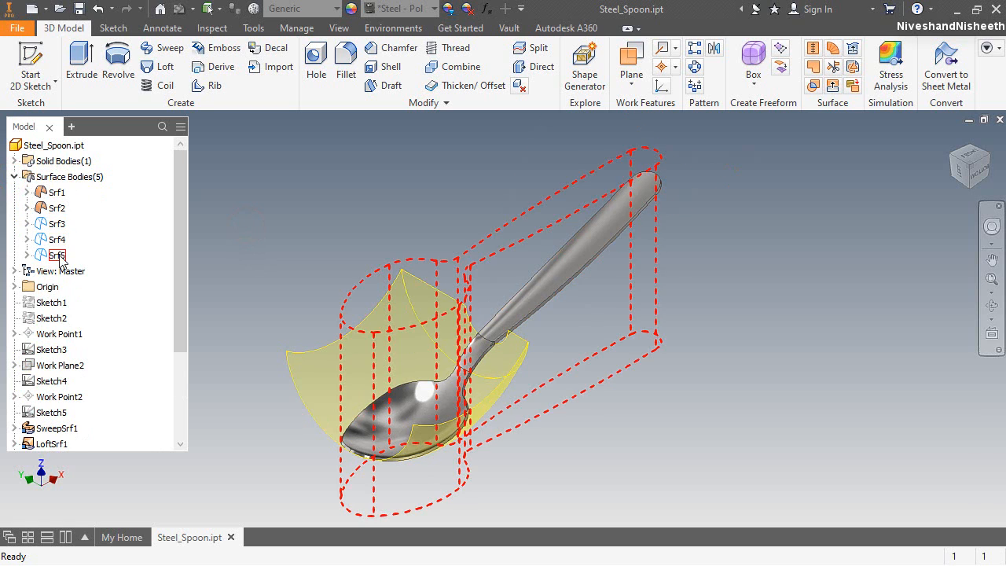
scroll(130, 354, "down", 3)
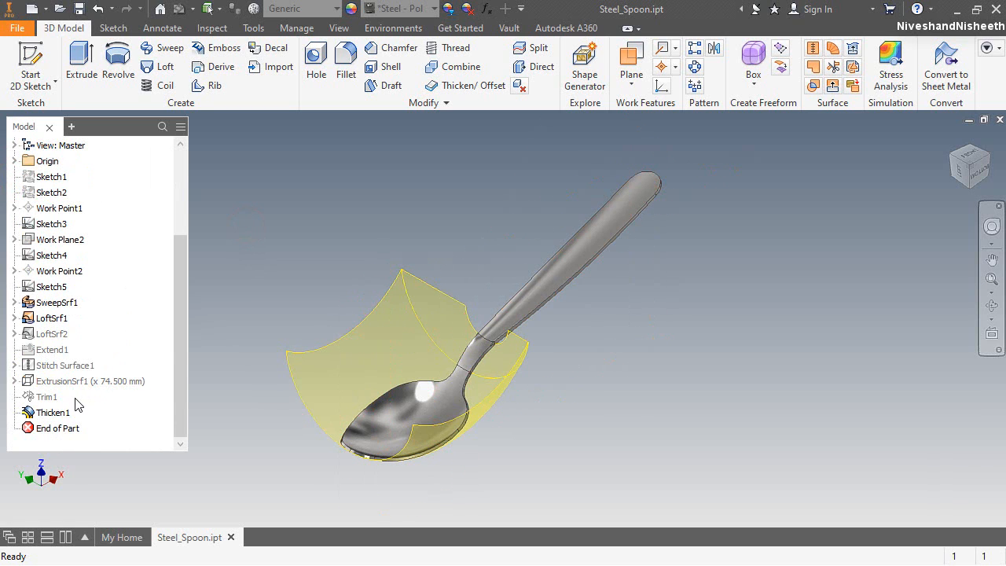
right_click(44, 366)
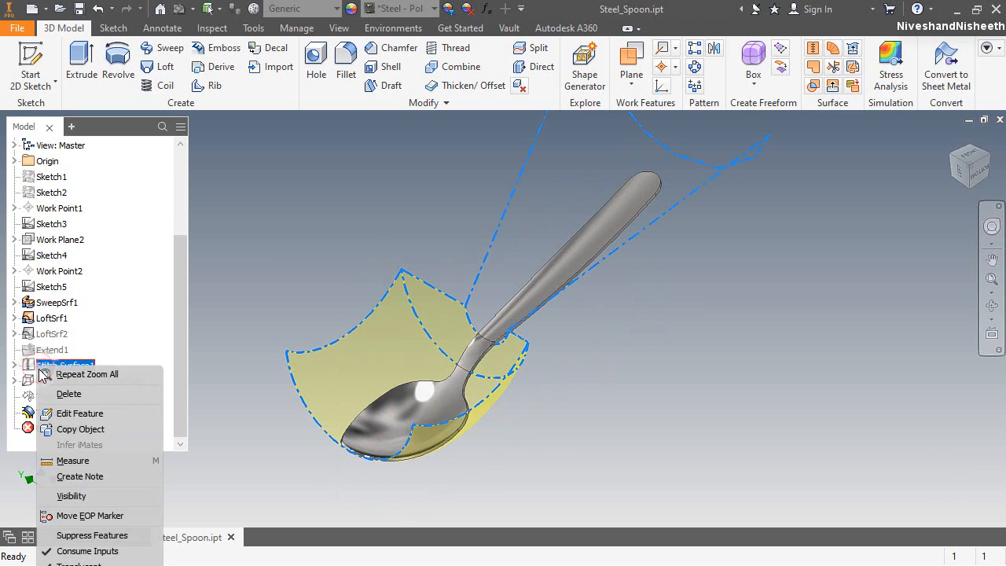
left_click(72, 414)
Examine the three surfaces joined by the stitch from different angles, close the feature and restore the isometric view.
scroll(525, 409, "down", 3)
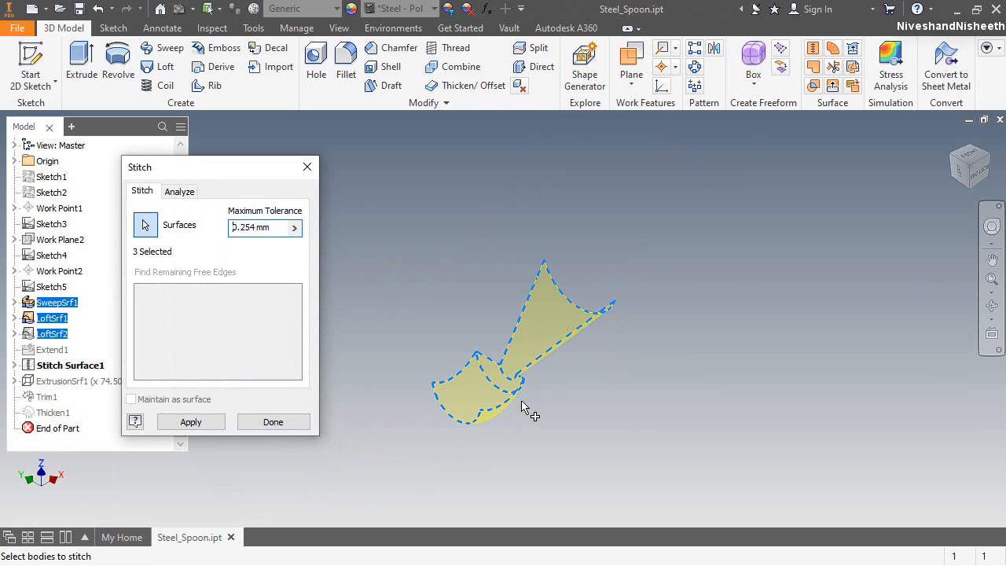
scroll(510, 375, "up", 3)
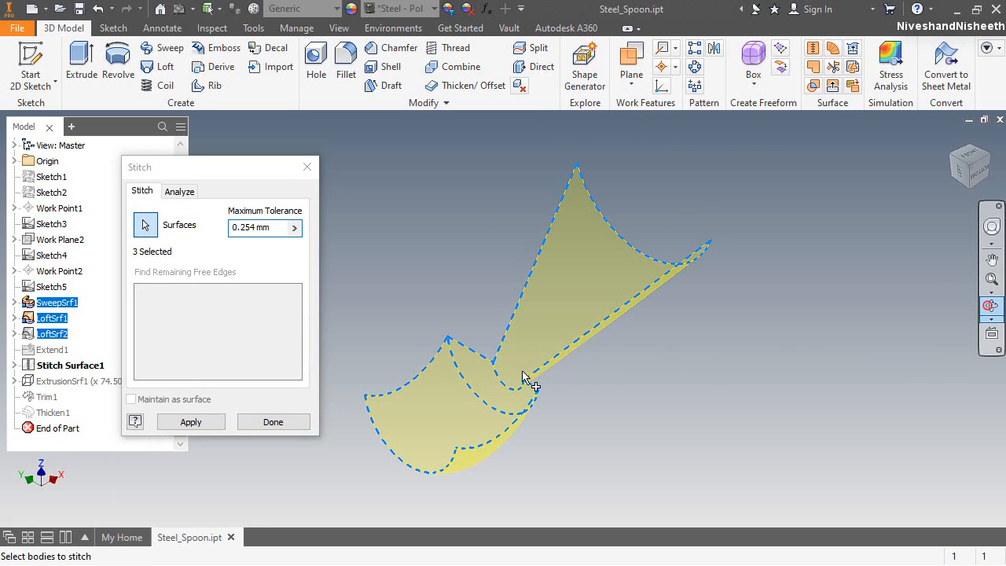
left_click(993, 305)
left_click_drag(579, 357, 467, 358)
right_click(468, 357)
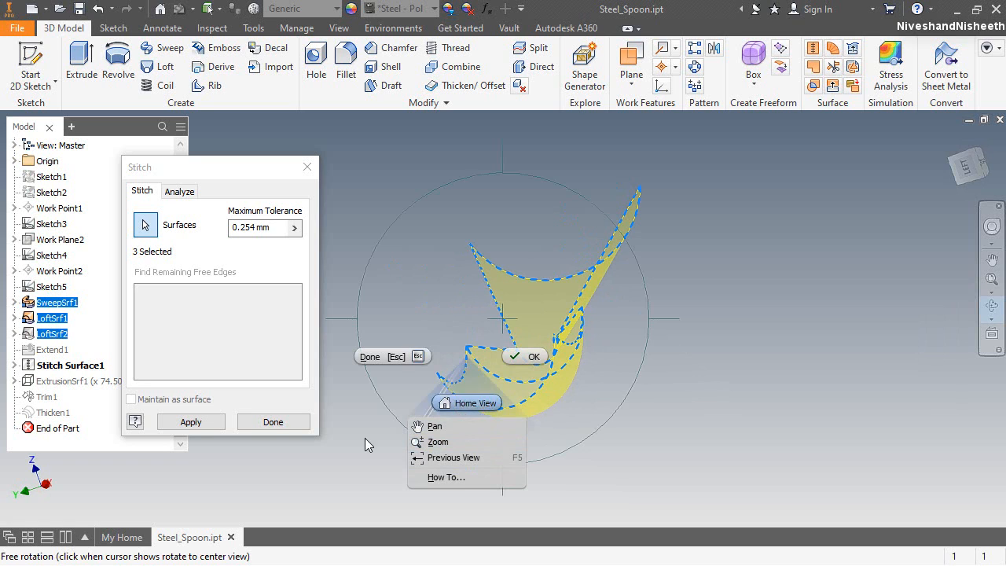
left_click(279, 426)
left_click(276, 425)
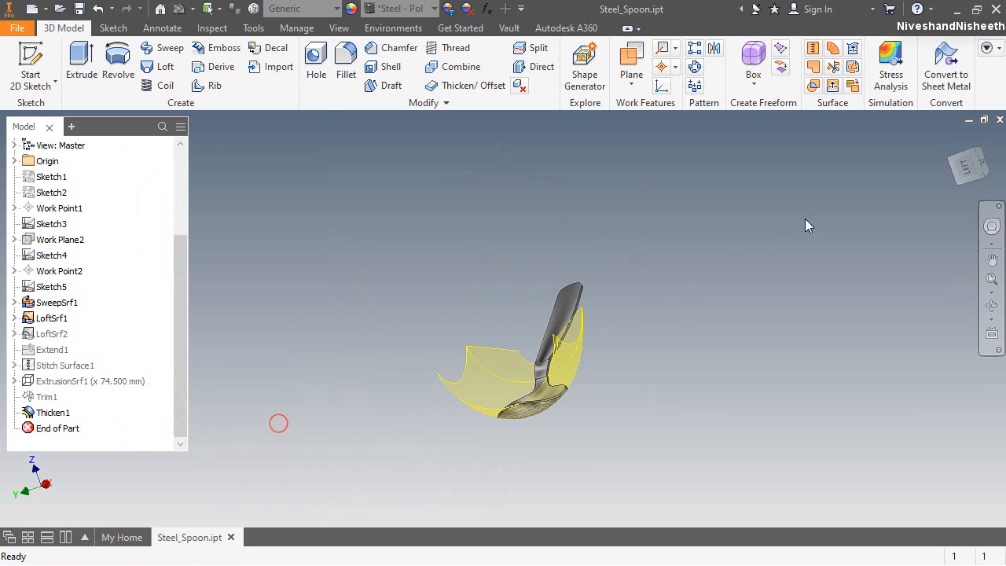
left_click(977, 159)
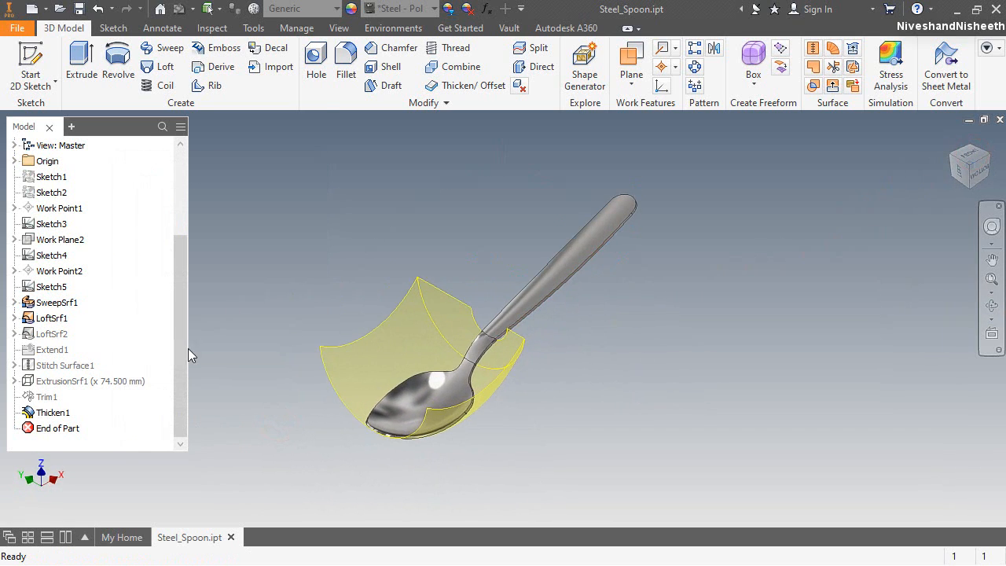
Highlight the Thicken1 feature on the spoon and examine the resulting solid up close.
left_click(34, 417)
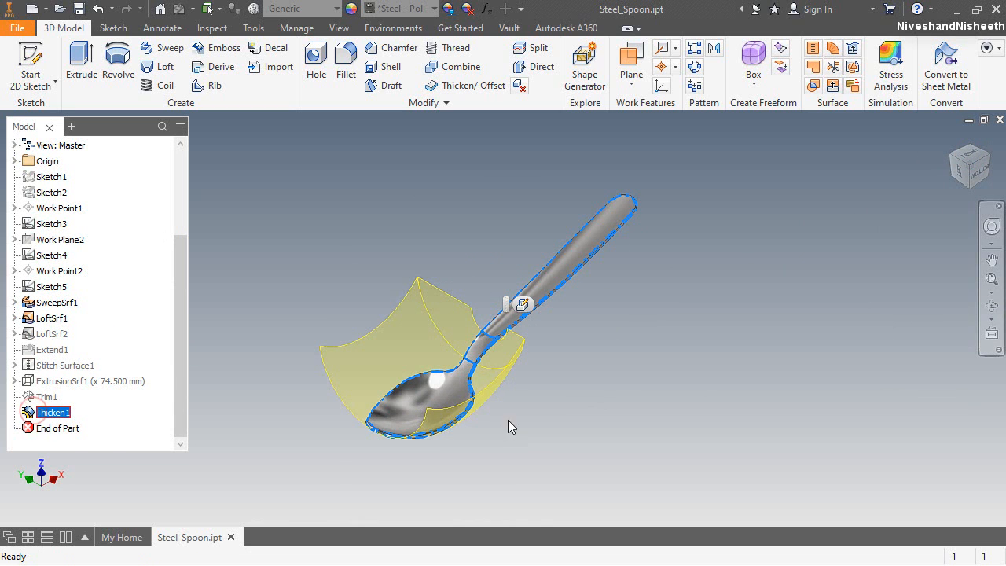
scroll(485, 413, "down", 5)
scroll(430, 416, "up", 4)
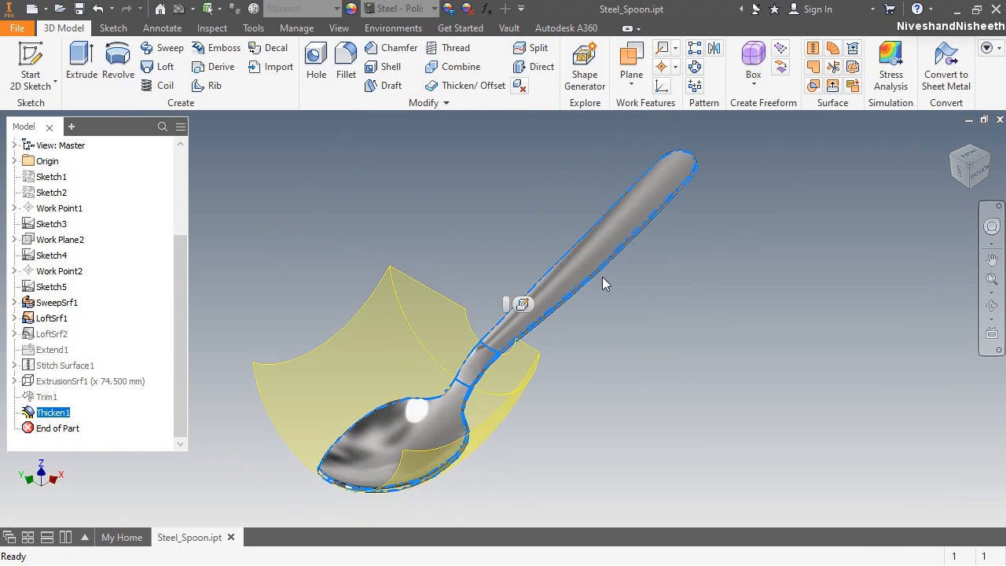
scroll(668, 169, "down", 4)
scroll(677, 176, "up", 3)
left_click(513, 201)
scroll(585, 282, "up", 3)
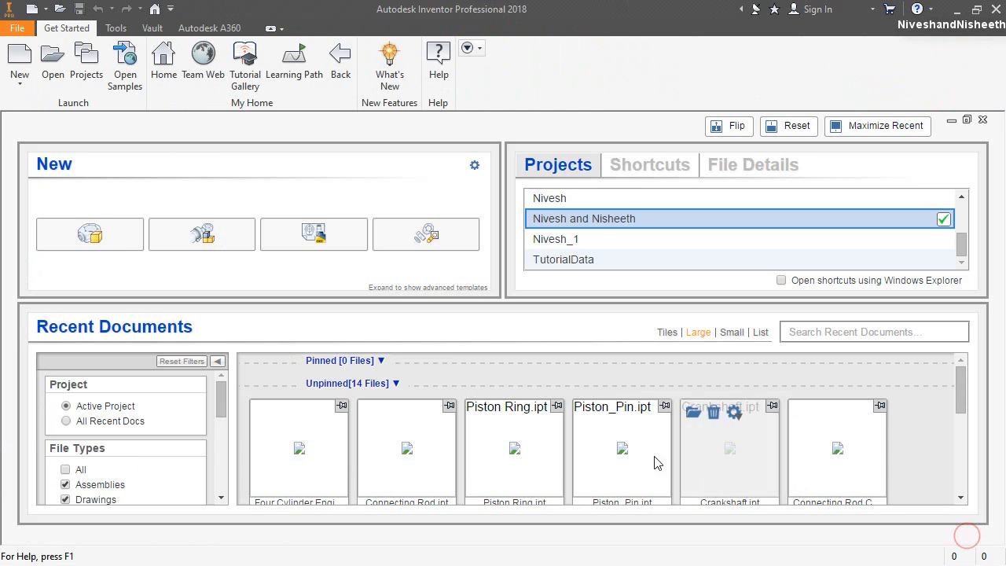
Create a new metric part file from the Standard (mm).ipt template.
left_click(15, 61)
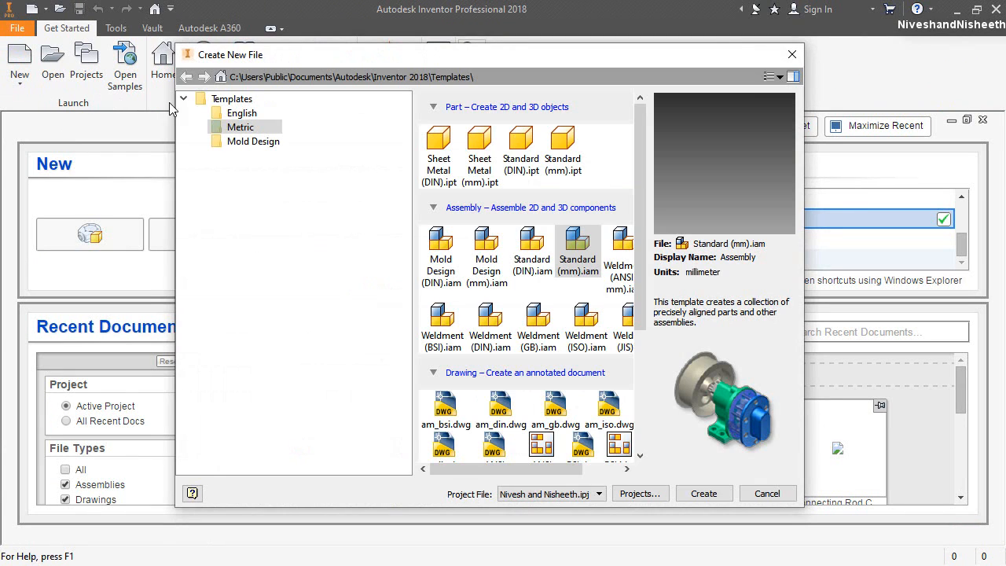
left_click_drag(236, 60, 274, 63)
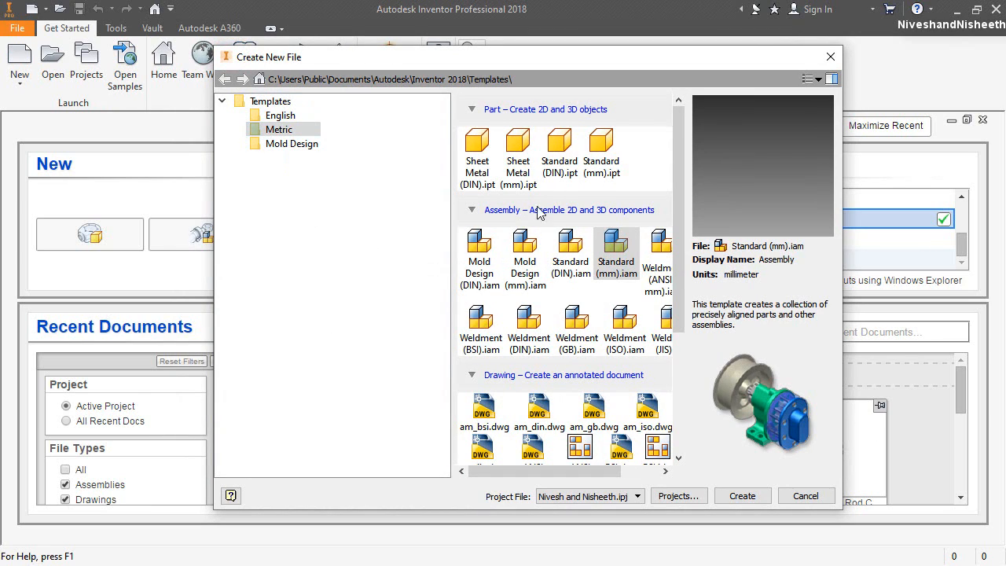
left_click(602, 154)
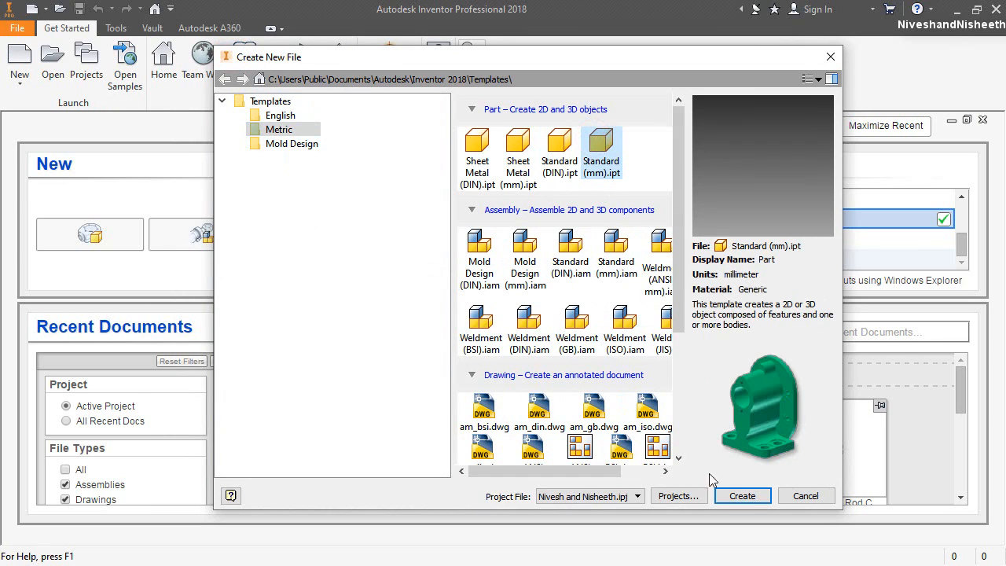
left_click(742, 497)
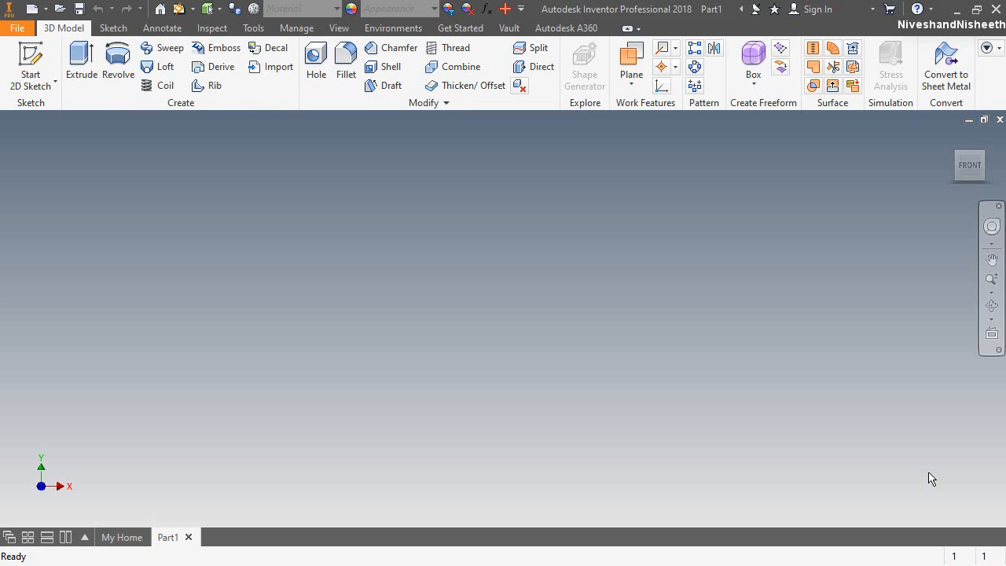
Orient the empty part to an isometric view with Z pointing up and save it as the home view with Fit to View.
left_click(941, 488)
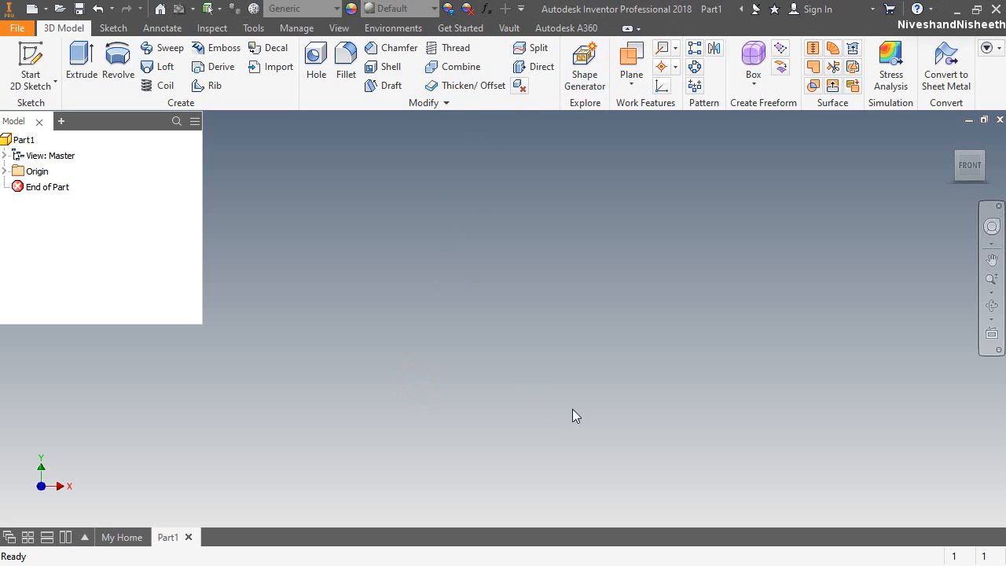
left_click(599, 416)
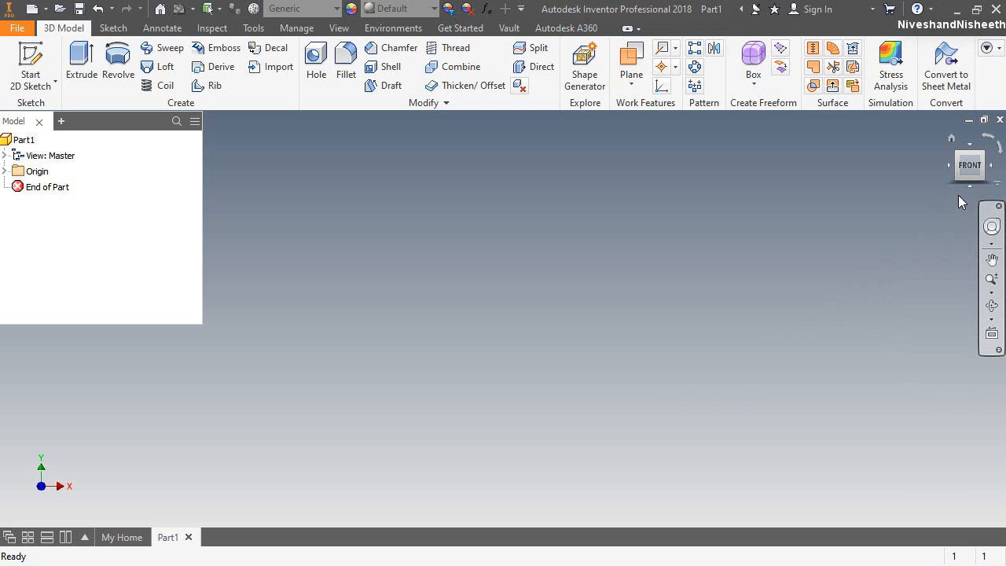
left_click(969, 187)
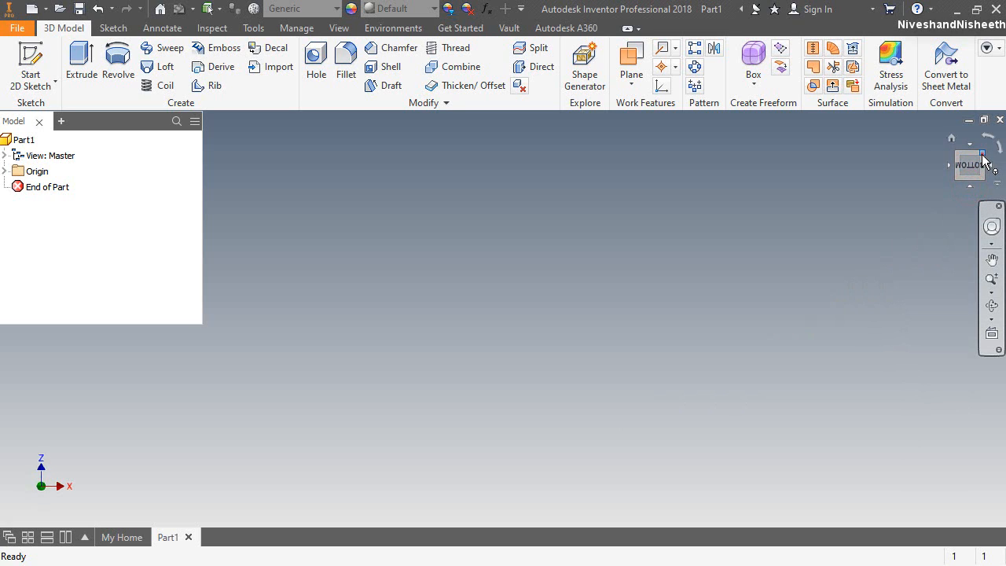
left_click(983, 160)
left_click(755, 257)
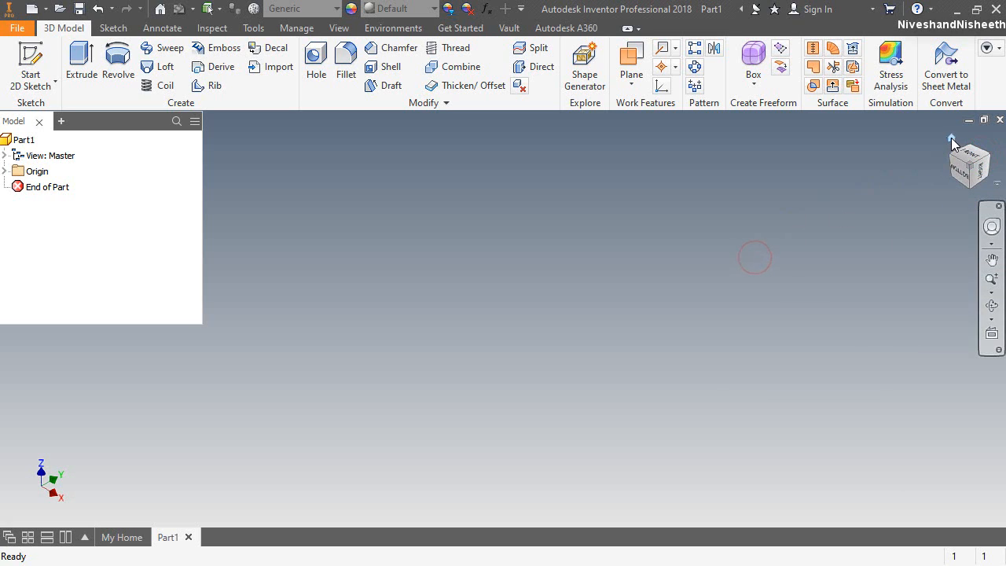
right_click(952, 143)
left_click(896, 250)
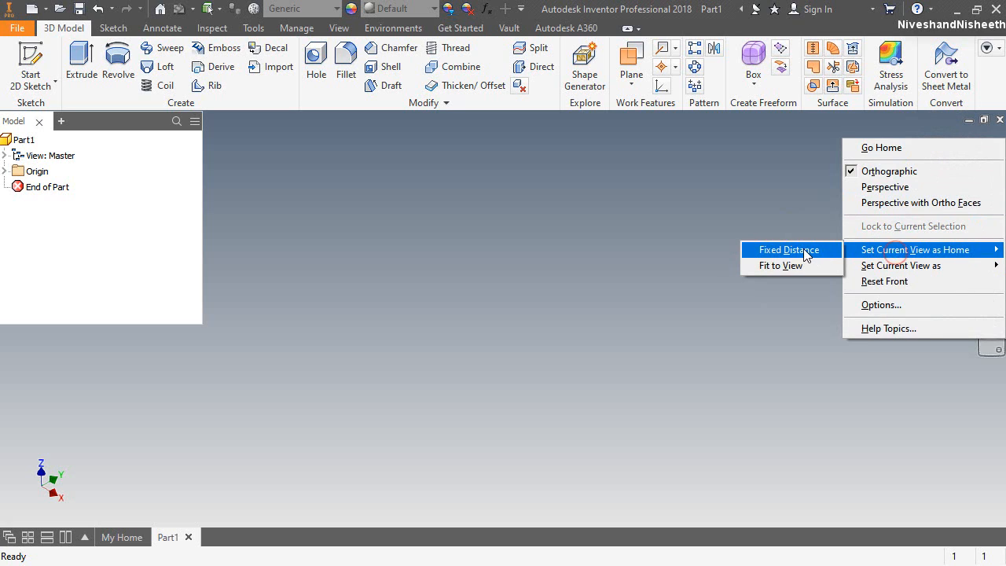
left_click(774, 266)
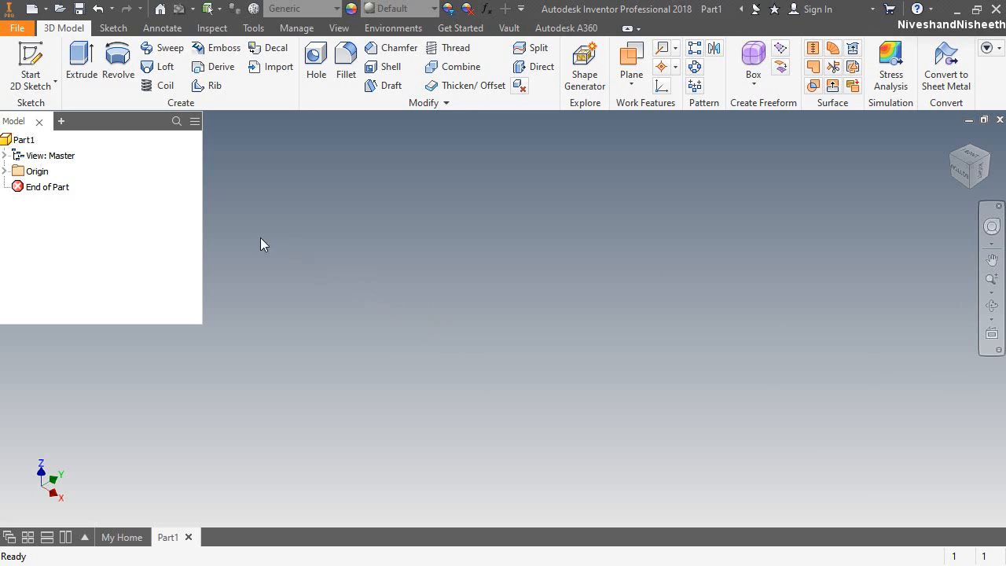
Start a 2D sketch on the XY plane and view it straight on from the front.
left_click(21, 60)
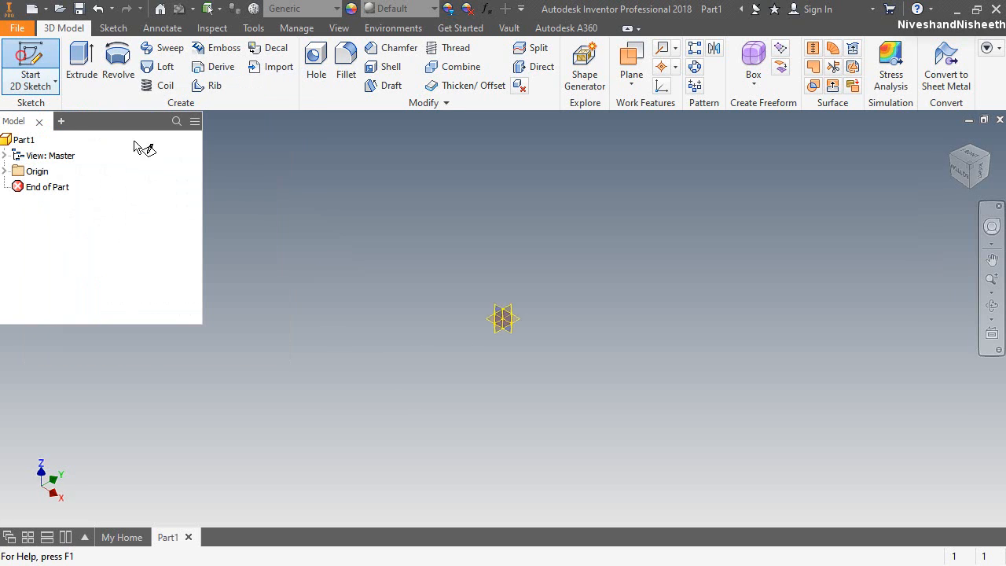
right_click(354, 202)
left_click(356, 271)
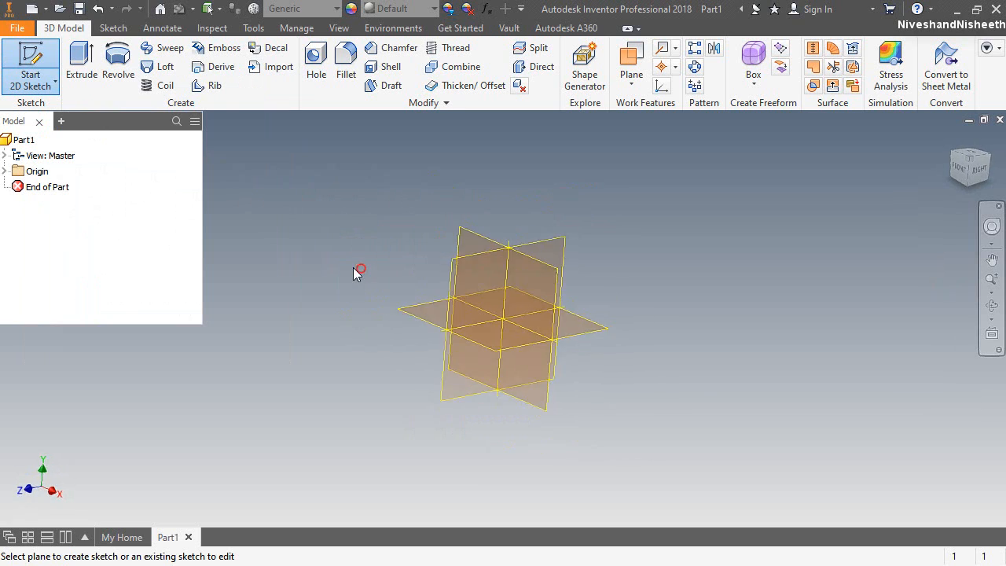
scroll(498, 332, "down", 5)
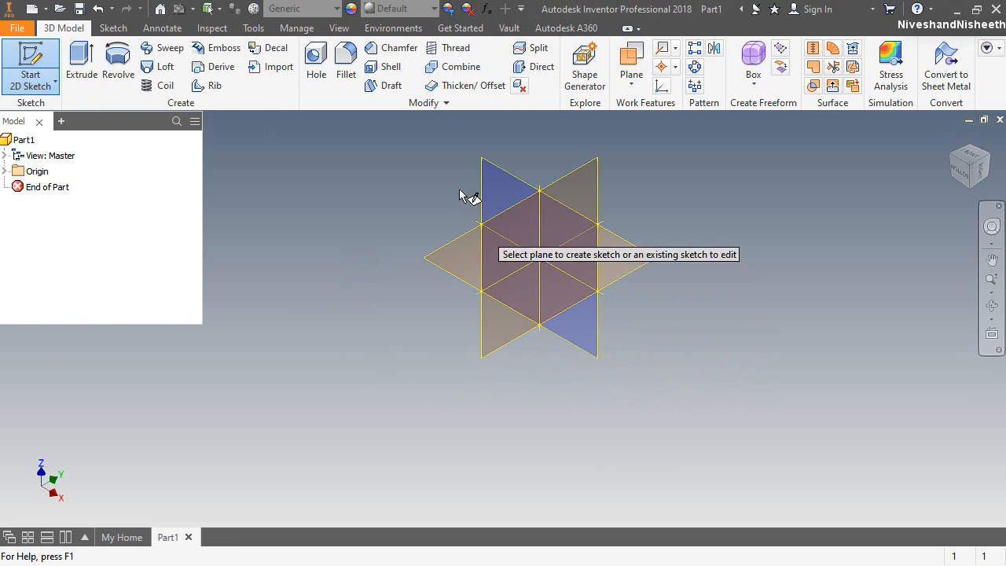
scroll(550, 161, "down", 3)
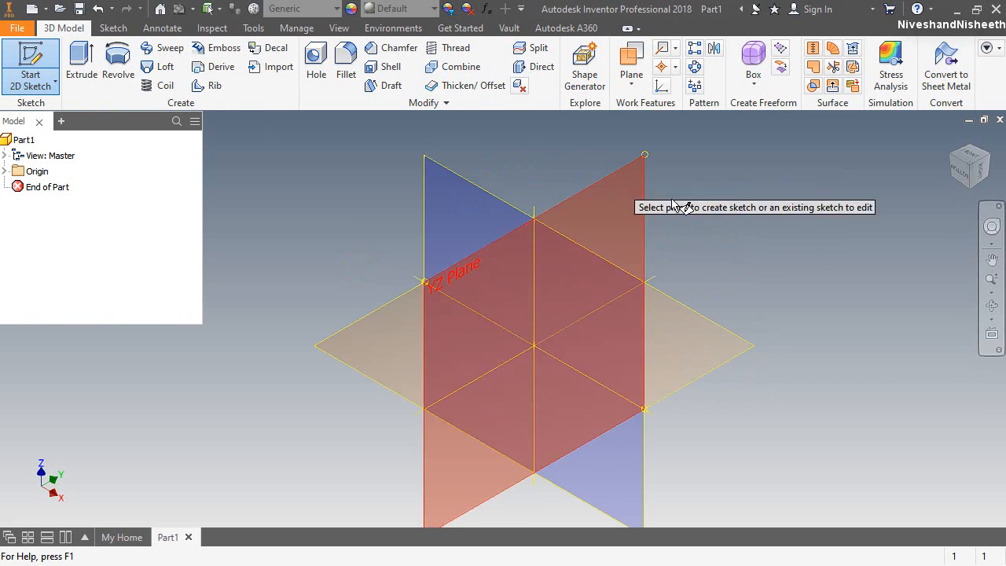
left_click(726, 345)
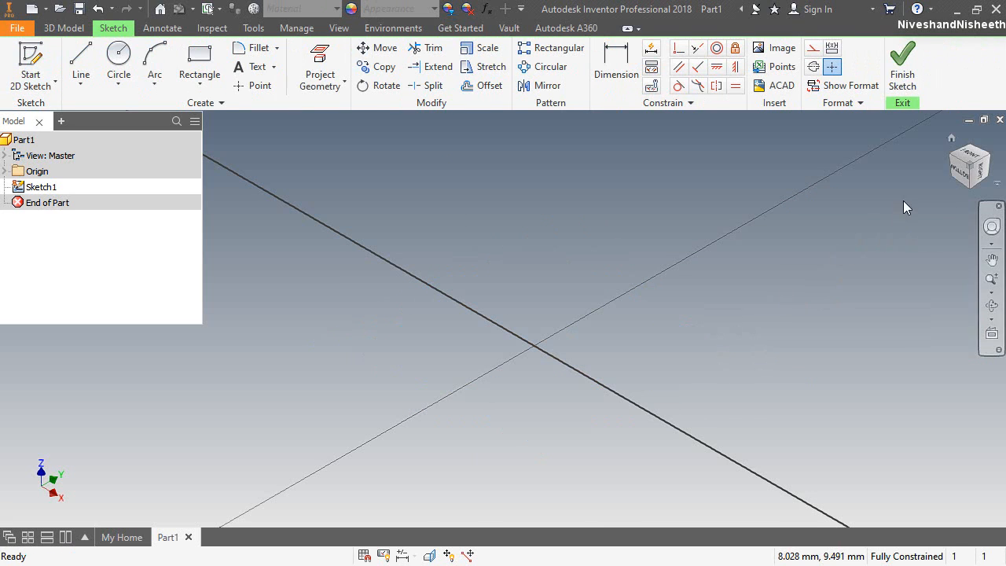
left_click(969, 160)
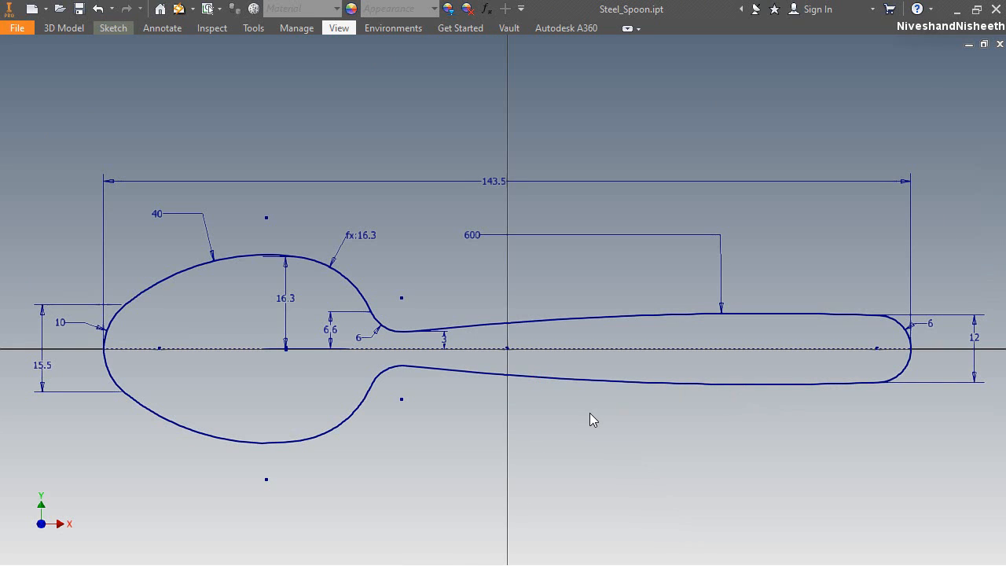
Examine the Steel_Spoon.ipt outline sketch with the model browser shown, then leave full-screen display and inspect the finished spoon in the home view.
left_click(340, 29)
left_click(690, 75)
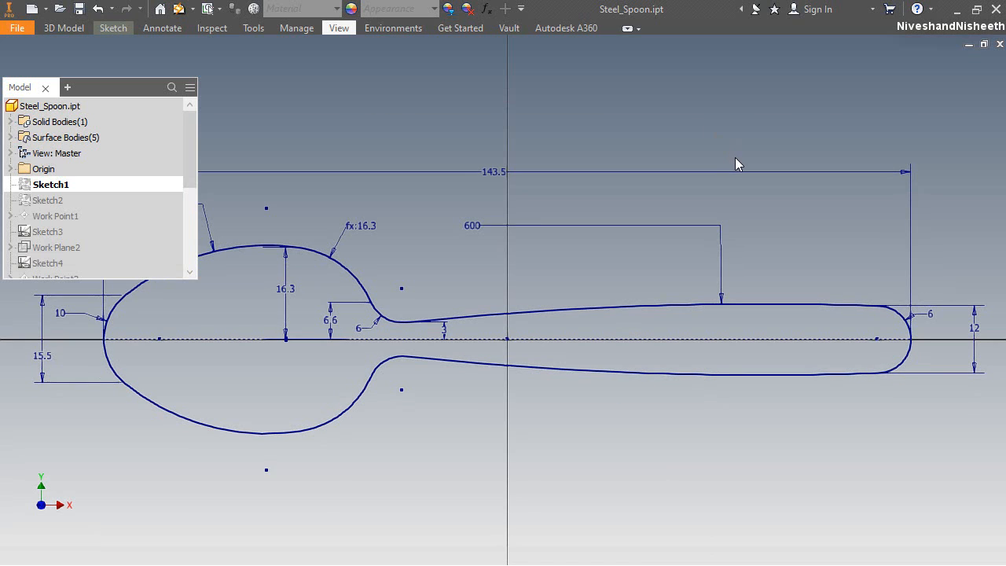
key("ctrl+0")
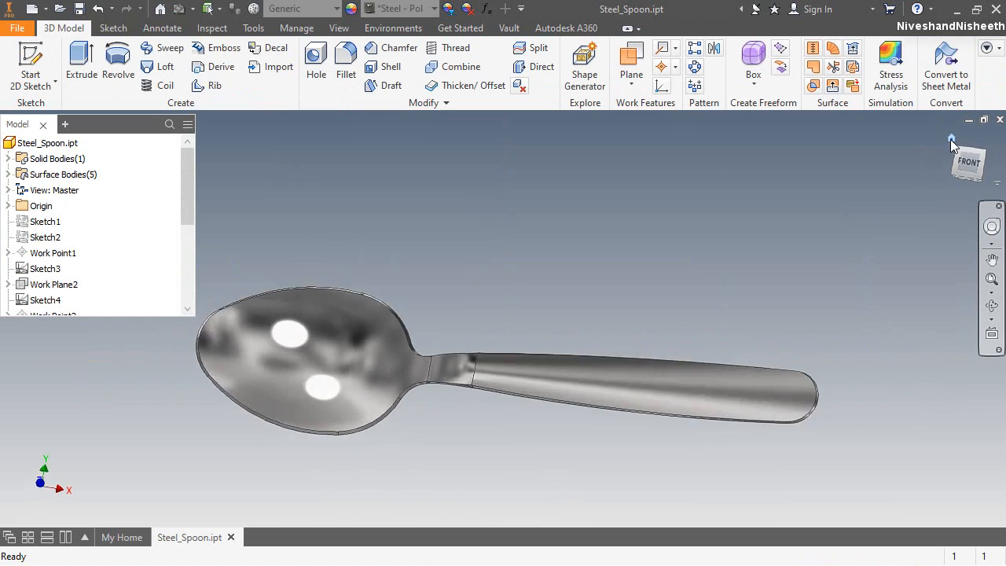
left_click(950, 140)
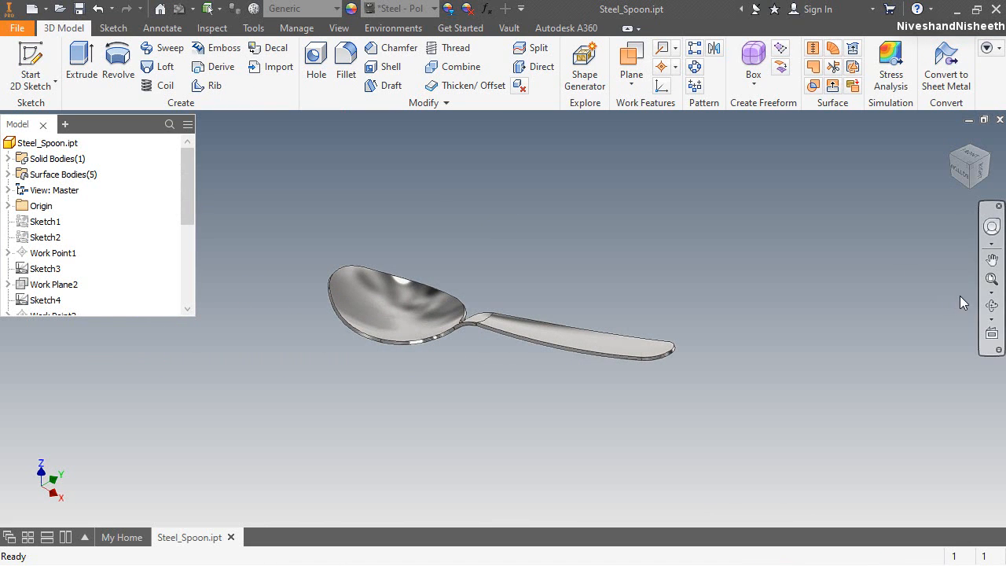
left_click(990, 308)
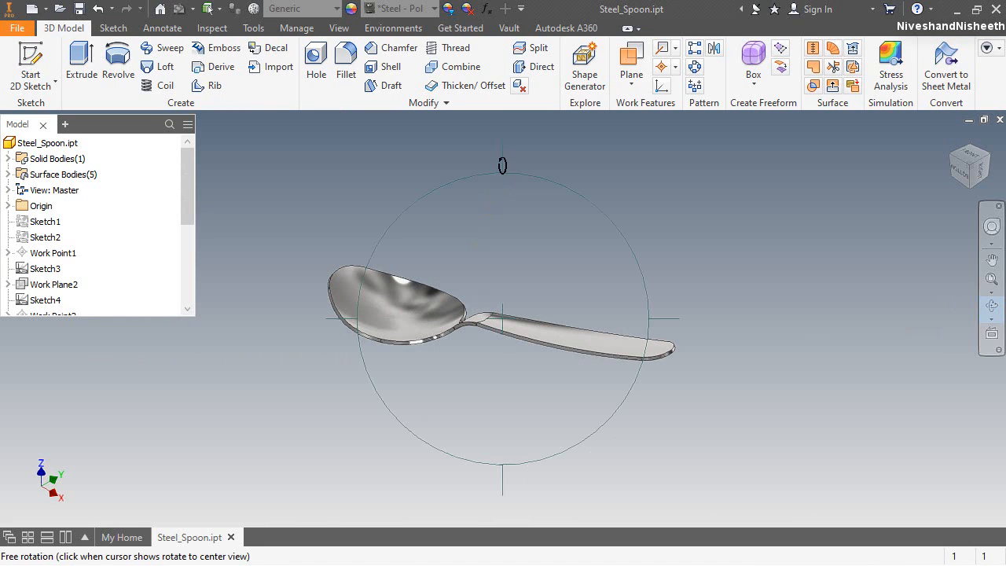
left_click_drag(502, 165, 540, 449)
right_click(476, 271)
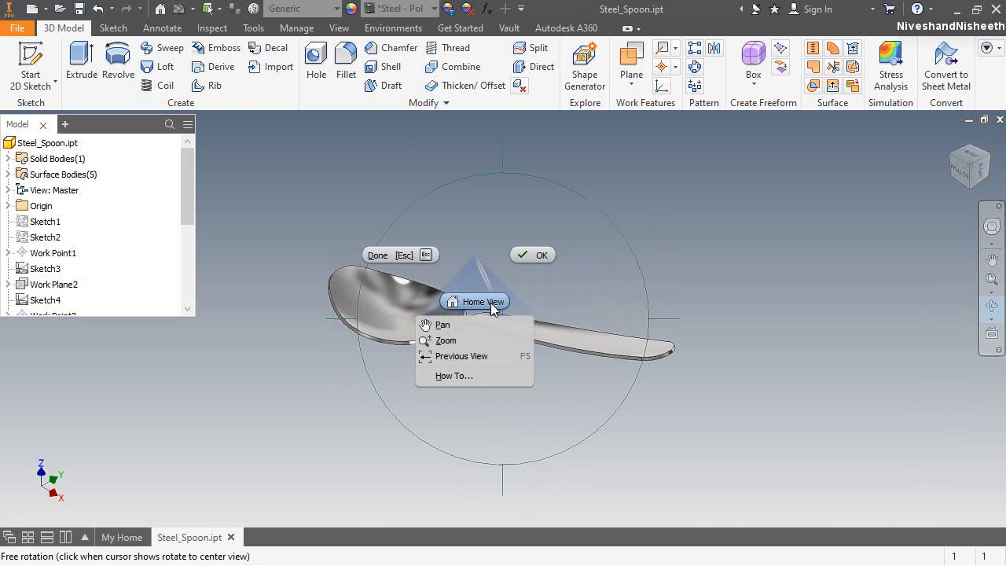
left_click(491, 303)
right_click(554, 271)
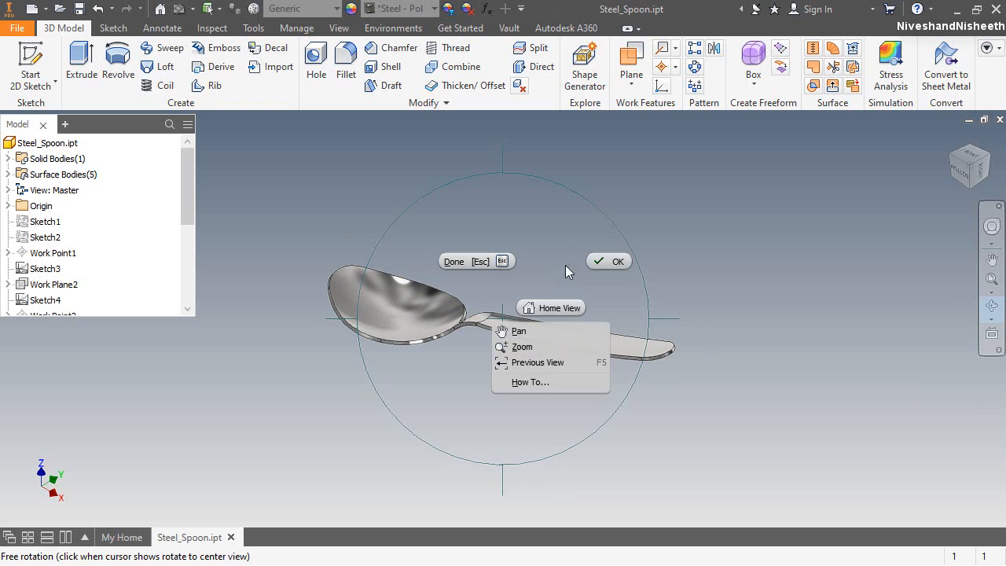
left_click(608, 262)
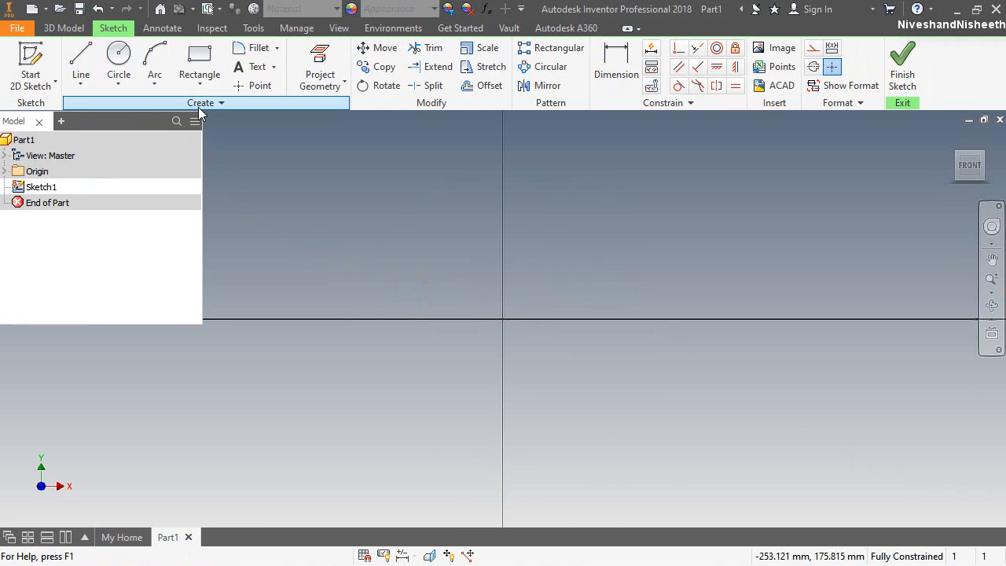
Sketch a horizontal line about 483 mm long just below the origin, spanning both sides of the vertical axis.
left_click(86, 67)
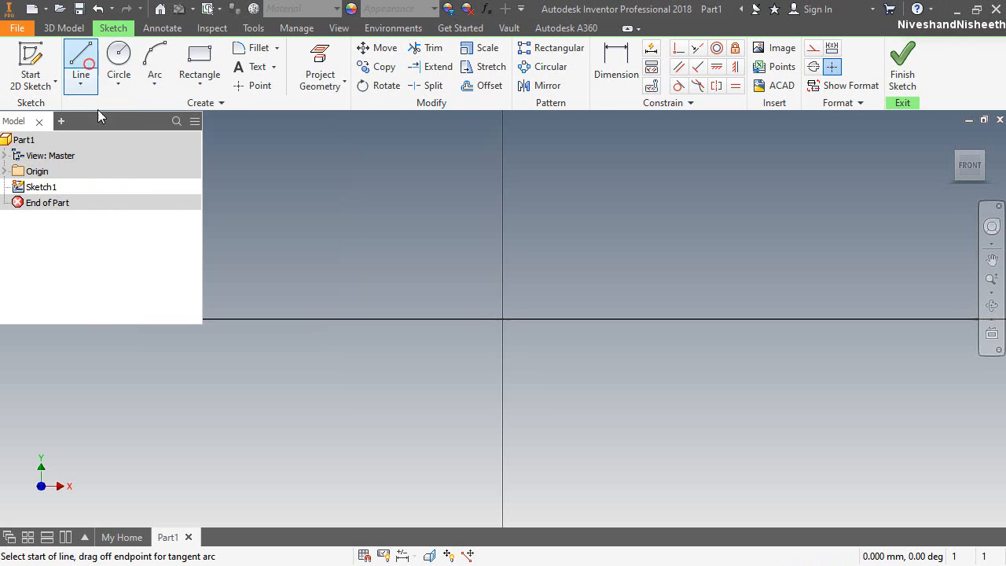
left_click(231, 367)
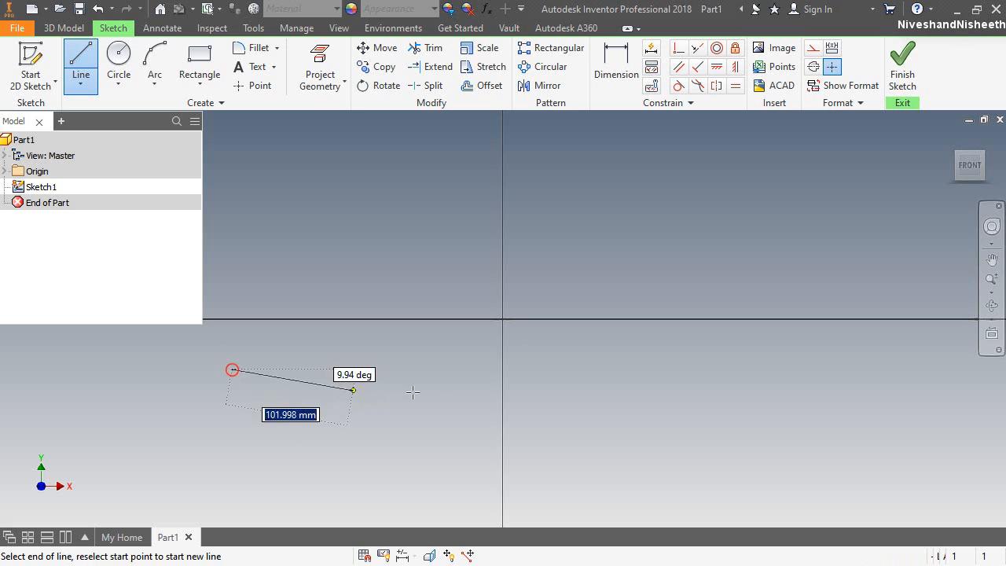
left_click(815, 368)
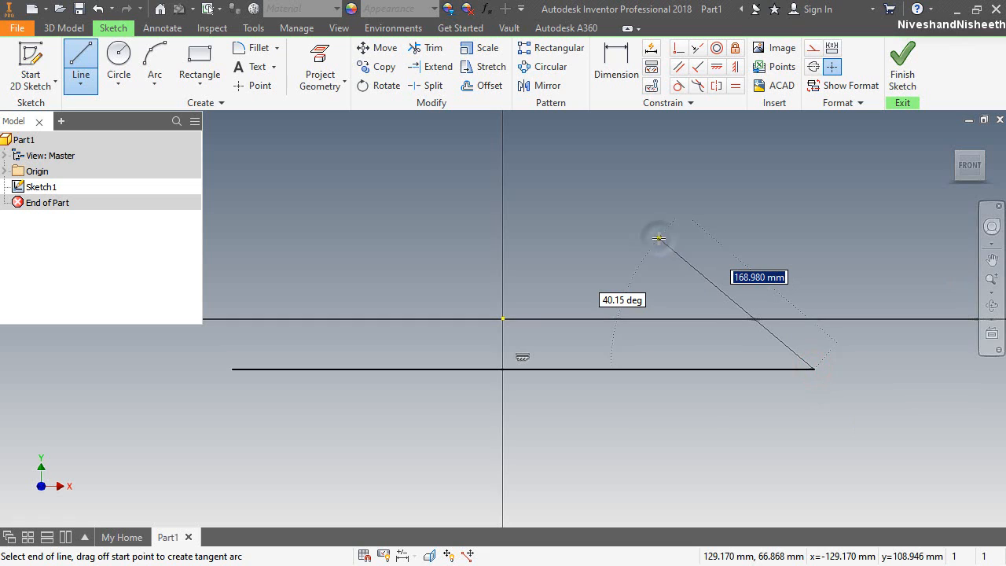
right_click(659, 238)
left_click(702, 240)
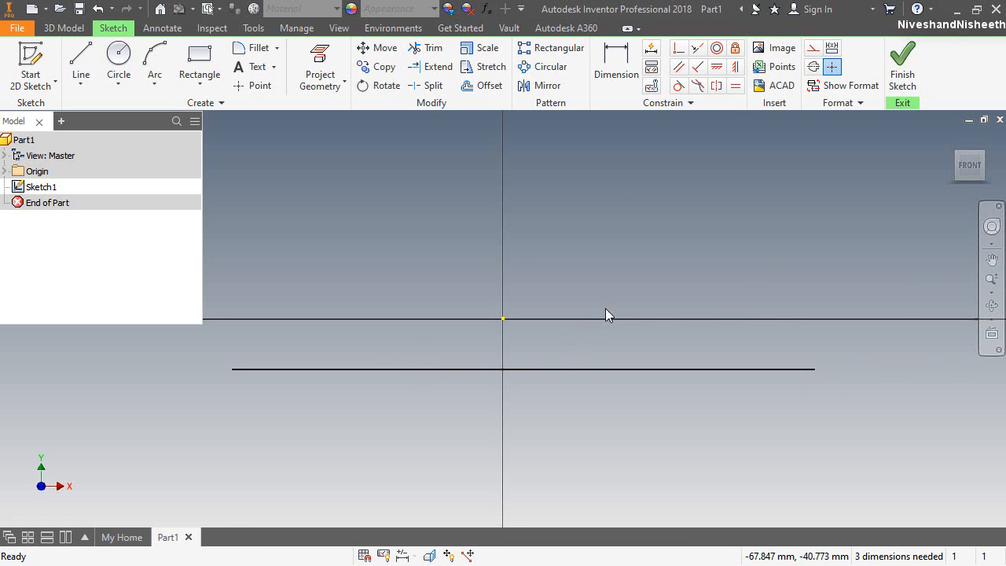
Apply a coincident constraint between the line's midpoint and the sketch origin.
left_click(680, 48)
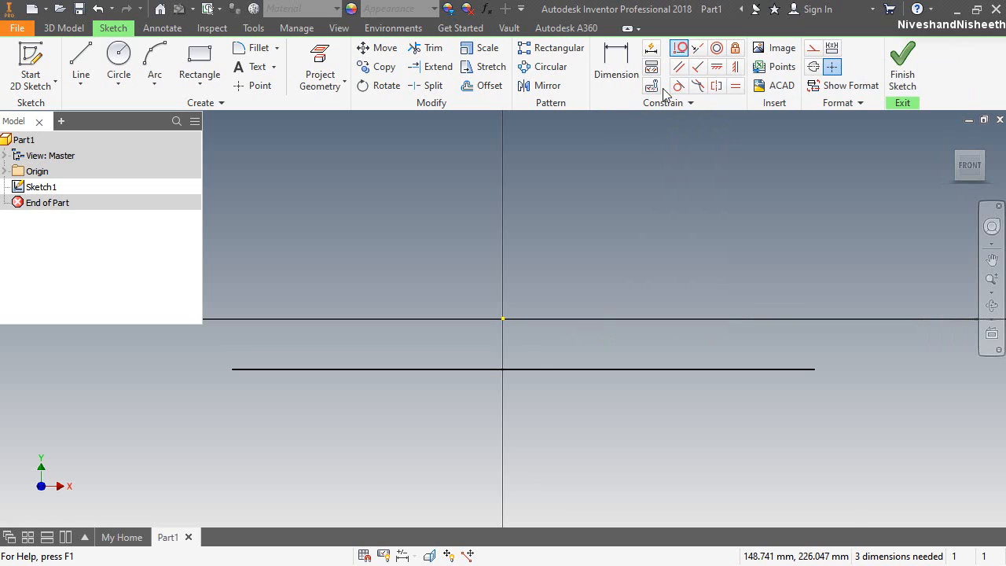
left_click(524, 369)
left_click(504, 319)
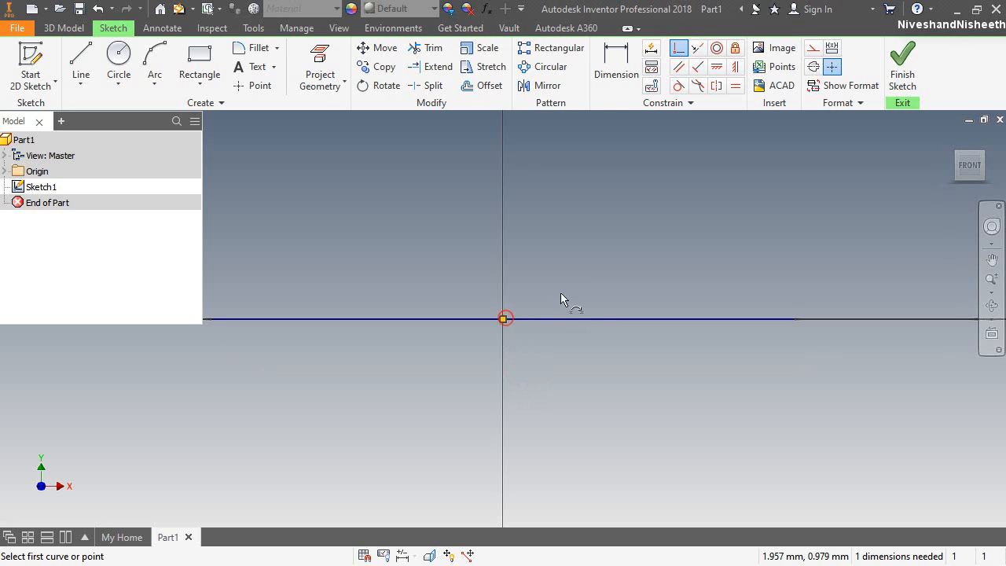
right_click(584, 263)
left_click(633, 261)
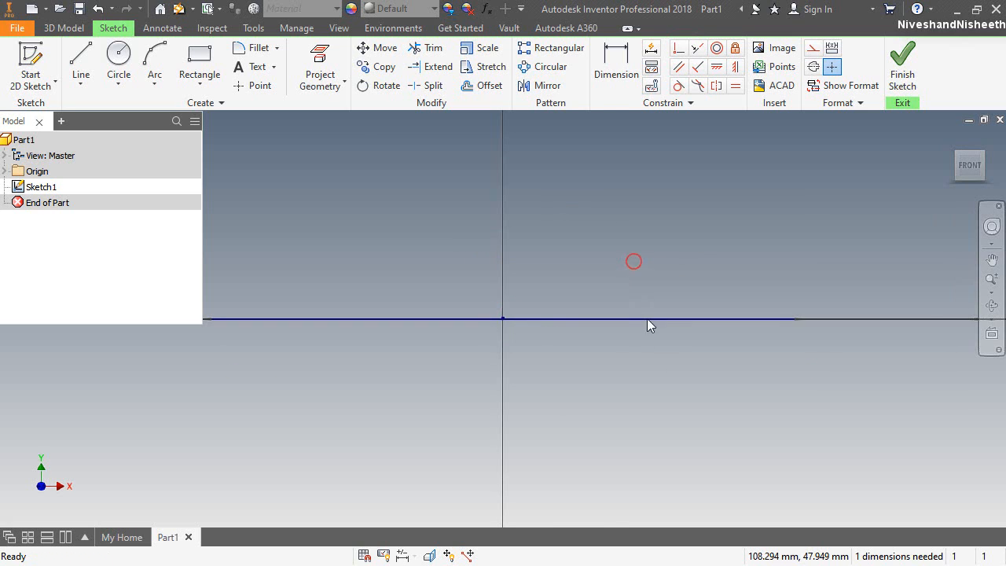
Dimension the horizontal line to a length of 143.5 mm and convert it to a construction line.
scroll(665, 366, "down", 3)
scroll(665, 366, "up", 5)
scroll(588, 323, "down", 3)
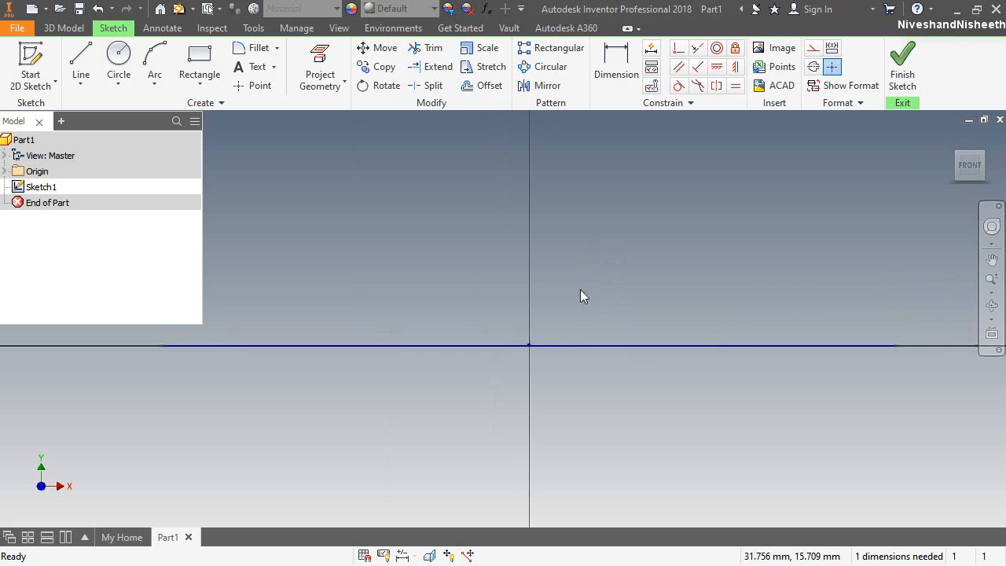
left_click(620, 60)
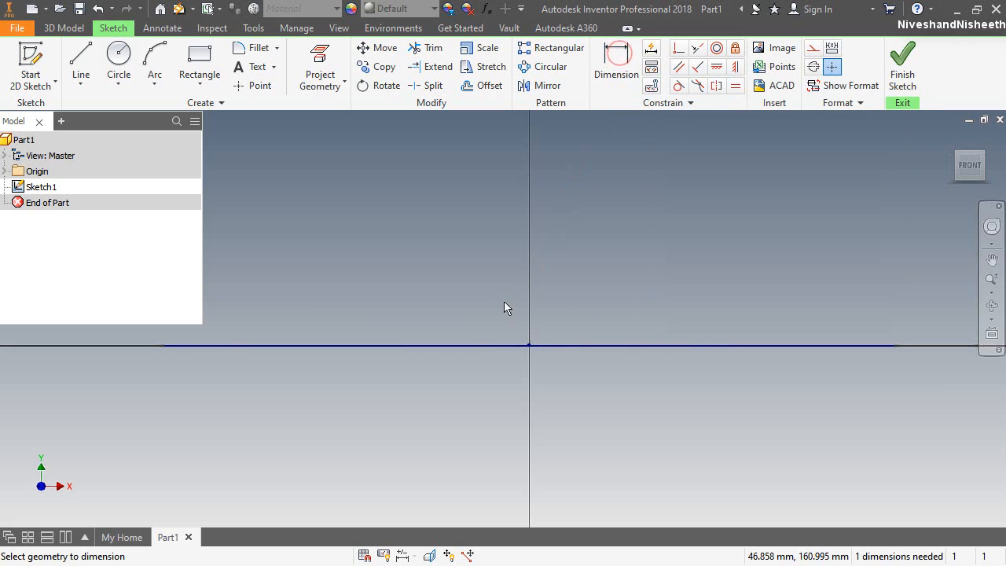
left_click(483, 347)
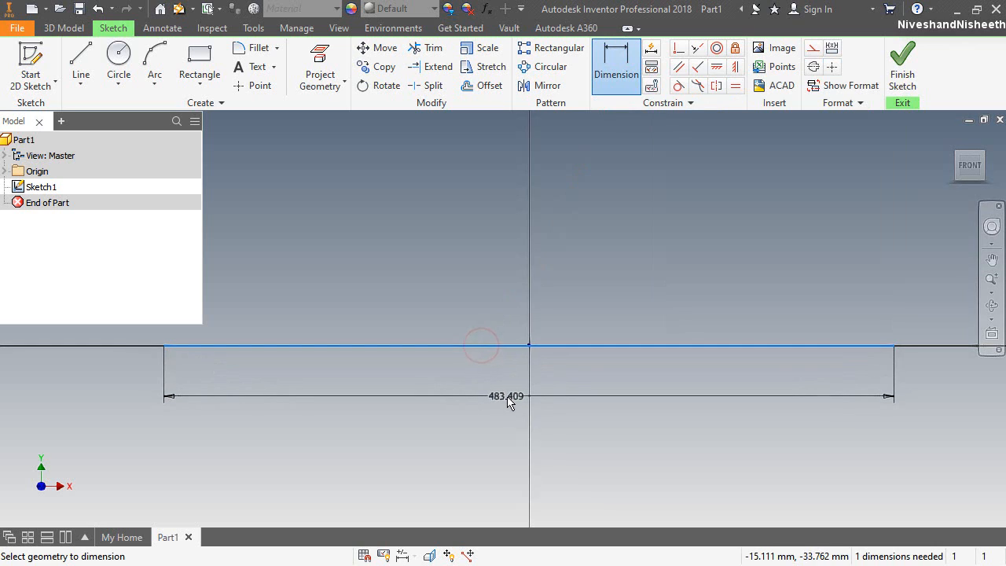
left_click(507, 399)
type("143.5")
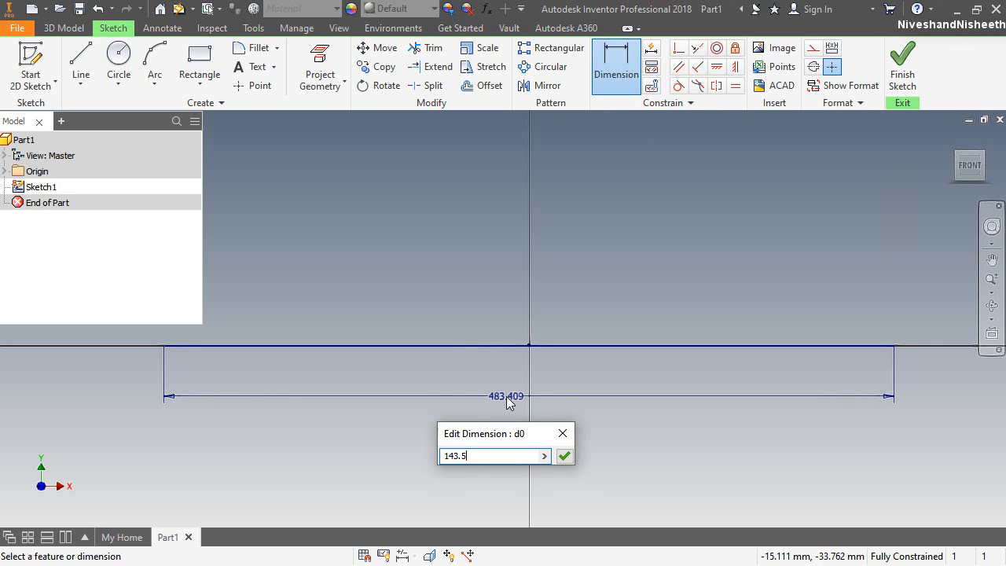
key("Return")
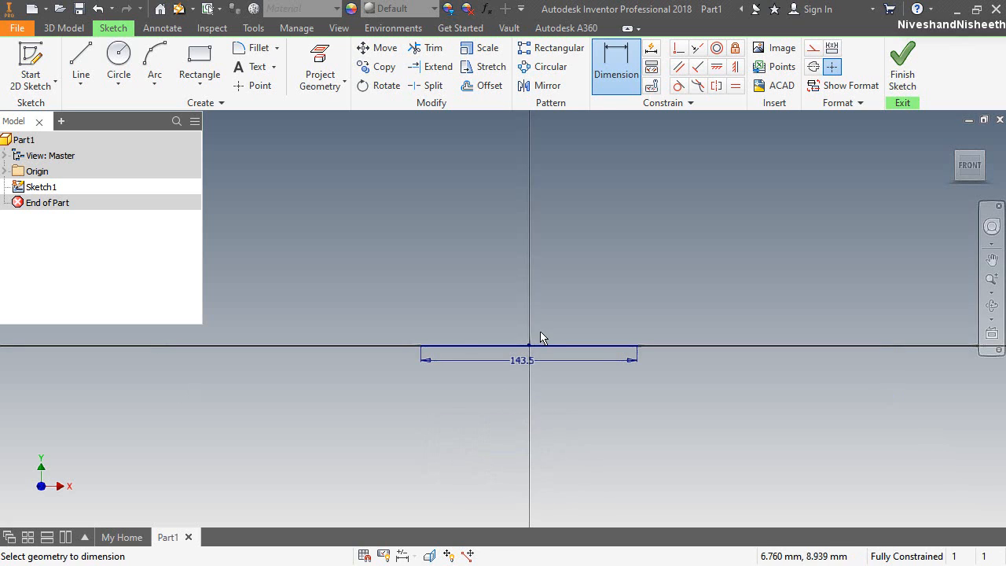
scroll(529, 355, "up", 5)
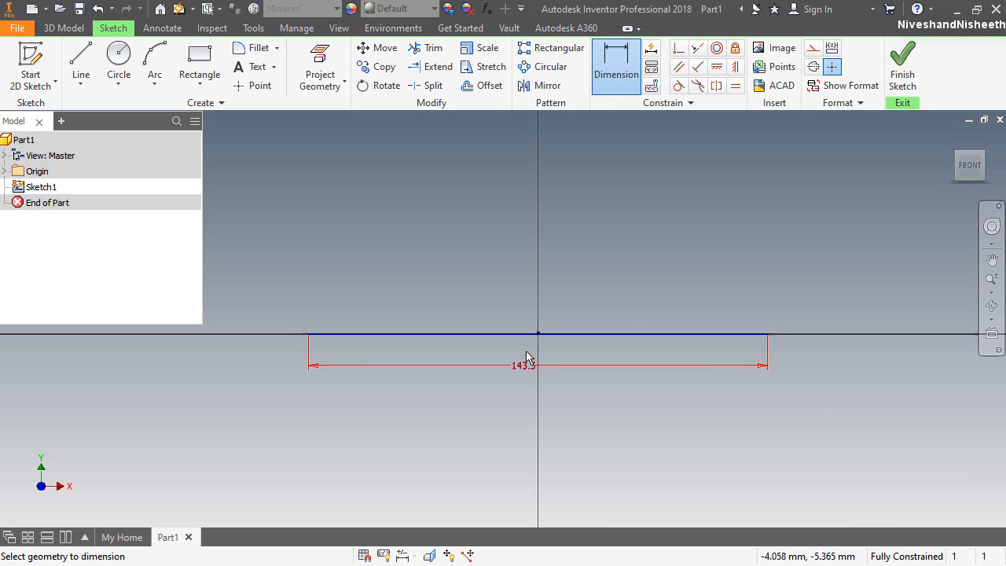
right_click(474, 215)
left_click(526, 217)
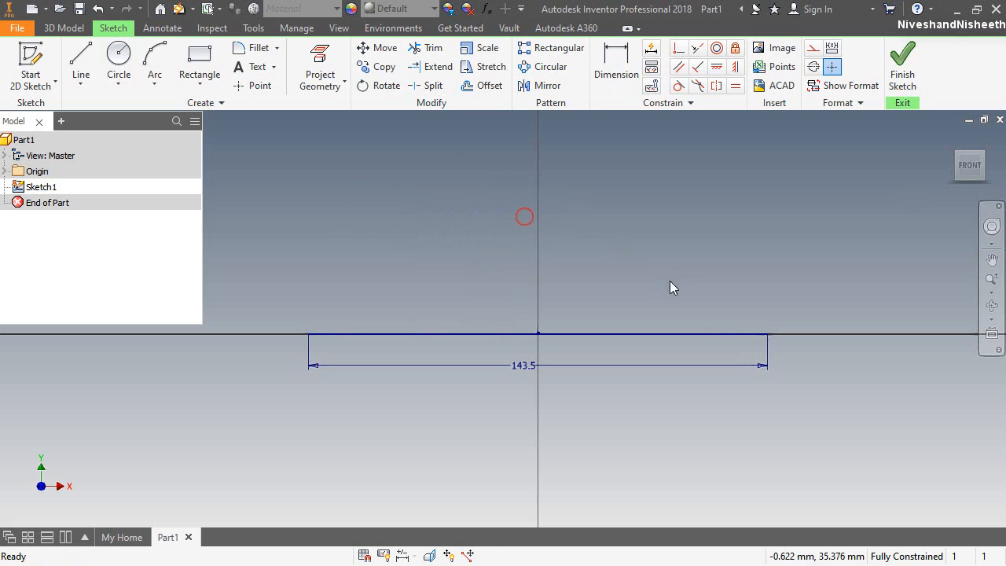
left_click(697, 335)
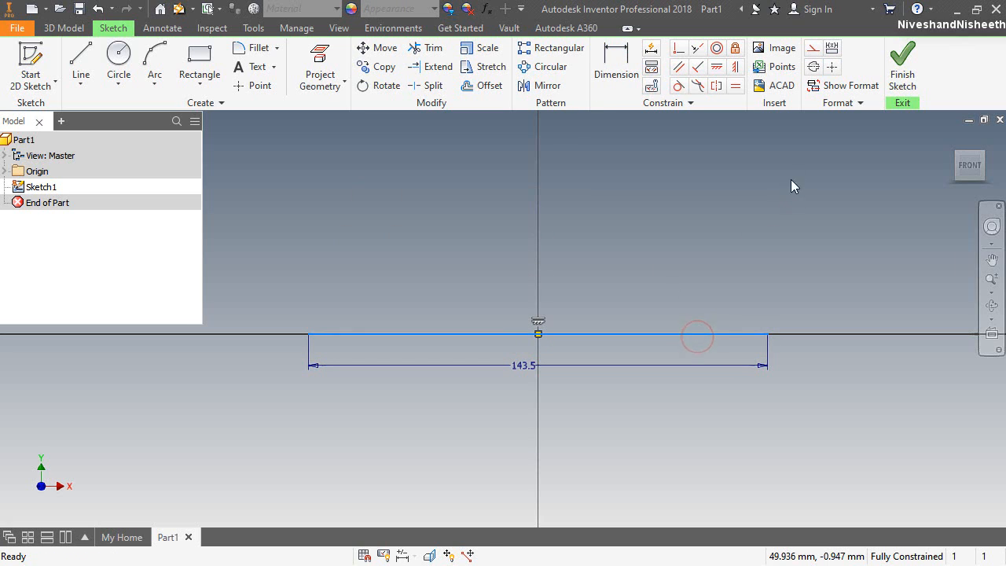
left_click(812, 52)
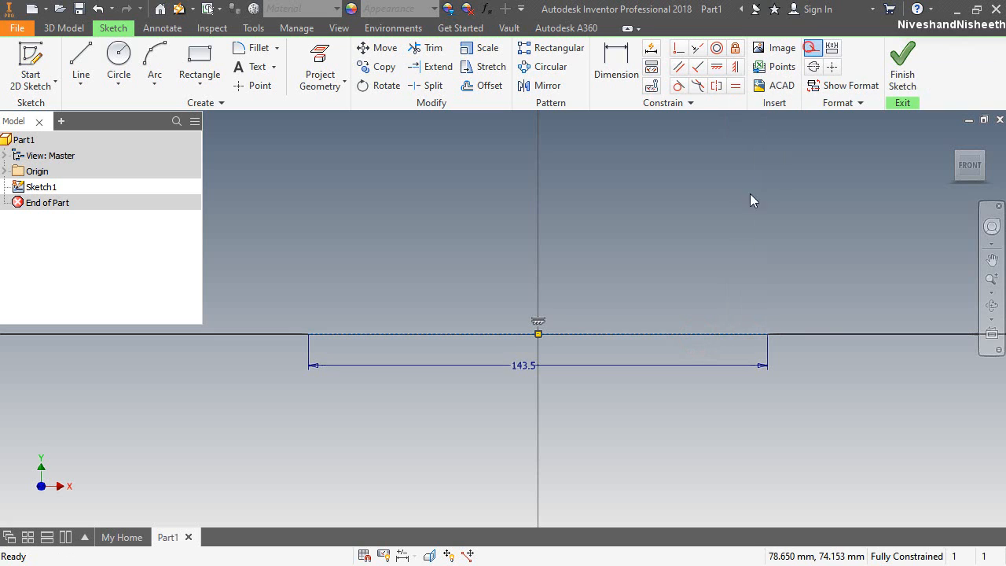
Reposition the 143.5 mm dimension above the construction line.
left_click(731, 228)
left_click_drag(515, 367, 529, 238)
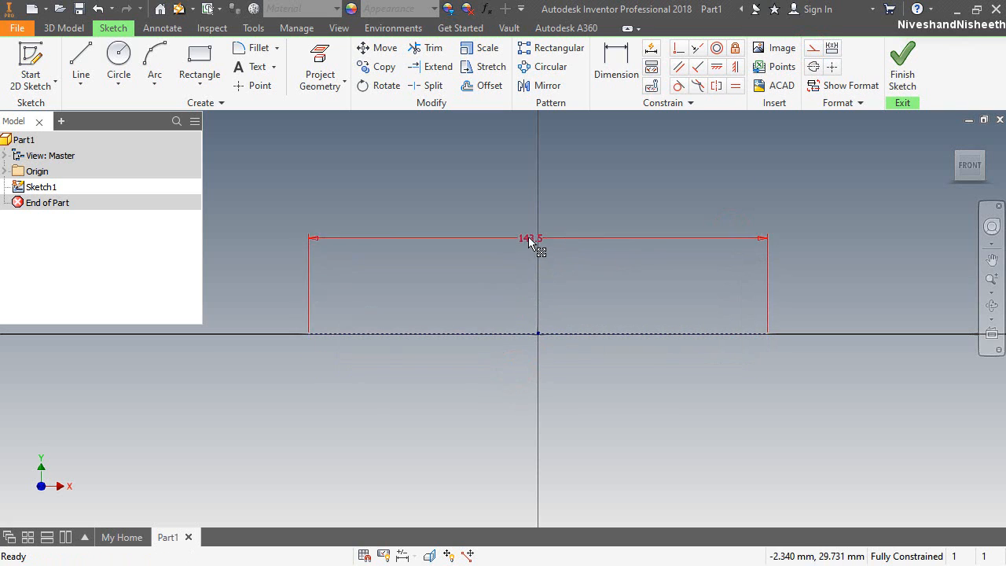
left_click(607, 279)
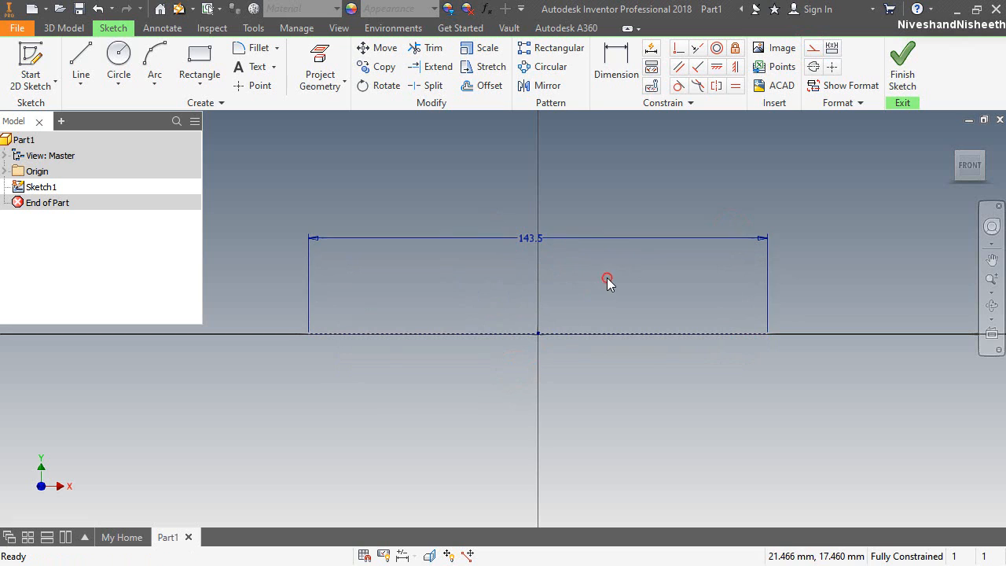
Sketch a center-point arc centered on the construction line near its left end, bulging left with endpoints above and below the line.
left_click(160, 88)
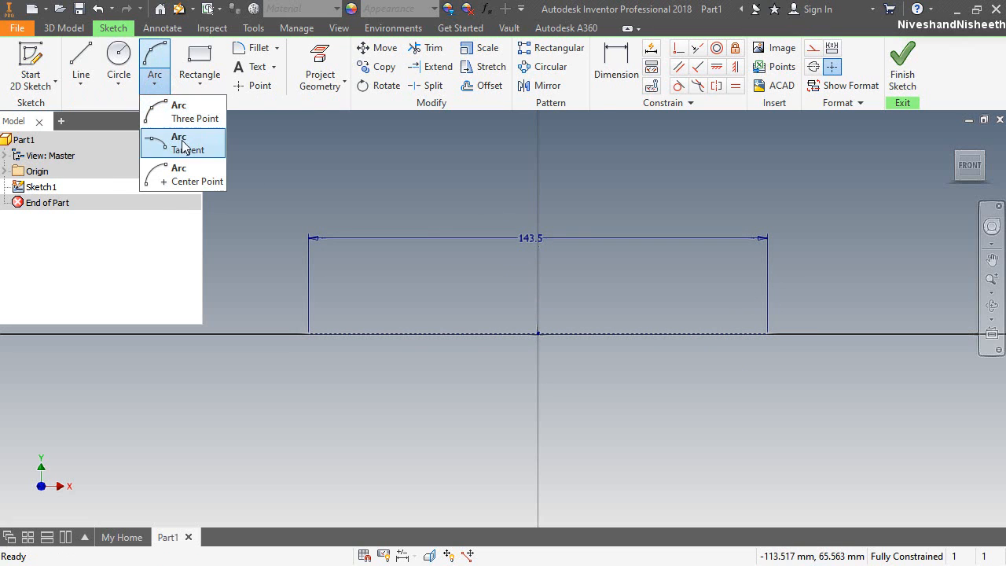
left_click(191, 181)
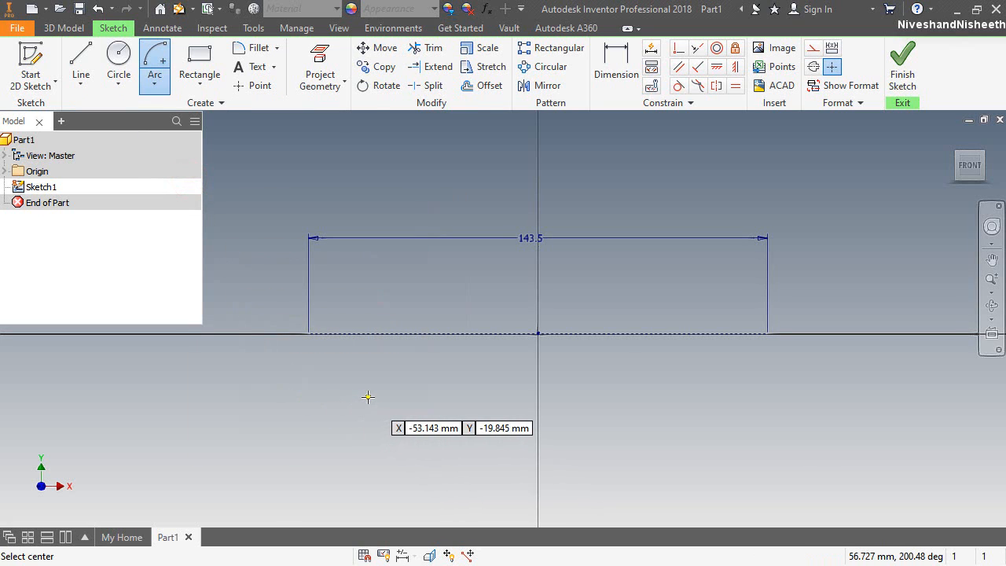
left_click(386, 331)
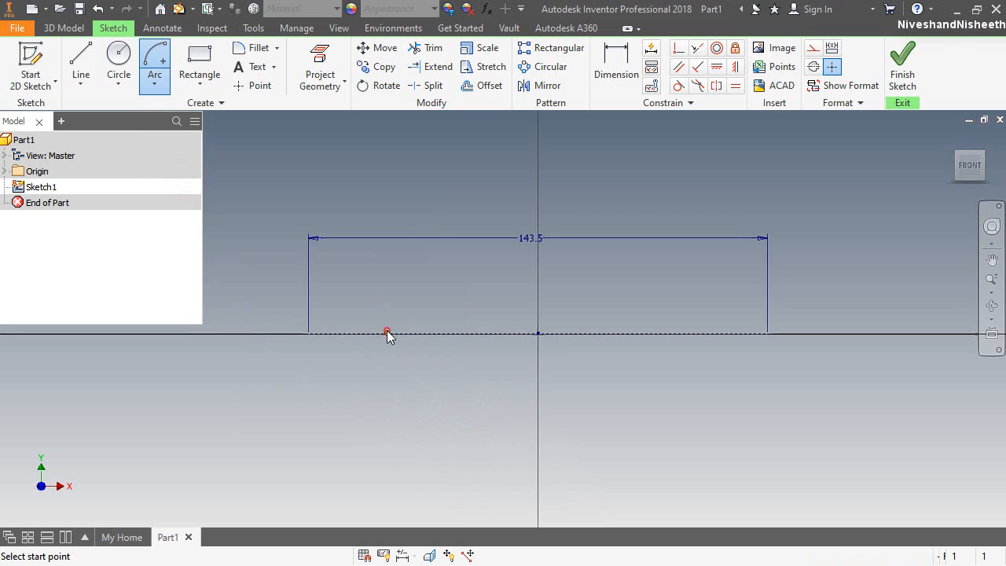
left_click(357, 267)
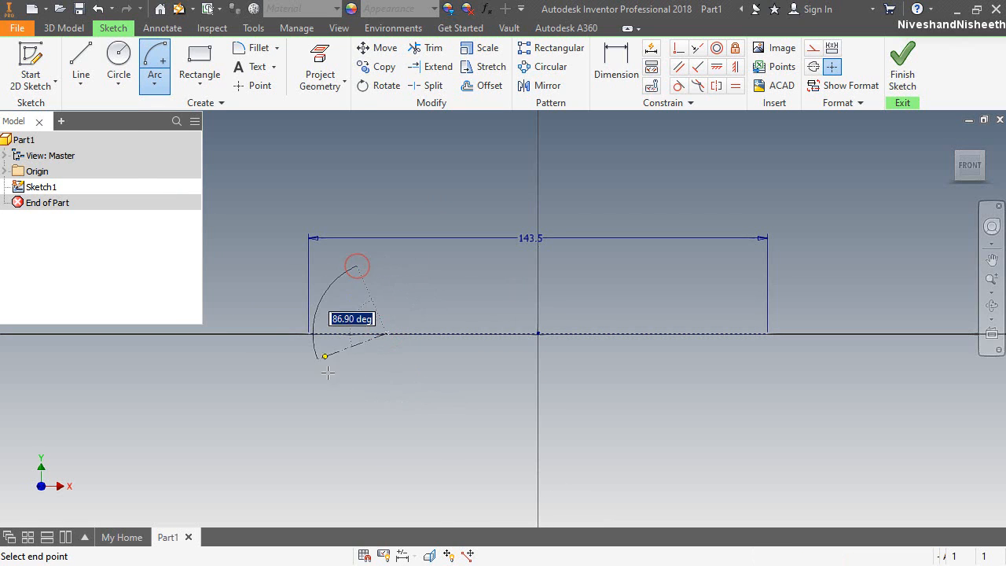
left_click(370, 408)
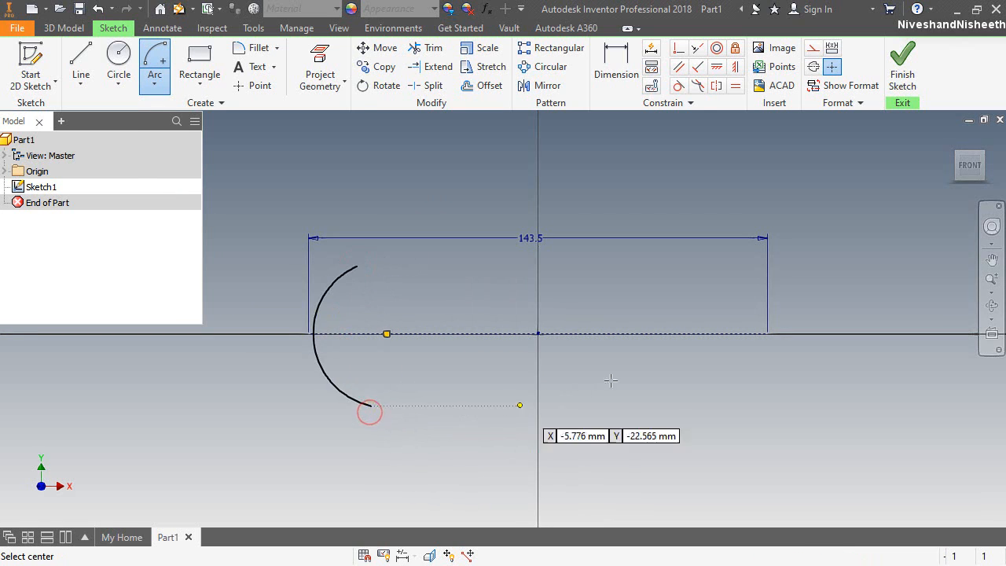
Sketch a second center-point arc of about 18 mm radius, centered on the construction line near its right end and bulging right.
key("c")
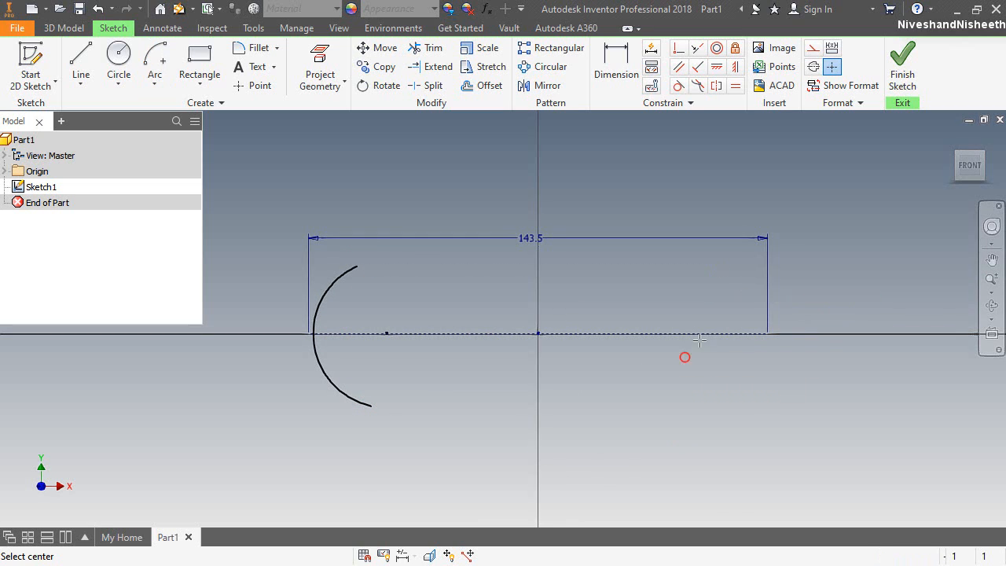
left_click(699, 334)
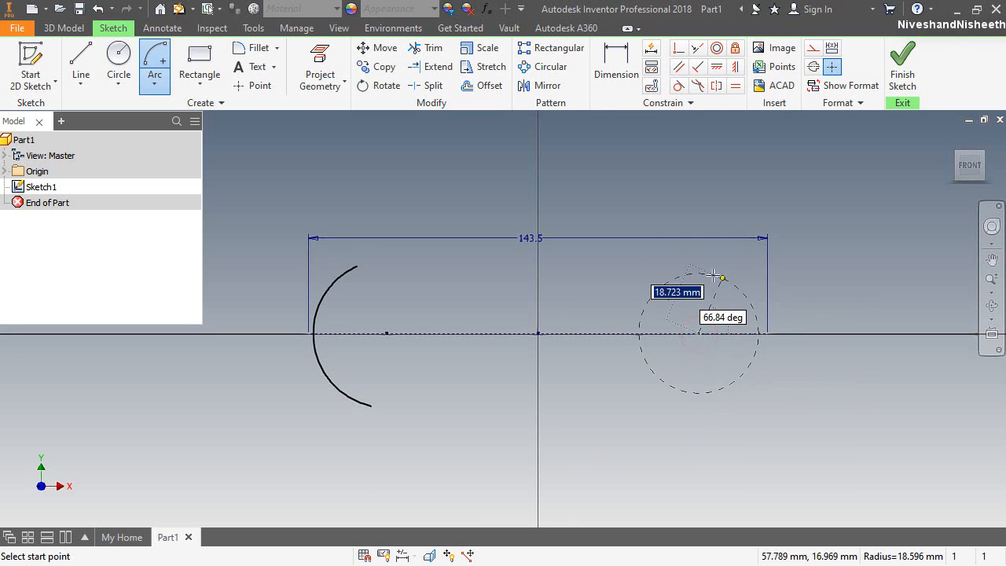
left_click(698, 275)
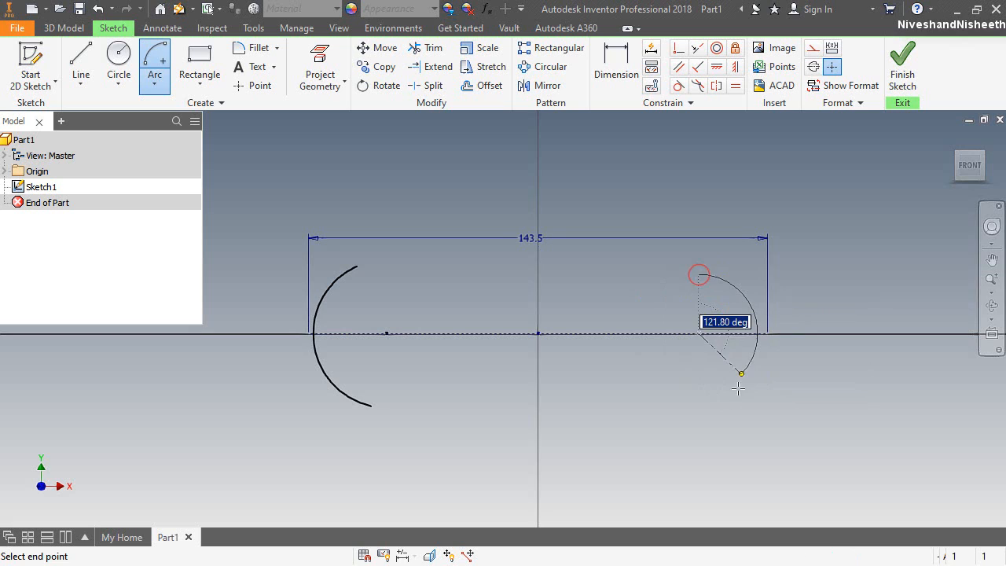
left_click(699, 399)
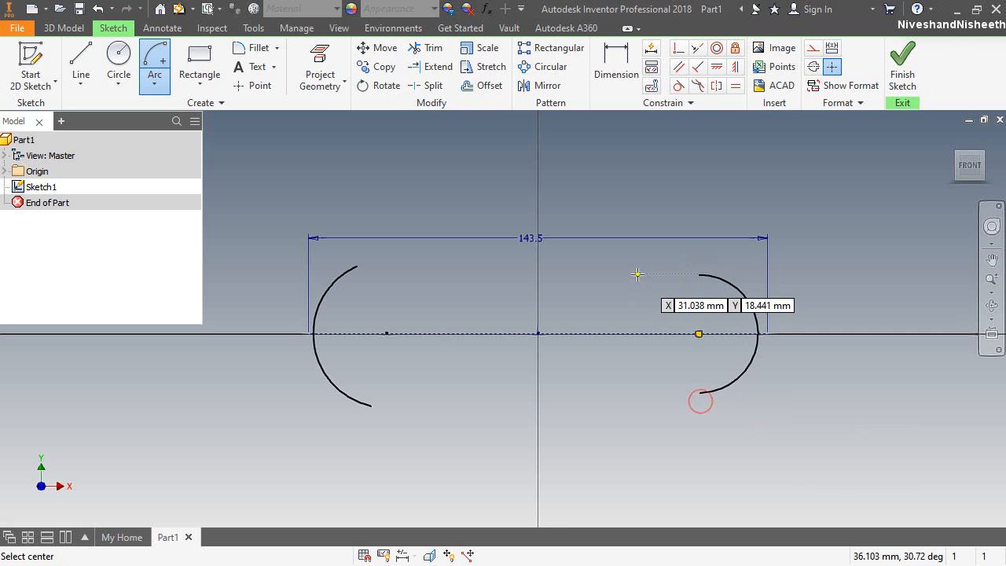
key("Escape")
left_click(448, 183)
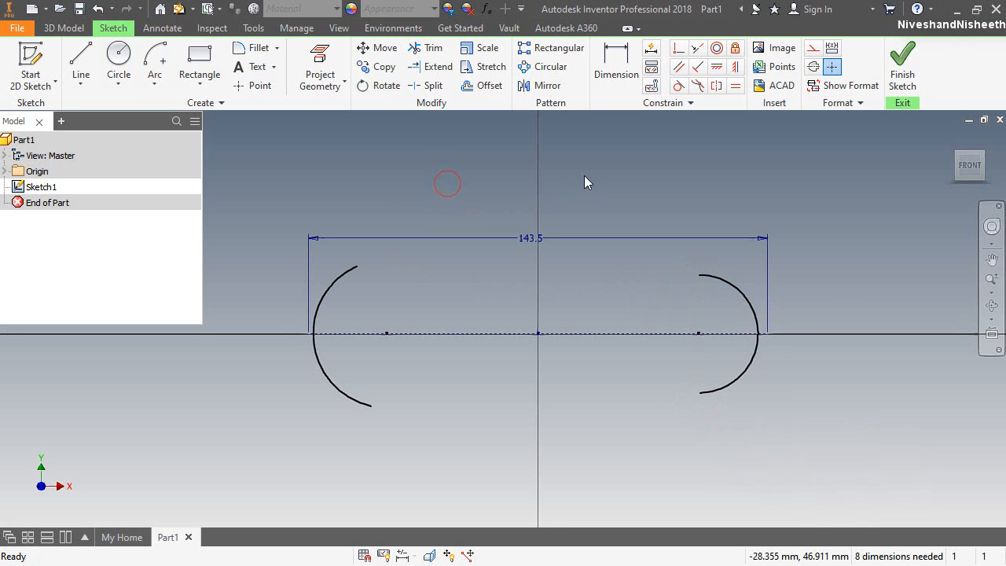
Apply vertical constraints to align the upper and lower endpoints of each arc.
left_click(736, 70)
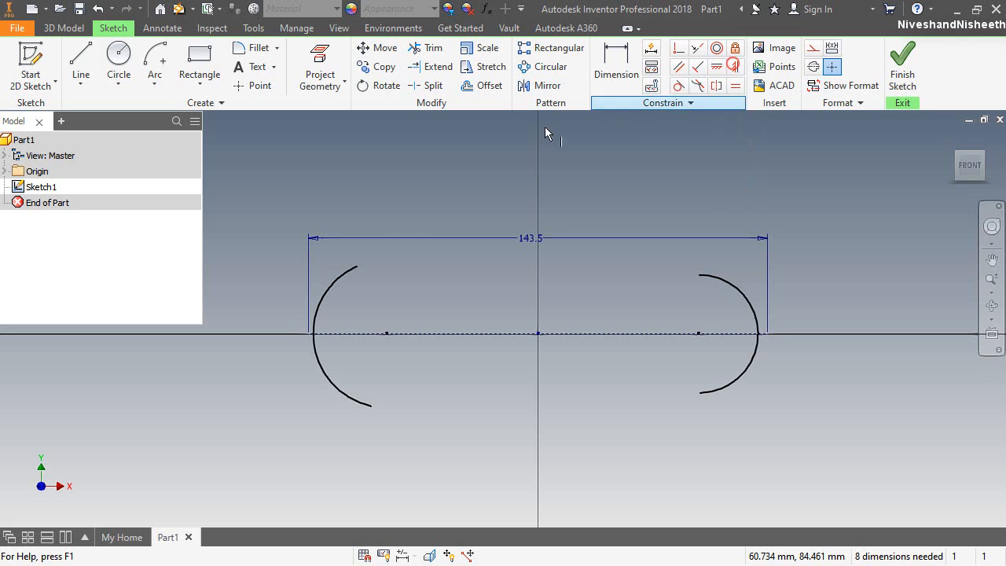
left_click(359, 266)
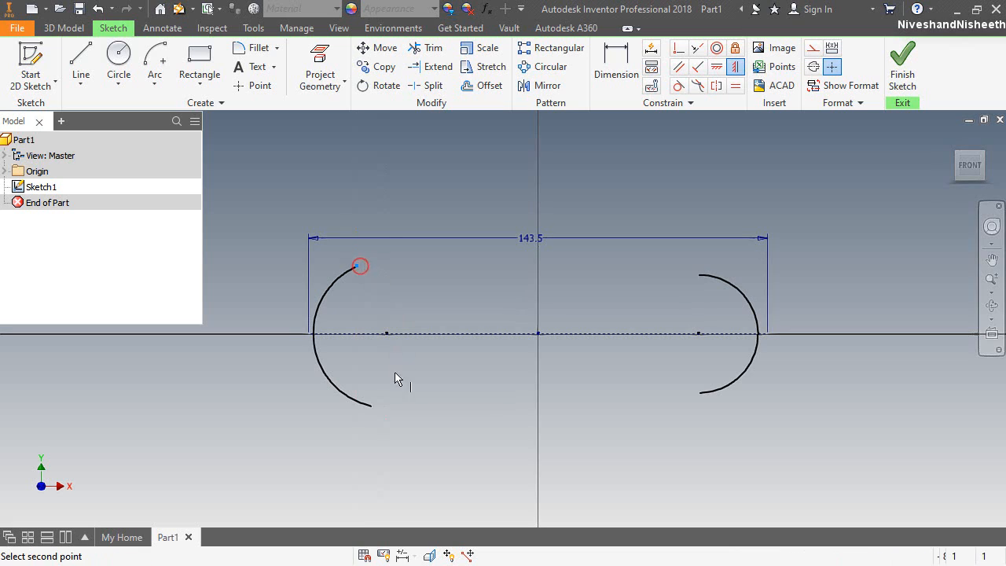
left_click(373, 407)
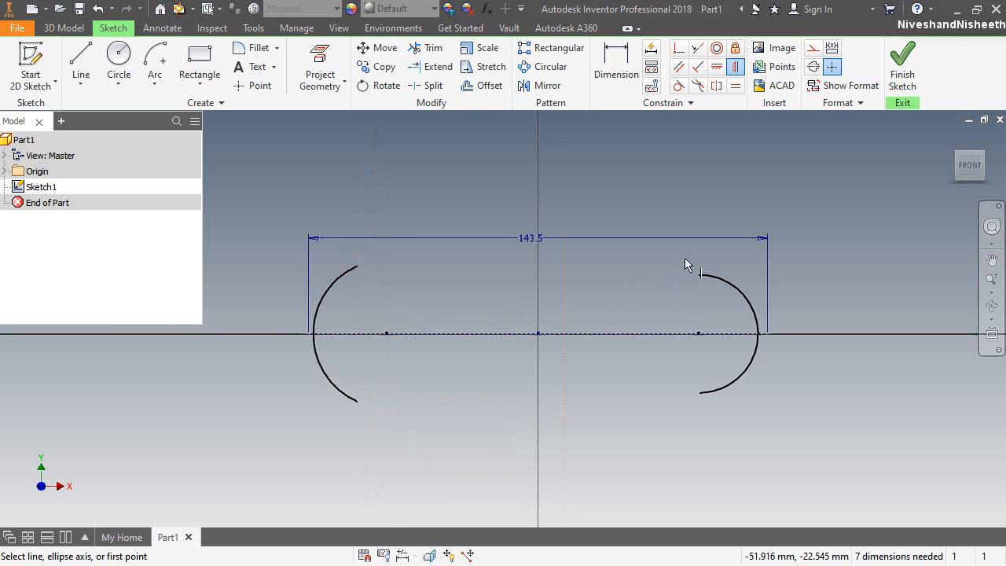
left_click(699, 274)
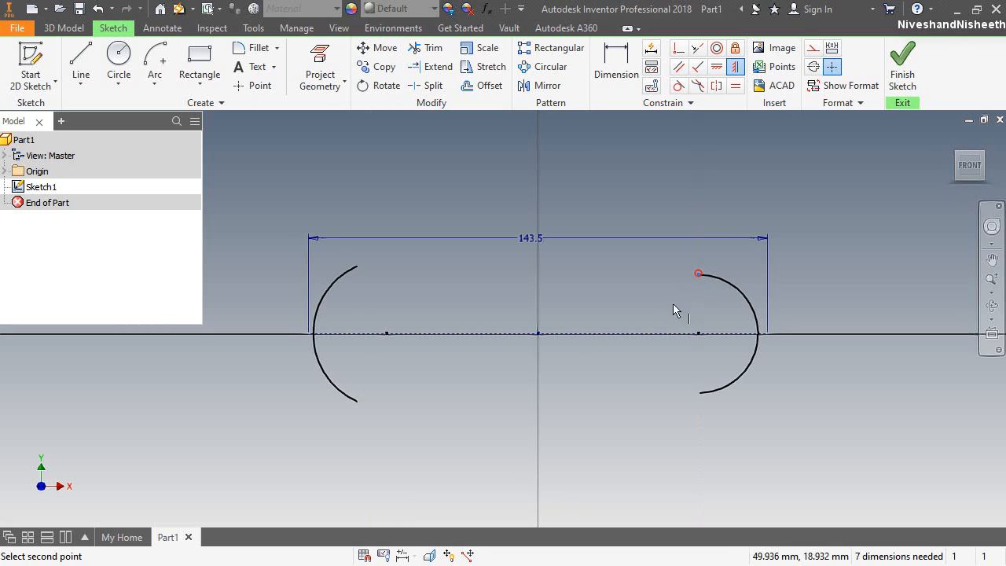
left_click(701, 393)
right_click(628, 240)
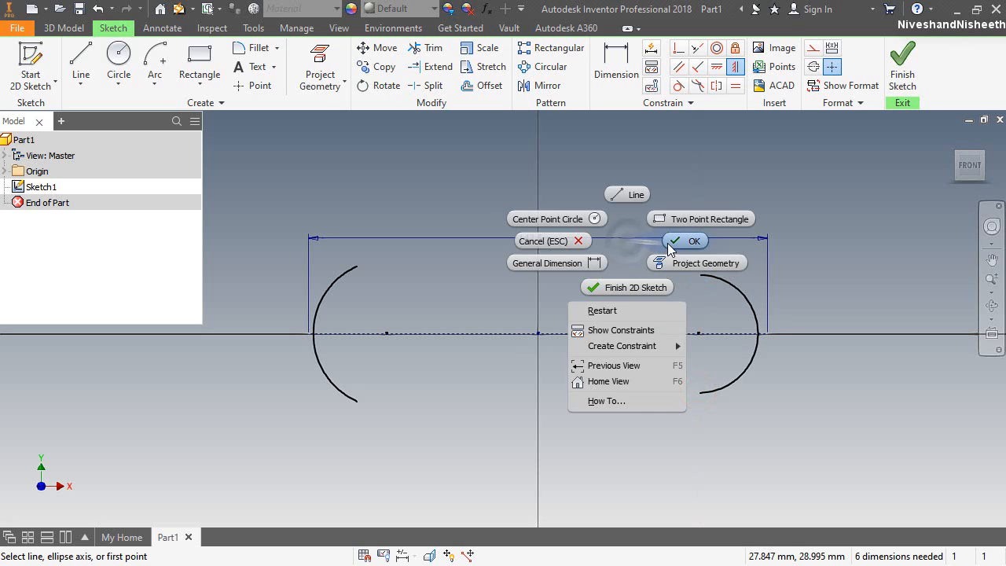
left_click(667, 243)
Shrink both arcs slightly by moving their upper endpoints, leaving a gap to the ends of the construction line.
left_click_drag(699, 275, 710, 280)
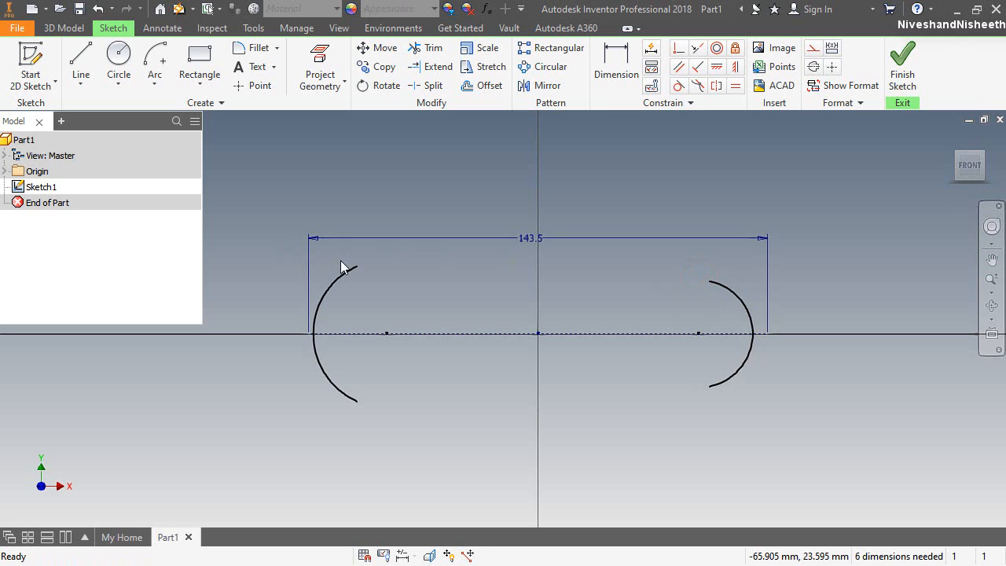
left_click_drag(356, 268, 360, 269)
left_click(390, 283)
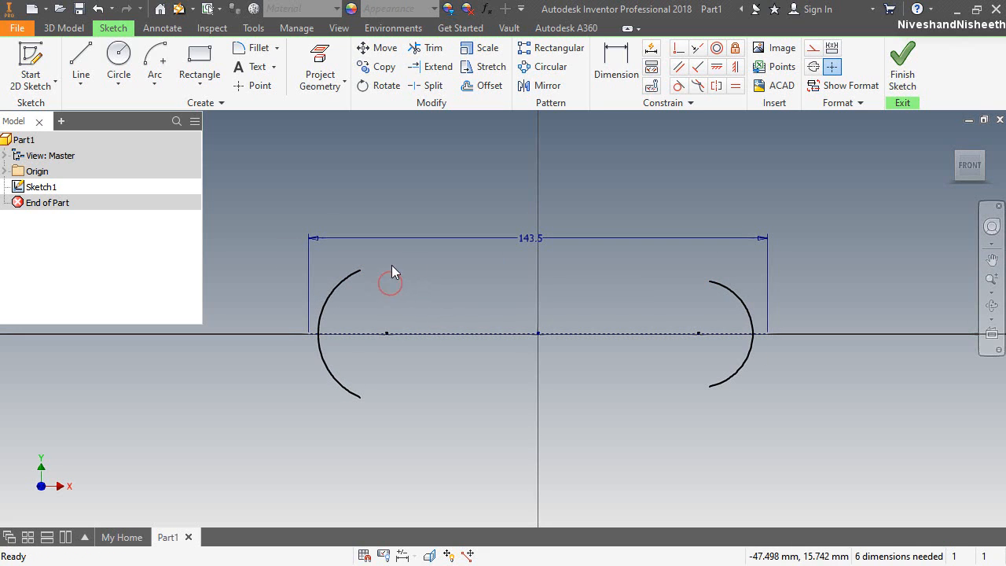
Apply coincident constraints so each arc passes through the construction line's nearest endpoint.
left_click(677, 49)
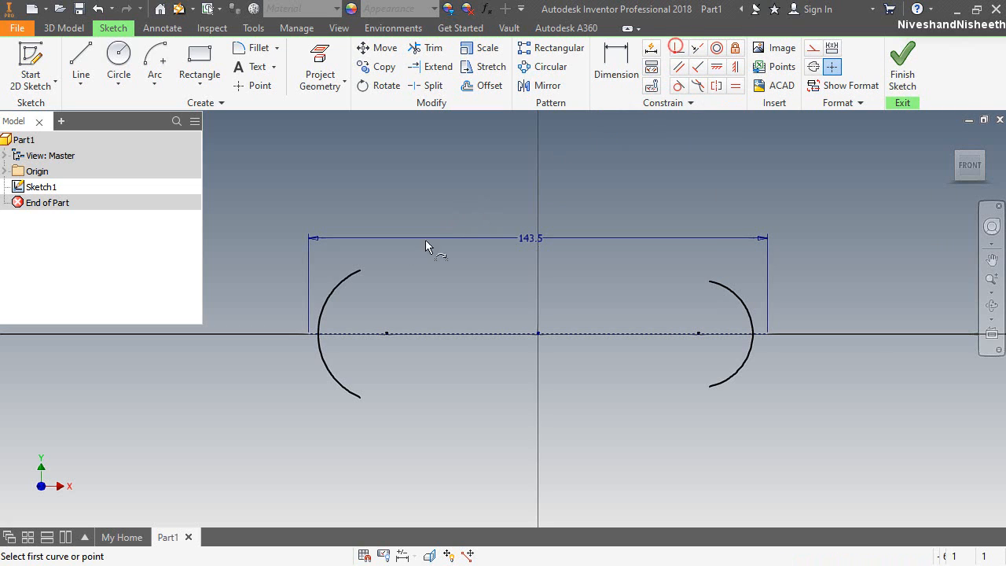
scroll(346, 311, "down", 3)
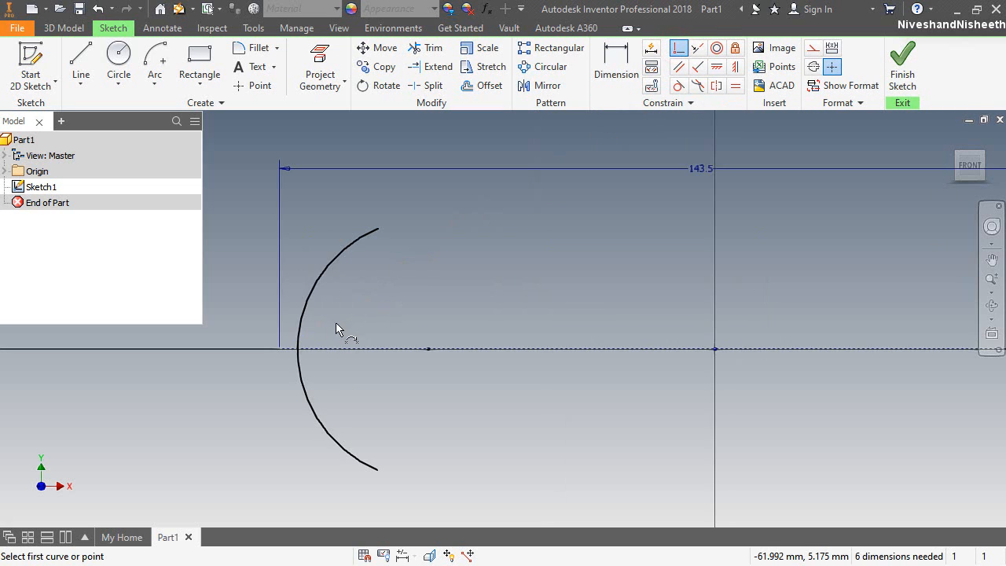
left_click(298, 351)
left_click(280, 351)
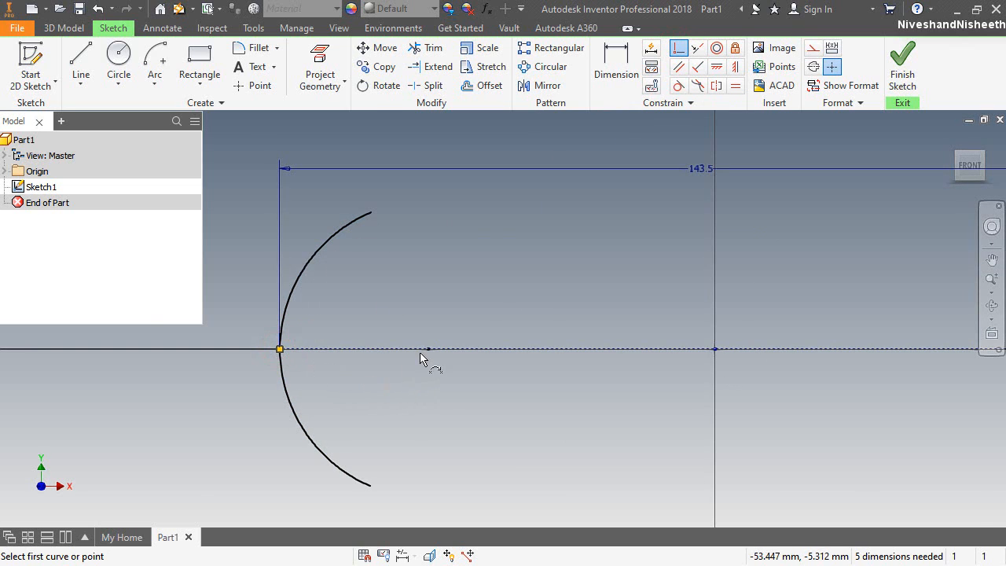
scroll(420, 358, "up", 2)
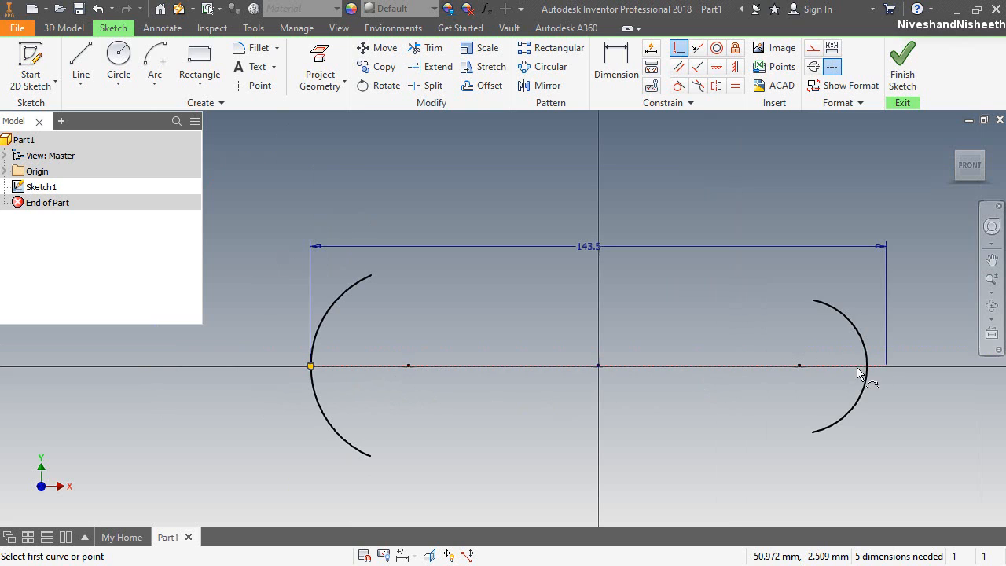
left_click(869, 371)
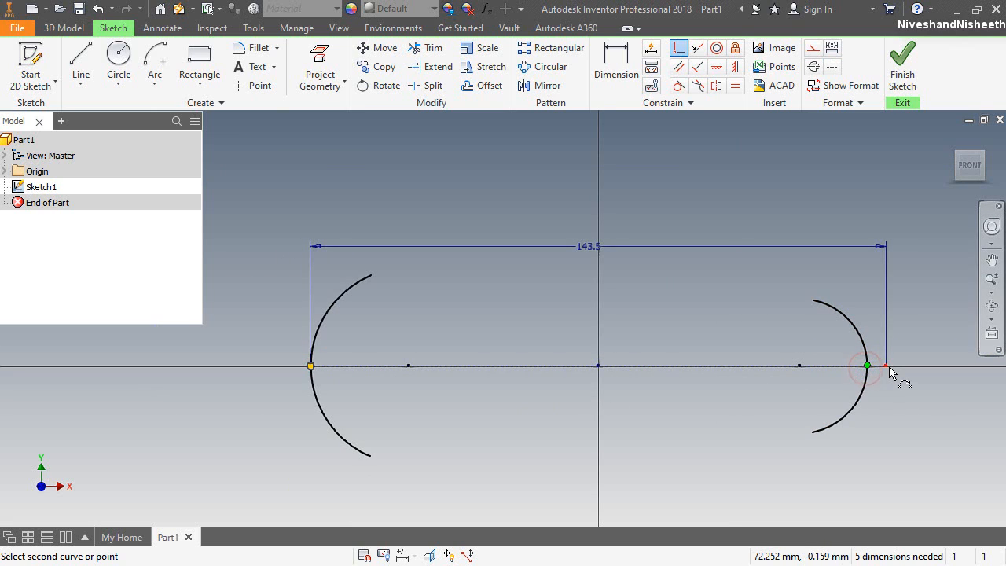
left_click(886, 366)
Dimension the left arc's radius to 10 mm.
right_click(770, 298)
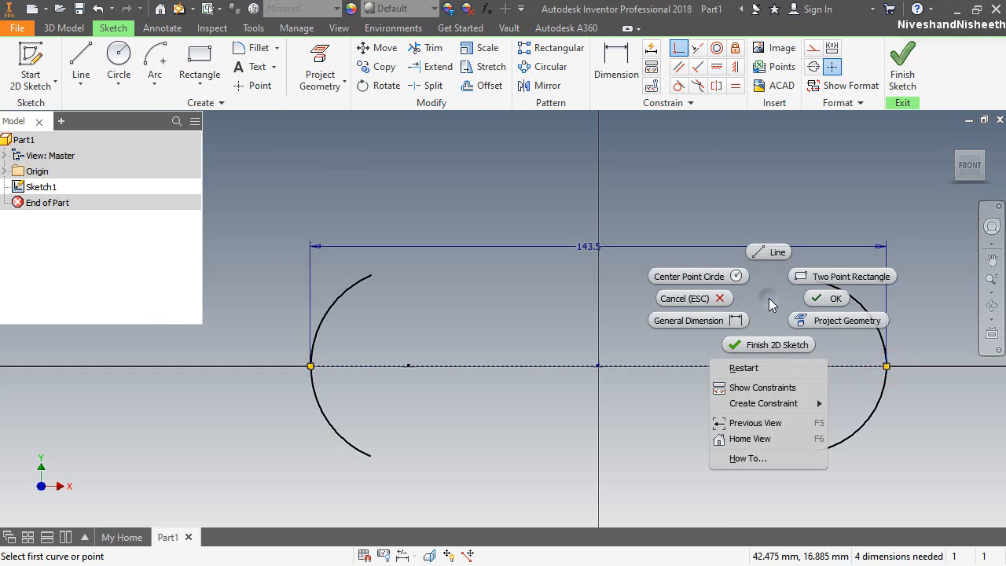
left_click(730, 321)
left_click(327, 310)
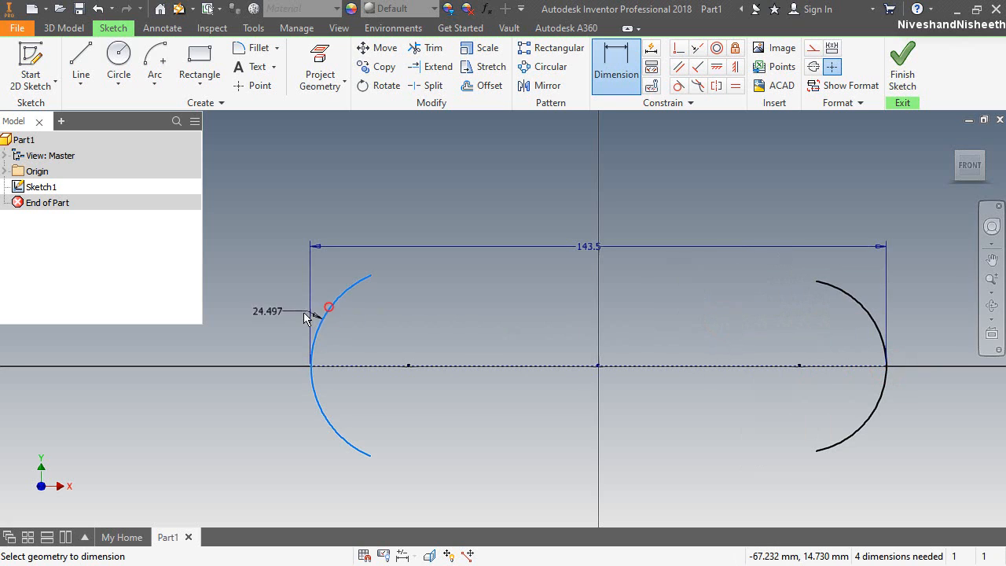
left_click(276, 320)
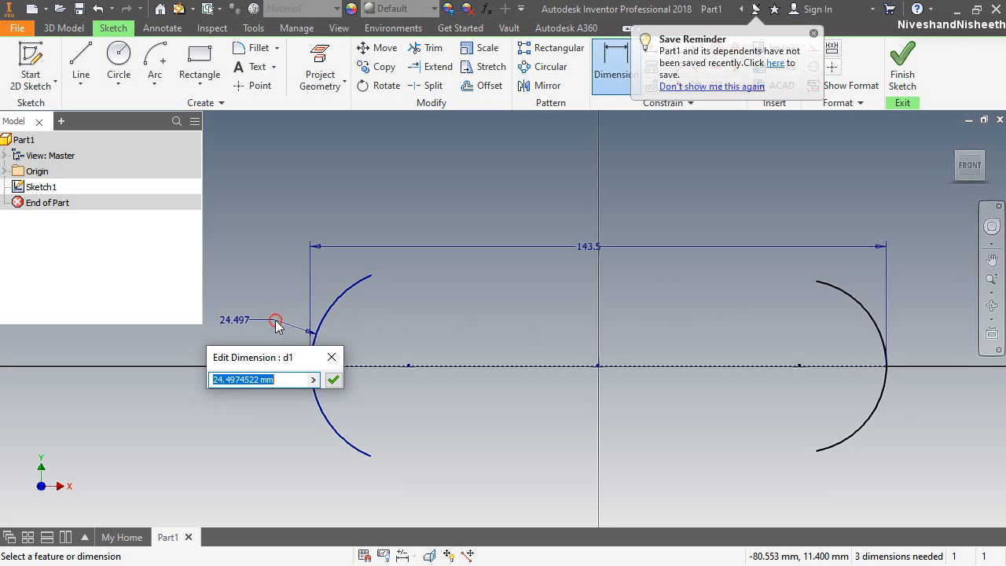
type("10")
key("Return")
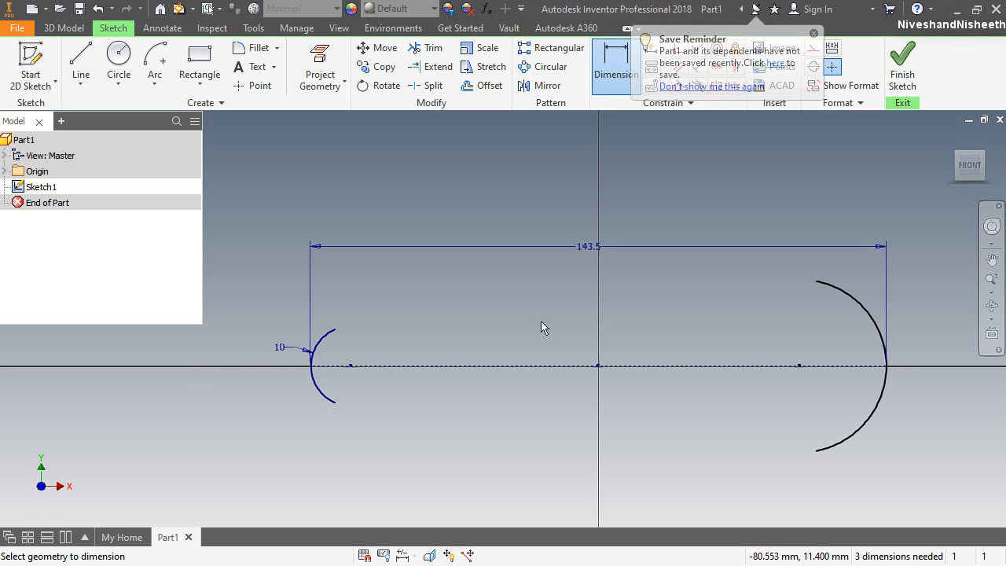
Dimension the right arc's radius to 6 mm and end the Dimension command.
left_click(869, 319)
left_click(899, 307)
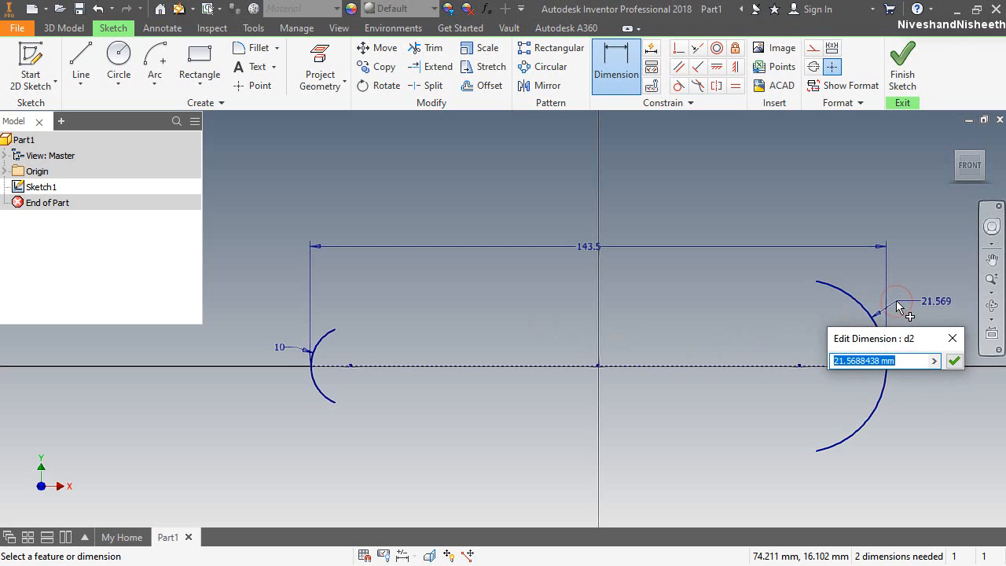
type("6")
key("Return")
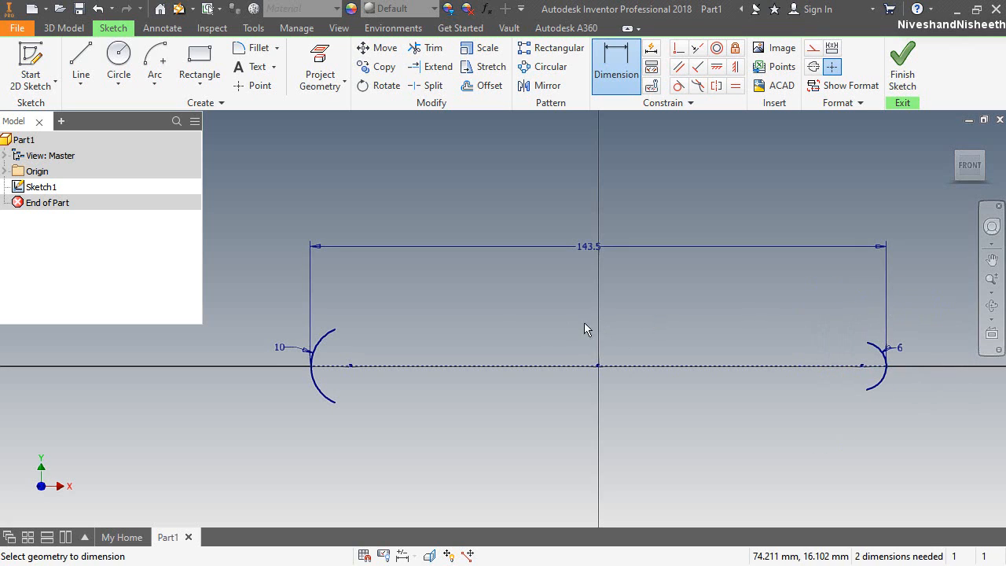
right_click(475, 305)
left_click(538, 302)
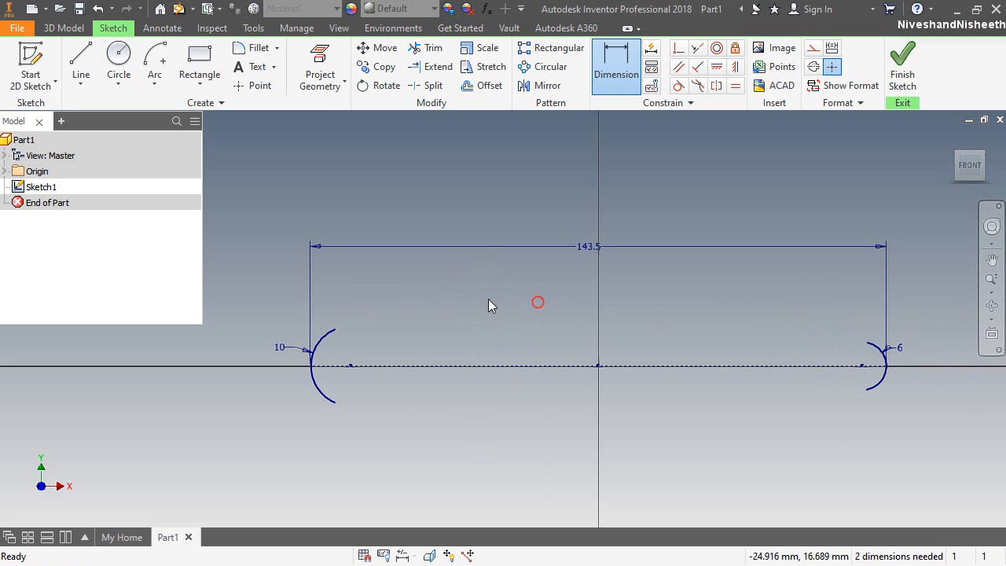
Dimension the vertical distance between the left arc's two endpoints to 15.5 mm.
right_click(491, 209)
left_click(458, 229)
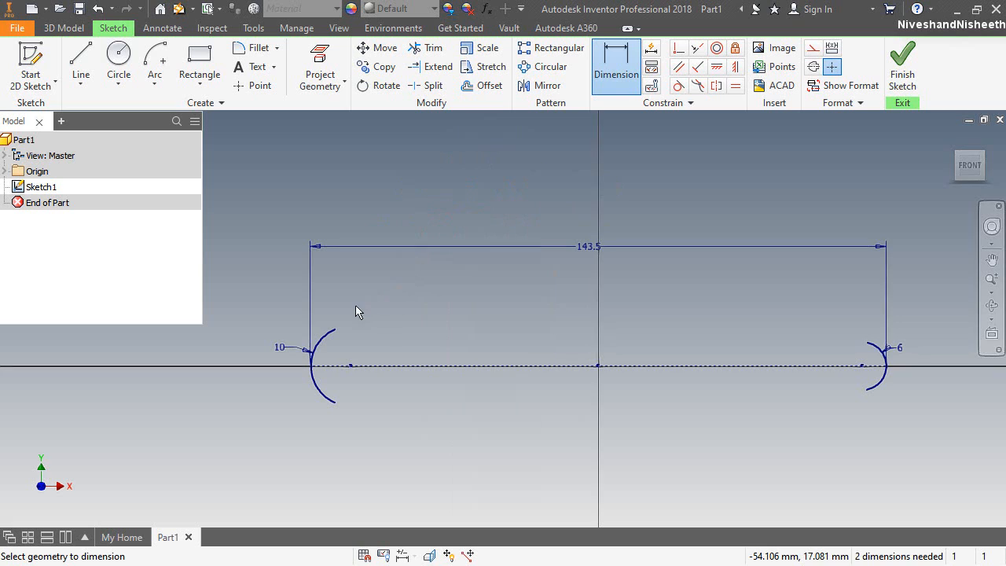
left_click(337, 329)
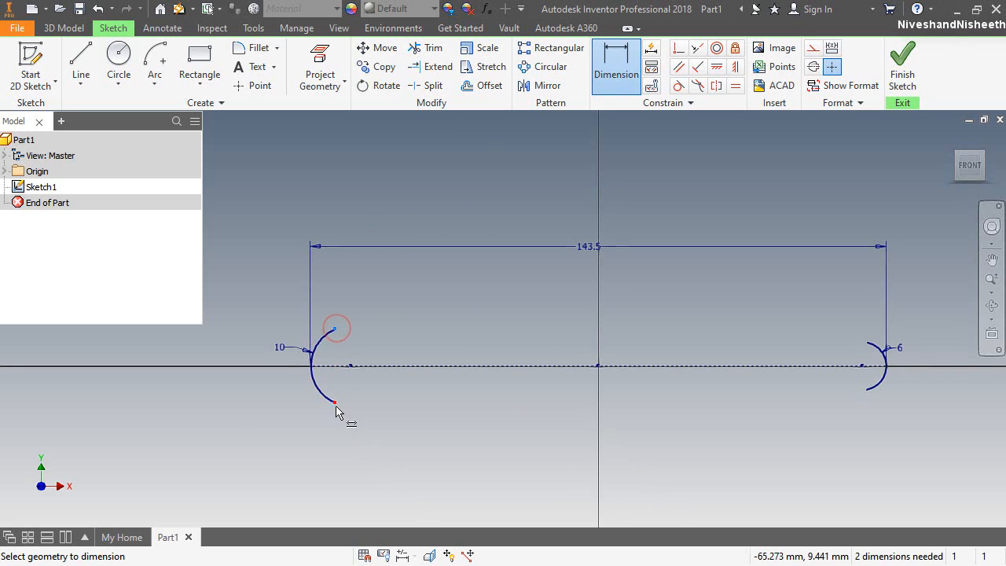
left_click(335, 406)
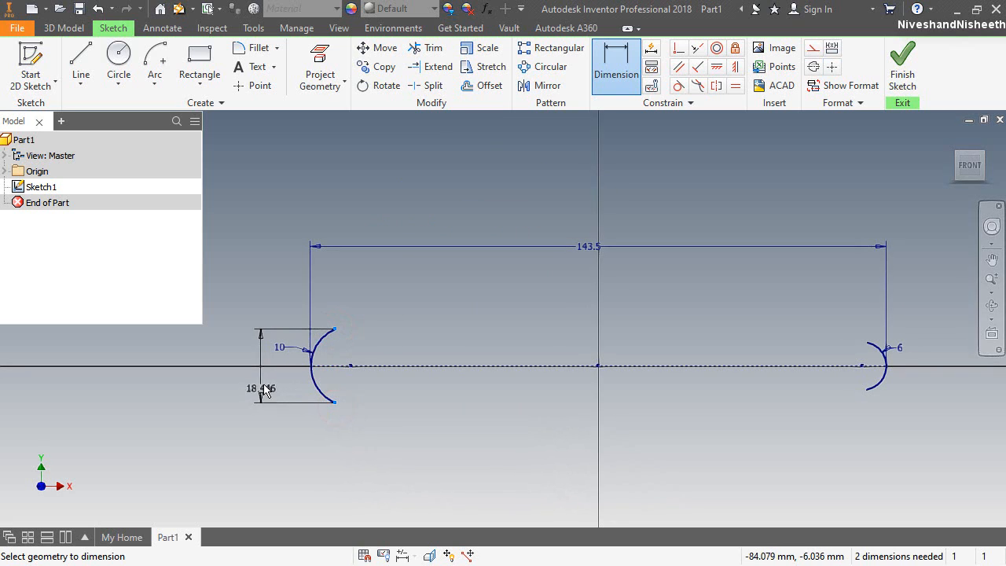
left_click(266, 380)
type("15.")
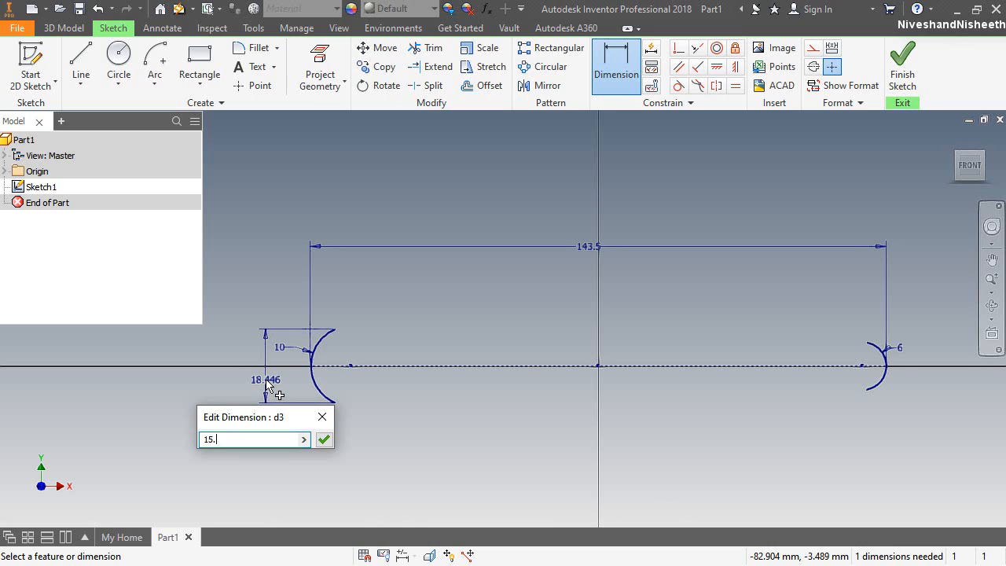
type("5")
key("Return")
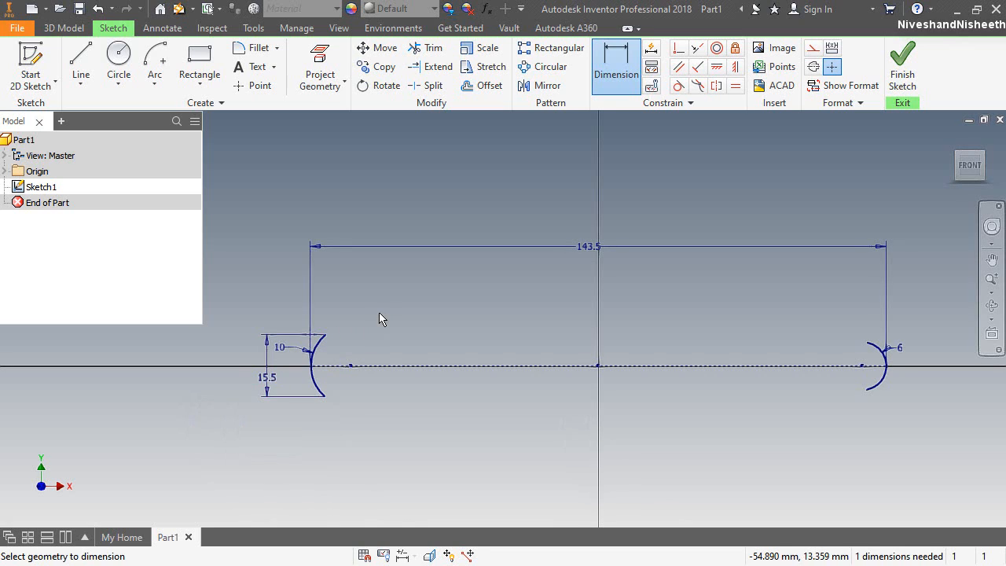
Dimension the vertical distance between the right arc's endpoints to 12 mm and end the Dimension command.
left_click(866, 343)
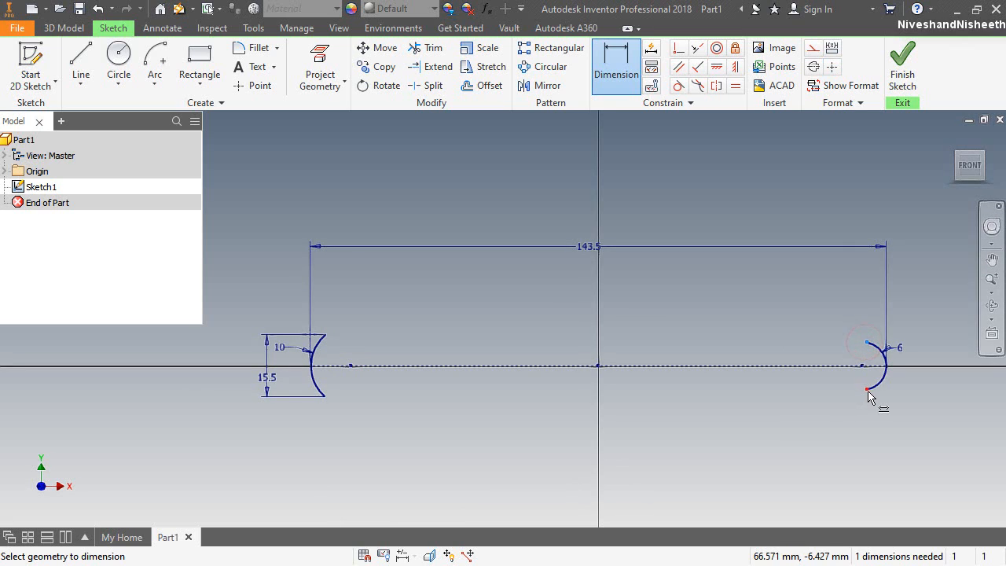
left_click(868, 390)
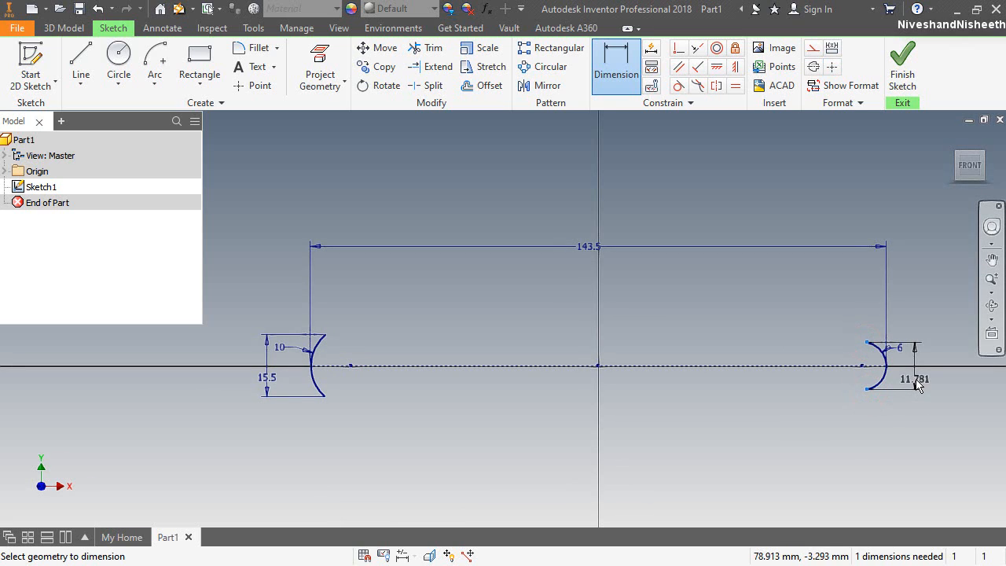
left_click(918, 383)
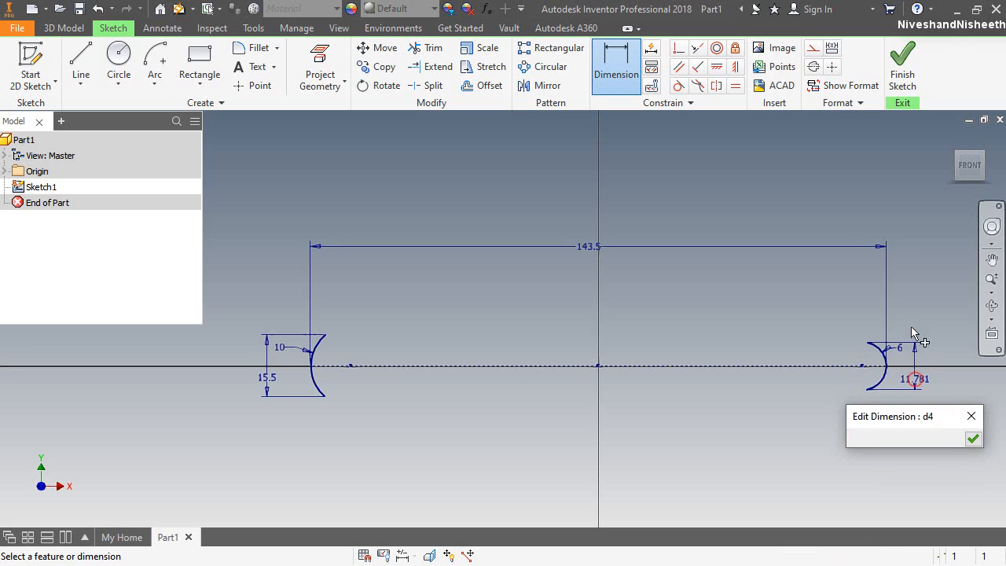
type("12")
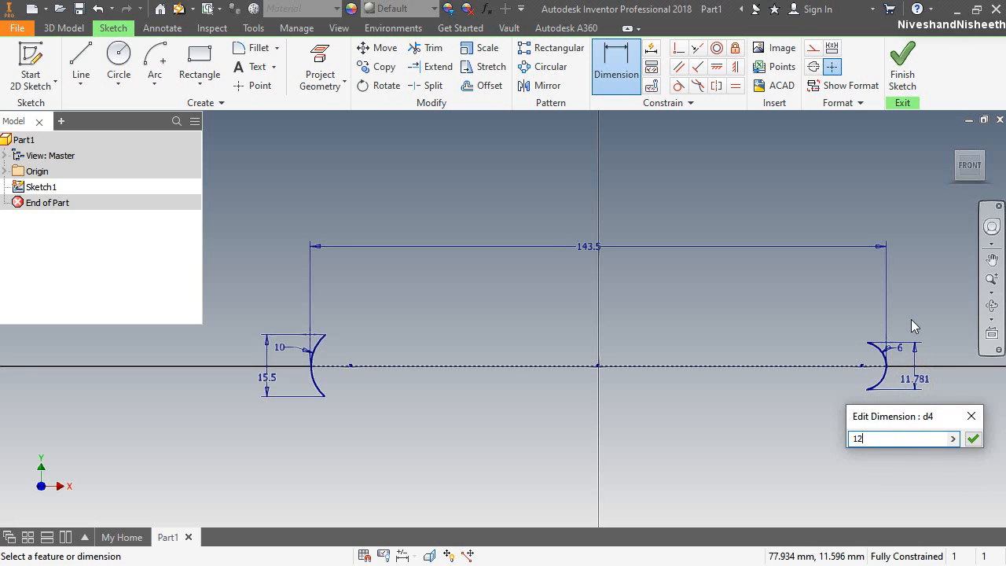
key("Return")
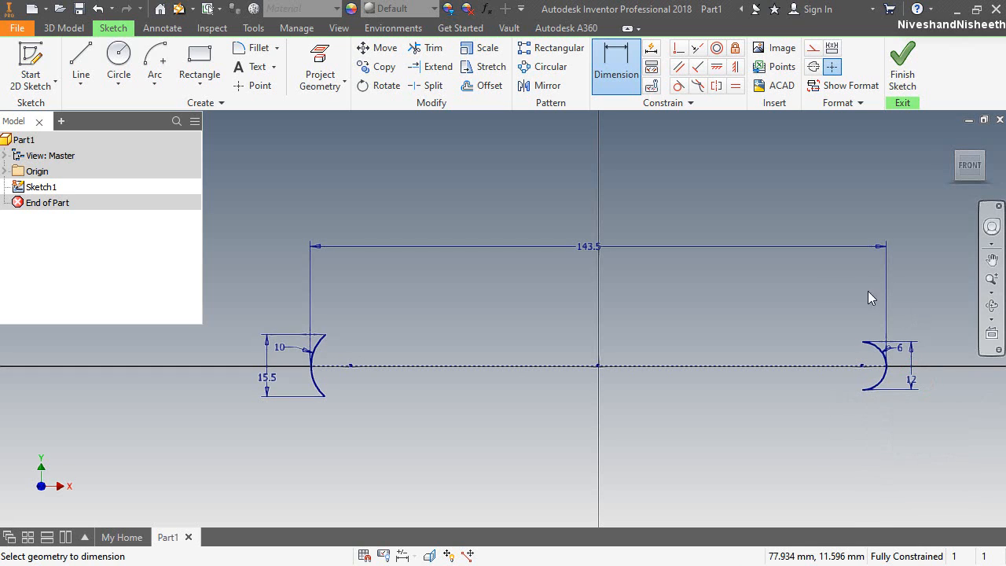
right_click(778, 293)
left_click(818, 295)
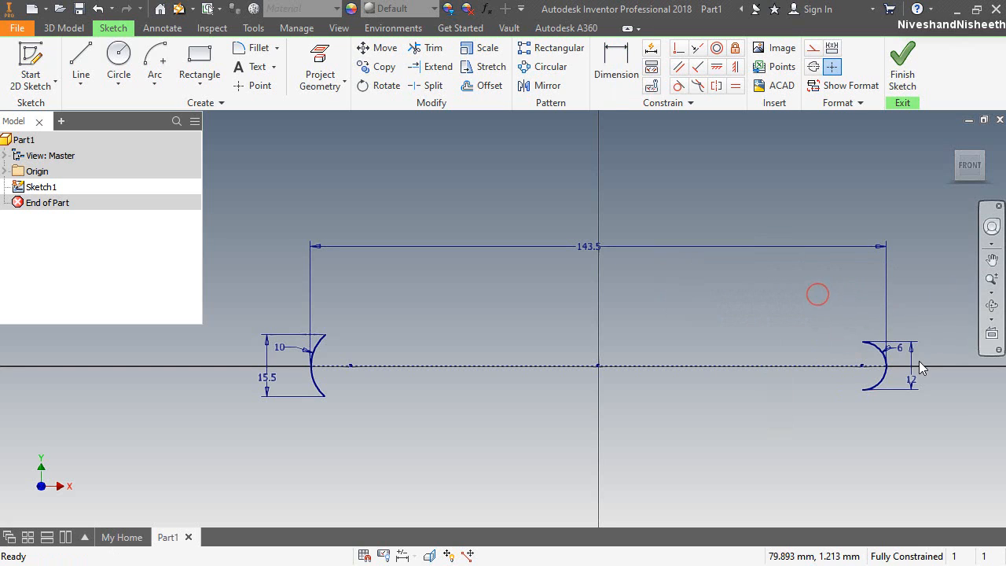
Move the 12 mm dimension a little farther outward from the right arc and deselect it.
mouse_move(913, 362)
left_mouse_down()
mouse_move(935, 350)
mouse_move(917, 385)
mouse_move(932, 357)
left_mouse_up()
left_click(784, 403)
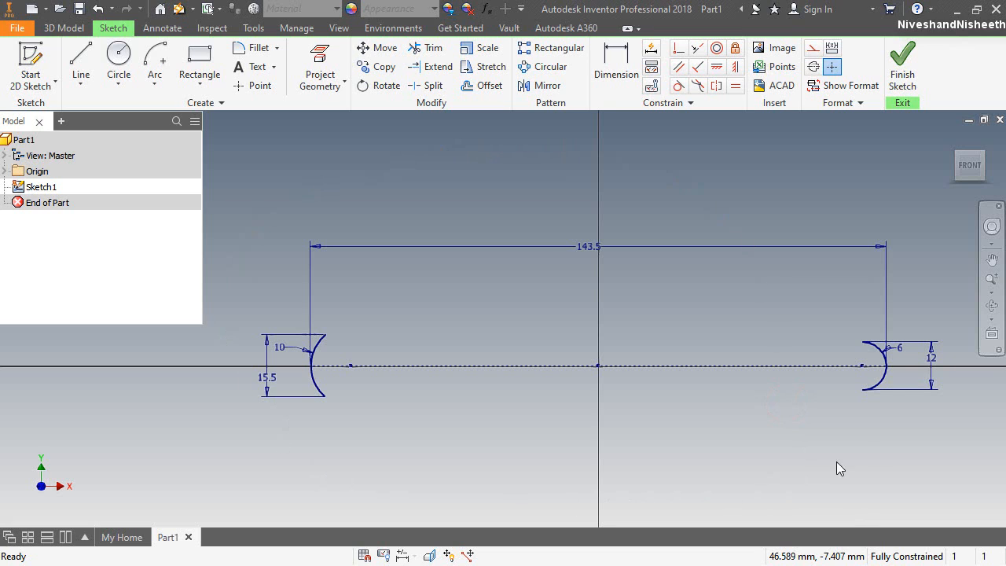
left_click(897, 434)
left_click(803, 434)
Draw a three-point arc of about 15 mm radius from the left arc's upper endpoint, bulging upward and ending about 18 mm to the right.
scroll(293, 367, "up", 4)
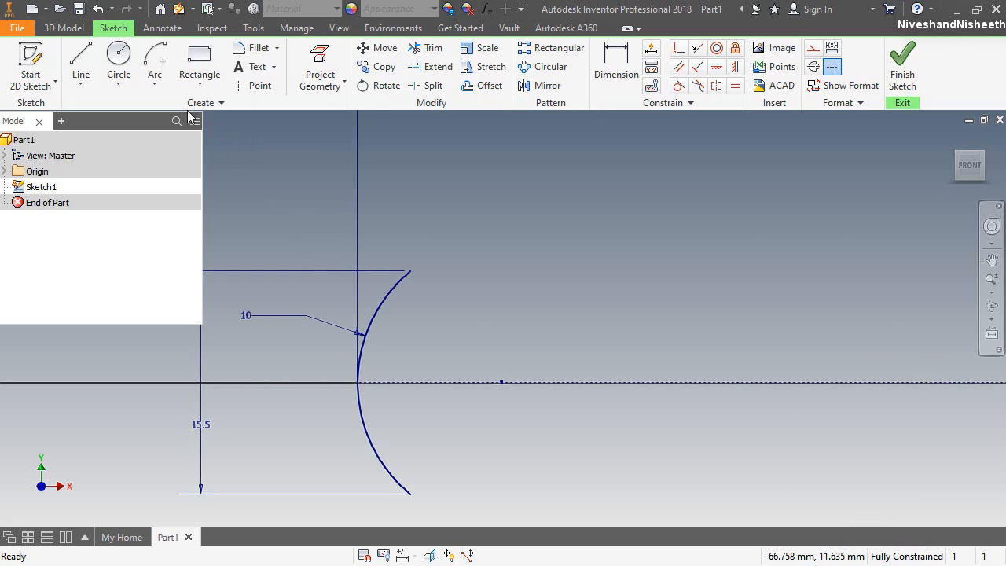
left_click(155, 84)
left_click(169, 112)
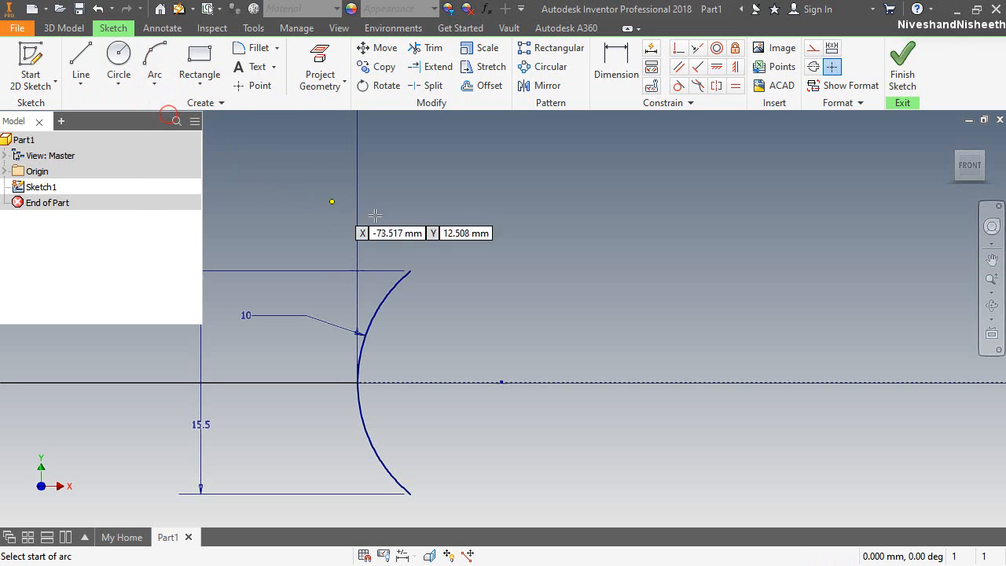
left_click(411, 270)
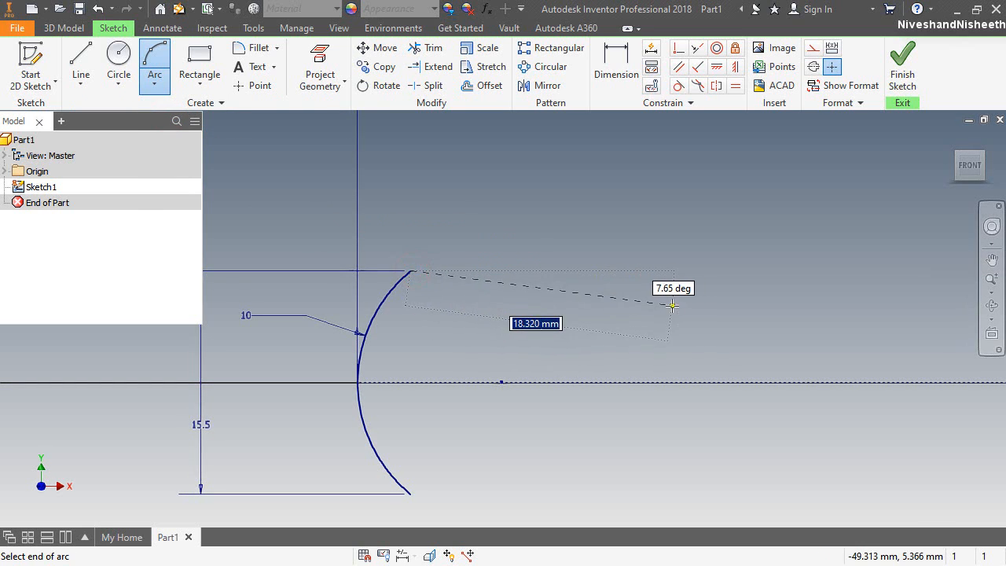
left_click(672, 306)
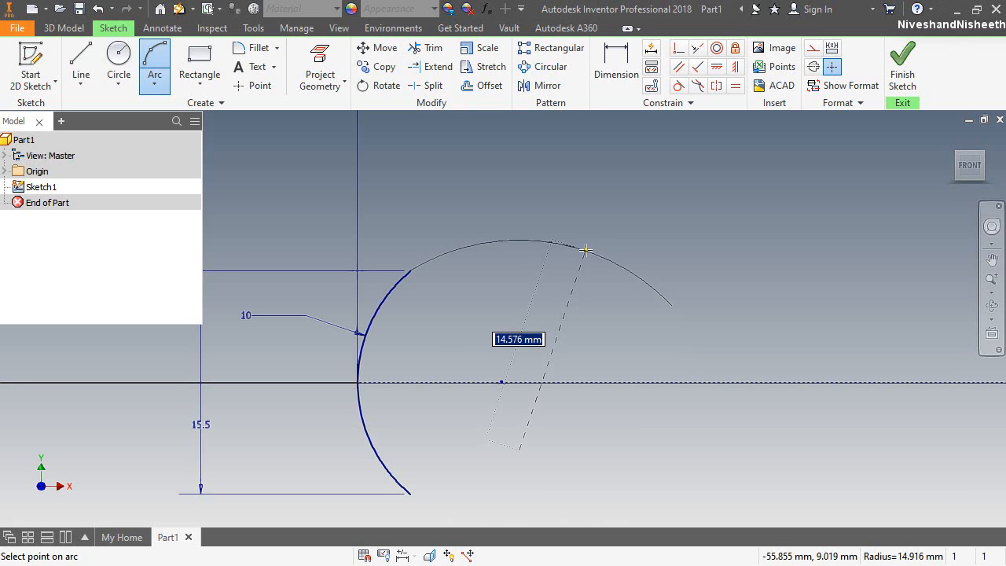
left_click(585, 248)
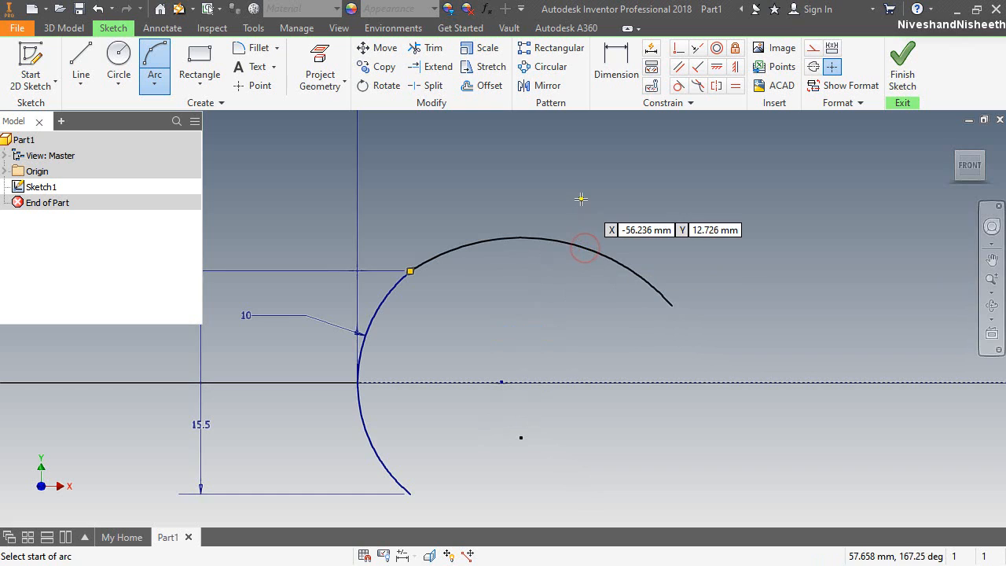
key("Escape")
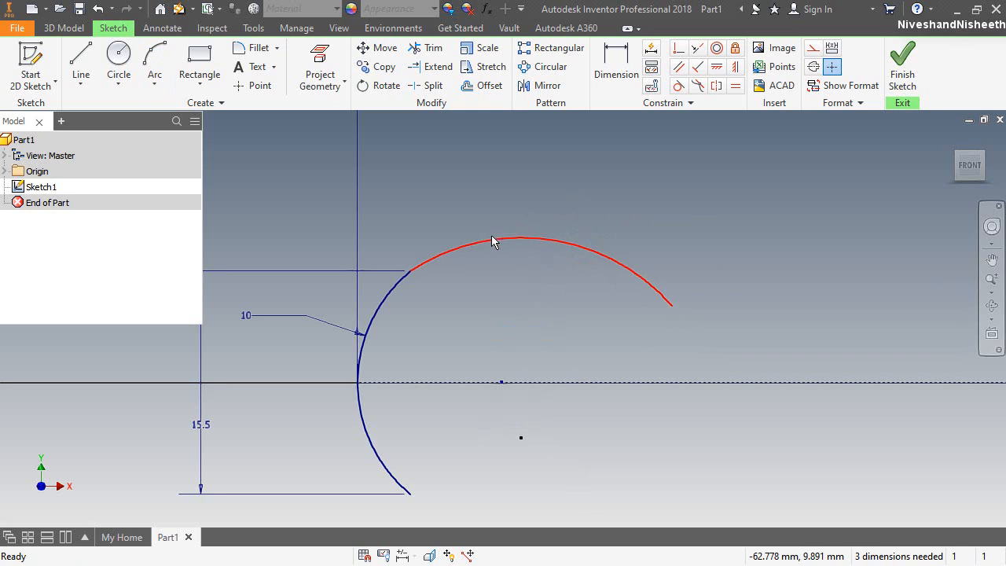
Apply a tangent constraint between the new upper arc and the 10 mm left arc.
left_click(678, 86)
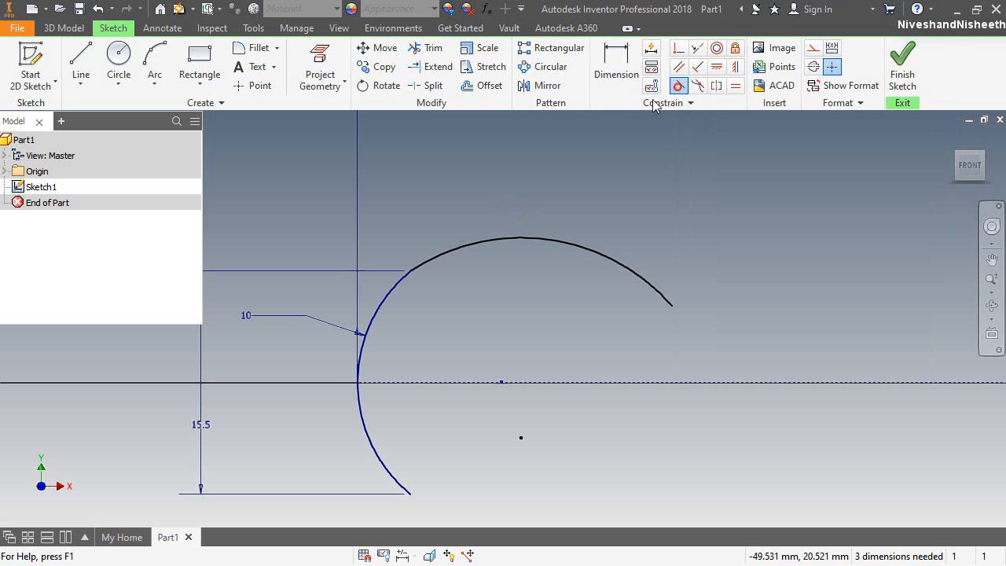
left_click(488, 242)
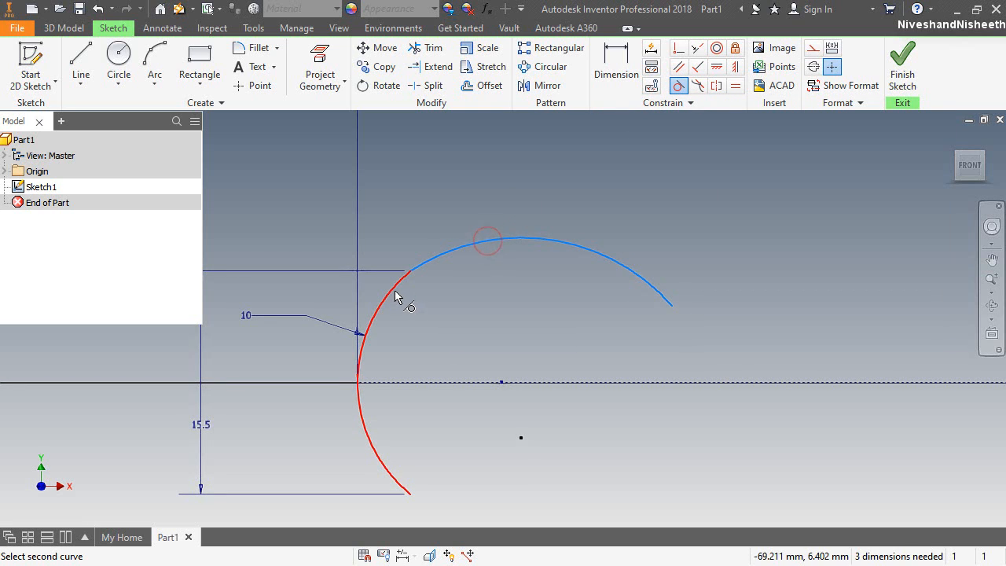
left_click(395, 292)
Dimension the upper arc's radius to 40 mm.
right_click(451, 198)
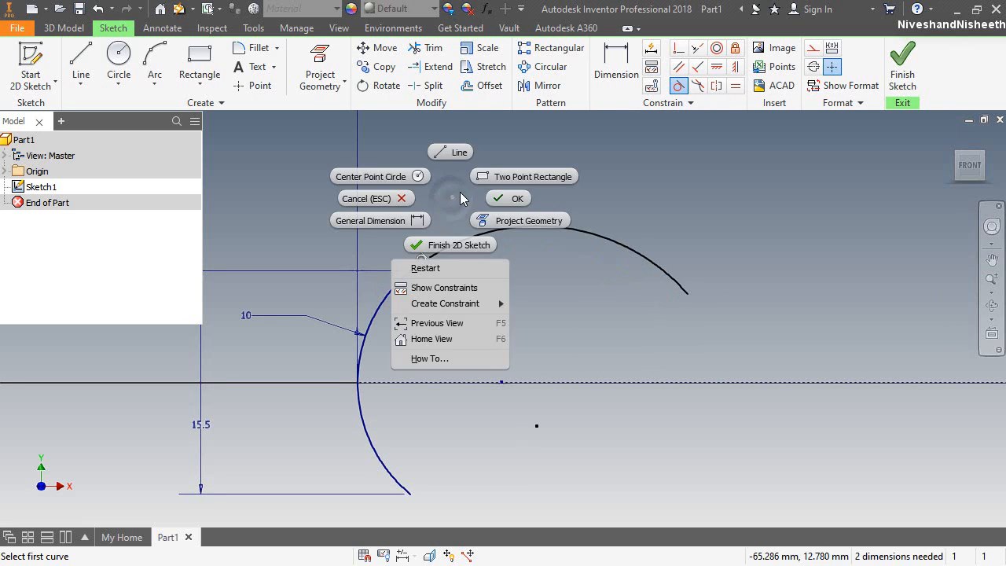
left_click(415, 221)
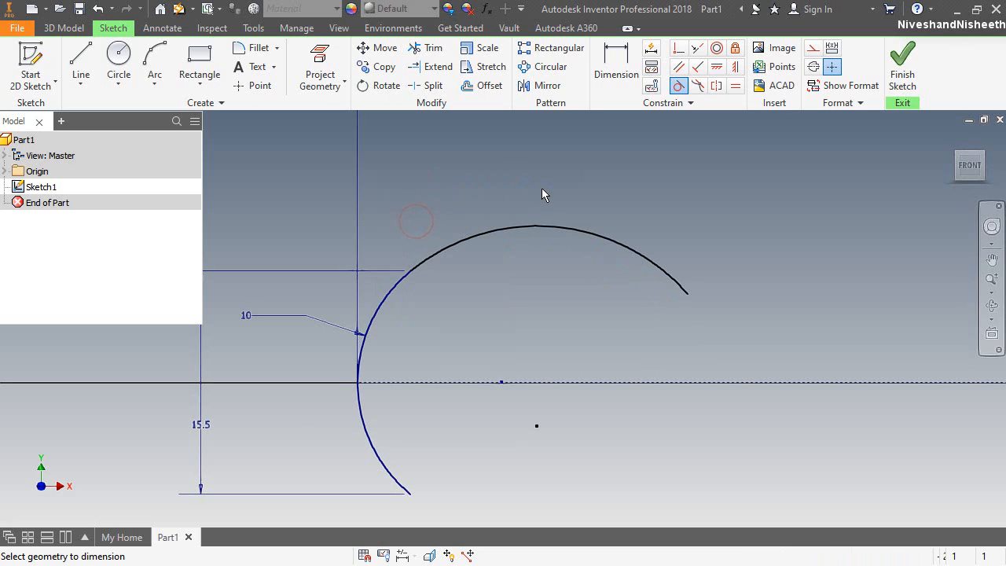
left_click(538, 226)
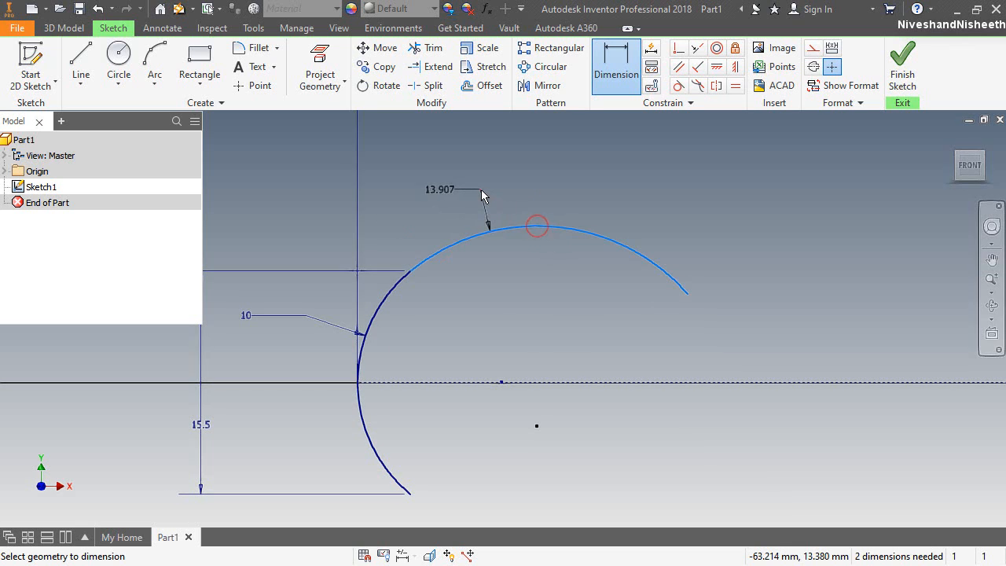
left_click(481, 190)
key("Return")
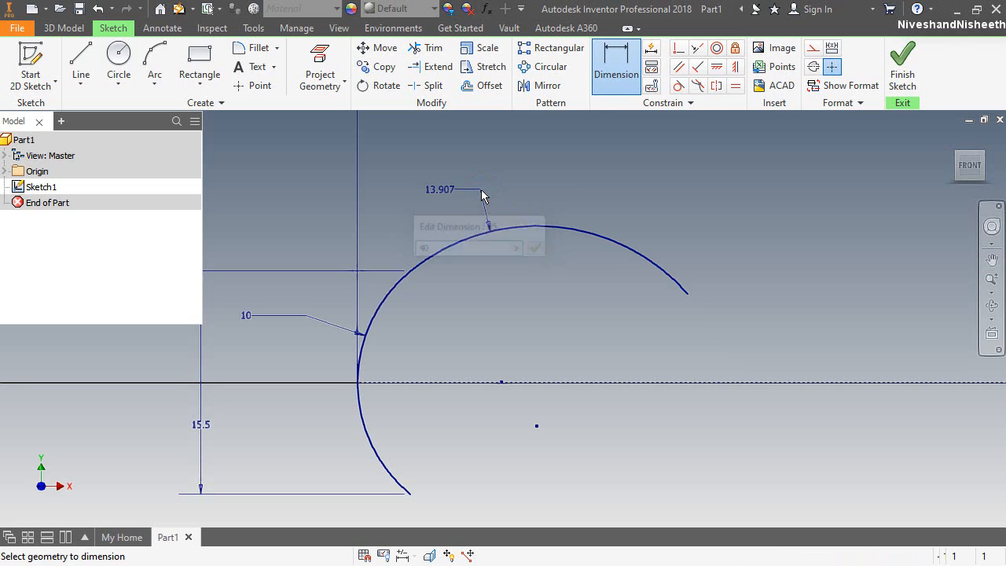
Dimension the height of the 40 mm arc's right endpoint above the construction centerline to 16.3 mm and end the Dimension command.
scroll(384, 302, "down", 2)
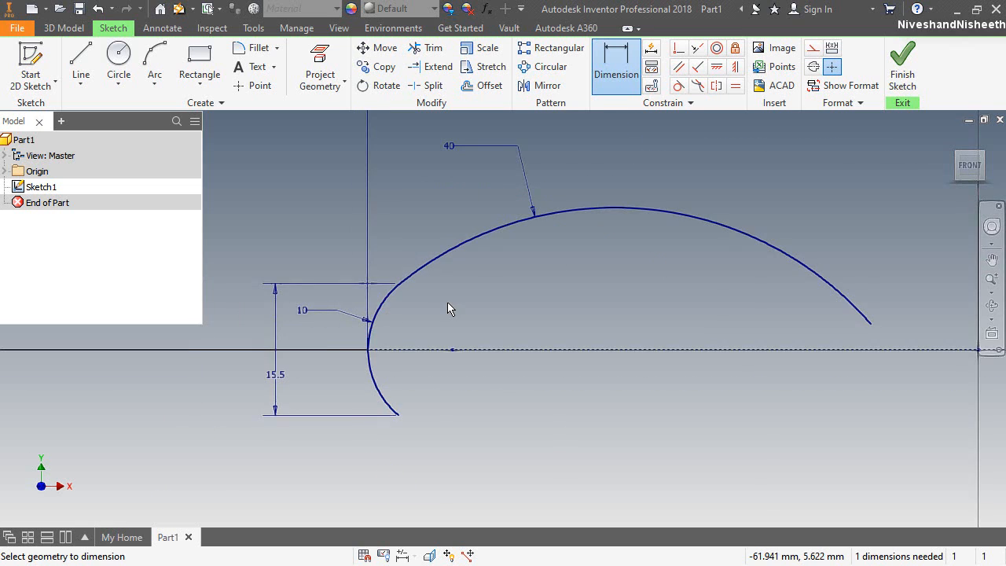
scroll(447, 307, "down", 2)
scroll(670, 272, "up", 3)
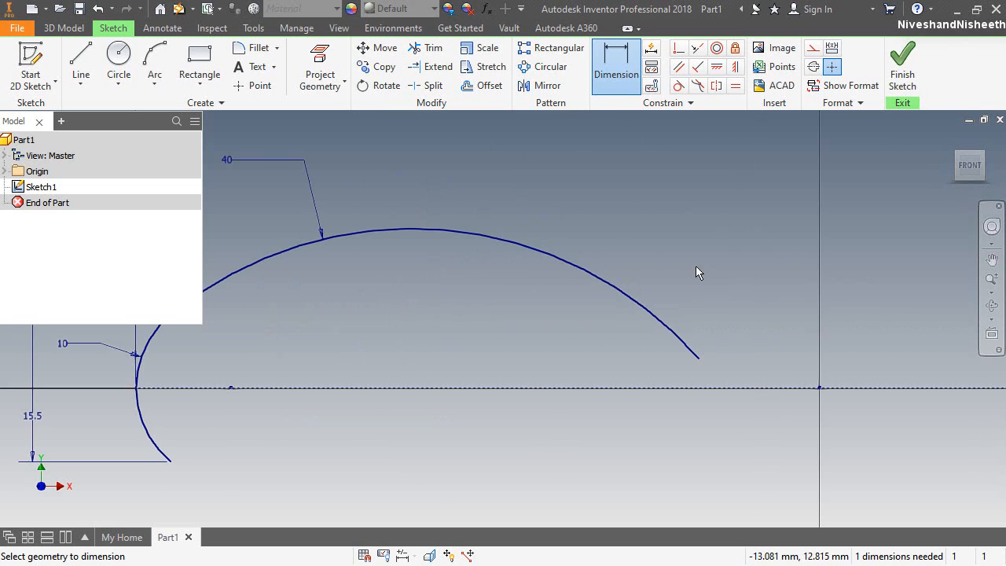
left_click(698, 360)
left_click(694, 388)
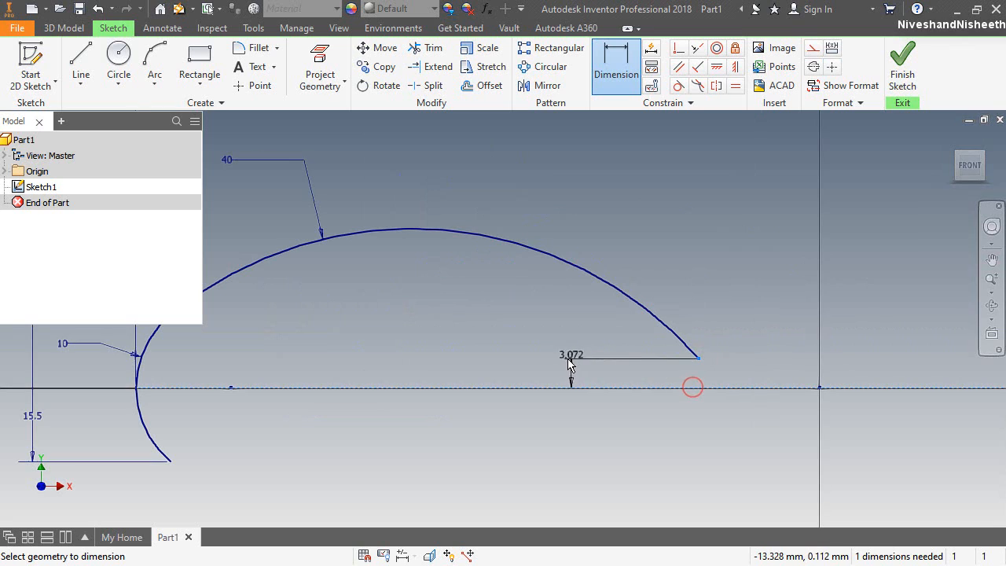
left_click(561, 373)
type("16.3")
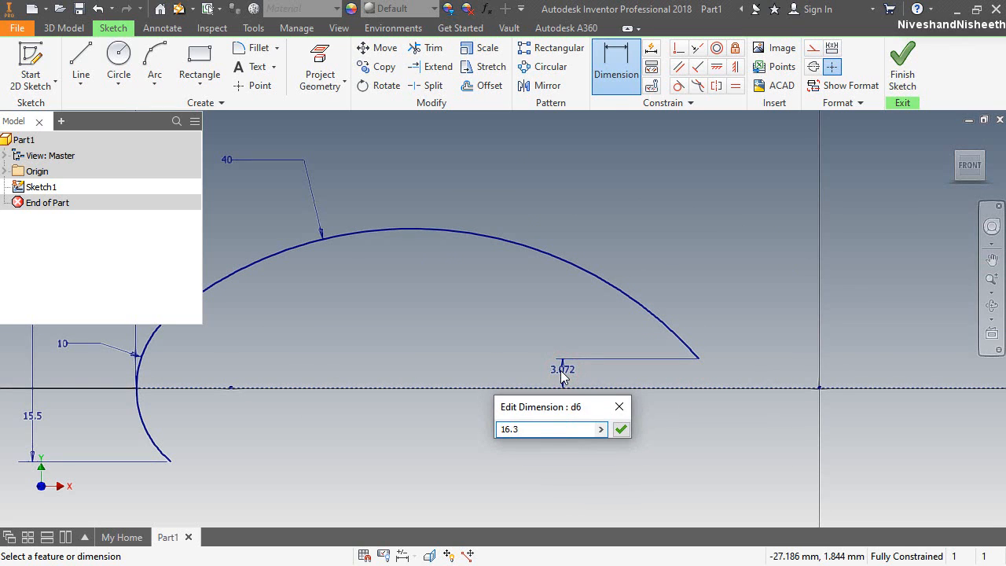
key("Return")
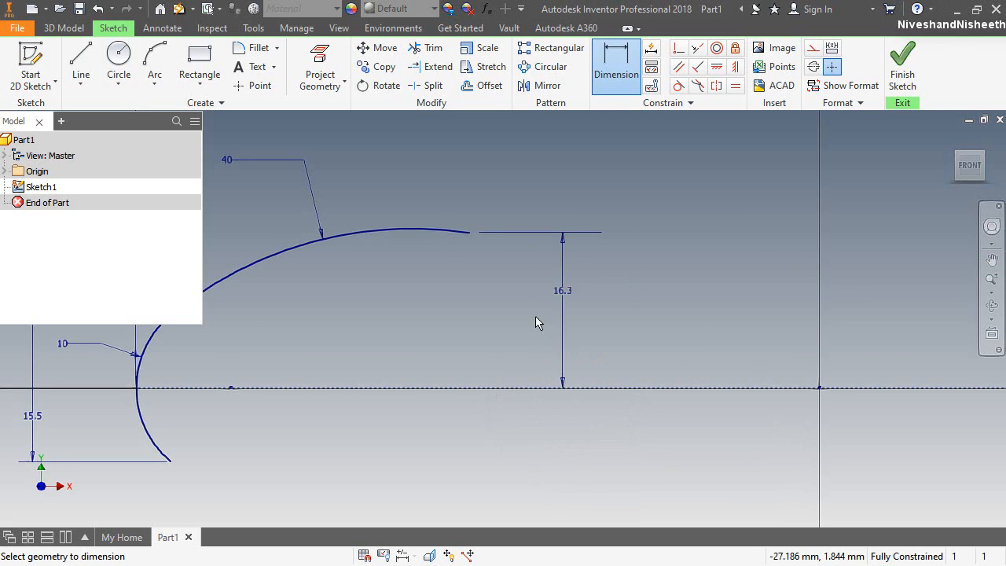
right_click(521, 185)
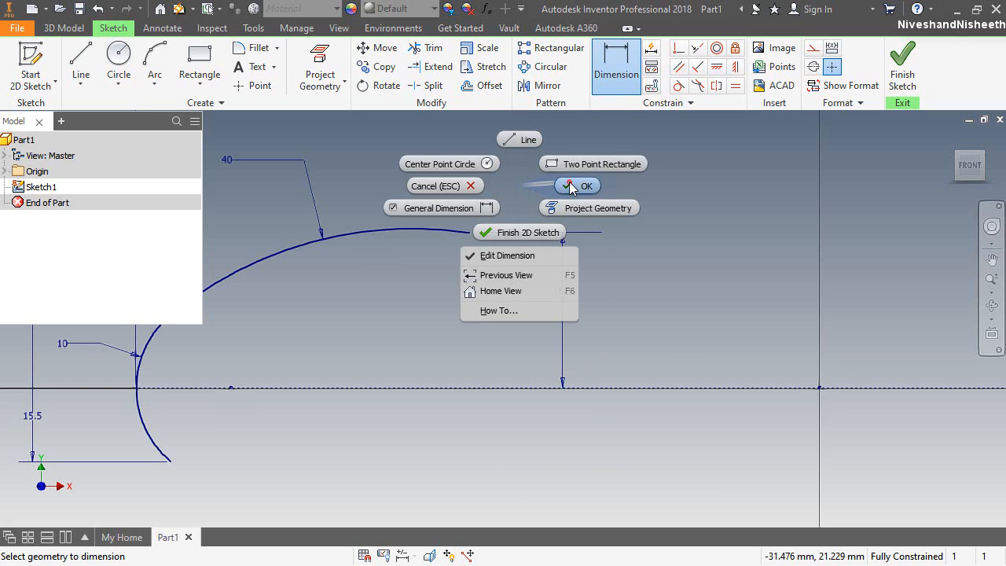
left_click(570, 186)
Draw a three-point arc of about 27 mm radius from the 40 mm arc's right endpoint, tangent to it and curving down toward the centerline.
left_click(155, 52)
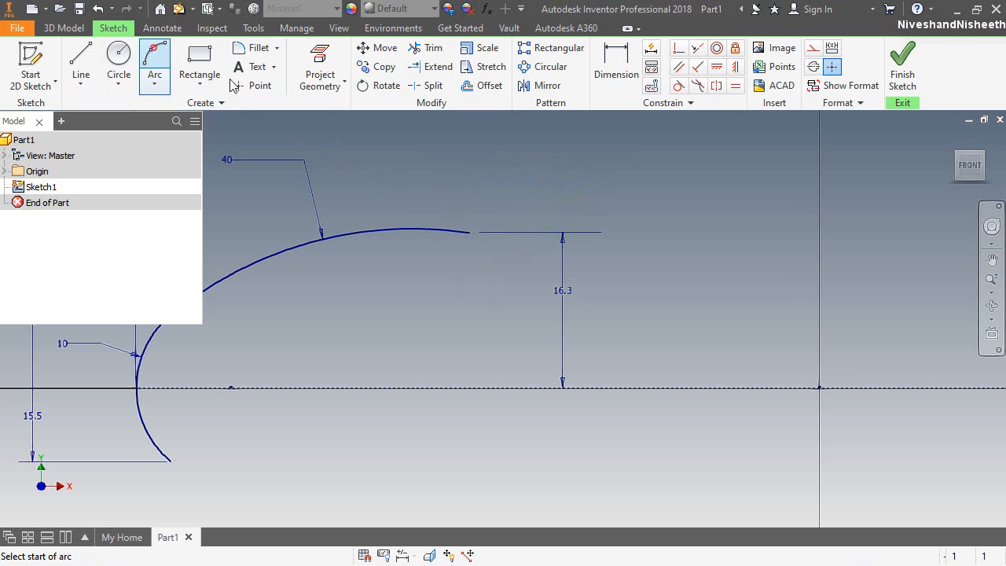
left_click(469, 233)
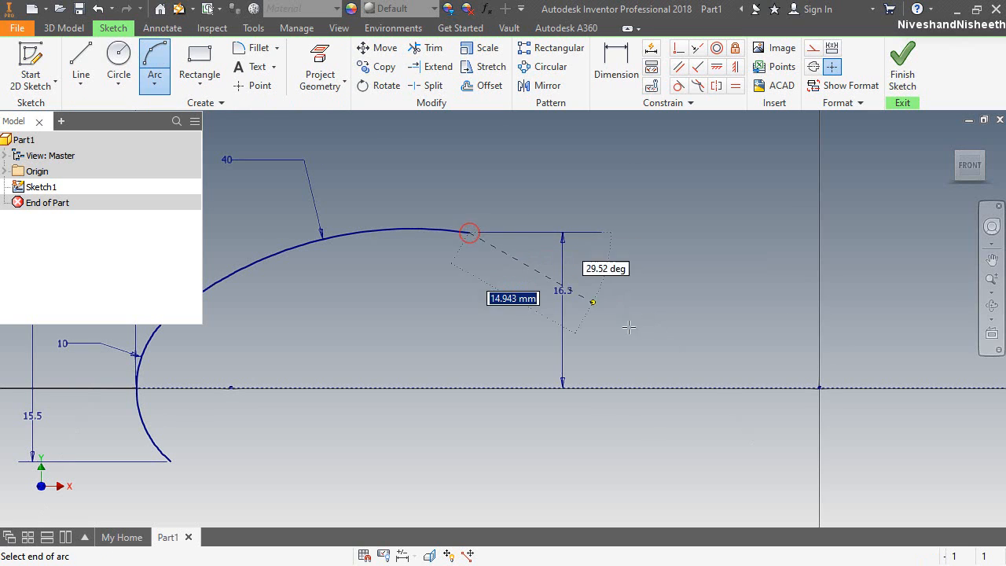
left_click(652, 344)
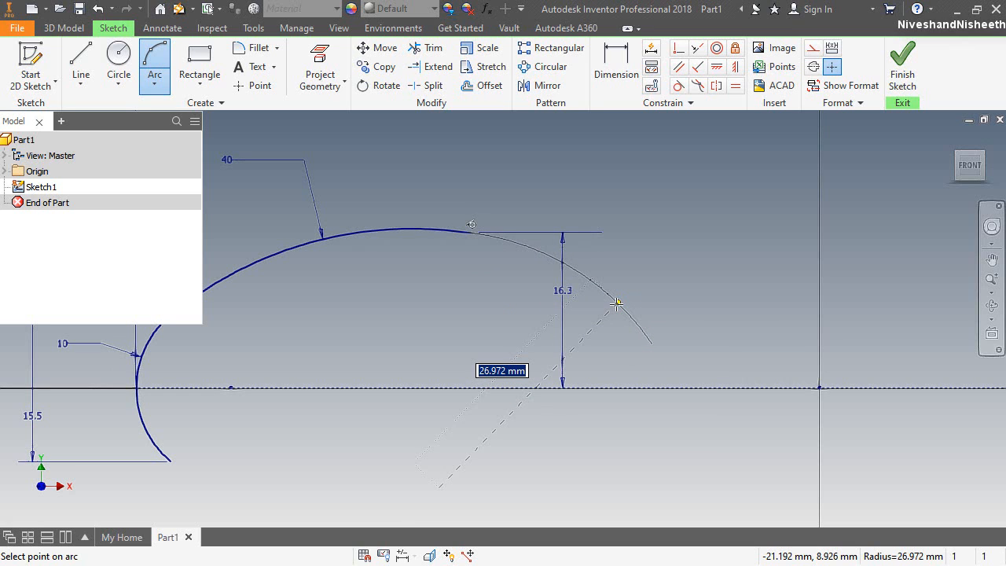
left_click(617, 304)
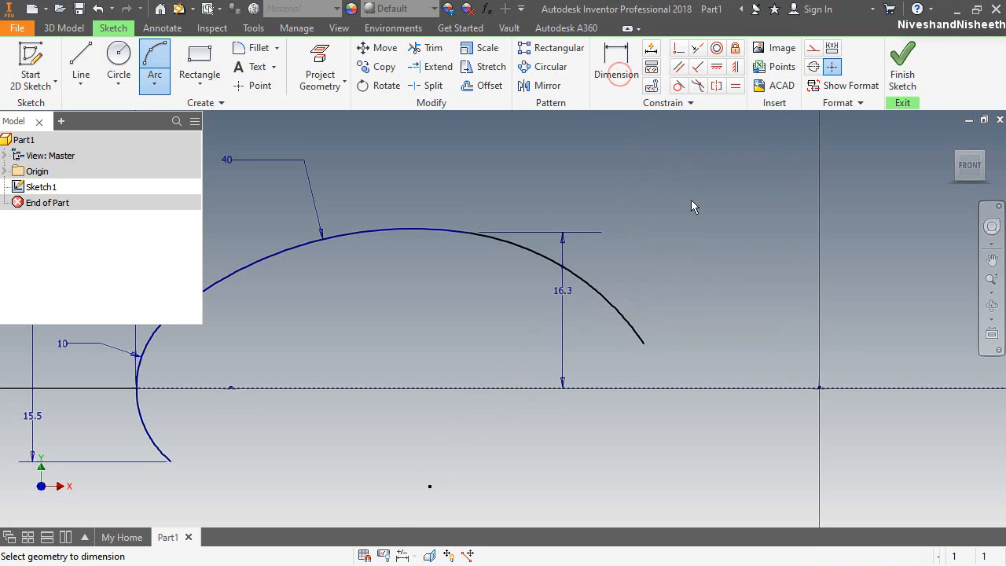
Dimension the new right-hand arc's radius by linking it to the existing 16.3 mm height dimension.
left_click(581, 274)
left_click(627, 225)
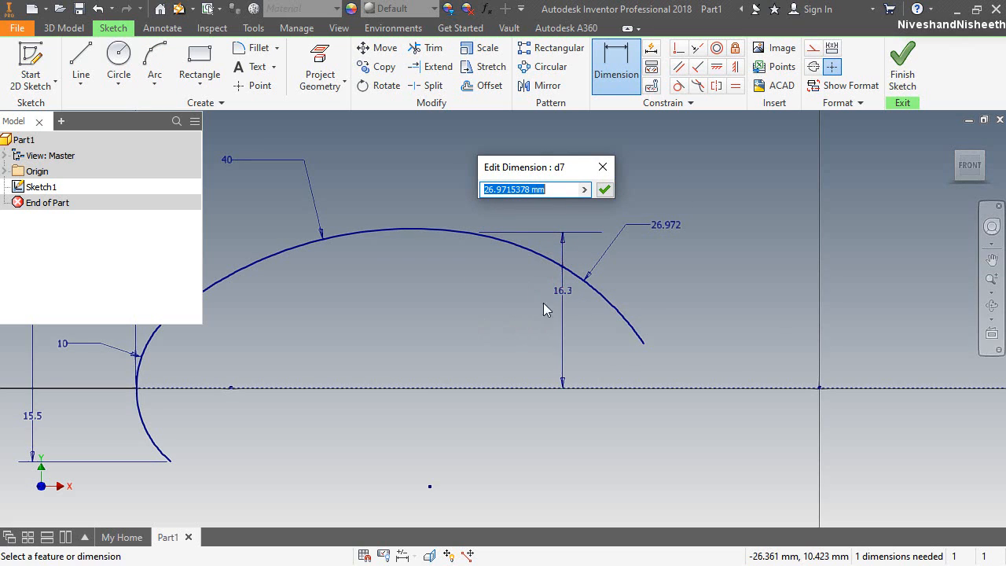
left_click(563, 290)
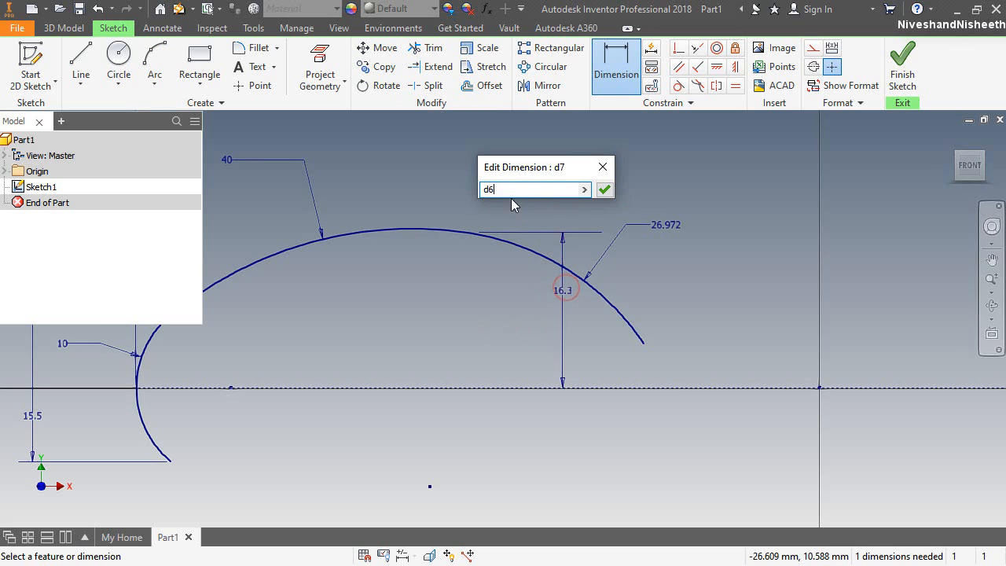
left_click(603, 191)
left_click(660, 276)
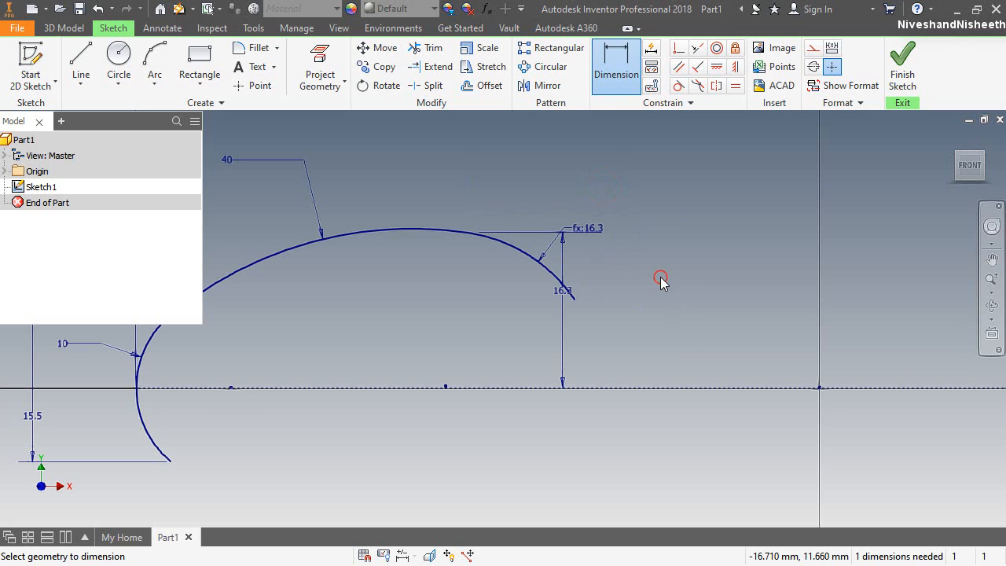
Reposition the 16.3 mm height dimension and the linked radius dimension clear of the right-hand arc.
left_click(561, 292)
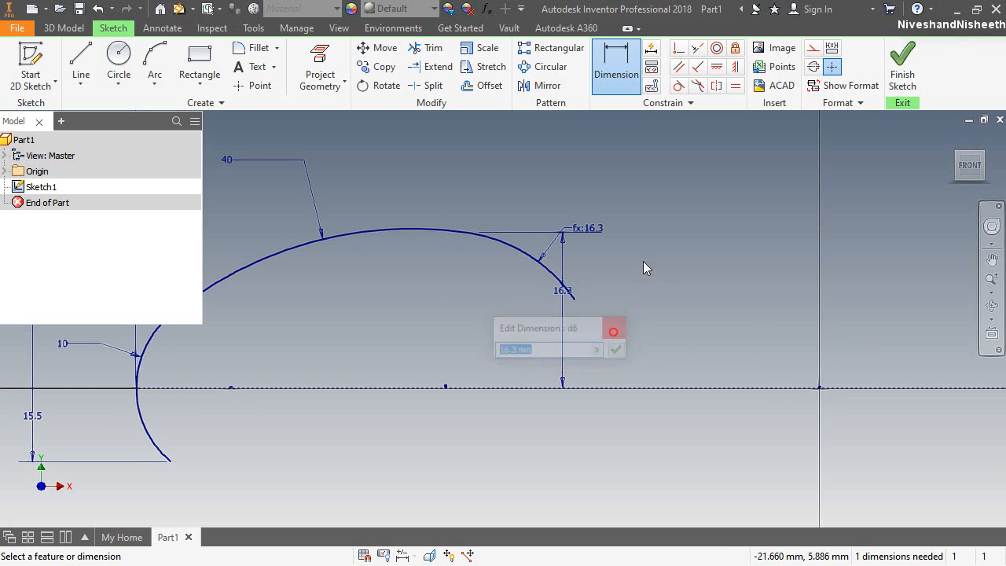
left_click_drag(562, 293, 488, 298)
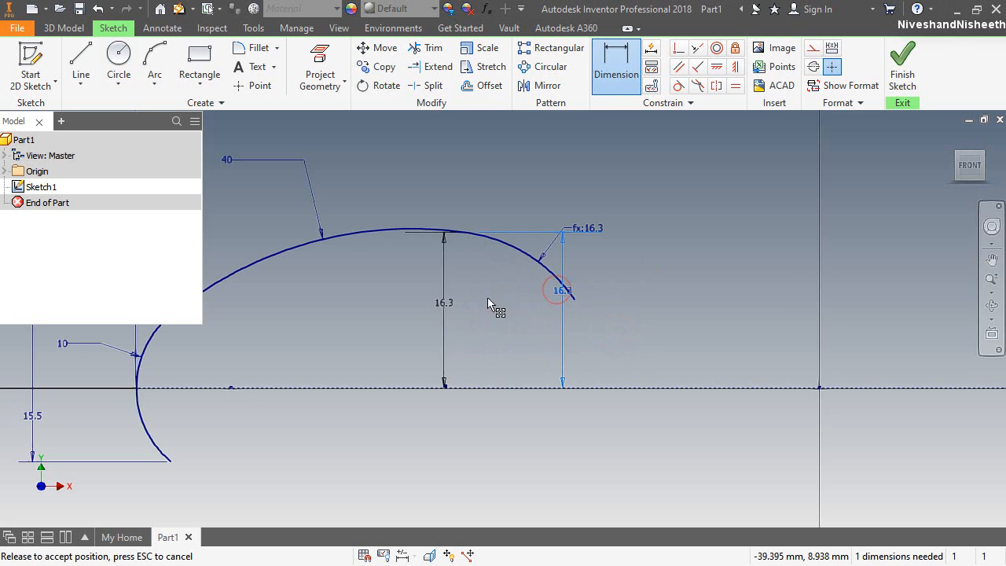
left_click(585, 274)
left_click_drag(579, 227, 548, 195)
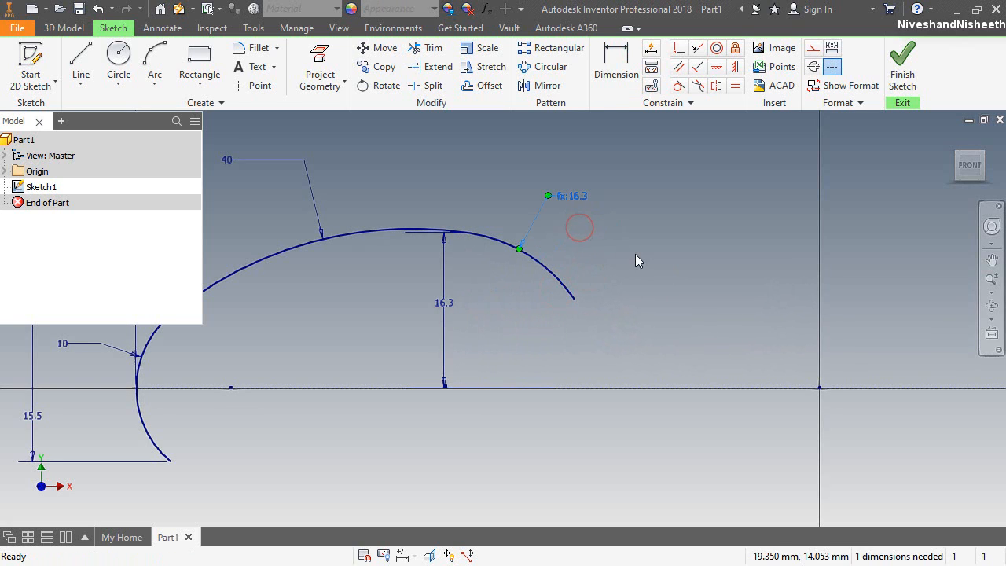
left_click(635, 254)
Dimension the height of the 16.3 mm arc's right endpoint above the construction centerline to 6.6 mm.
right_click(642, 324)
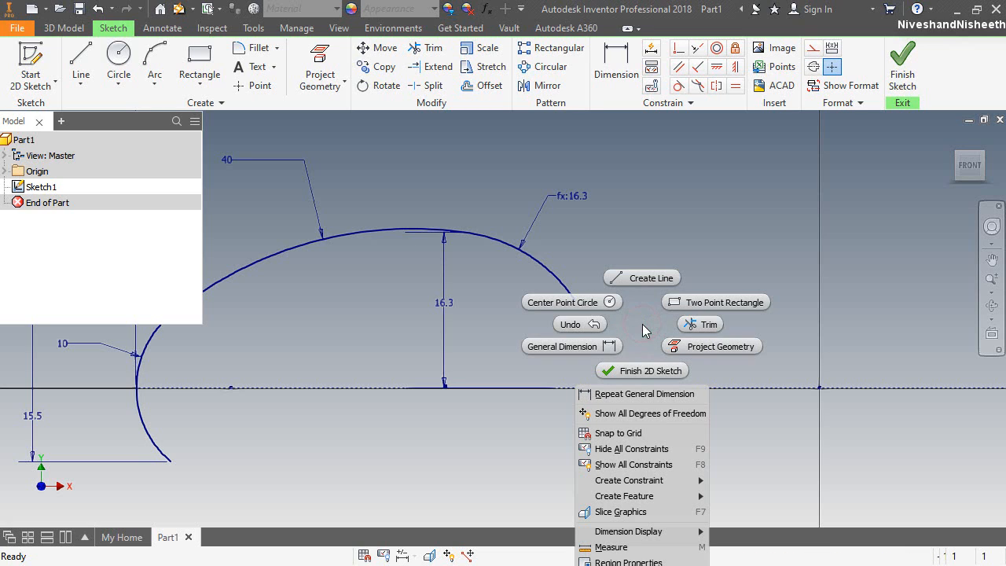
left_click(594, 344)
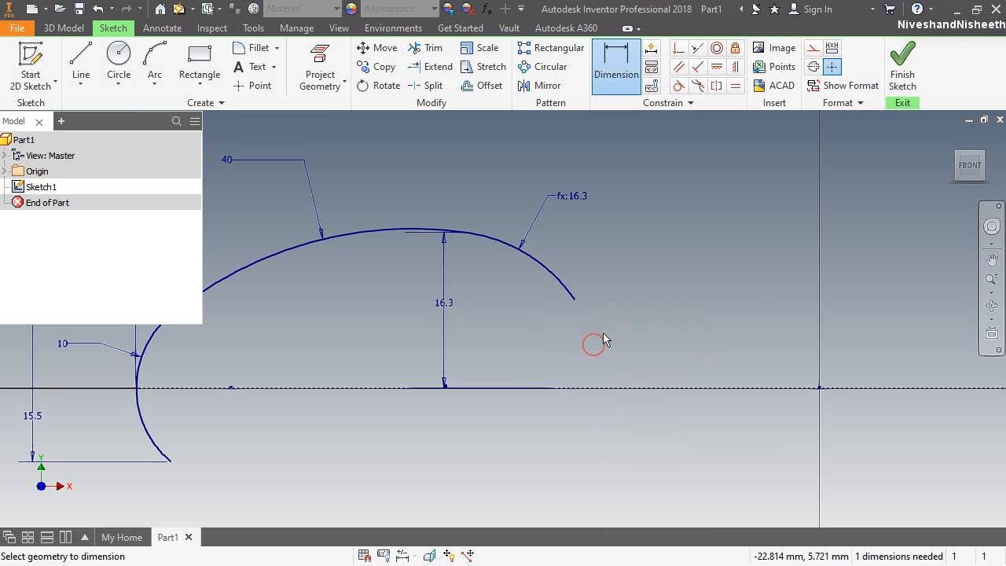
left_click(576, 300)
left_click(584, 387)
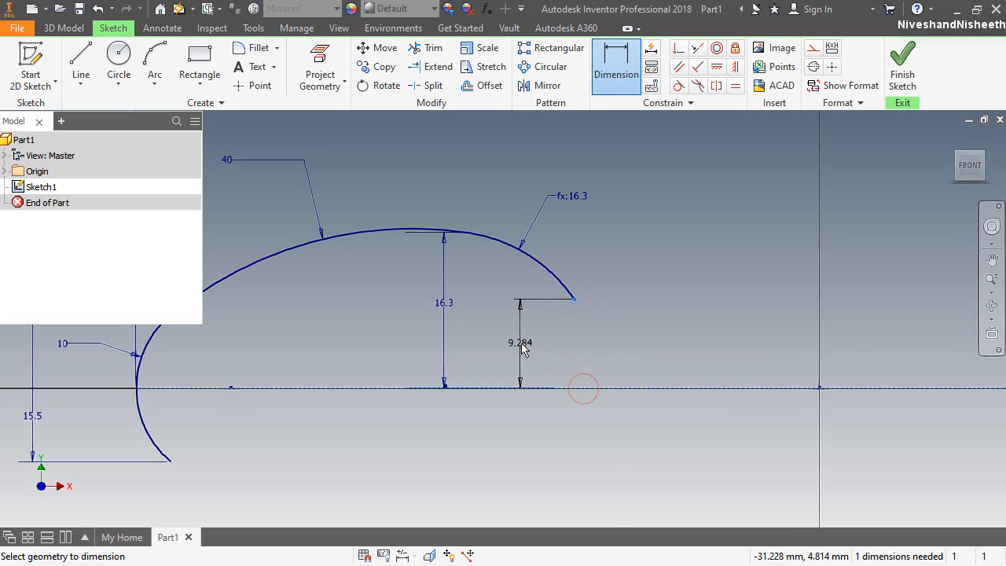
left_click(520, 344)
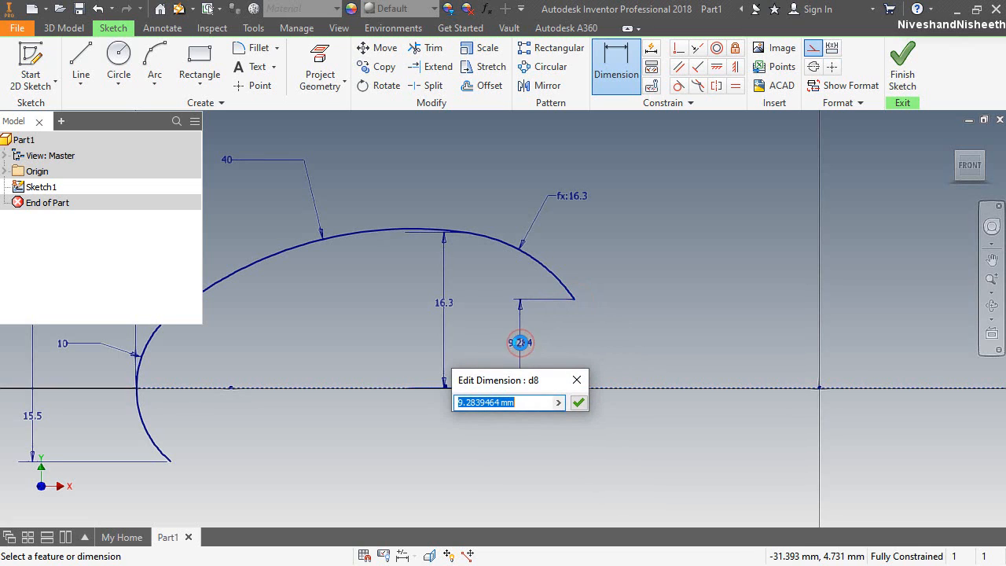
type("6.6")
key("Return")
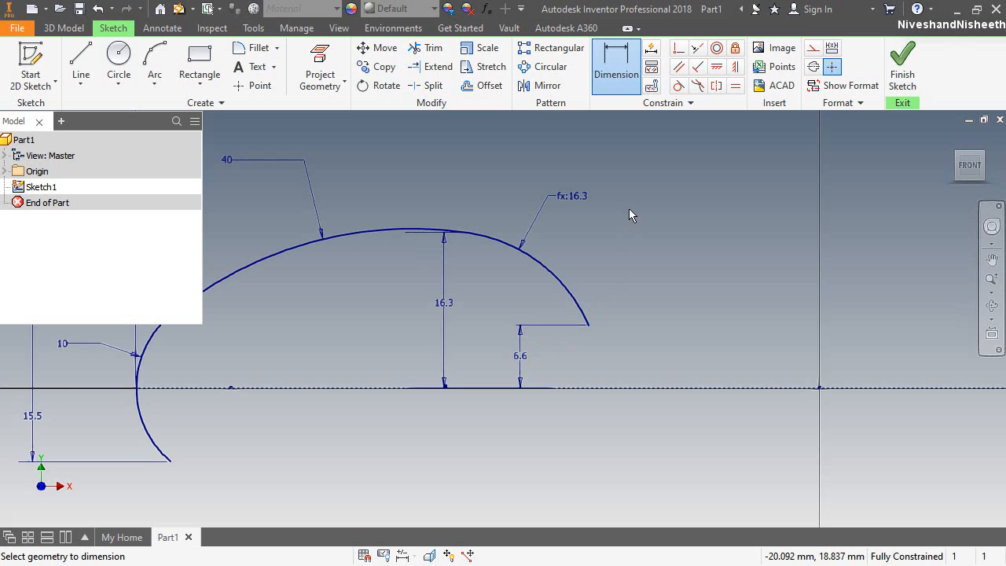
Draw a three-point arc of about 11 mm radius from the 16.3 mm arc's right endpoint, bulging down toward the centerline.
left_click(155, 57)
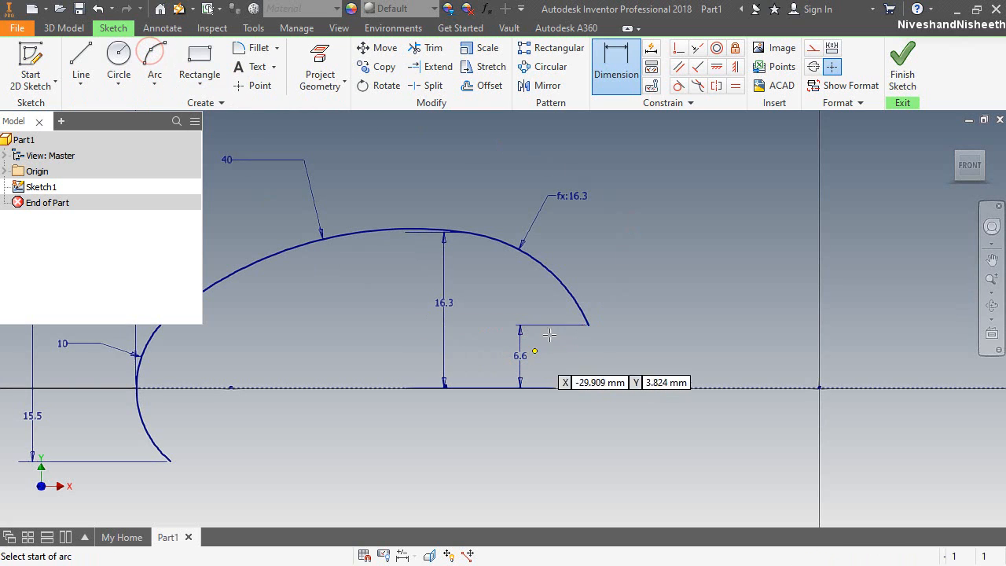
left_click(589, 325)
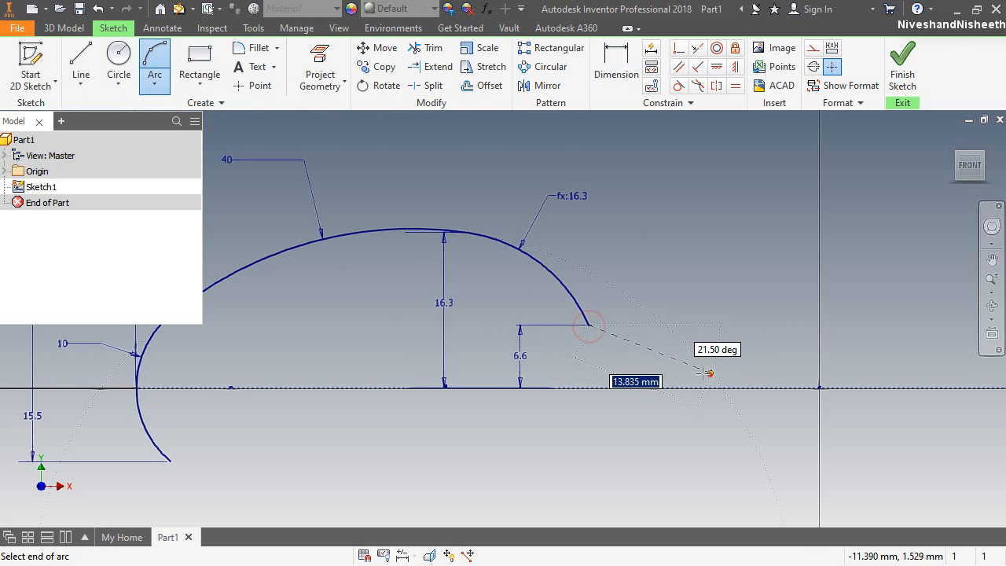
left_click(710, 375)
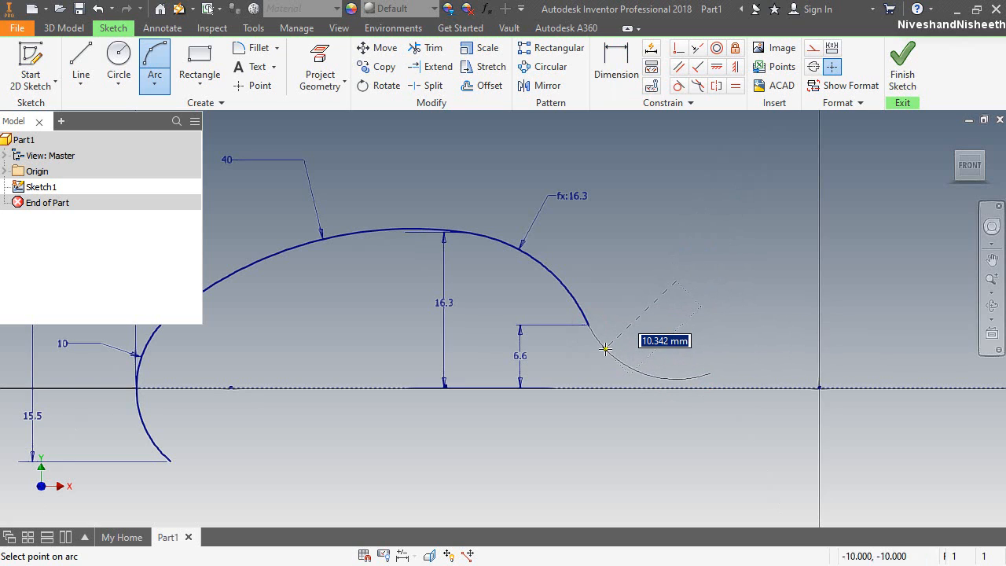
left_click(608, 348)
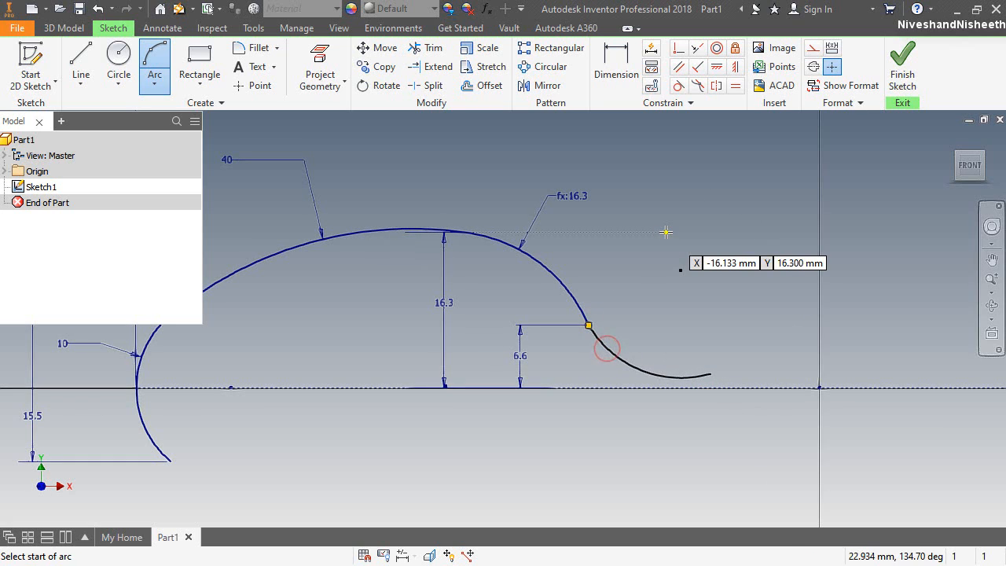
Apply a tangent constraint between the new concave arc and the 16.3 mm radius arc.
left_click(678, 84)
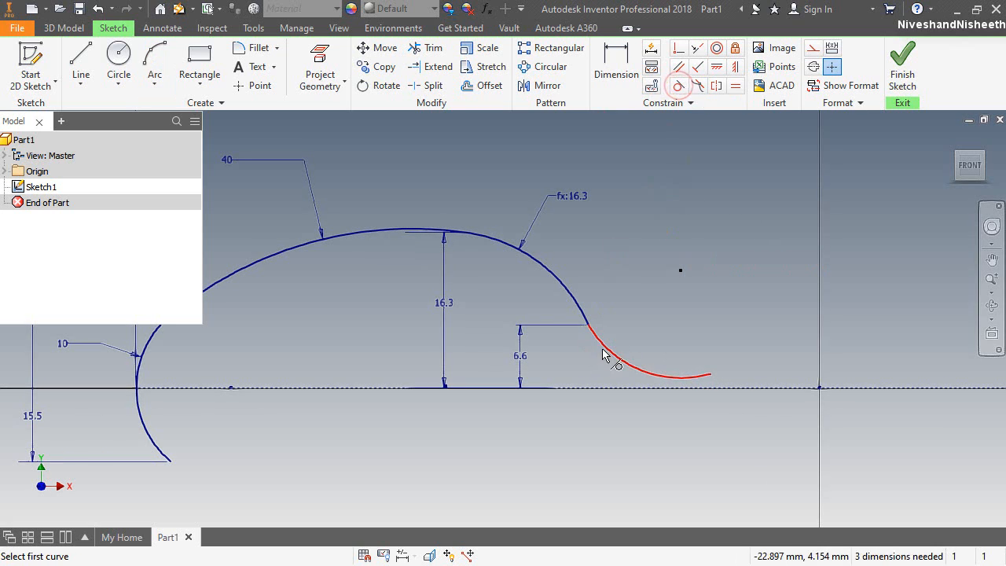
left_click(591, 340)
left_click(600, 250)
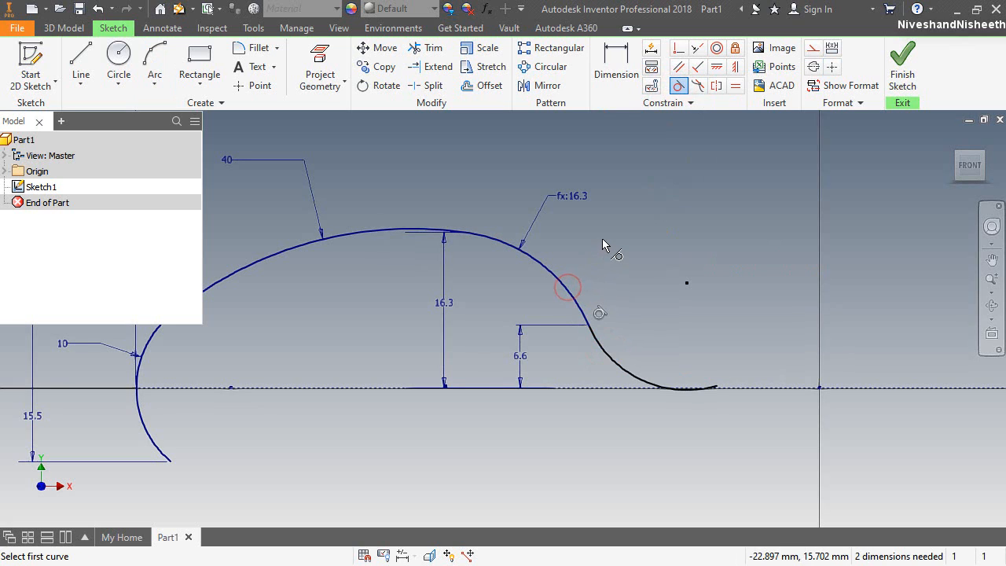
Dimension the concave arc's radius to 6 mm.
right_click(607, 185)
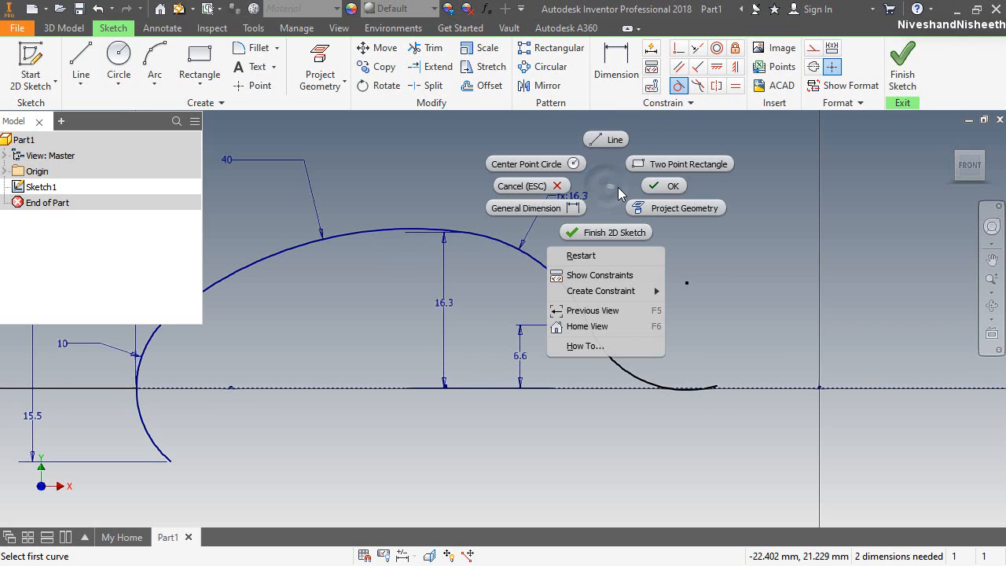
left_click(550, 206)
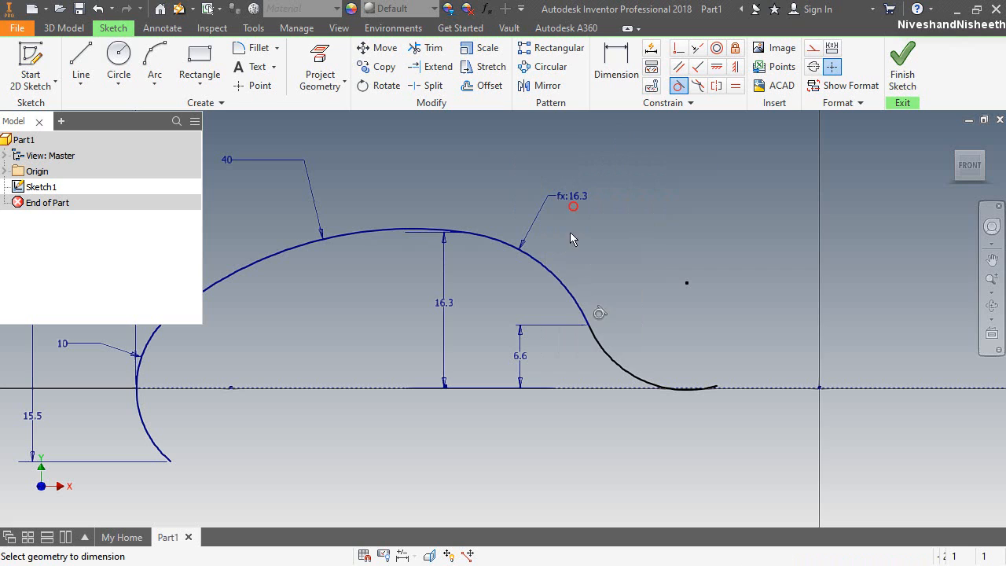
left_click(620, 366)
left_click(590, 409)
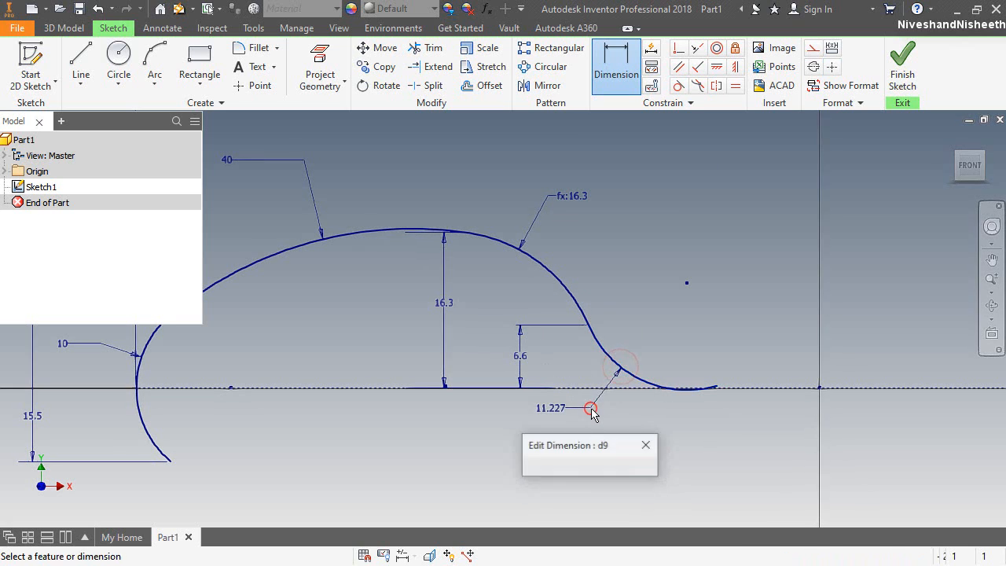
type("6")
key("Return")
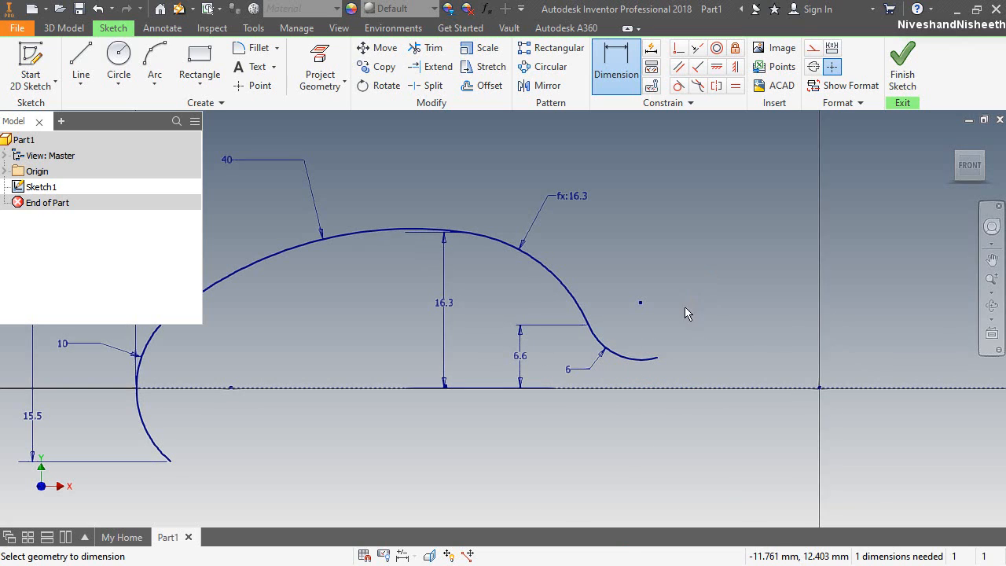
Dimension the height of the concave 6 mm arc's right endpoint above the centerline to 3 mm and end the Dimension command.
left_click(662, 388)
left_click(714, 377)
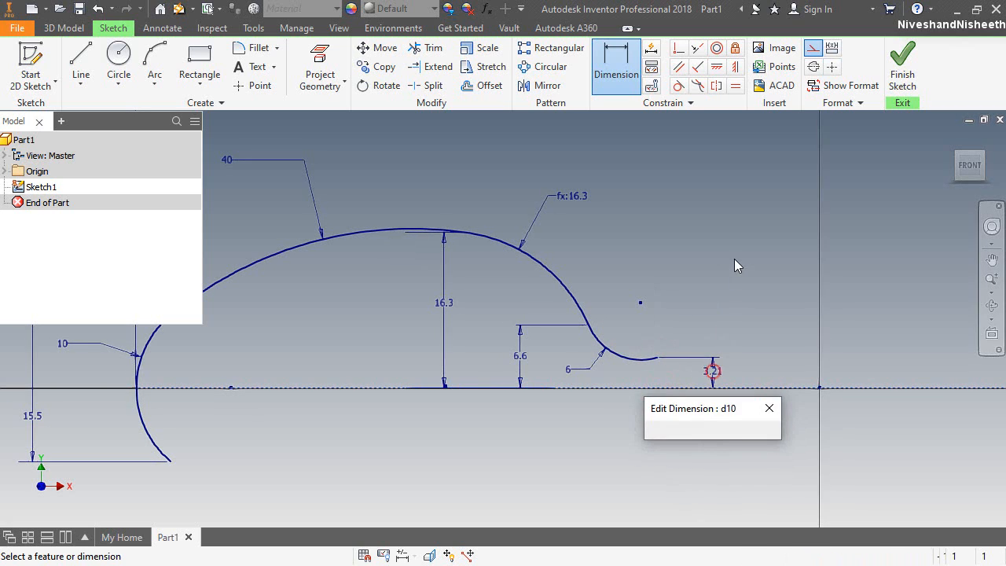
type("3.2100027")
key("Return")
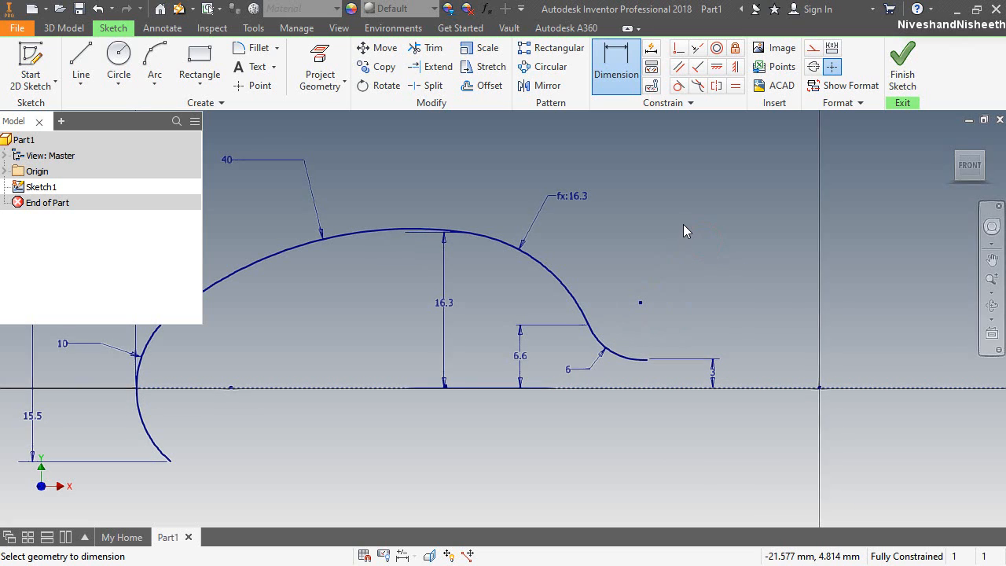
right_click(683, 224)
left_click(725, 225)
Draw a three-point handle arc of about 119 mm radius from the concave arc's right endpoint to the handle-end arc's upper endpoint.
scroll(526, 300, "up", 2)
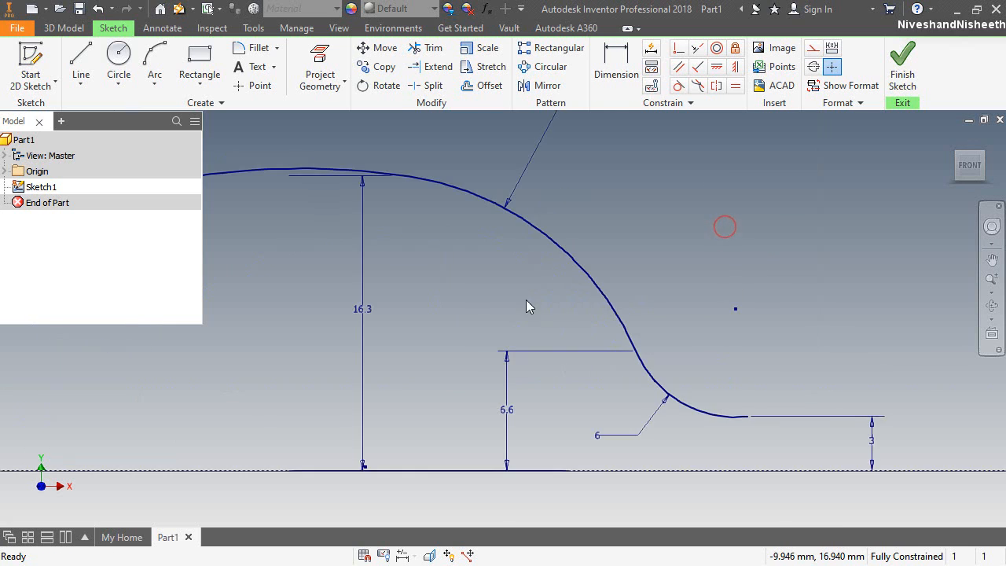
scroll(473, 319, "down", 4)
scroll(584, 310, "up", 2)
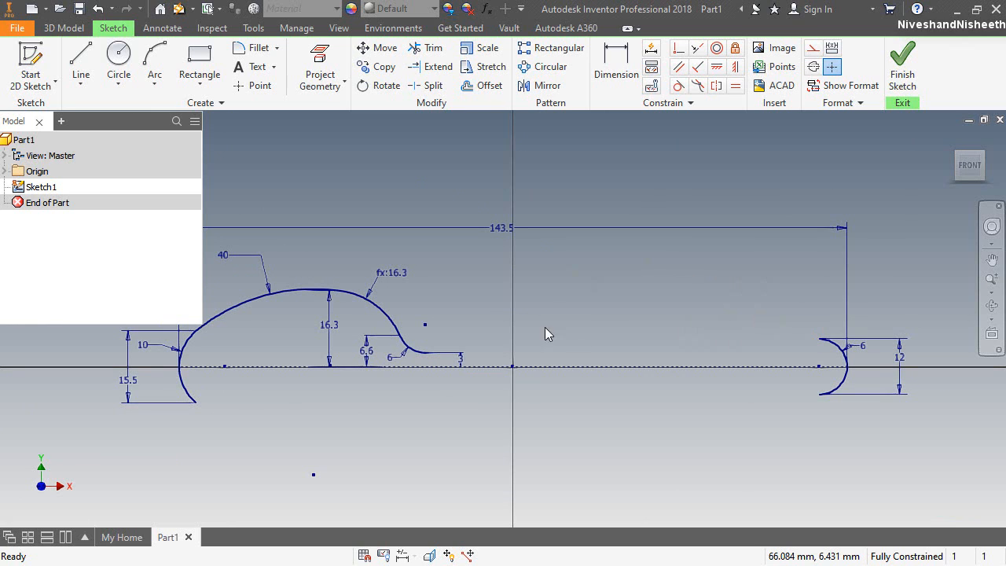
left_click(148, 61)
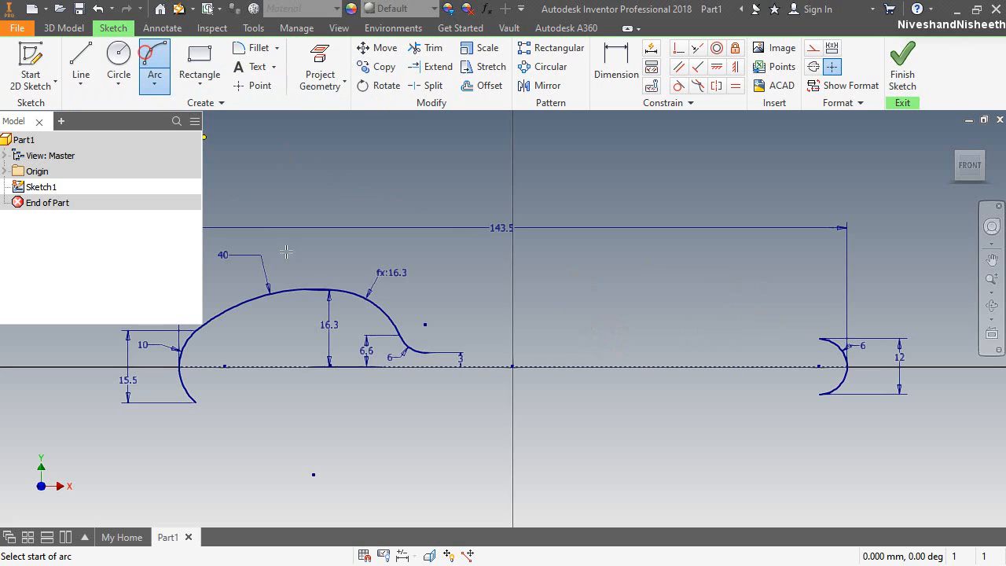
left_click(430, 352)
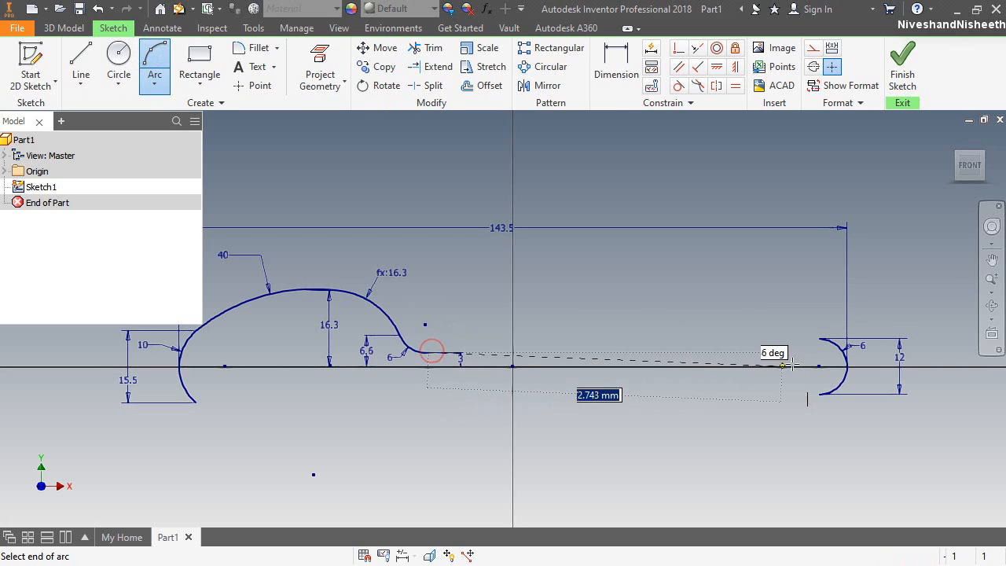
left_click(818, 339)
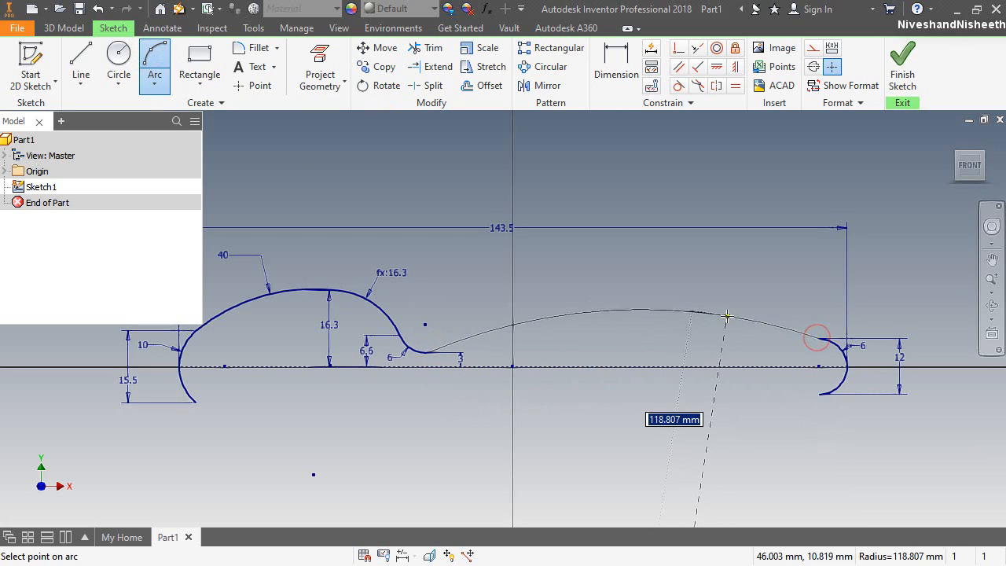
left_click(727, 316)
key("Escape")
left_click(612, 265)
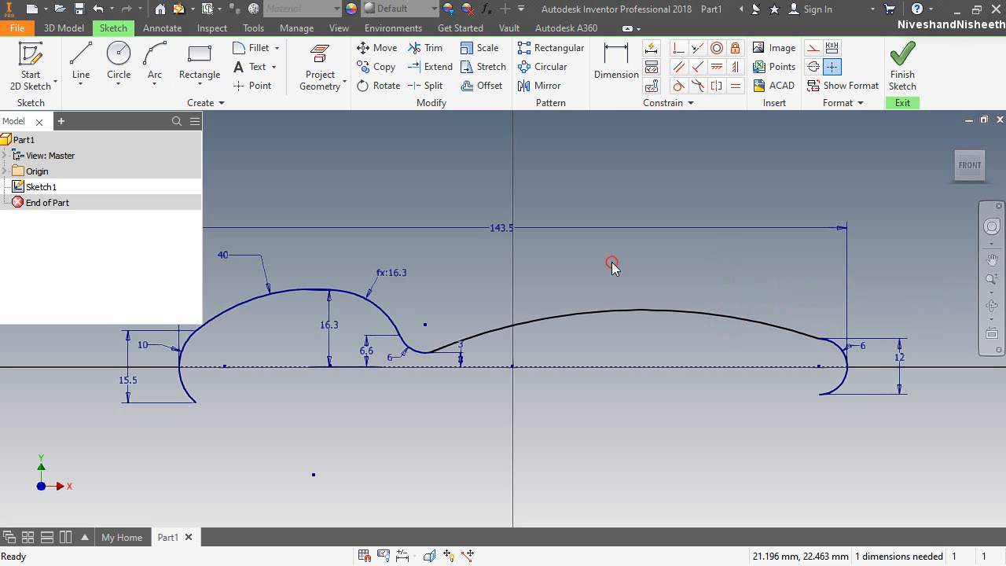
Dimension the long handle arc's radius to 600 mm and end the Dimension command.
right_click(613, 267)
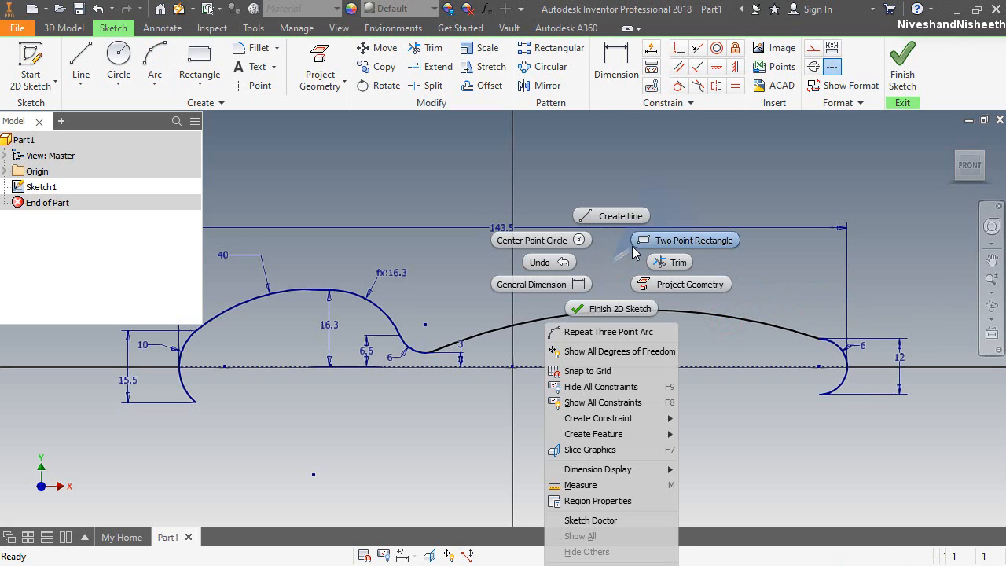
left_click(574, 283)
left_click(662, 311)
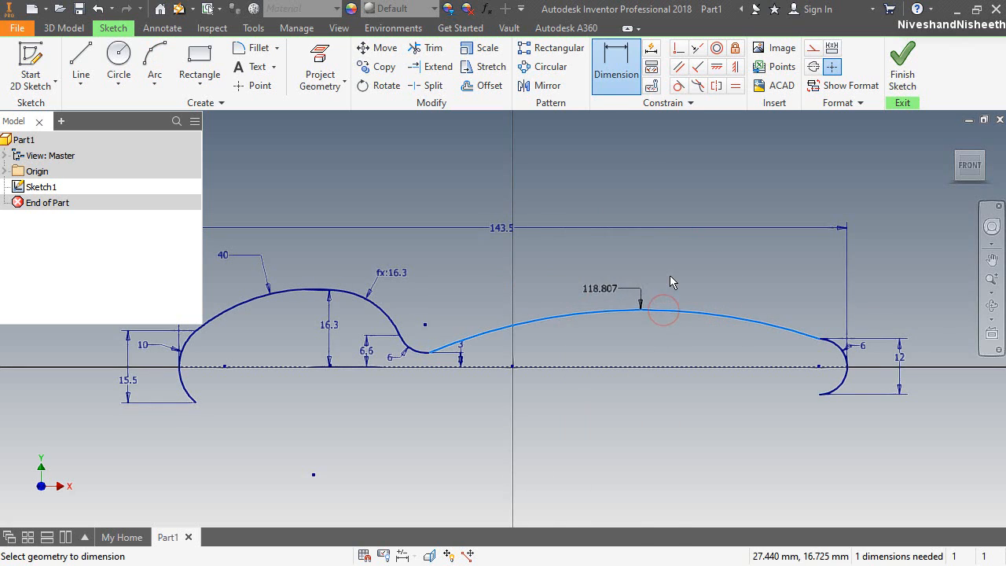
left_click(685, 236)
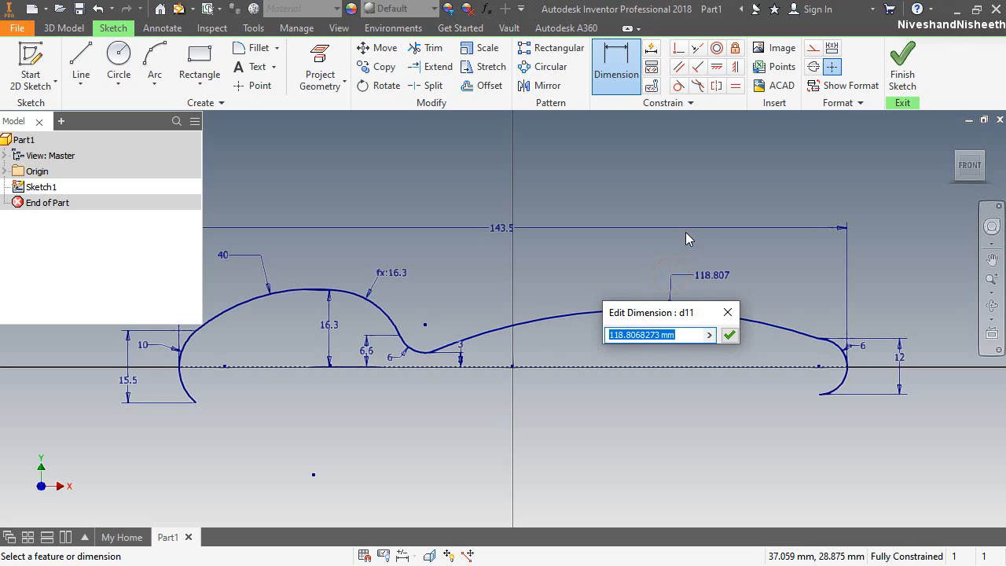
type("600")
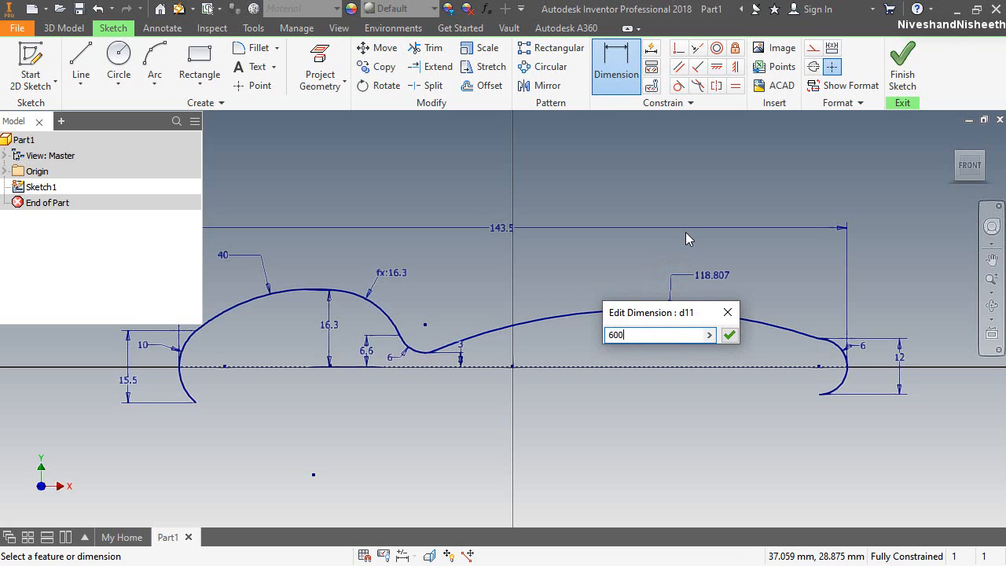
key("Return")
right_click(643, 283)
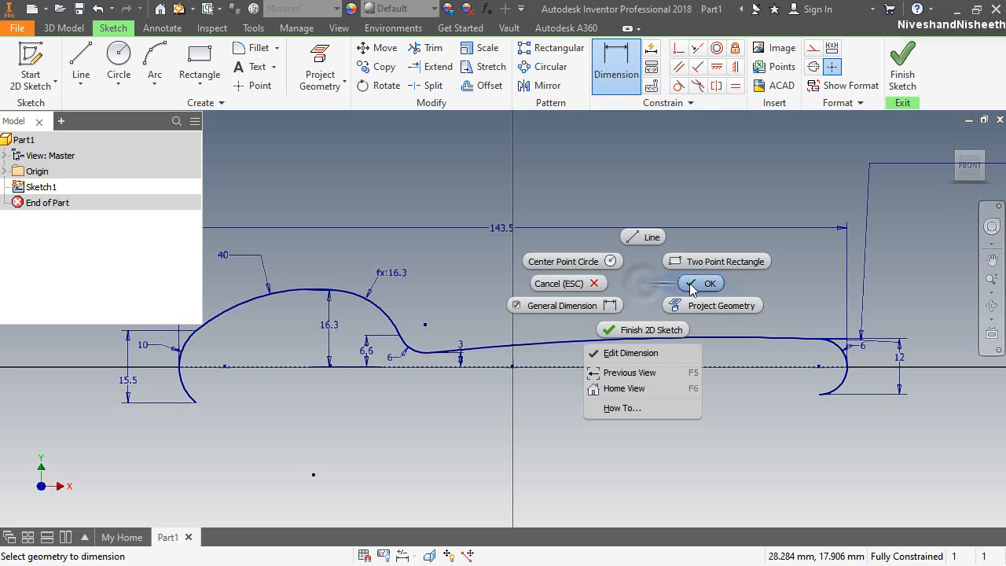
left_click(692, 282)
scroll(604, 366, "up", 2)
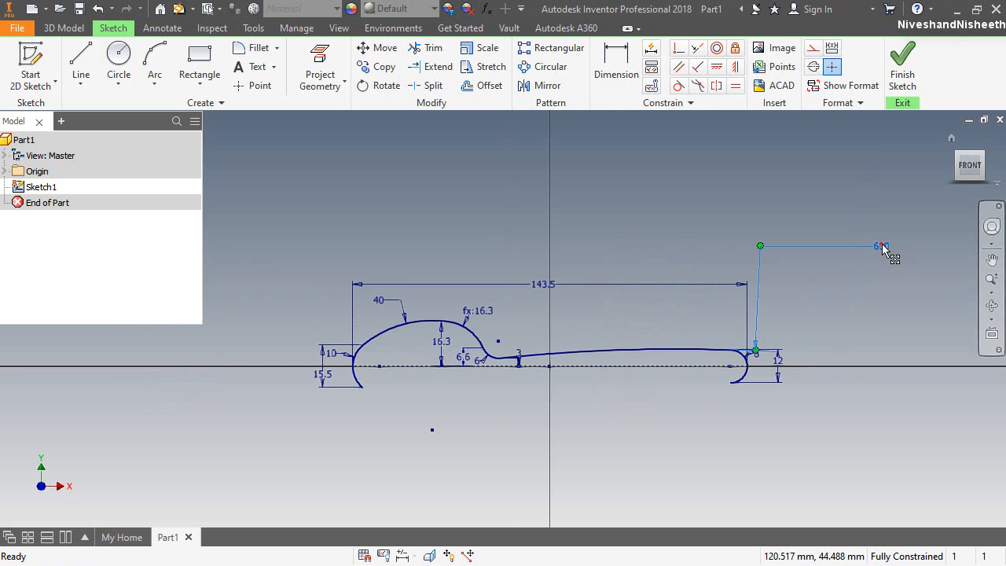
Reposition the 600 mm radius dimension above the middle of the long handle arc, inside the overall length dimension.
mouse_move(883, 246)
left_mouse_down()
mouse_move(809, 311)
mouse_move(645, 309)
mouse_move(658, 320)
left_mouse_up()
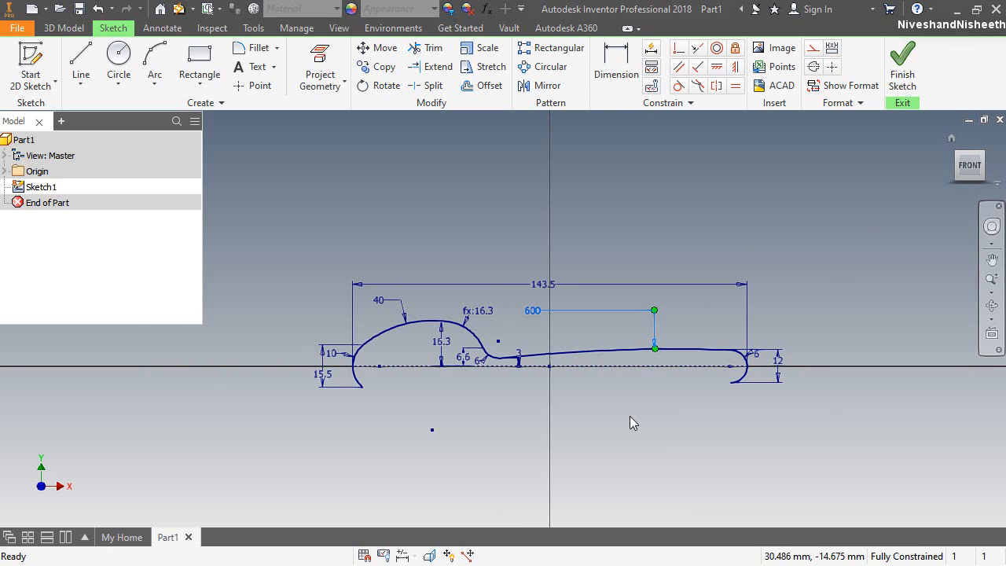
left_click(628, 418)
scroll(574, 342, "up", 3)
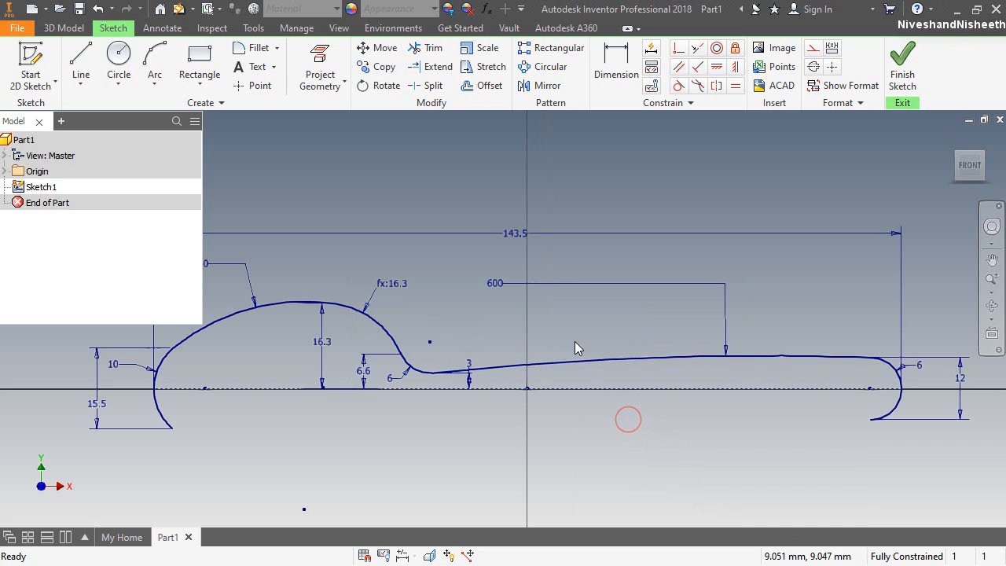
left_click(589, 165)
scroll(630, 271, "down", 2)
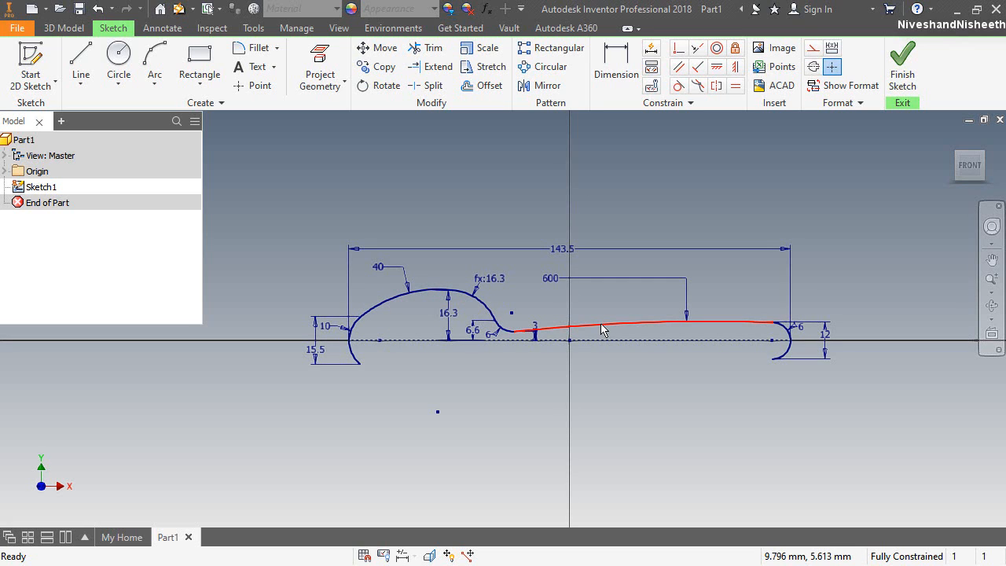
Mirror the upper 40, 16.3, 6 and 600 mm radius arcs about the construction centerline and finish the sketch.
left_click(541, 88)
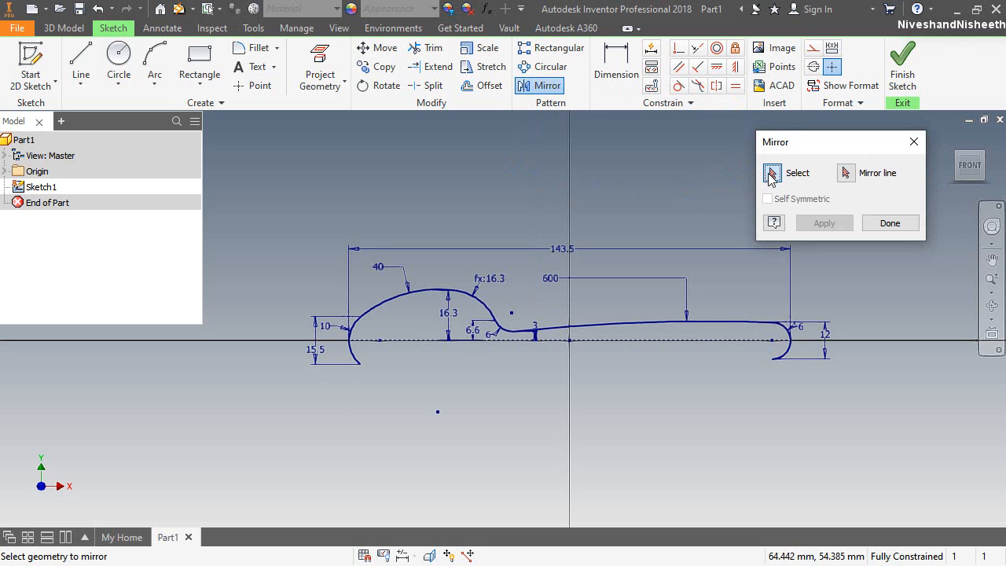
left_click(391, 307)
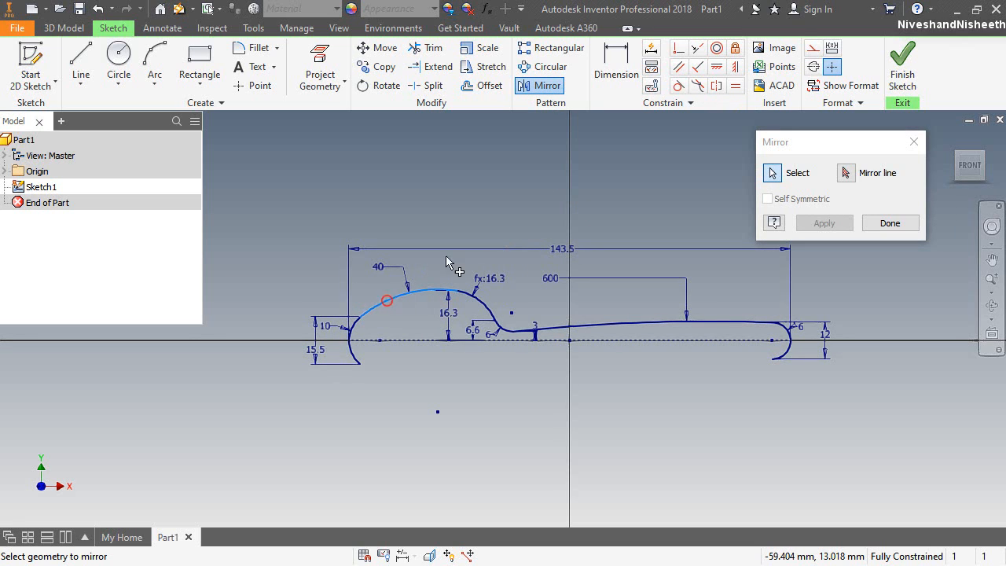
left_click(506, 334)
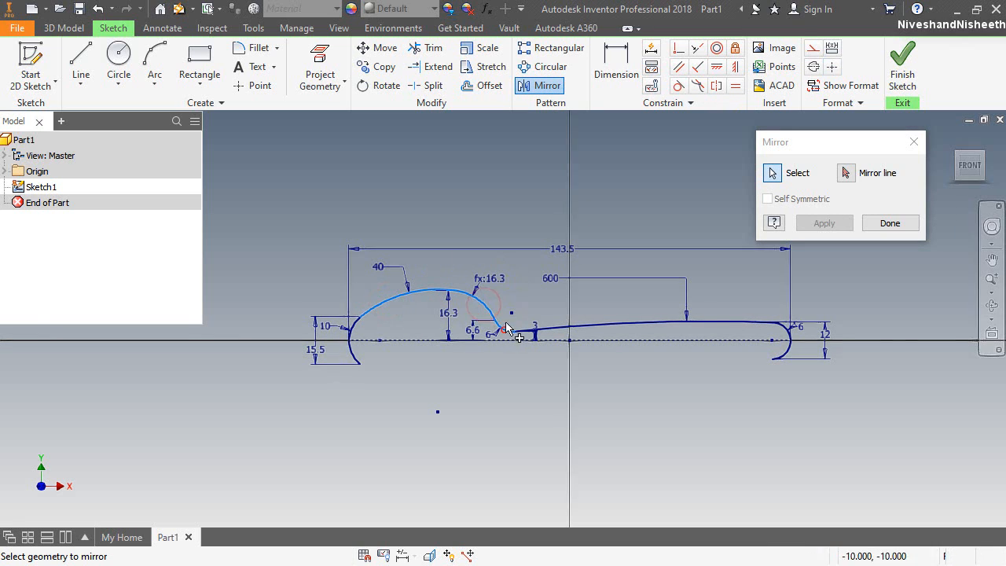
left_click(621, 325)
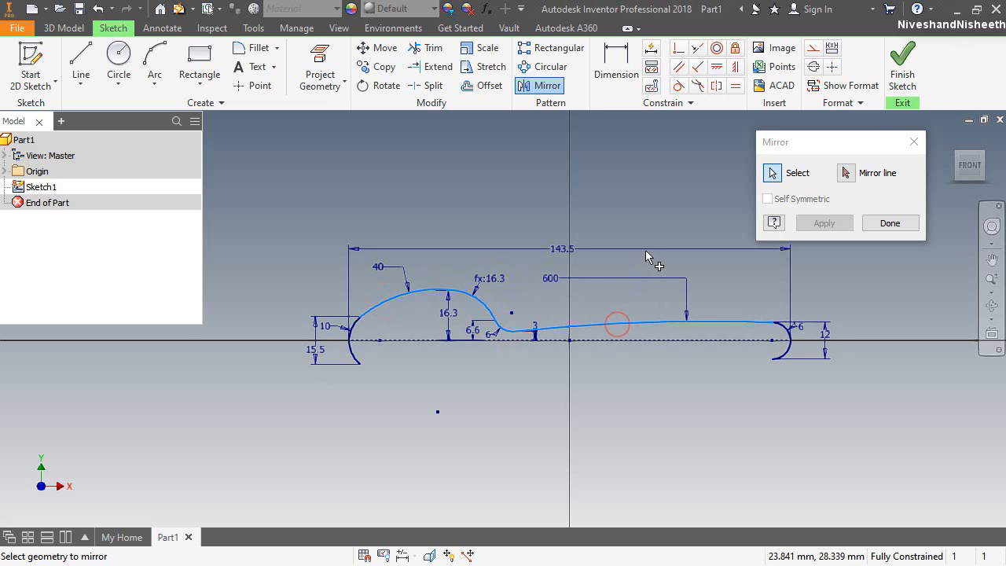
left_click(827, 138)
left_click(846, 173)
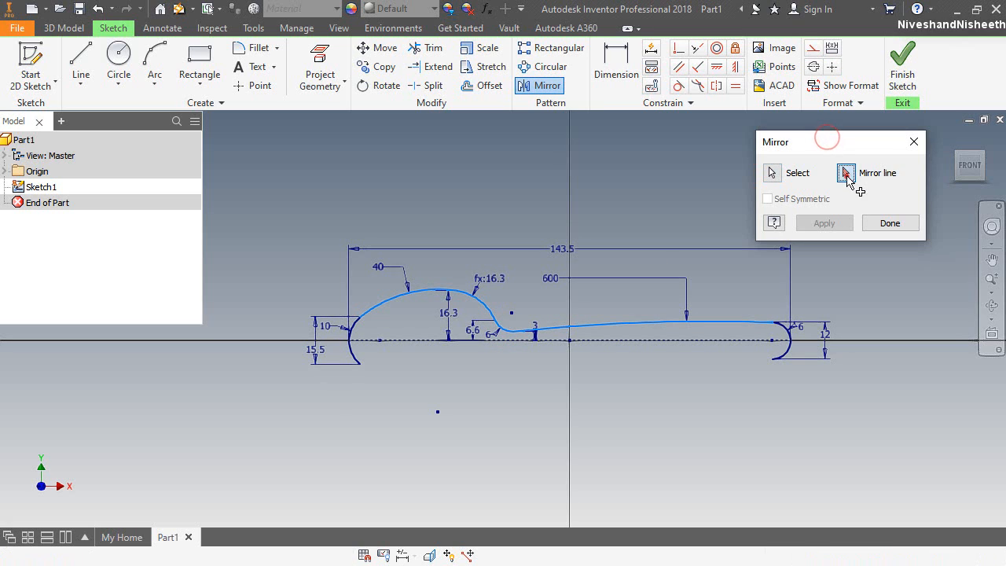
left_click(648, 343)
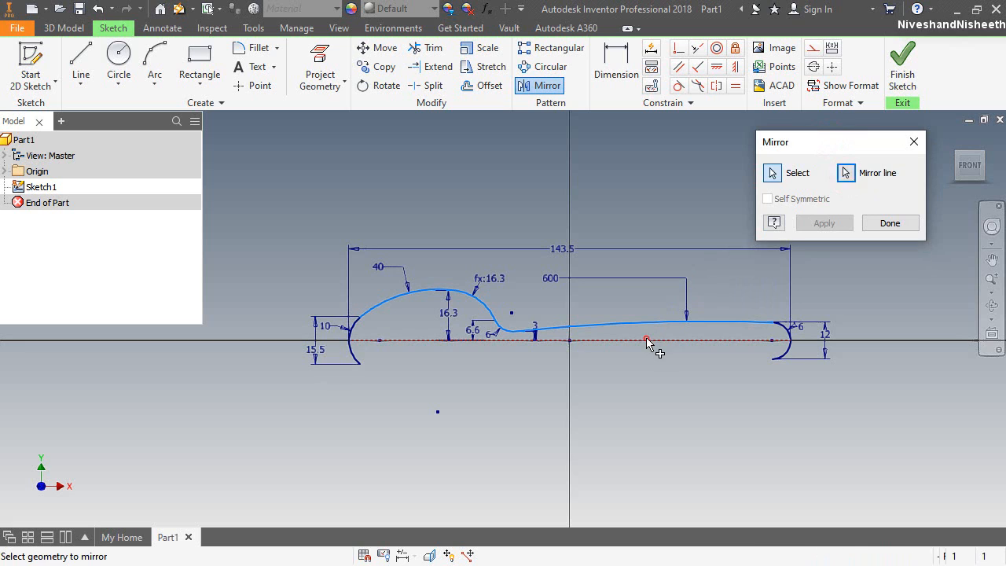
left_click(824, 224)
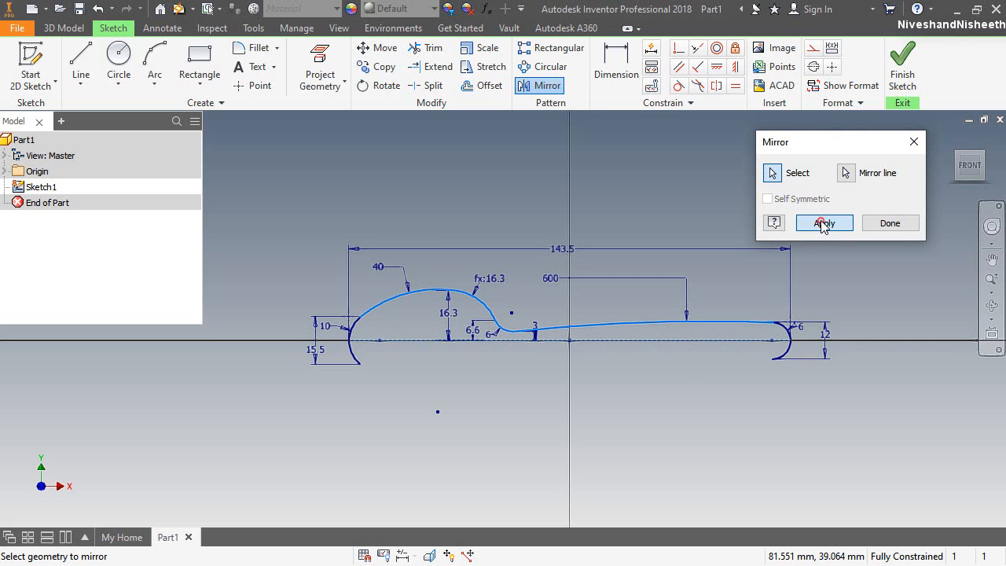
left_click(889, 224)
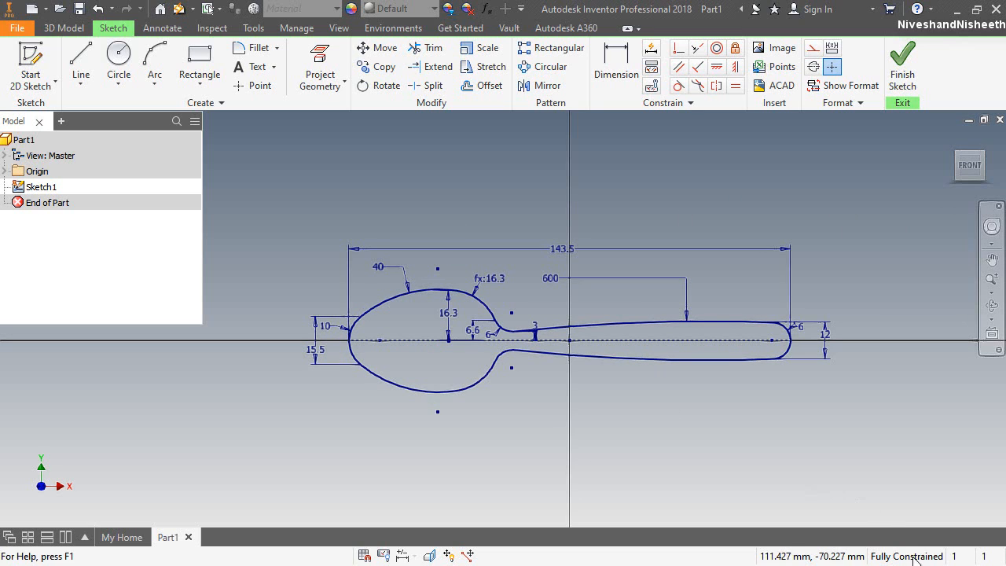
left_click(855, 466)
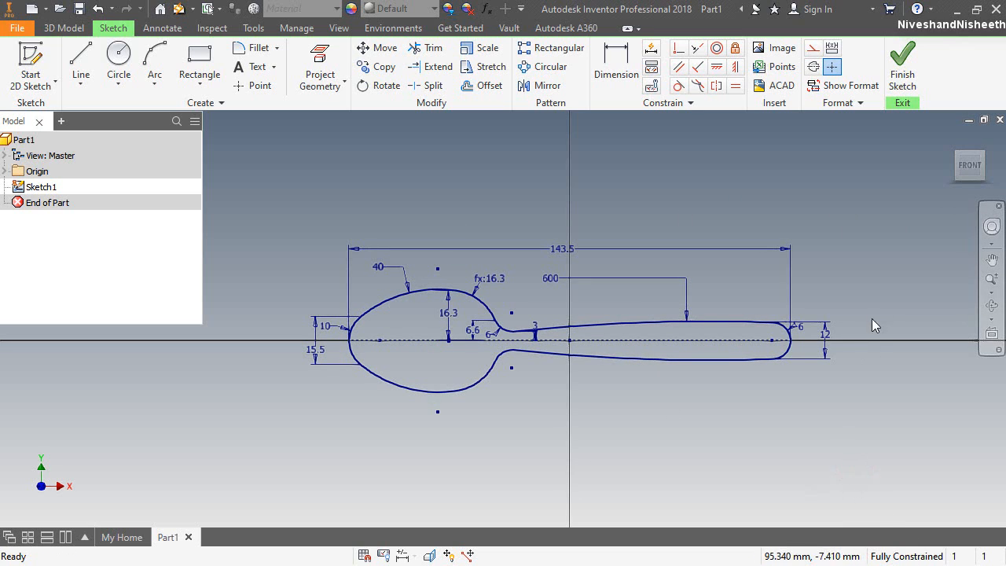
left_click(901, 73)
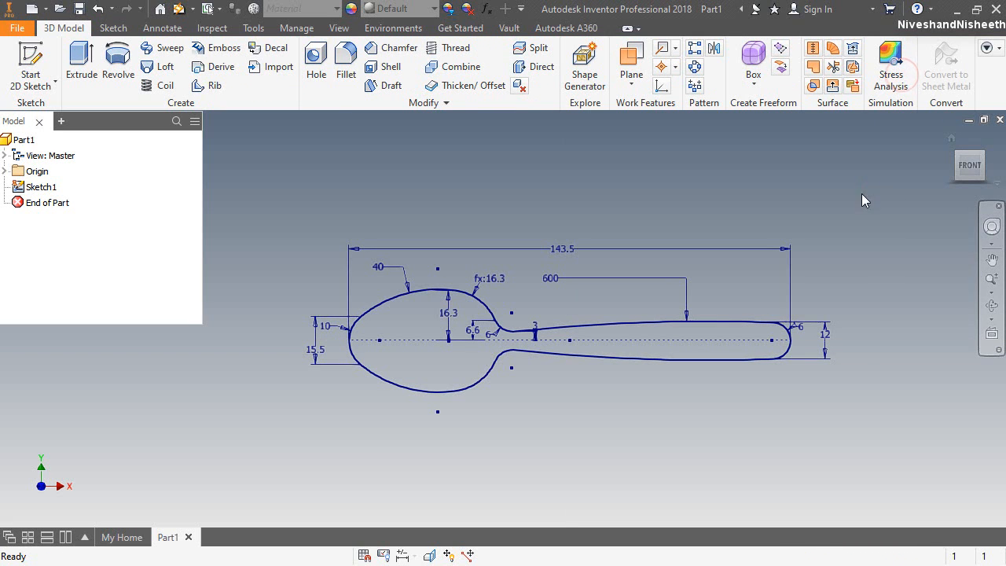
Fit and center the spoon outline in the isometric view and set that view as home with Fixed Distance.
left_click(951, 141)
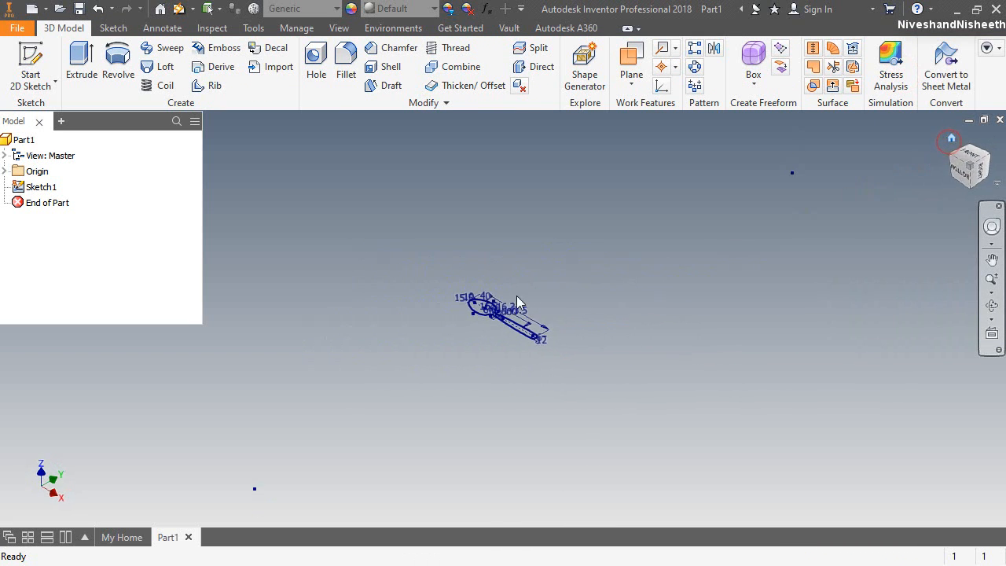
left_click(992, 292)
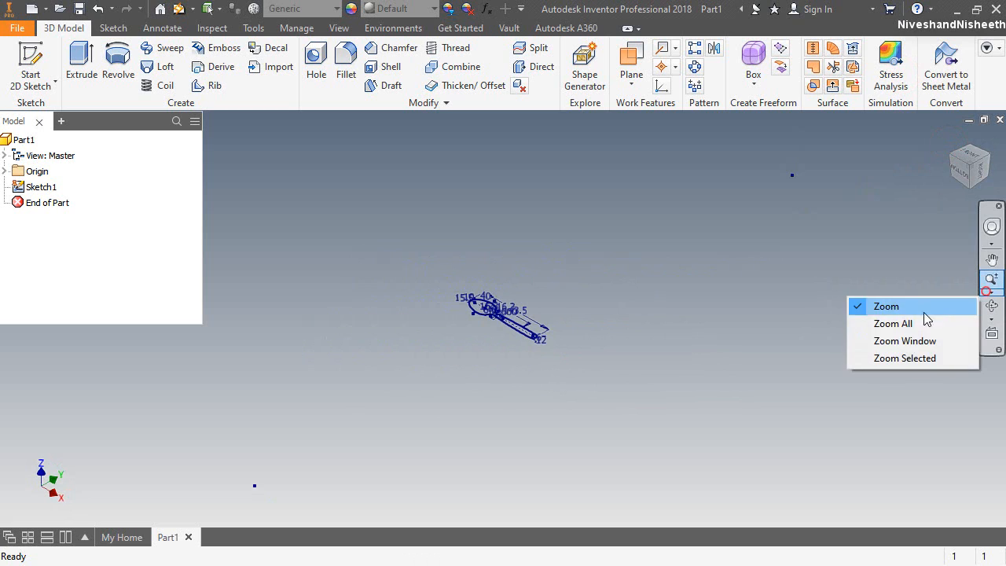
left_click(899, 323)
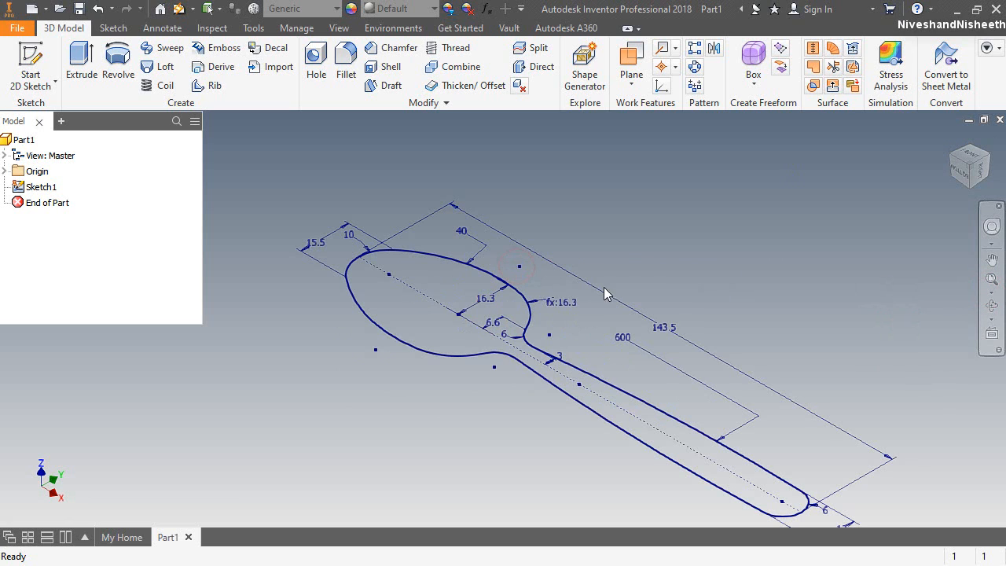
left_click(991, 261)
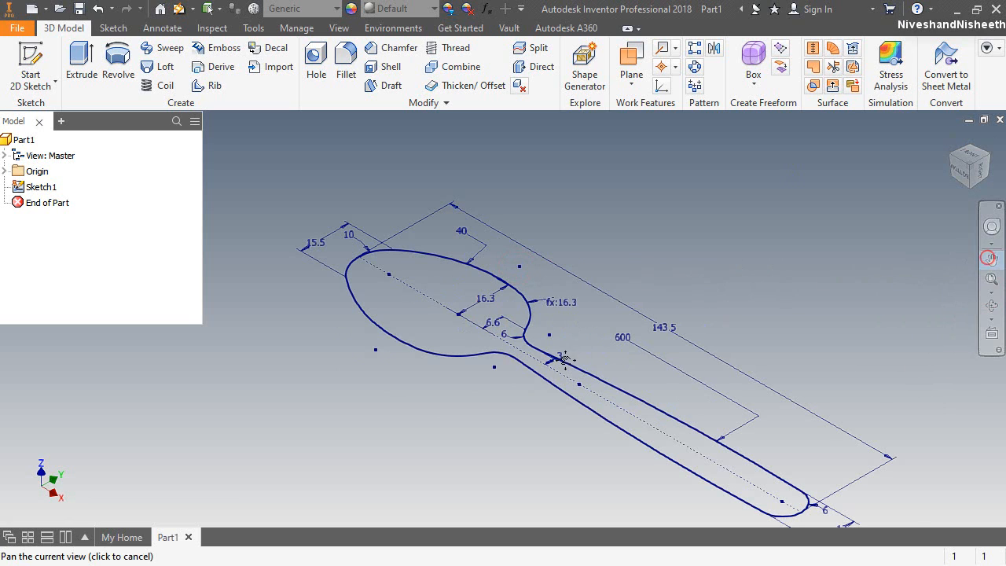
left_click_drag(564, 357, 536, 311)
right_click(586, 211)
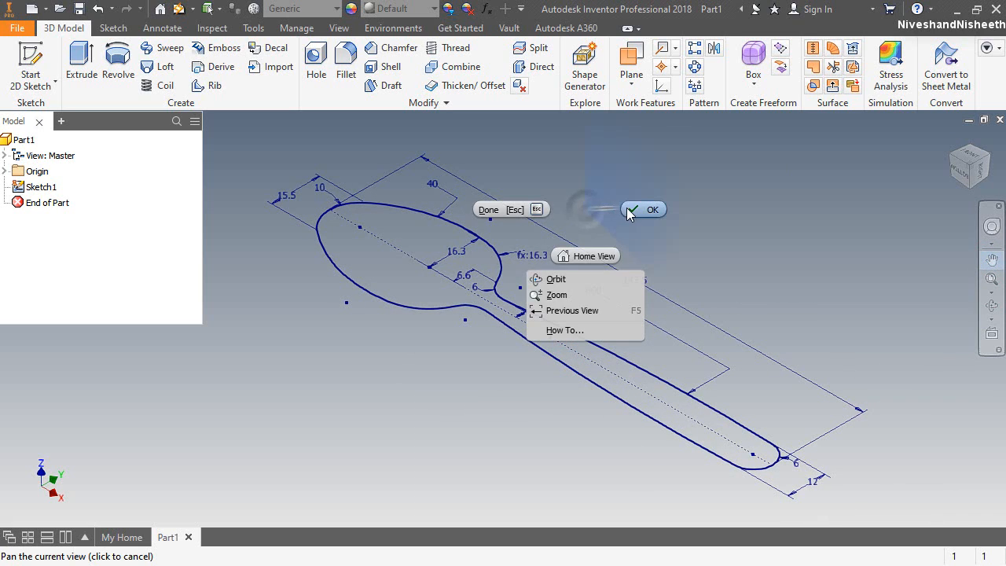
left_click(627, 209)
right_click(951, 143)
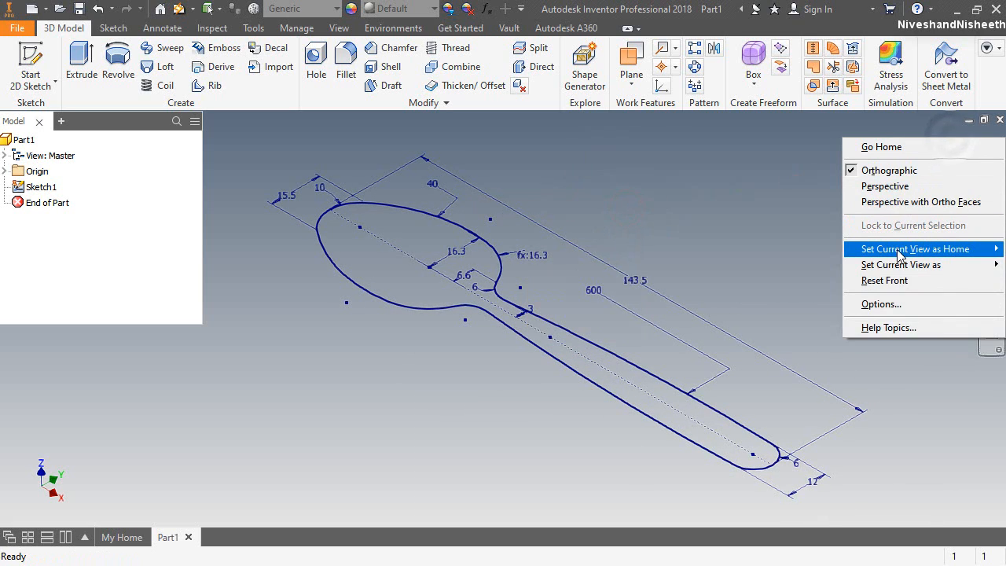
mouse_move(901, 250)
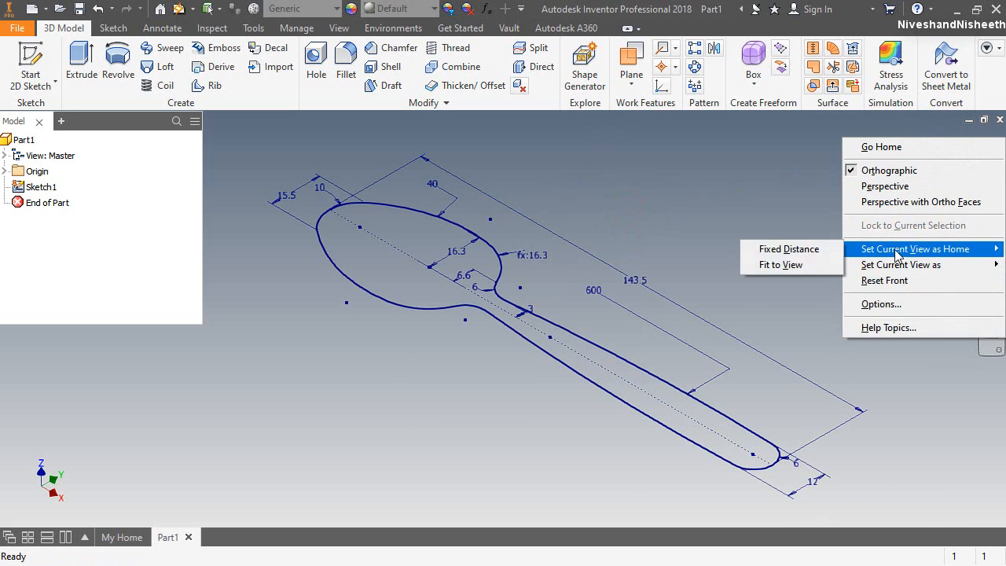
left_click(780, 250)
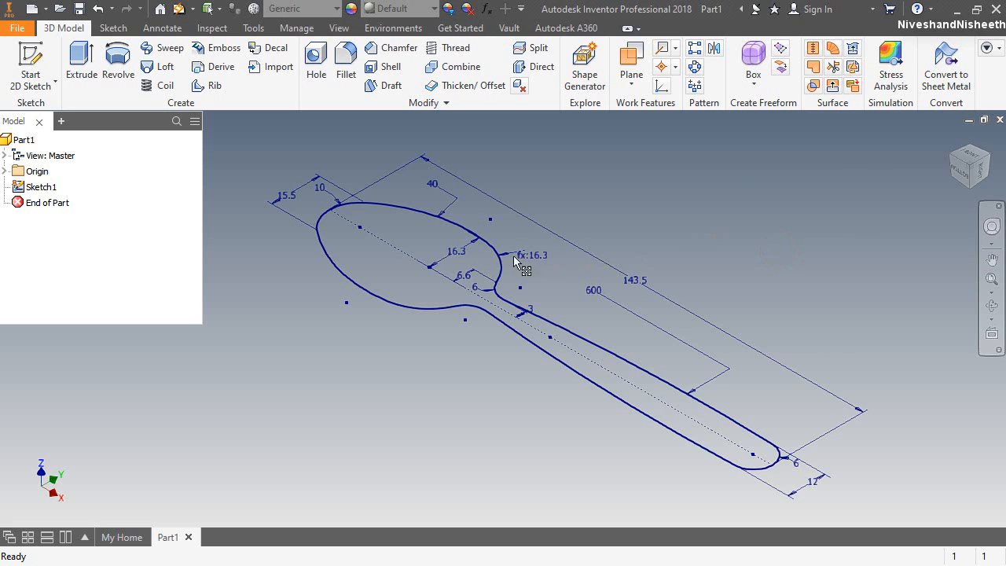
Start saving the part and create a workspace folder named "Autodesk Inventor Surface Modelling Tutorial_ Design Steel Spoon".
left_click(179, 10)
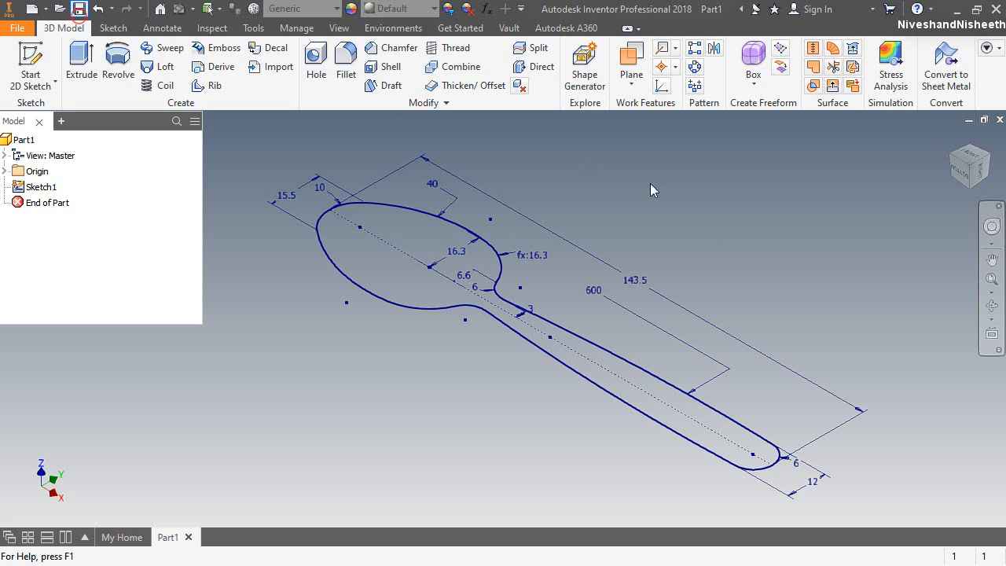
key("ctrl+s")
left_click(533, 237)
left_click(668, 84)
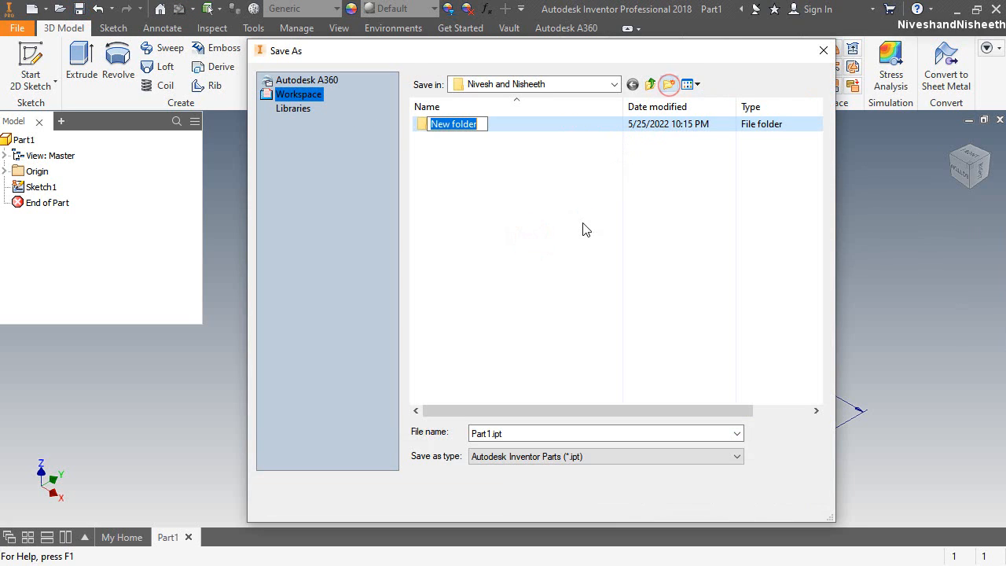
type("Autodesk Inventor Surface Modelling Tutorial_ Design Steel Spoon")
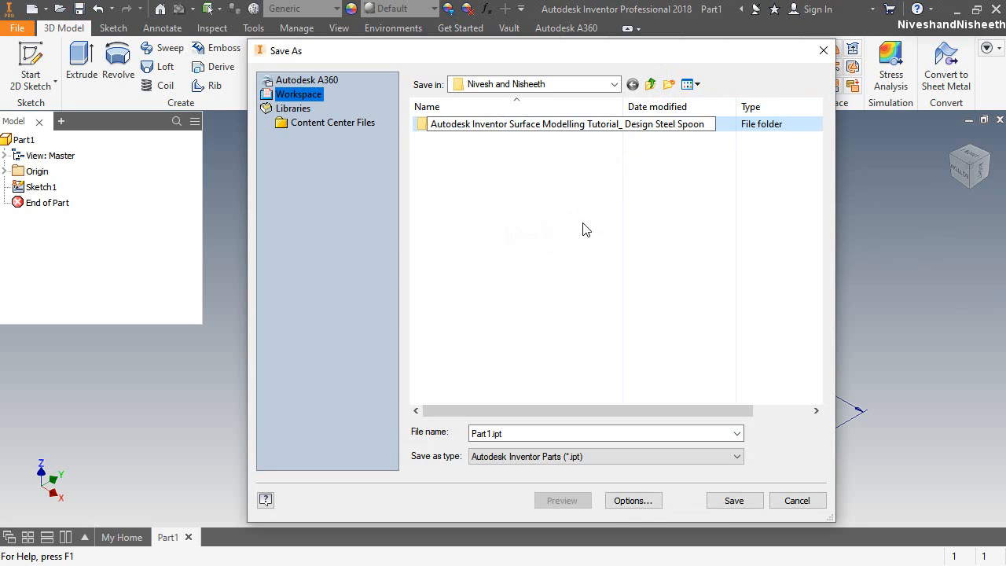
left_click(591, 227)
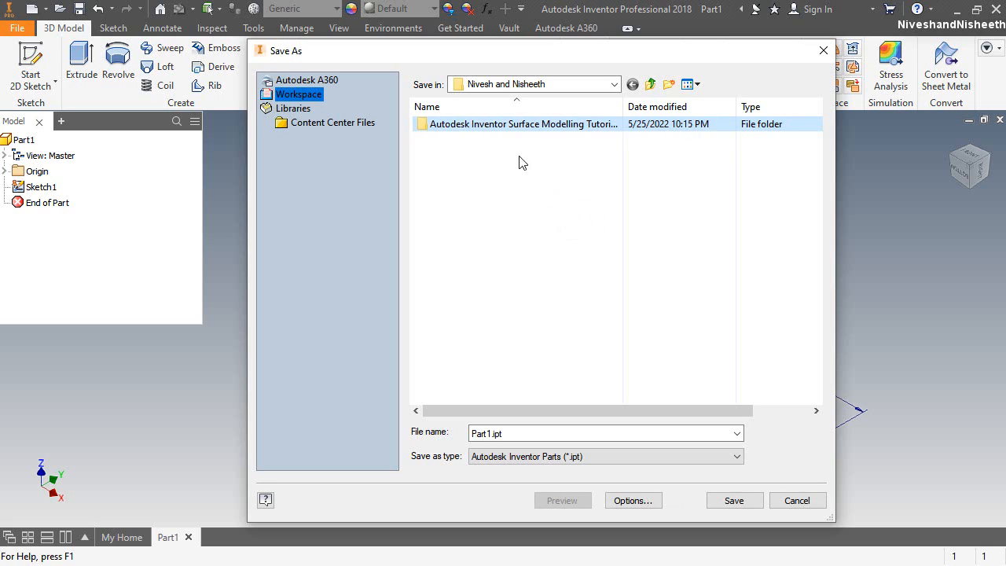
Save the part as Steel_Spoon.ipt inside the new tutorial folder.
double_click(495, 126)
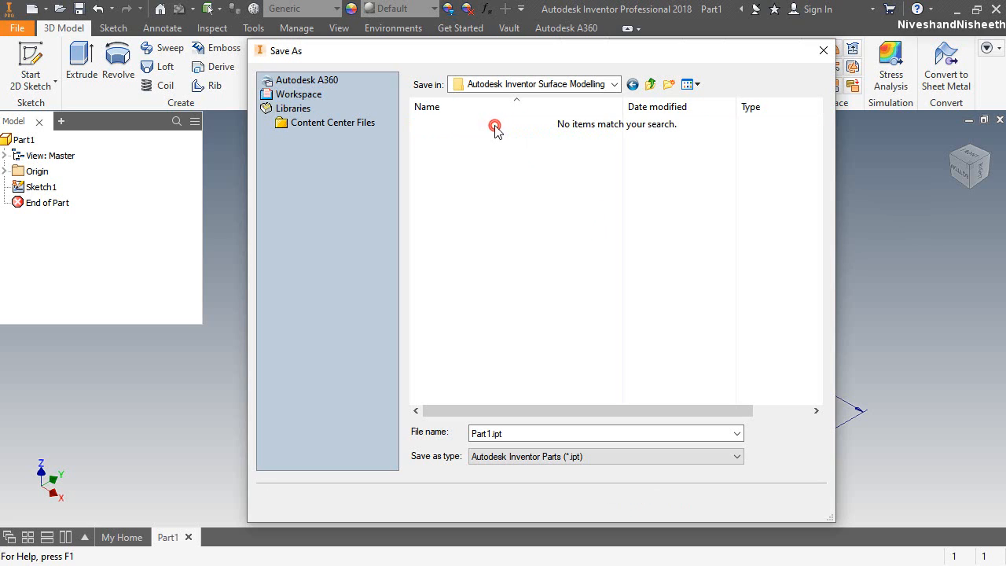
double_click(482, 434)
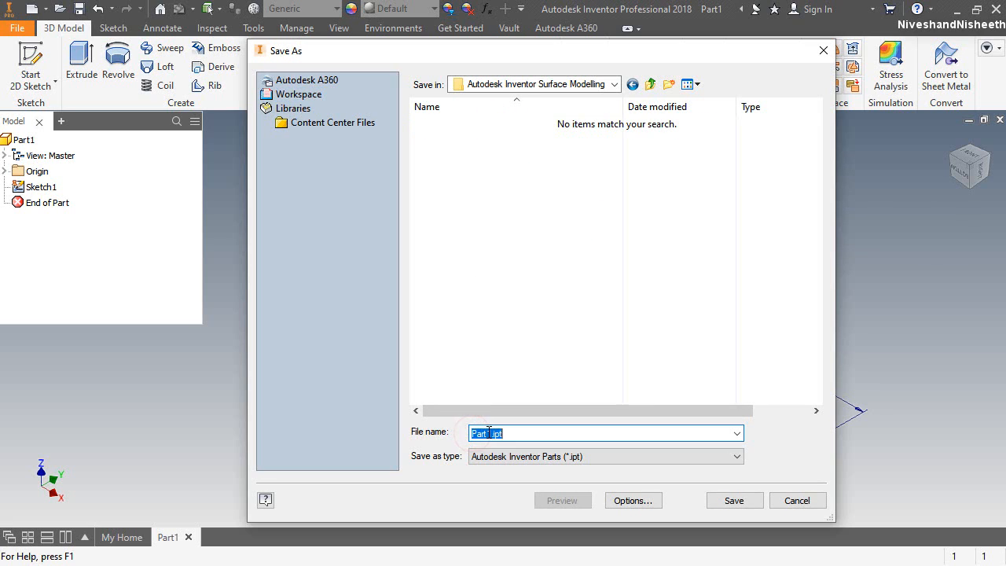
double_click(488, 433)
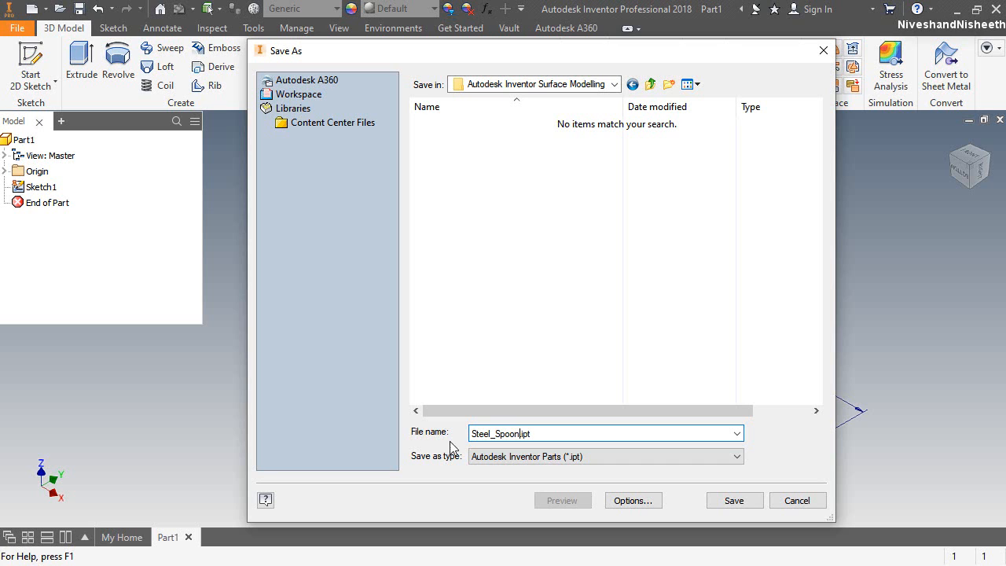
left_click(734, 501)
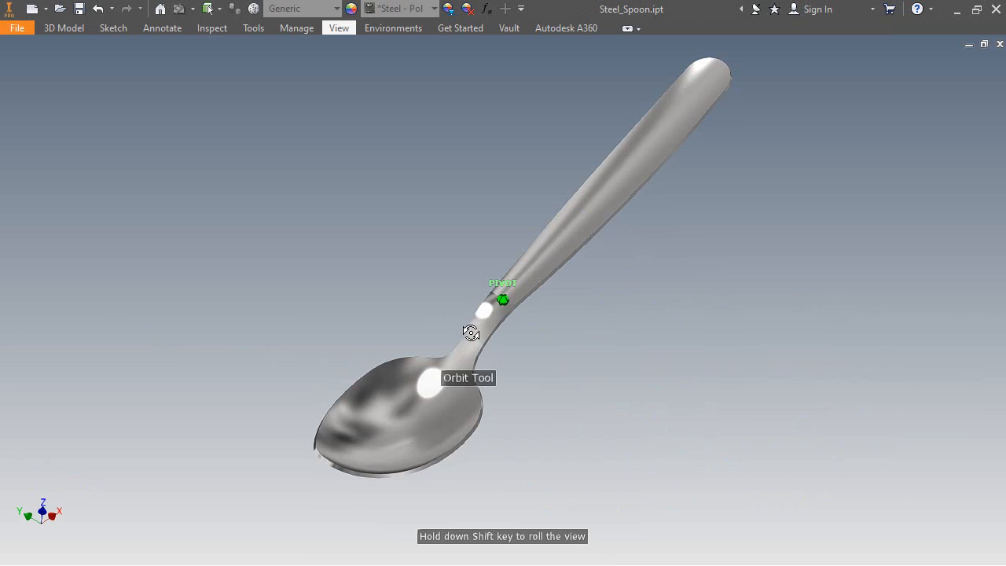
Move the 143.5, 84 and 54 mm dimensions closer to the curve in the finished spoon's side-profile sketch.
mouse_move(471, 333)
left_mouse_down()
mouse_move(579, 353)
mouse_move(636, 351)
mouse_move(804, 256)
mouse_move(844, 275)
mouse_move(878, 341)
mouse_move(849, 370)
mouse_move(716, 400)
mouse_move(676, 445)
left_mouse_up()
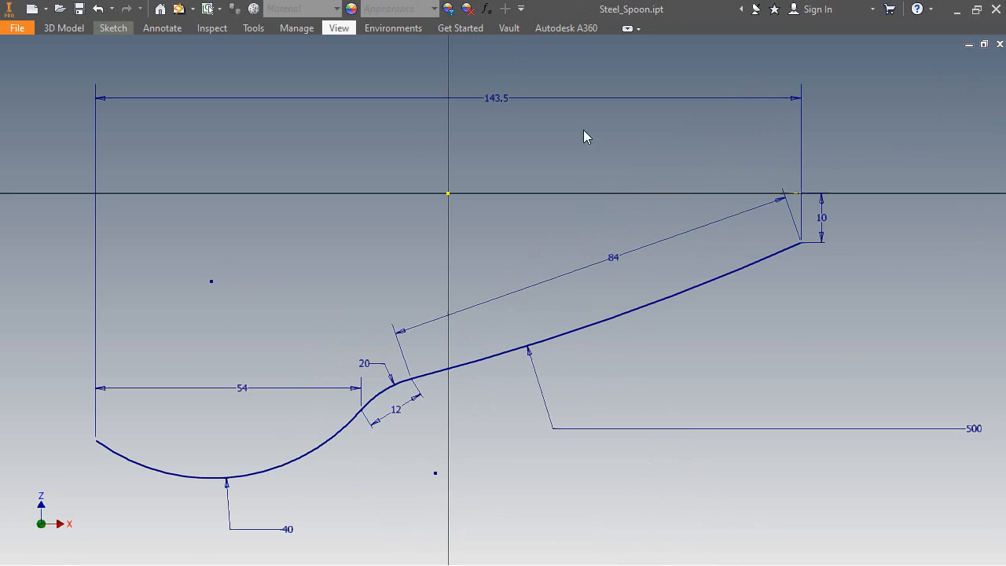
left_click(495, 99)
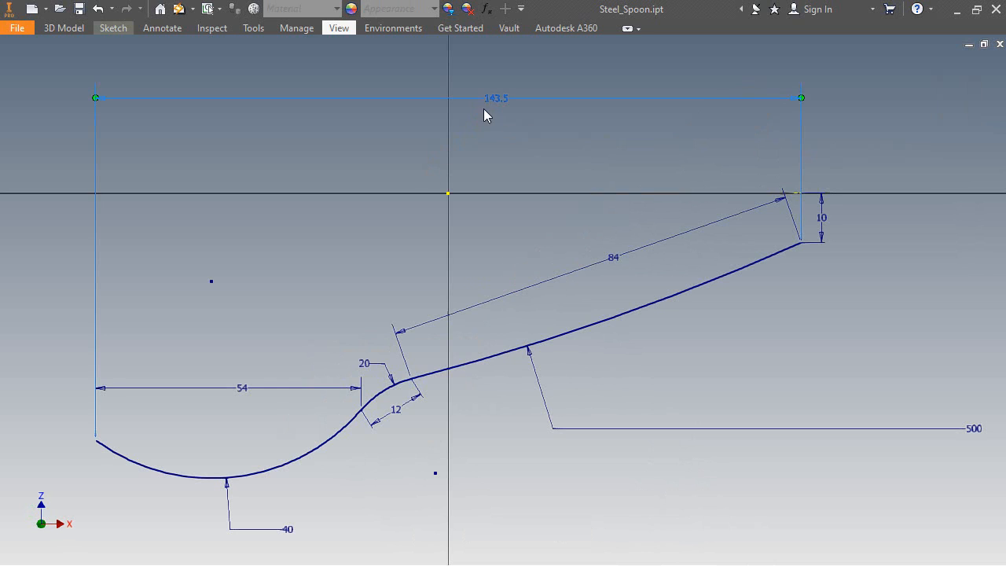
left_click_drag(485, 115, 439, 148)
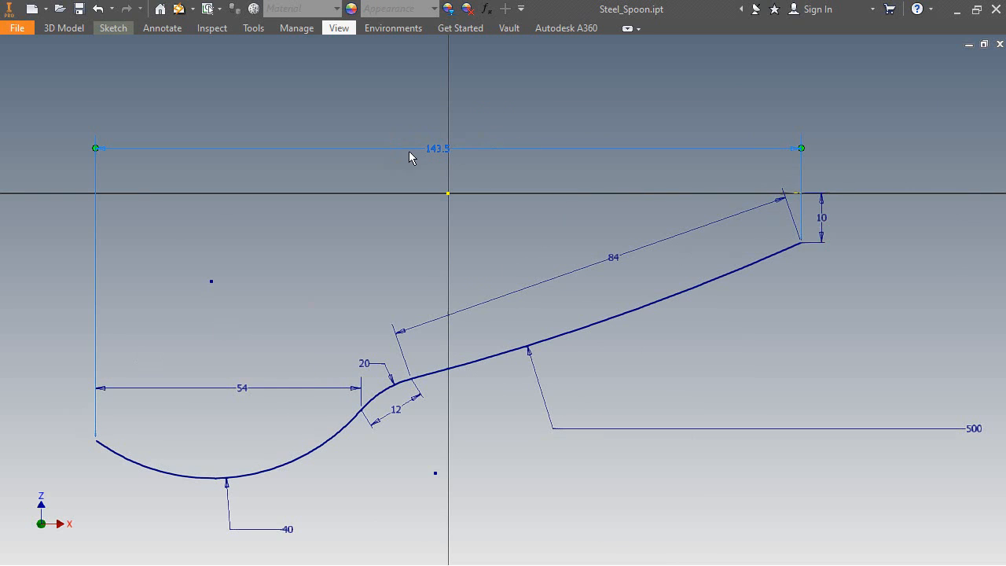
key("Escape")
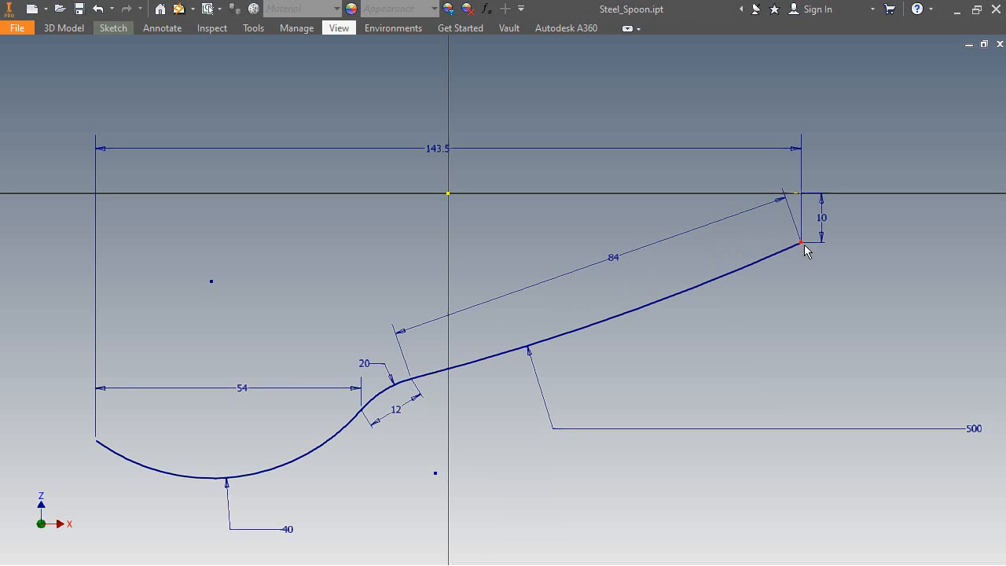
left_click_drag(611, 262, 617, 288)
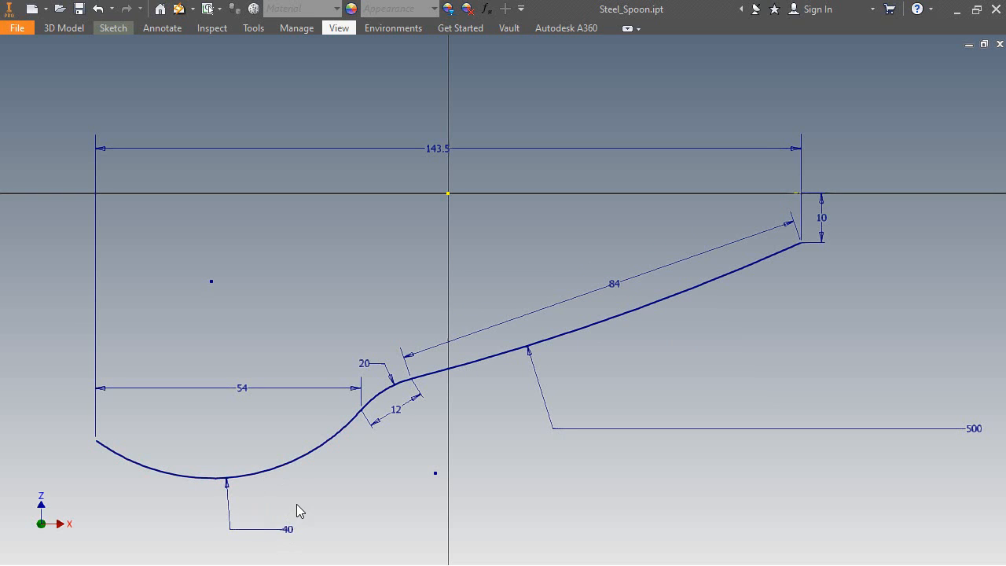
left_click_drag(241, 388, 232, 426)
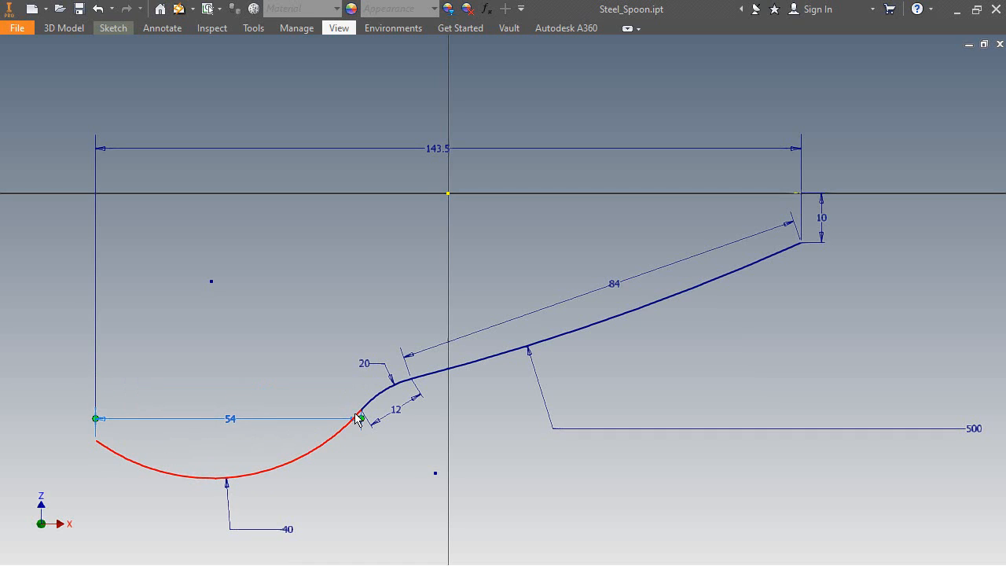
Start a new 2D sketch on the vertical XZ plane that runs along the spoon outline's centerline.
left_click(332, 464)
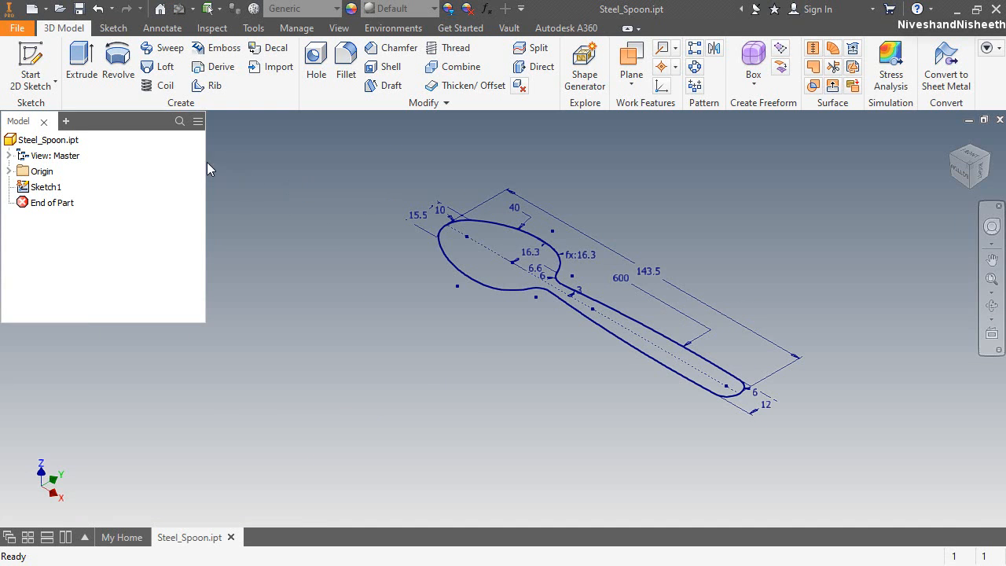
left_click(37, 66)
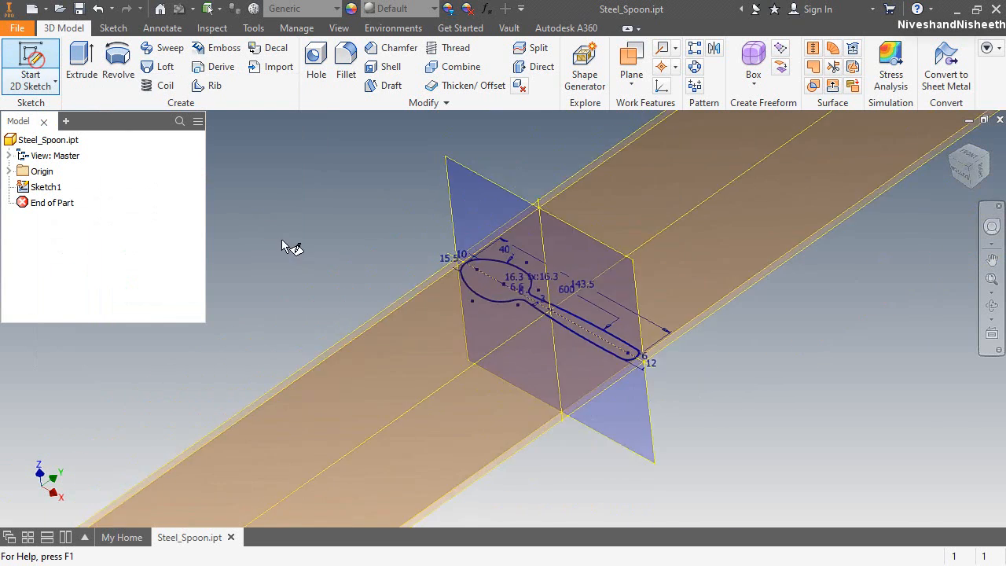
right_click(351, 282)
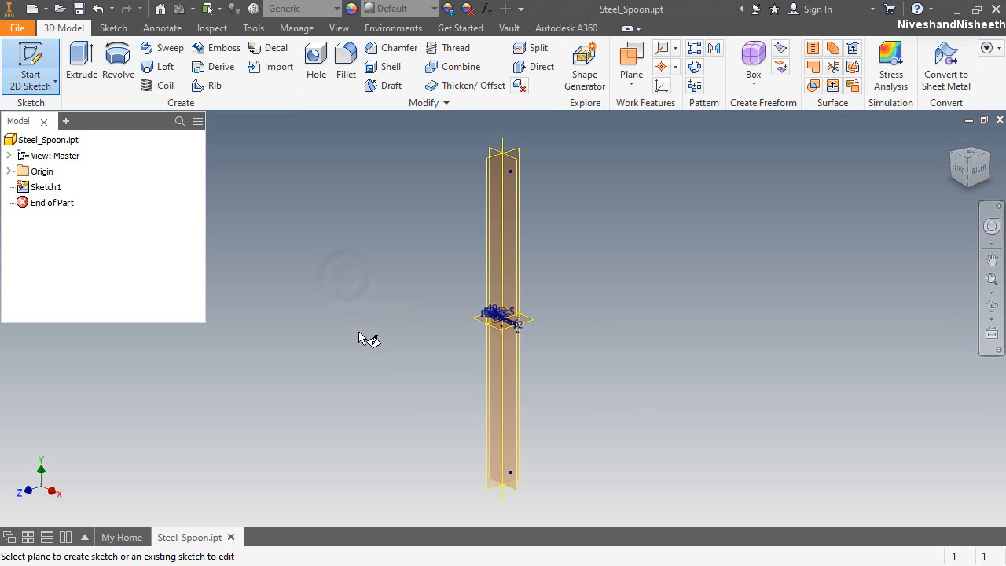
left_click(354, 351)
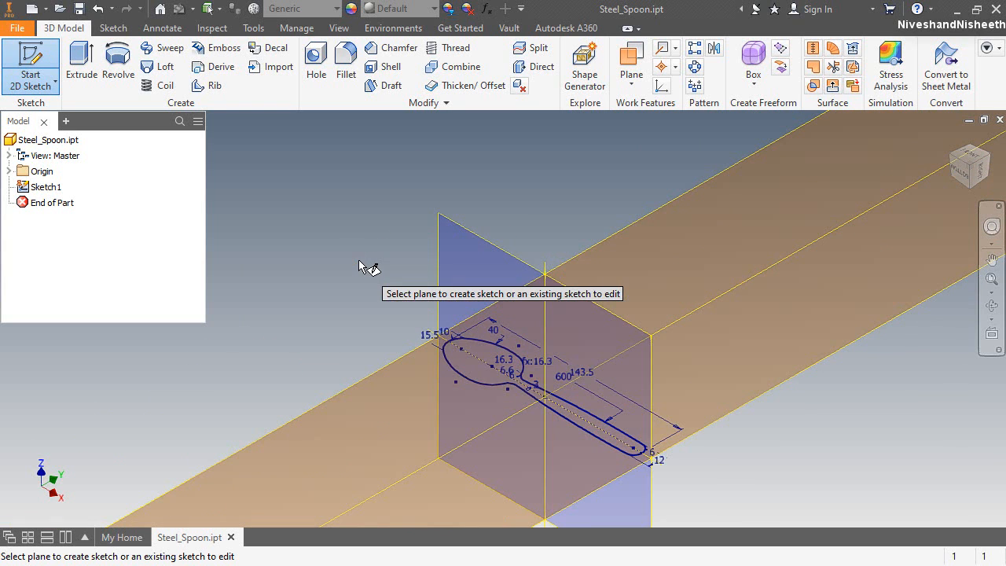
left_click(444, 218)
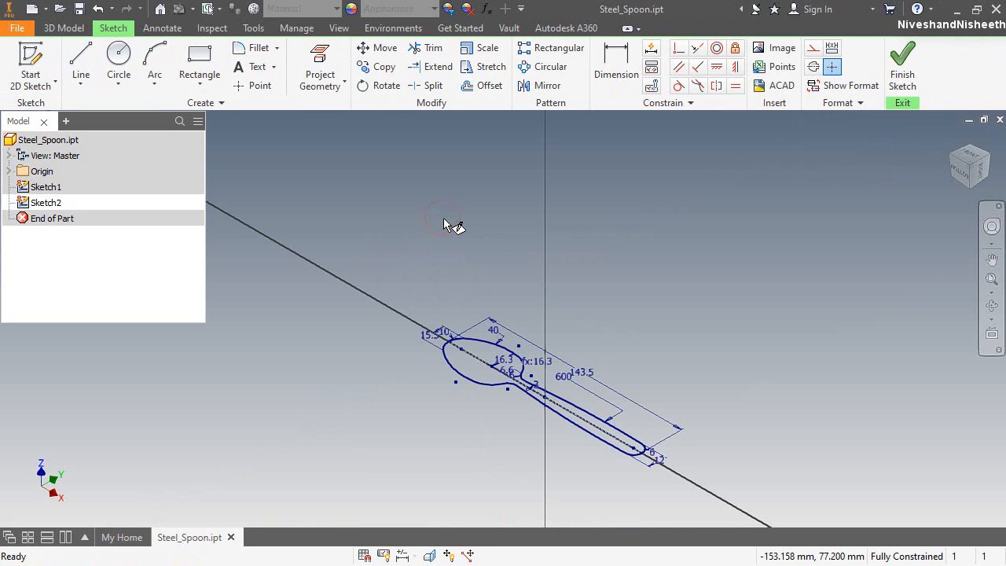
scroll(574, 465, "down", 3)
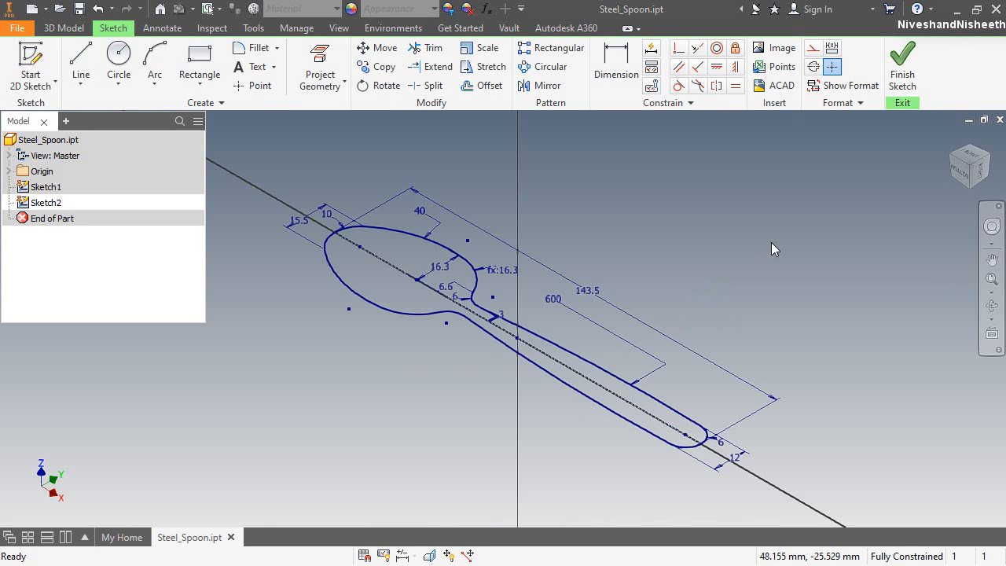
Project the handle's outer end point on the centerline into the side-profile sketch.
left_click(951, 155)
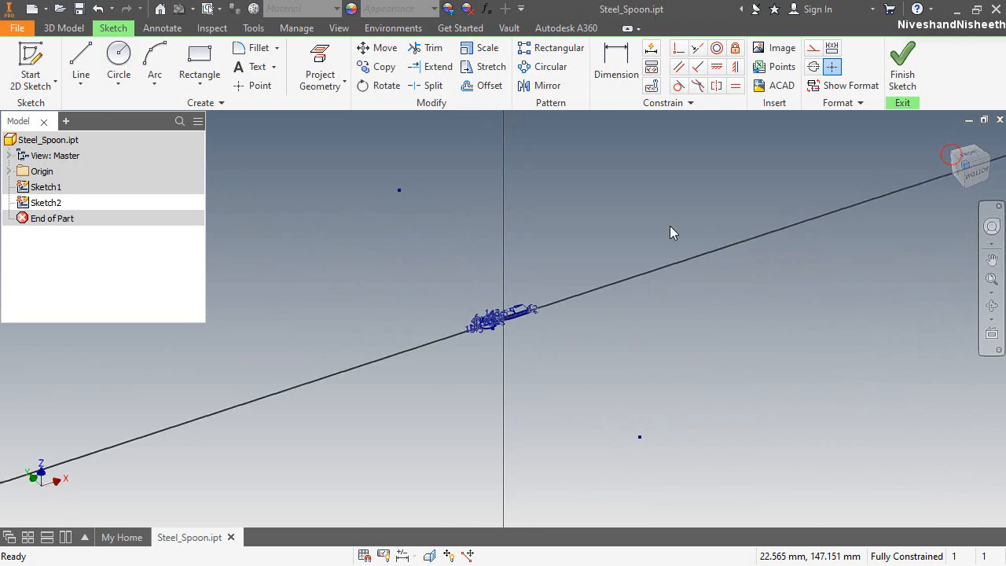
scroll(497, 334, "down", 8)
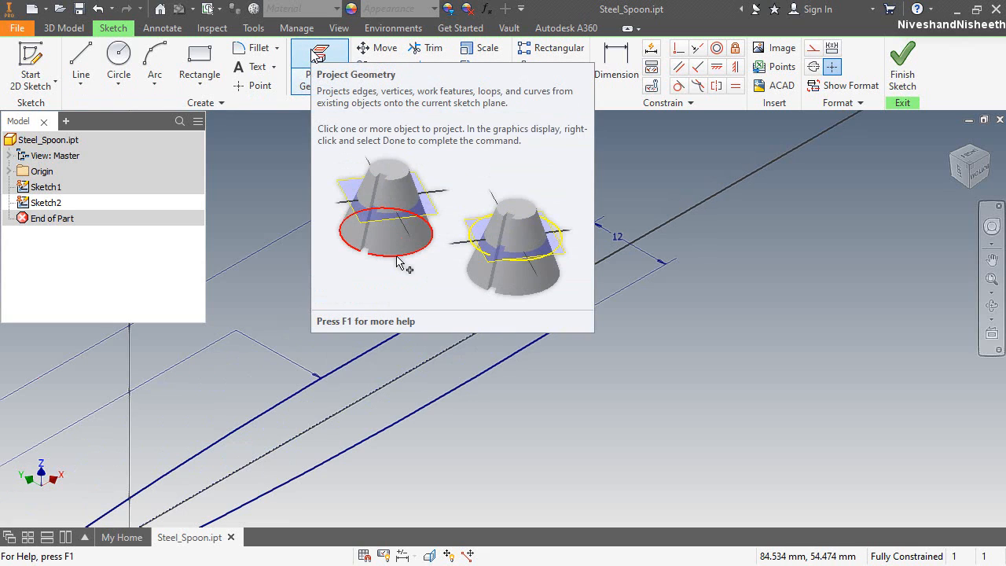
key("p")
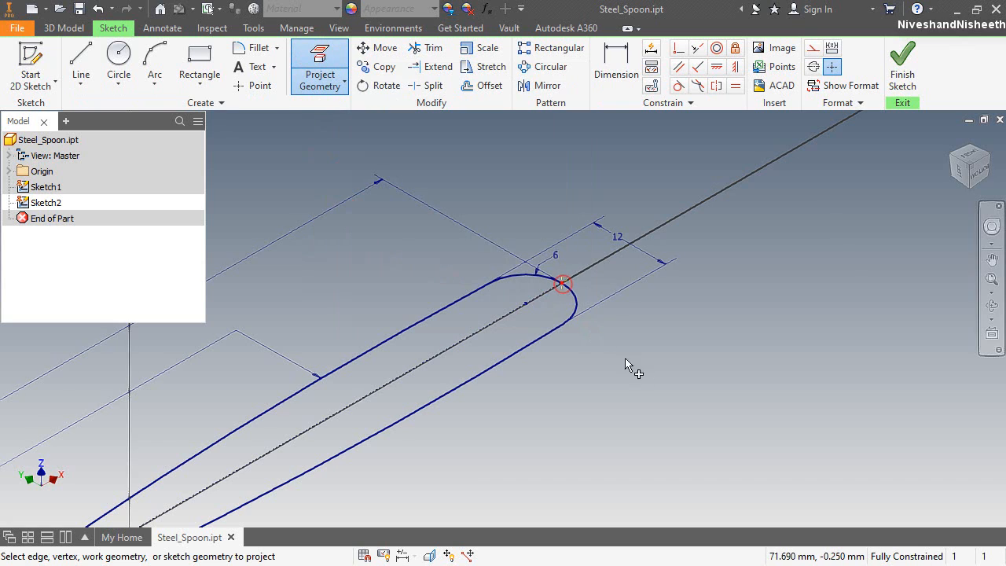
Draw a 10 mm vertical line downward from the projected handle end point and make it a construction line.
right_click(722, 200)
left_click(725, 156)
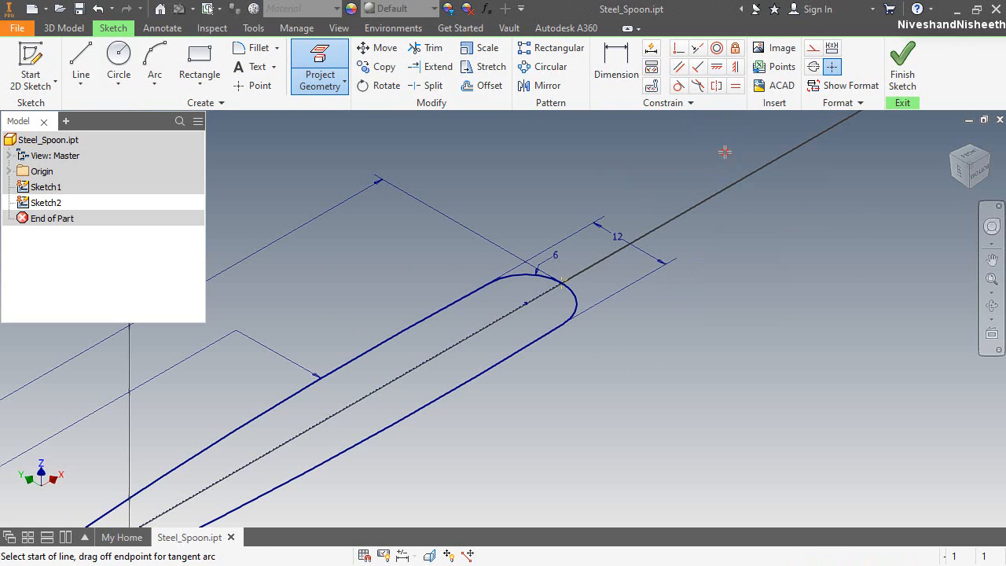
left_click(561, 283)
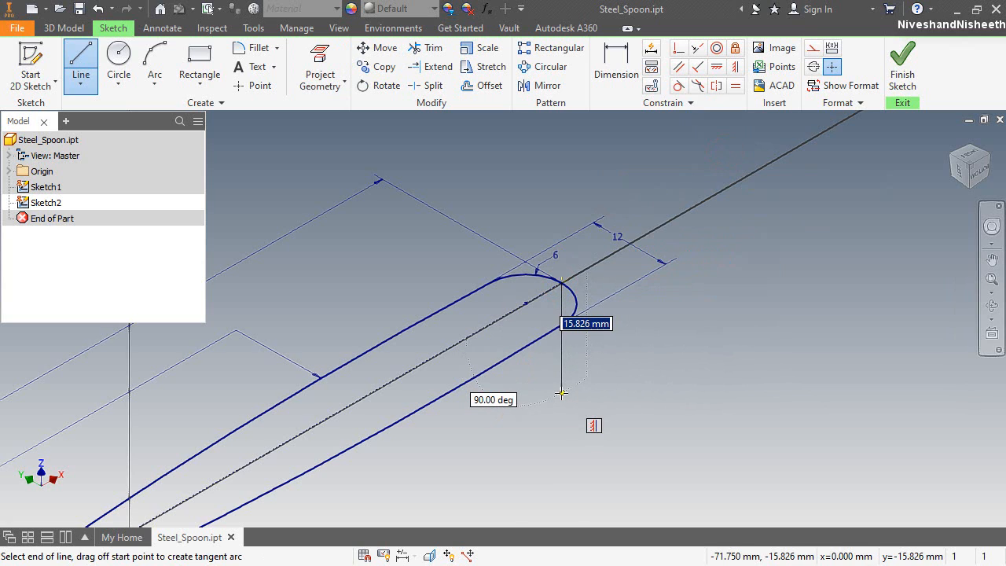
type("10")
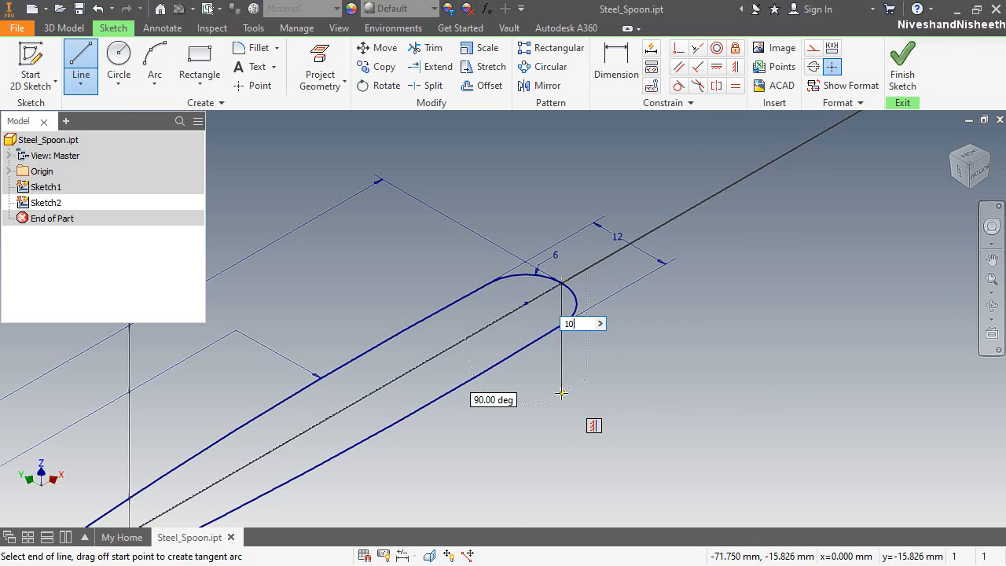
key("Return")
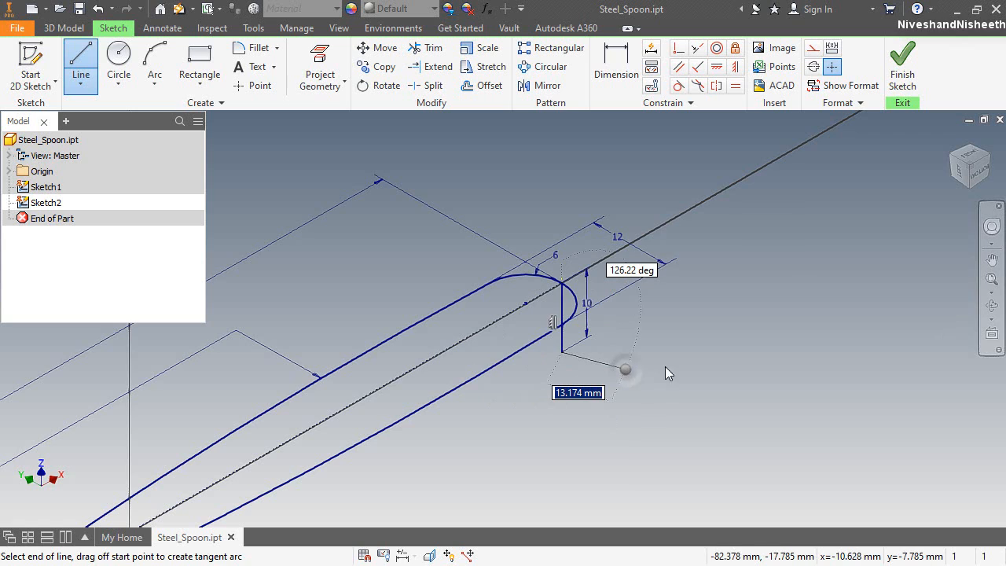
right_click(627, 369)
left_click(685, 369)
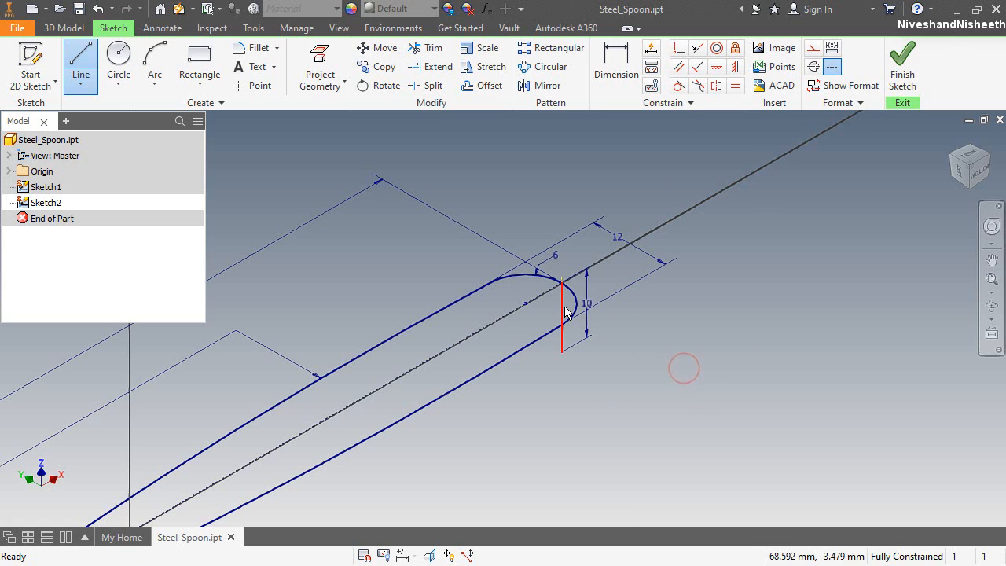
left_click(811, 51)
left_click(811, 278)
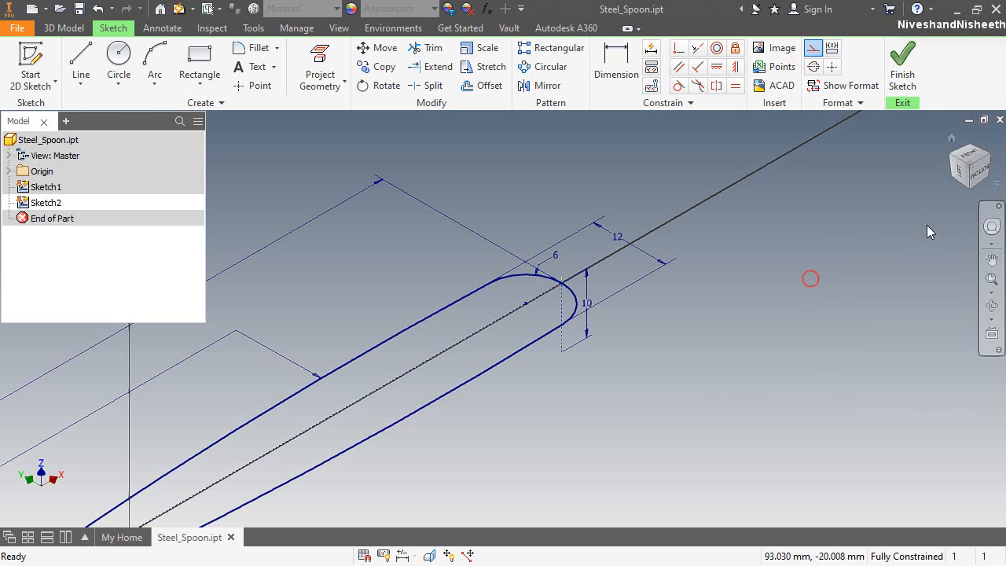
Sketch a shallow, downward-bulging three-point arc from the construction line's lower end toward the bowl, with a chord about 41 mm long.
left_click(981, 174)
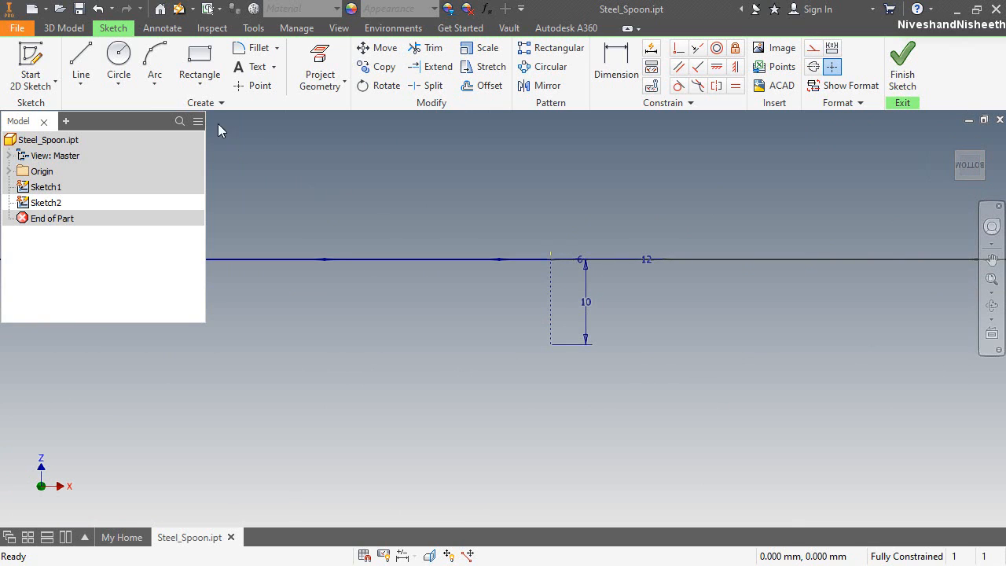
left_click(155, 63)
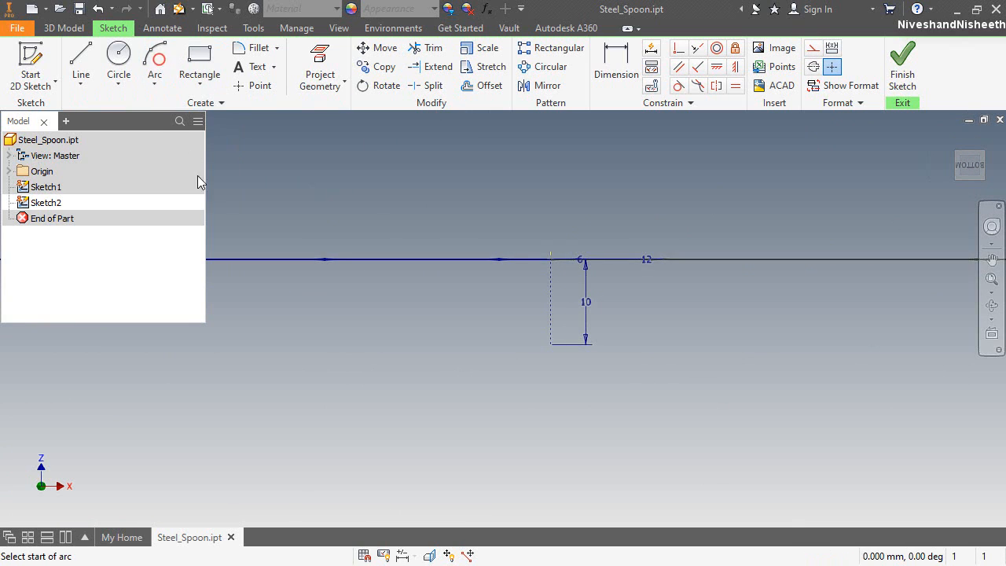
left_click(551, 343)
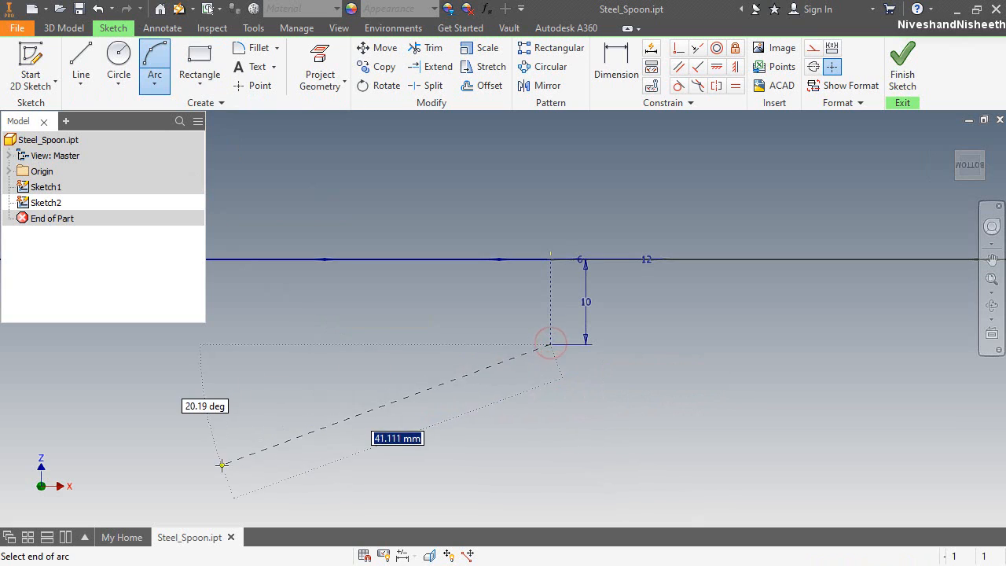
left_click(222, 465)
left_click(443, 402)
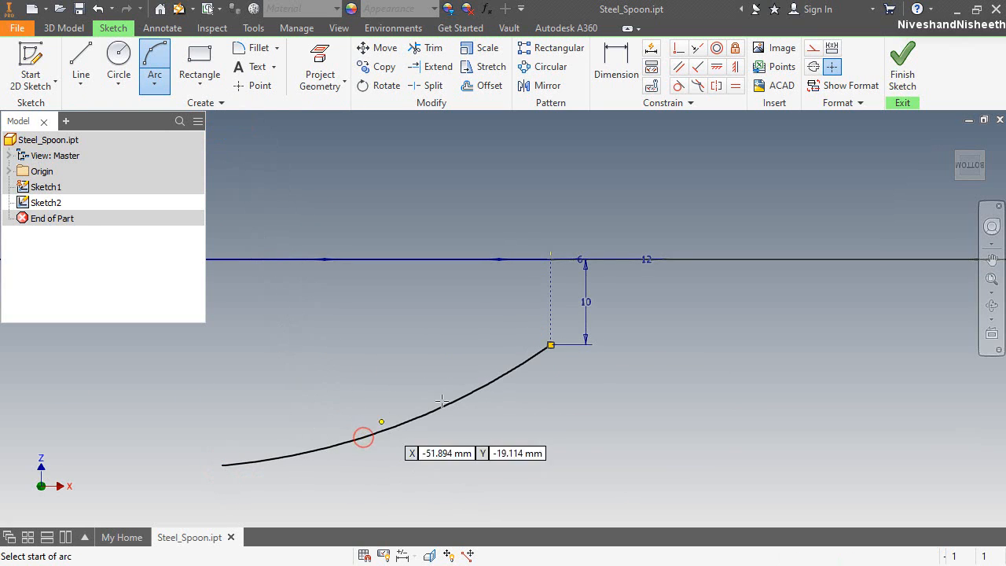
scroll(636, 363, "down", 3)
scroll(640, 363, "up", 6)
scroll(555, 390, "down", 3)
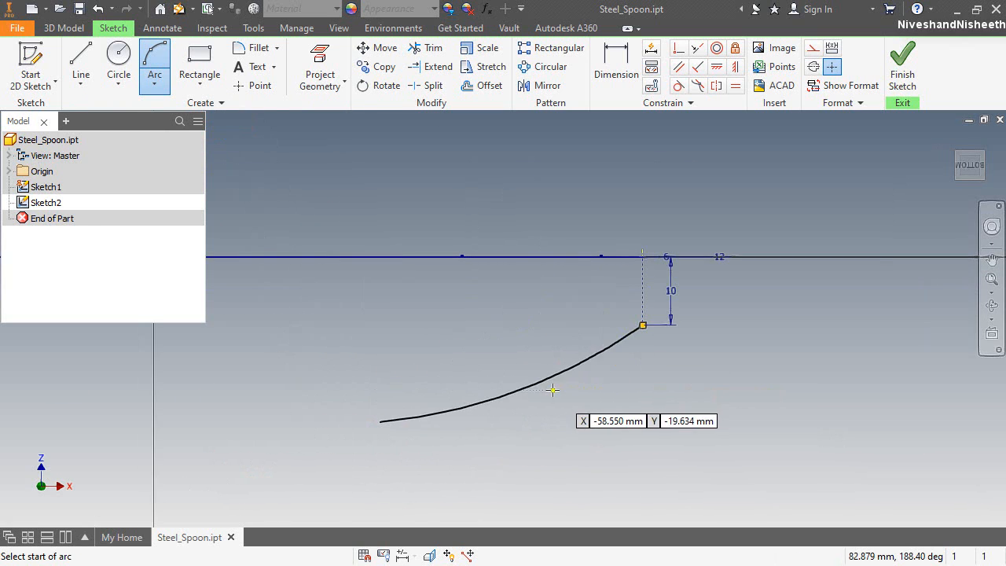
right_click(517, 315)
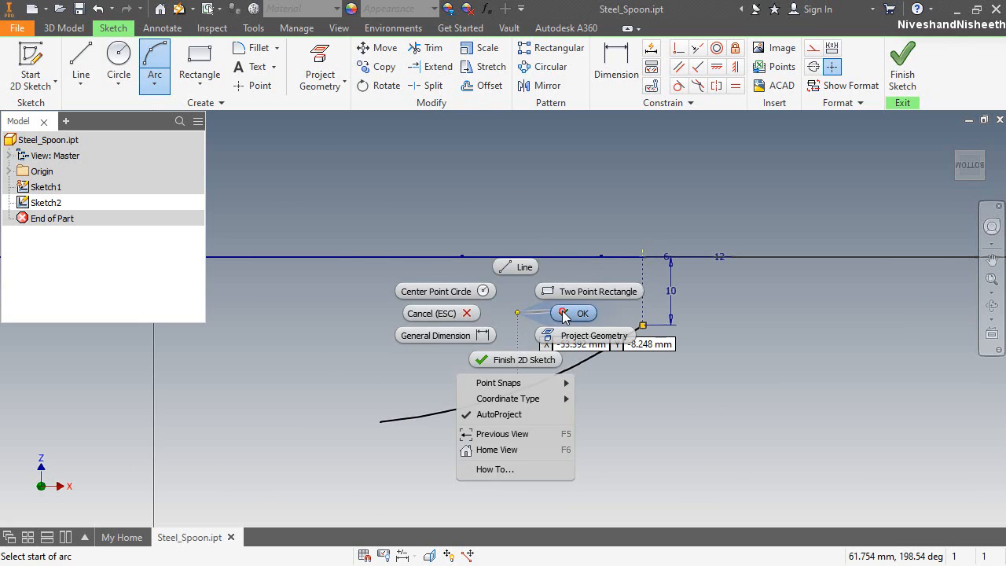
left_click(564, 313)
Add an aligned dimension of 84 mm between the two endpoints of the handle arc.
left_click(607, 56)
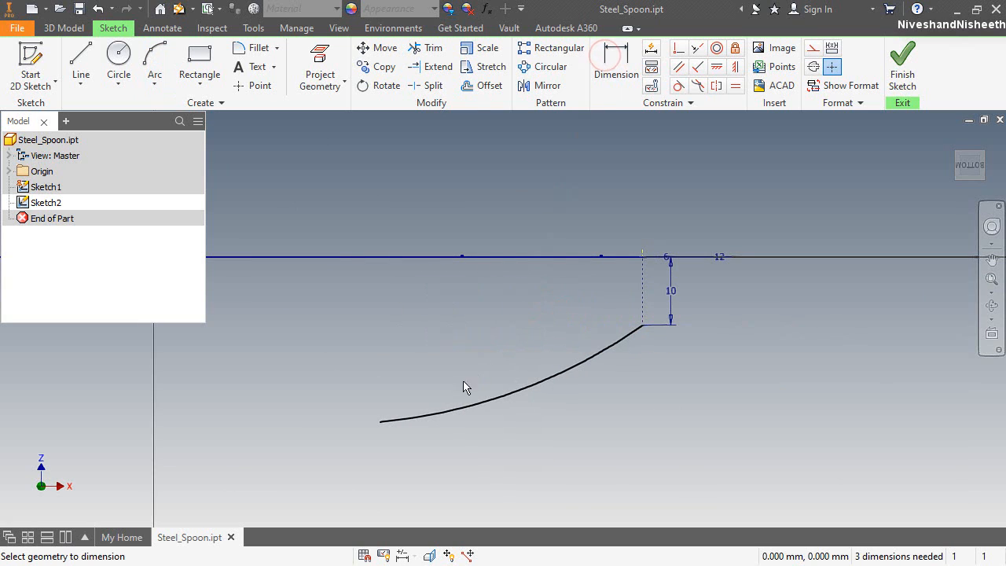
left_click(401, 408)
left_click(633, 328)
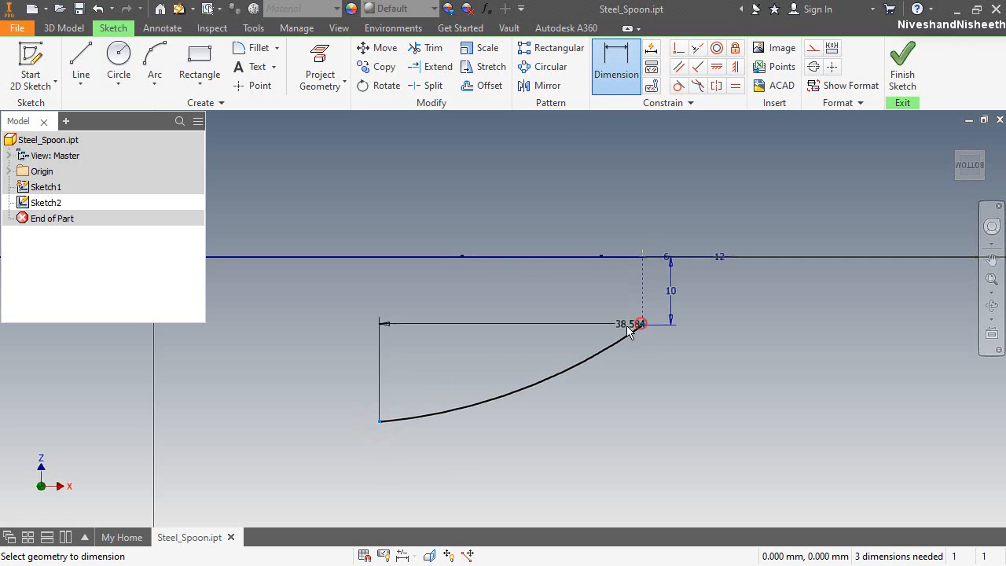
left_click(518, 328)
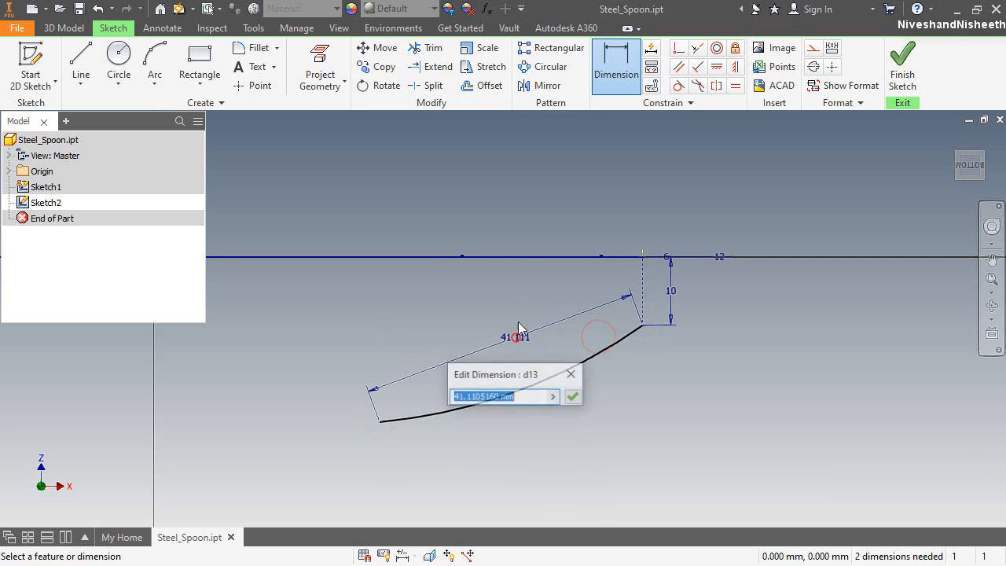
type("84")
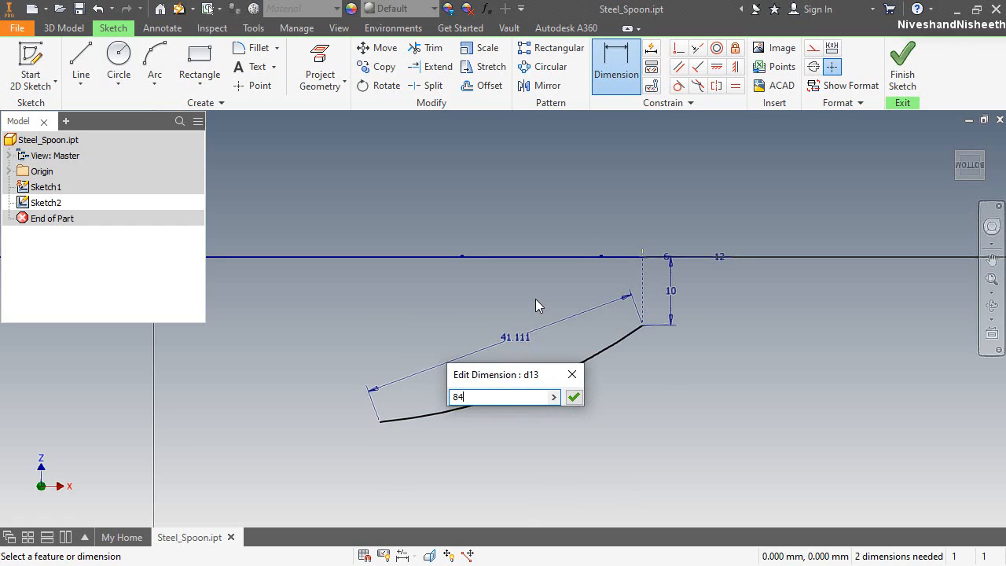
key("Return")
scroll(604, 312, "down", 3)
scroll(604, 312, "up", 5)
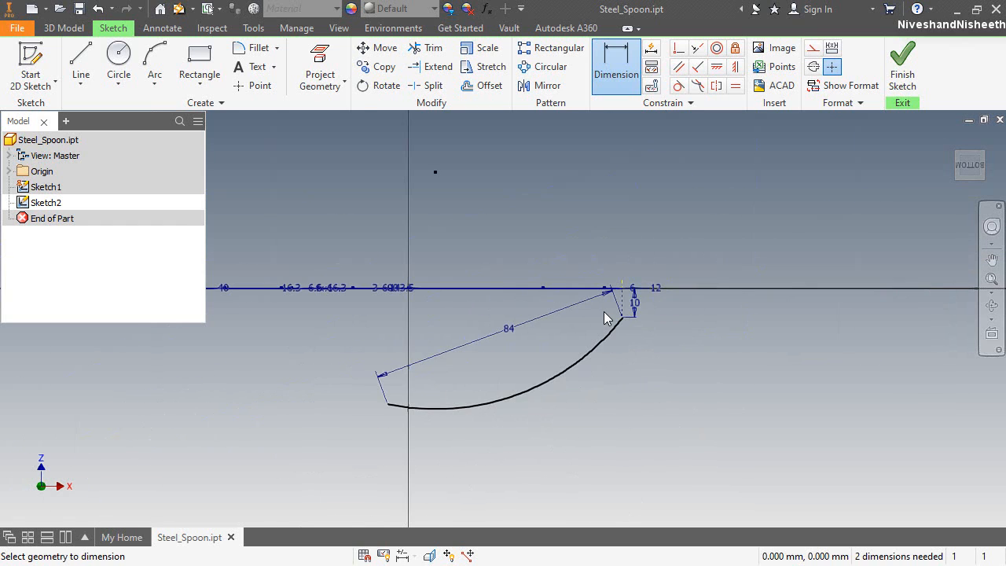
Dimension the handle arc's radius as 500 mm and move that dimension close beneath the arc.
left_click(536, 393)
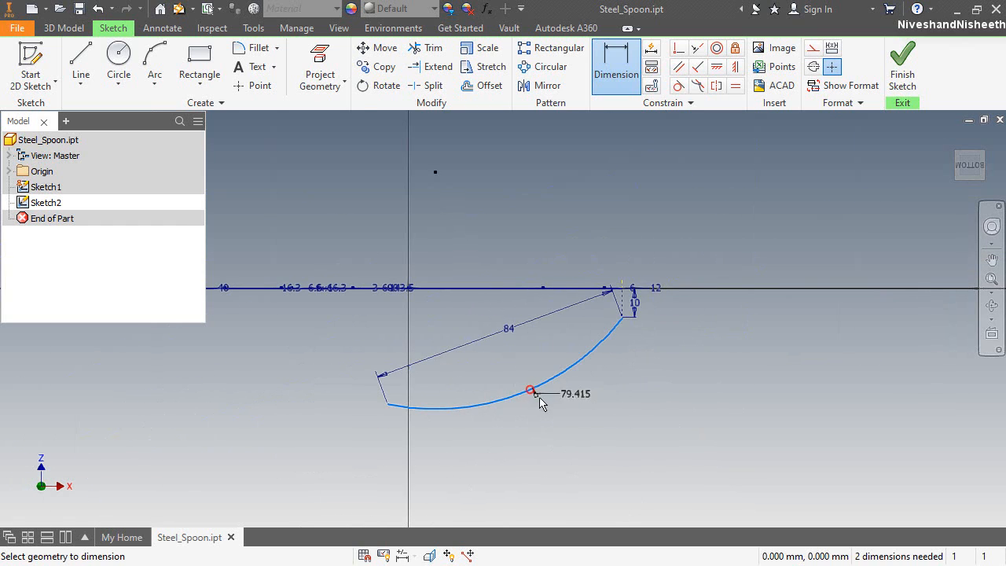
left_click(570, 426)
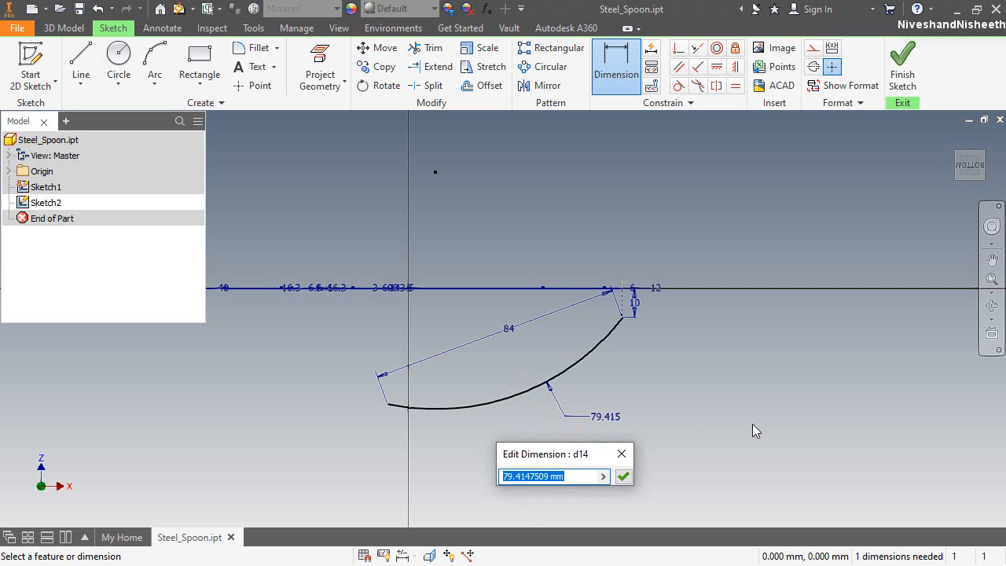
type("500")
key("Return")
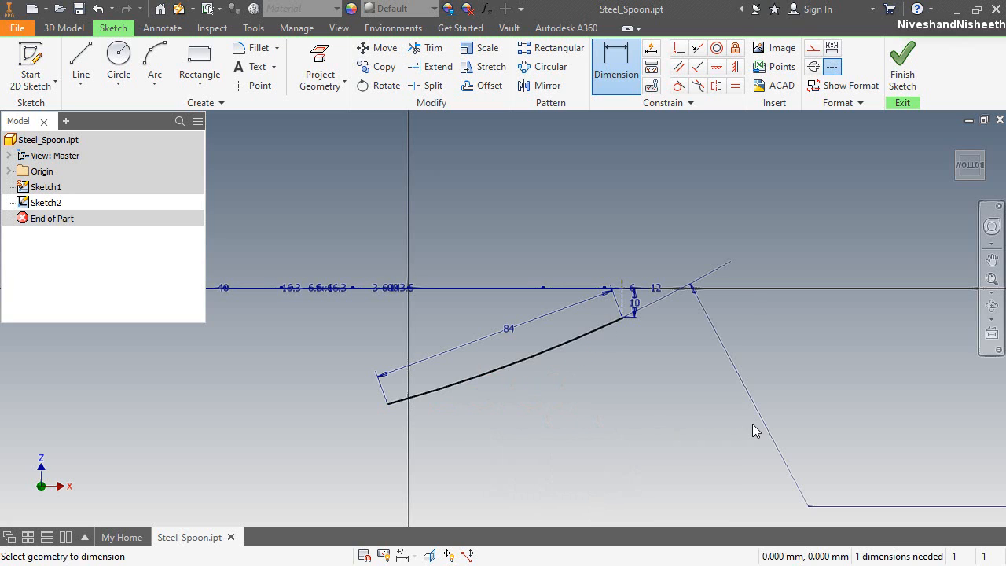
right_click(618, 207)
left_click(663, 213)
scroll(661, 225, "up", 2)
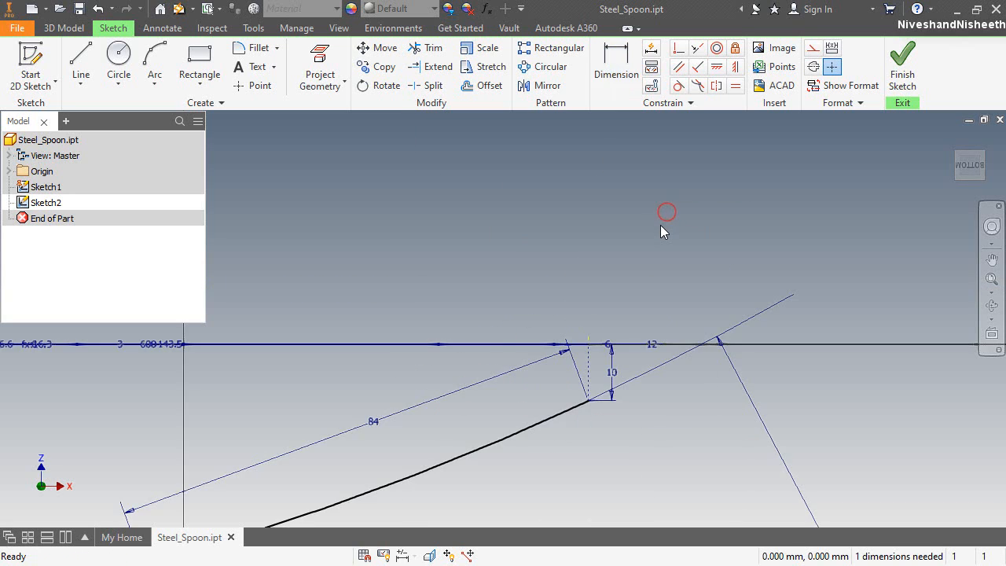
left_click_drag(925, 411, 579, 371)
scroll(475, 351, "down", 3)
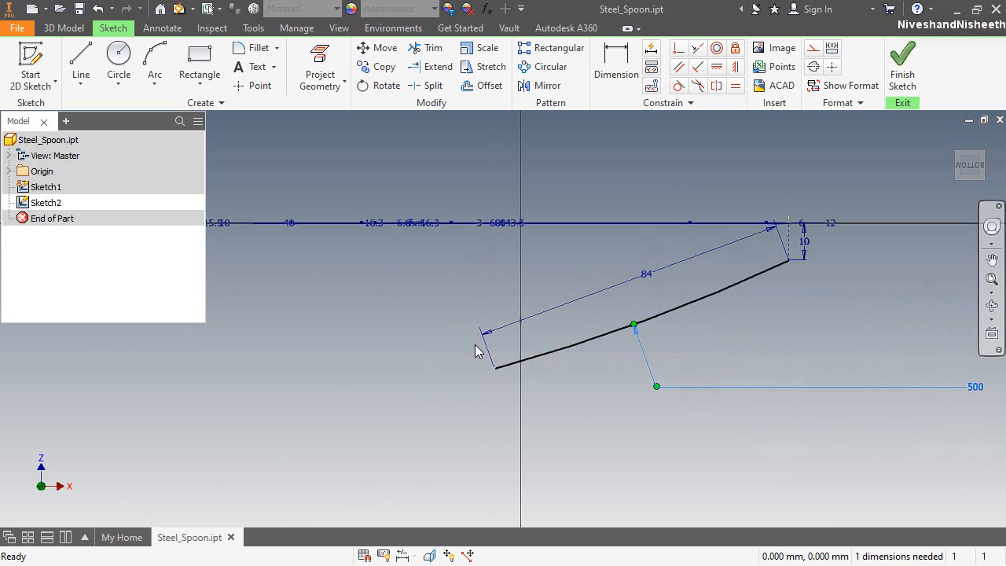
Sketch a short upward-bulging three-point arc from the handle arc's lower end down toward the bowl.
left_click(154, 57)
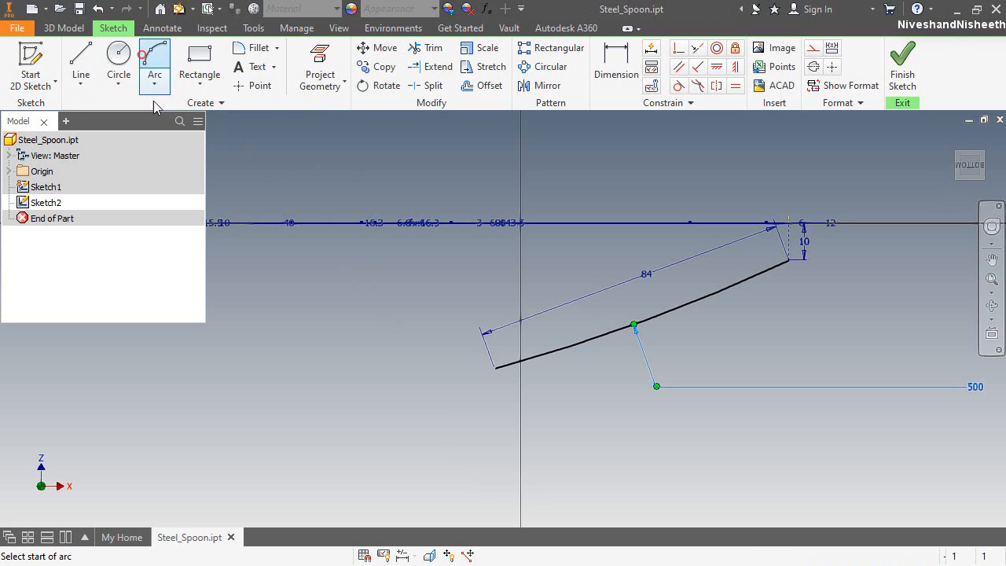
left_click(495, 367)
left_click(388, 394)
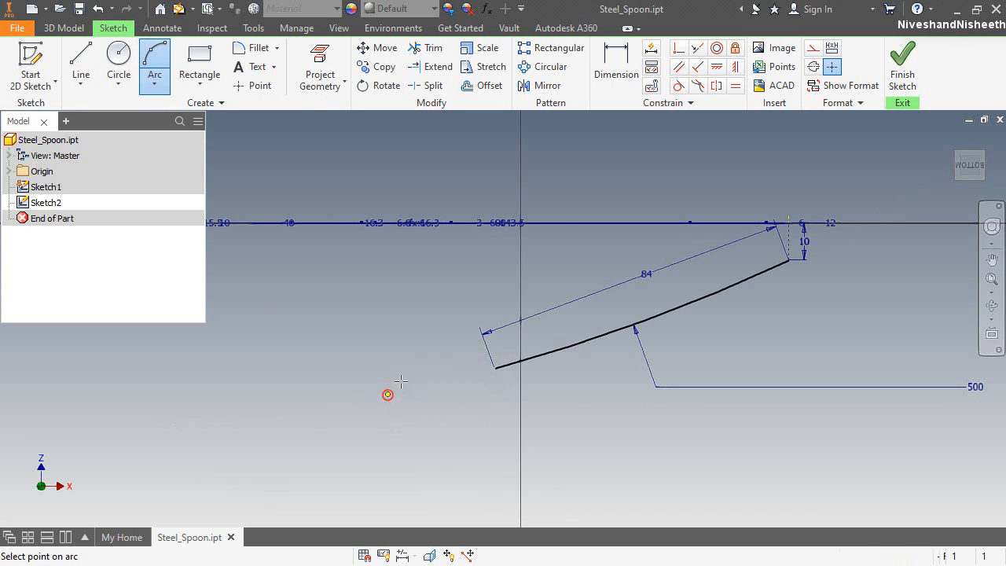
left_click(444, 366)
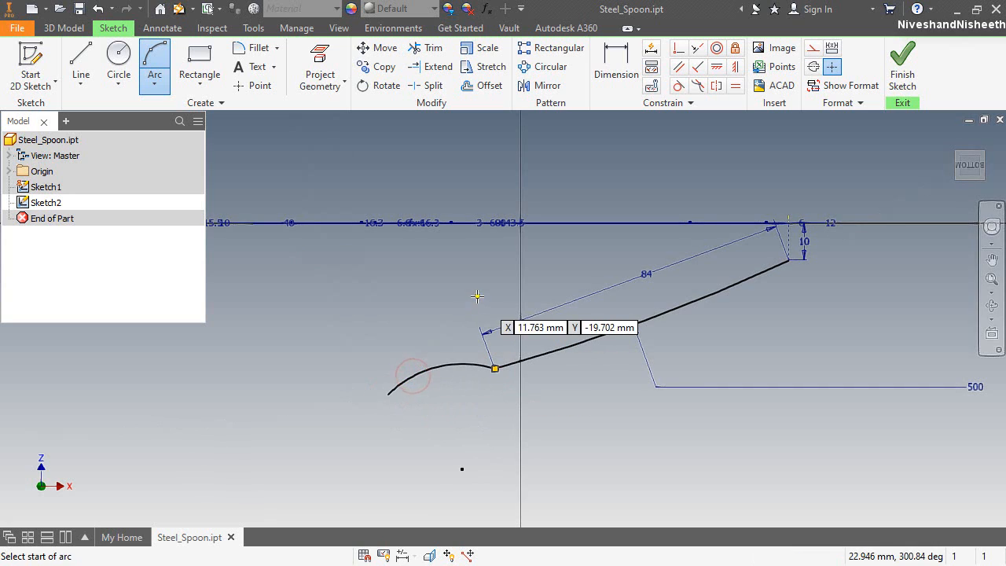
key("Escape")
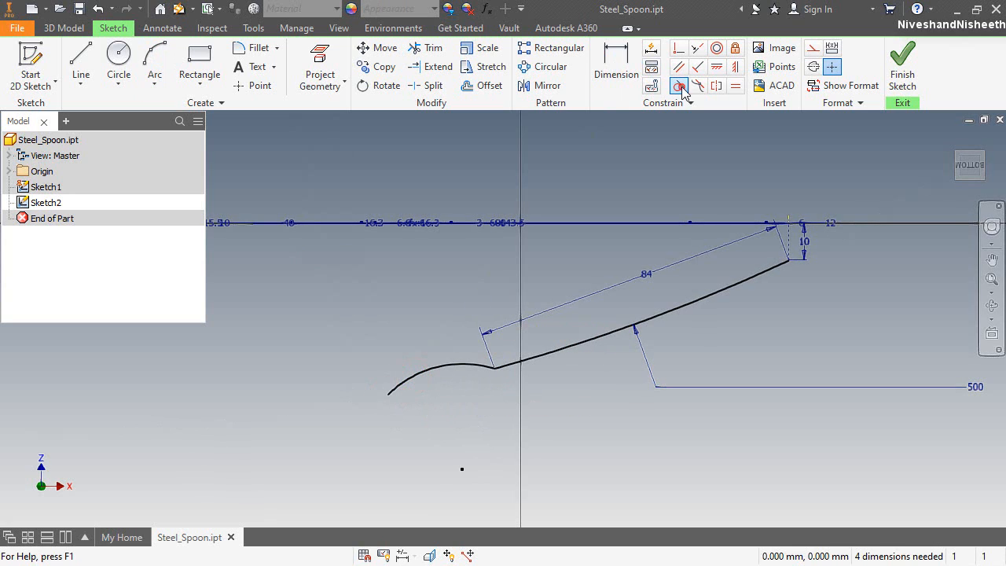
Make the long handle arc and the short neck arc tangent to each other.
left_click(681, 87)
left_click(542, 356)
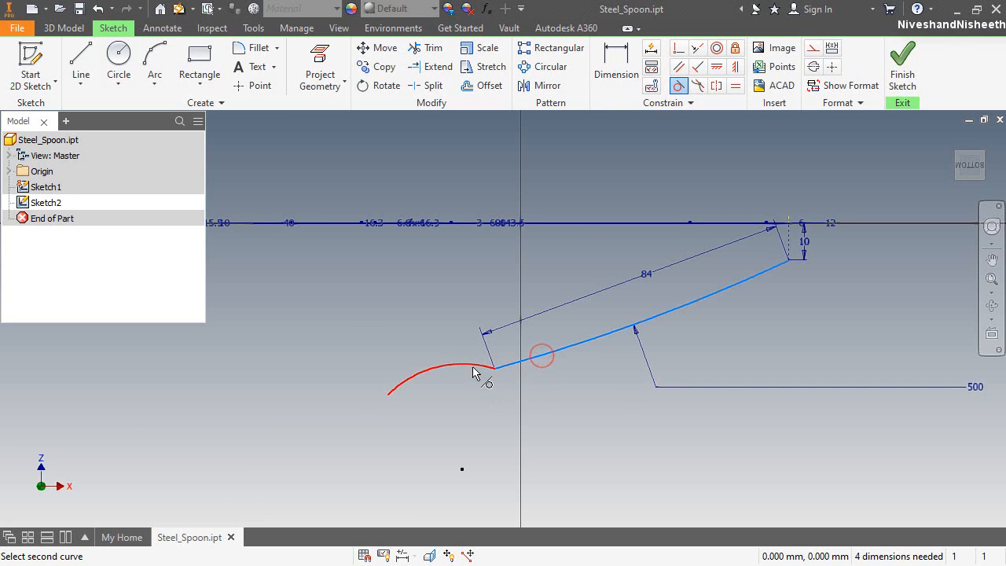
left_click(474, 373)
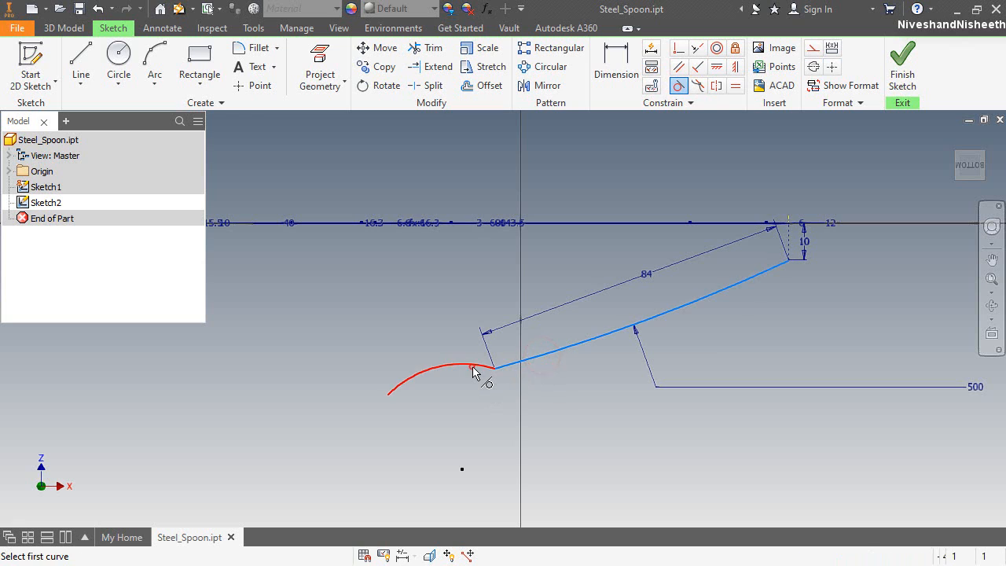
Add an aligned dimension of 12 mm between the two endpoints of the short neck arc.
left_click(621, 73)
scroll(487, 413, "up", 3)
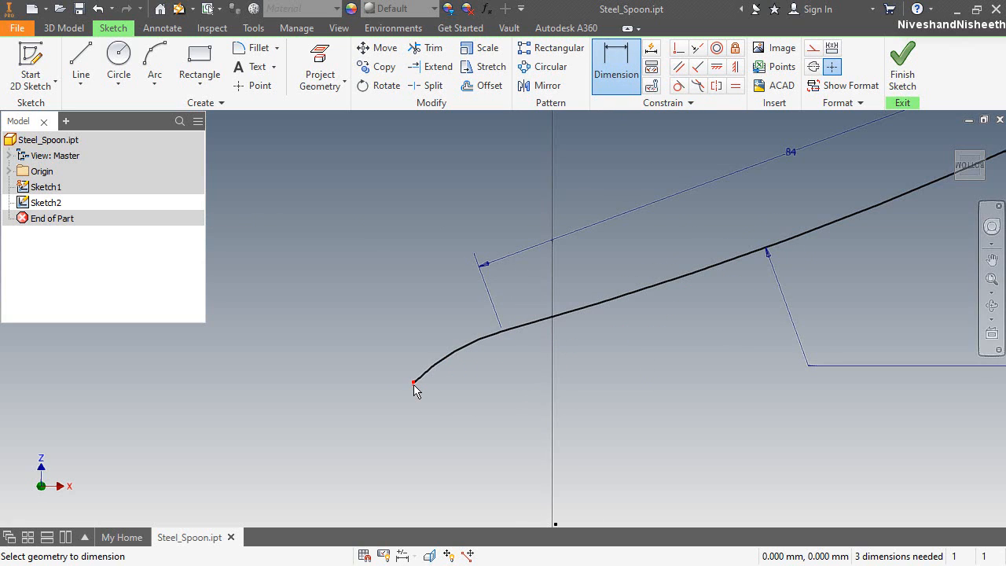
left_click(414, 383)
left_click(500, 336)
left_click(442, 330)
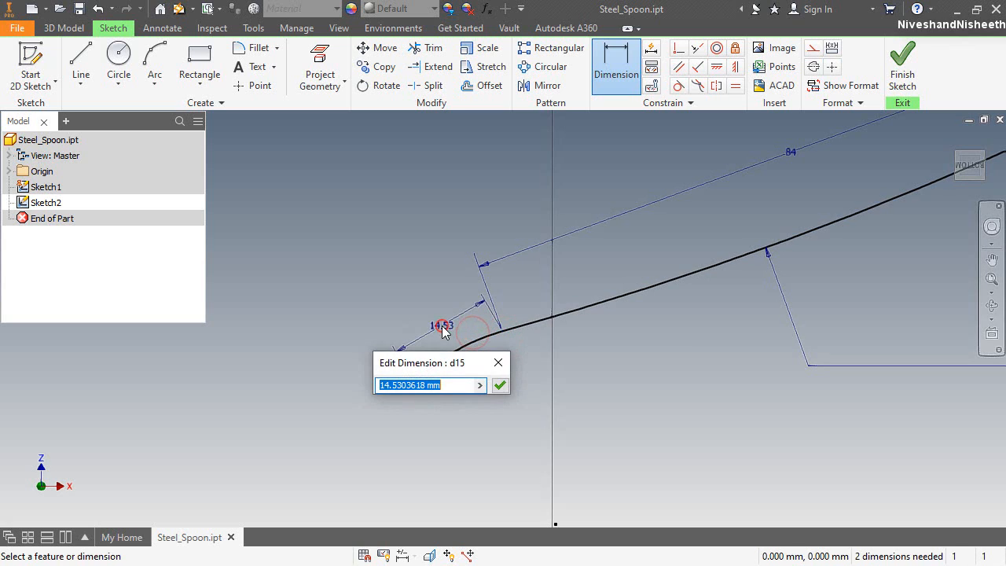
type("12")
key("Return")
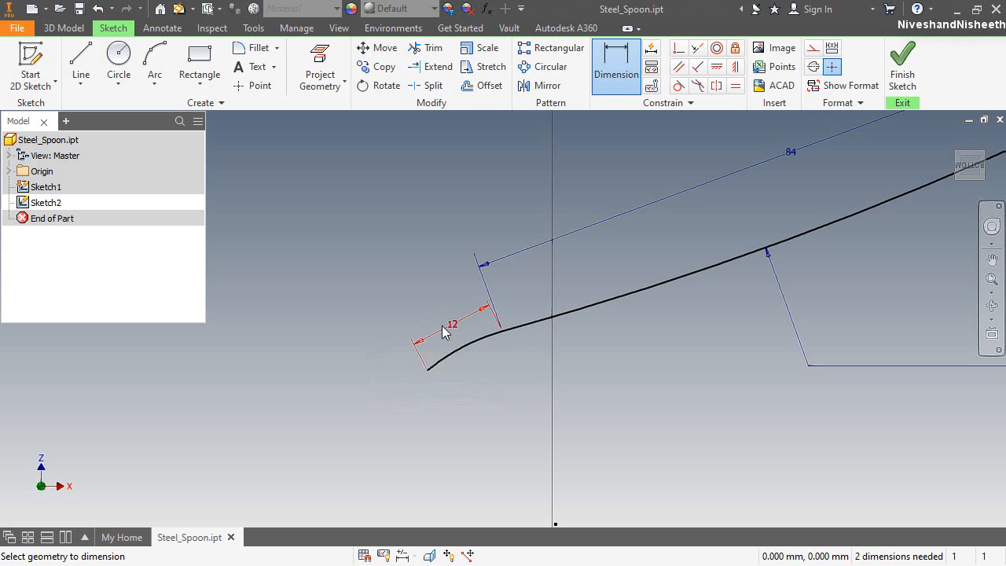
Dimension the short neck arc's radius as 20 mm.
left_click(464, 350)
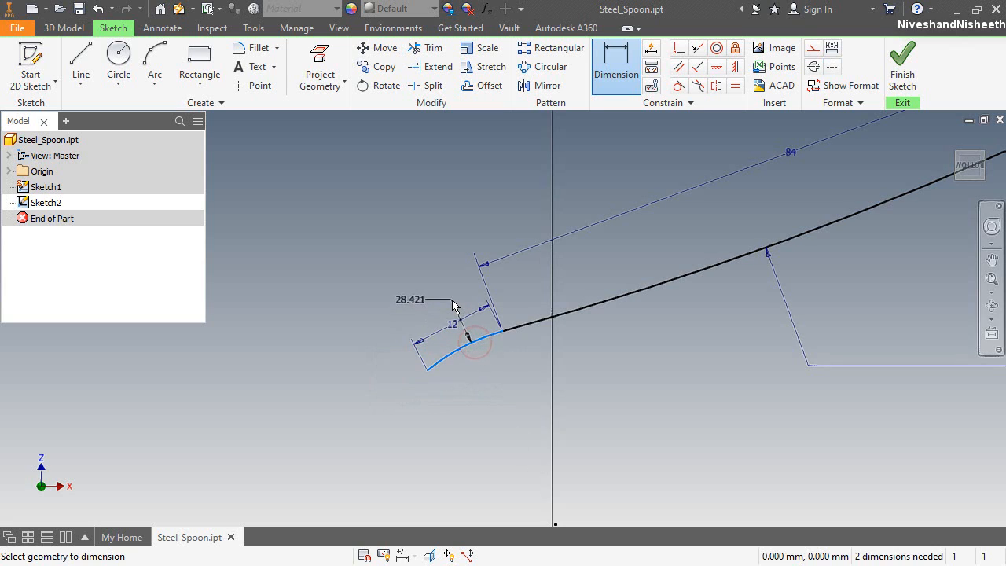
left_click(452, 302)
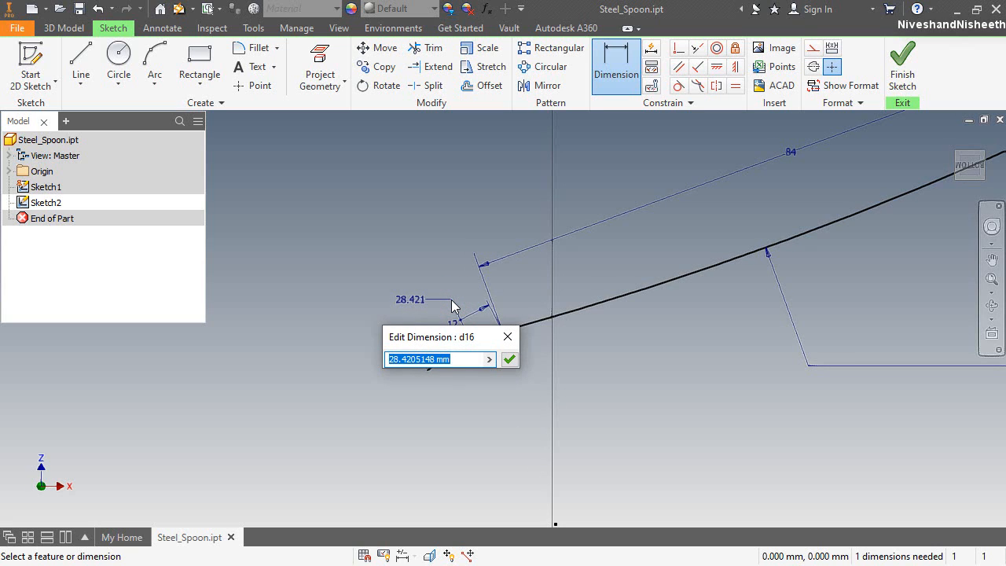
type("20")
key("Return")
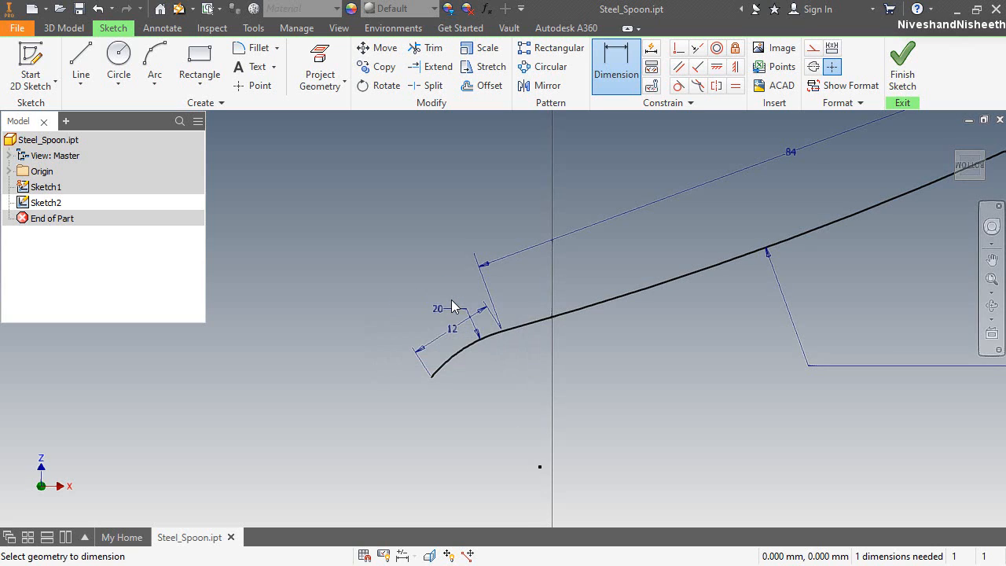
right_click(503, 393)
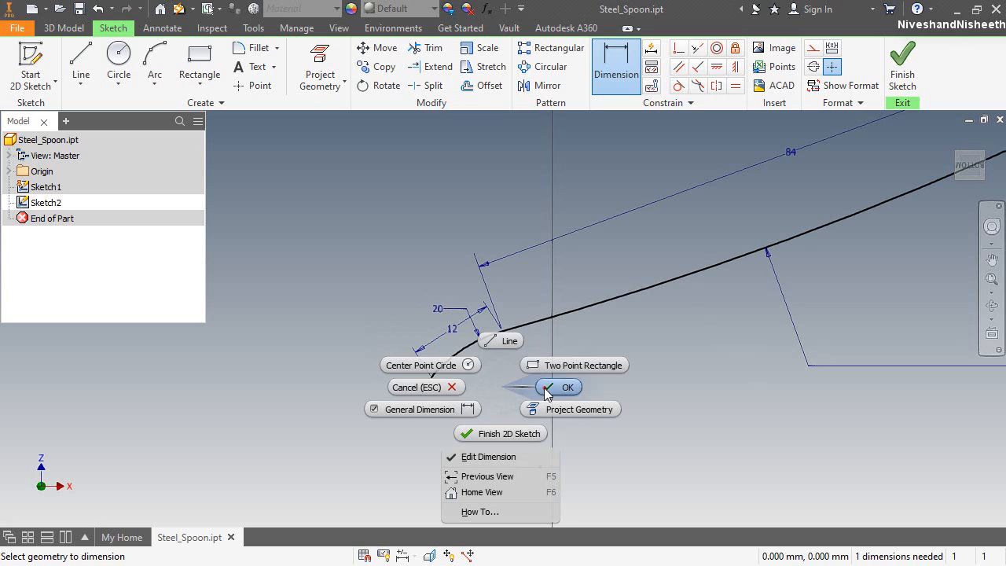
left_click(544, 388)
Sketch a downward-bulging three-point arc about 39 mm wide for the bowl, starting at the neck arc's lower end.
right_click(389, 160)
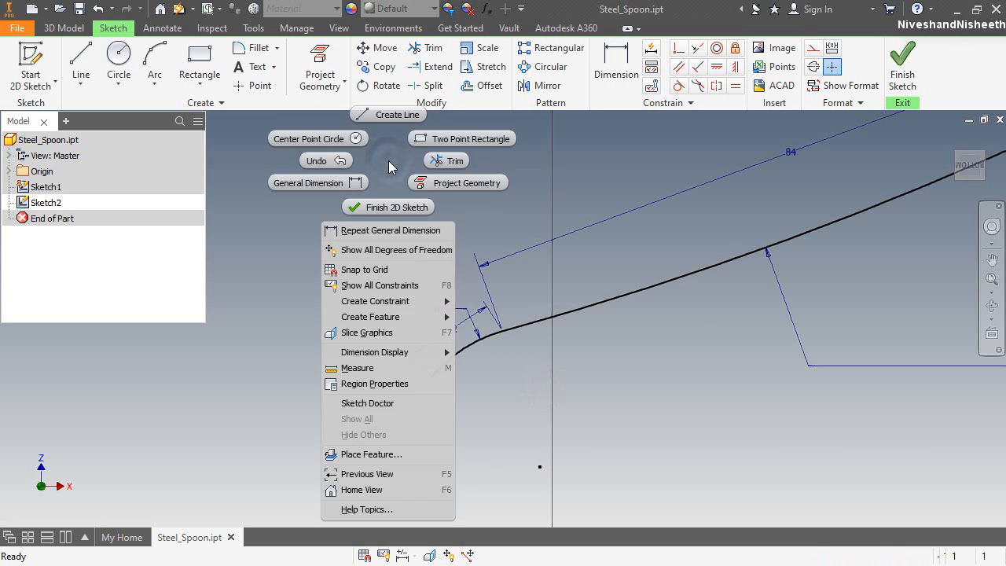
key("Escape")
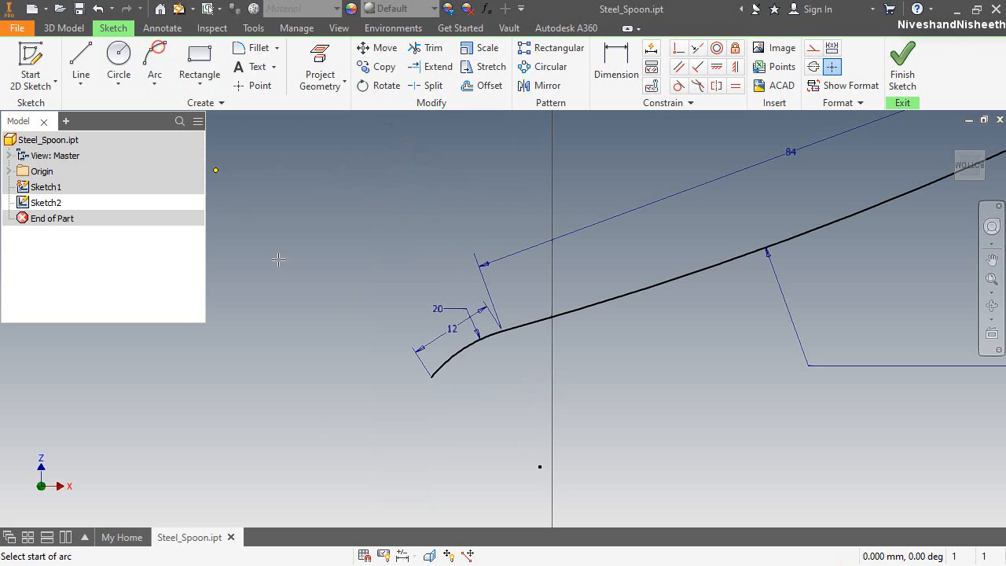
left_click(431, 377)
left_click(171, 382)
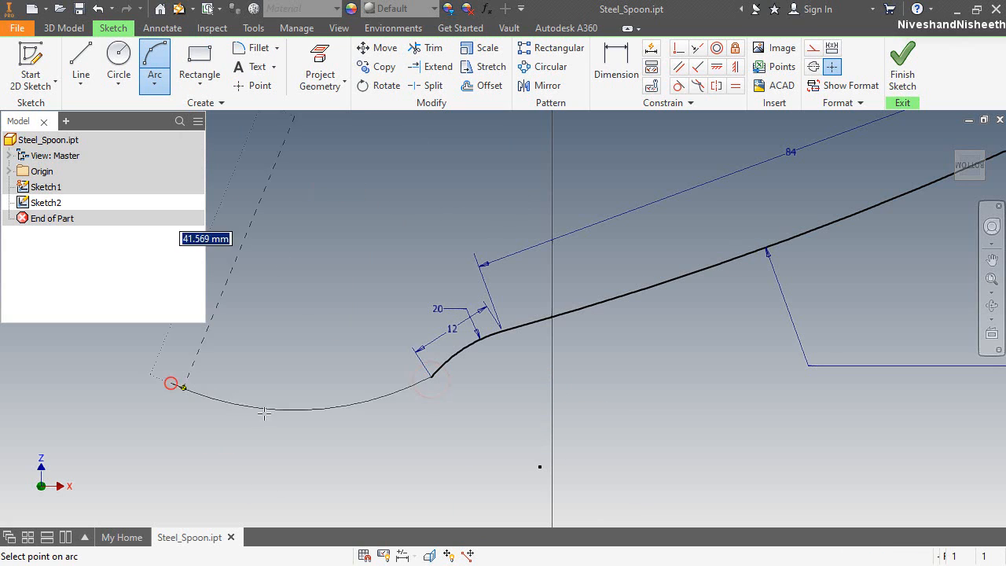
left_click(306, 427)
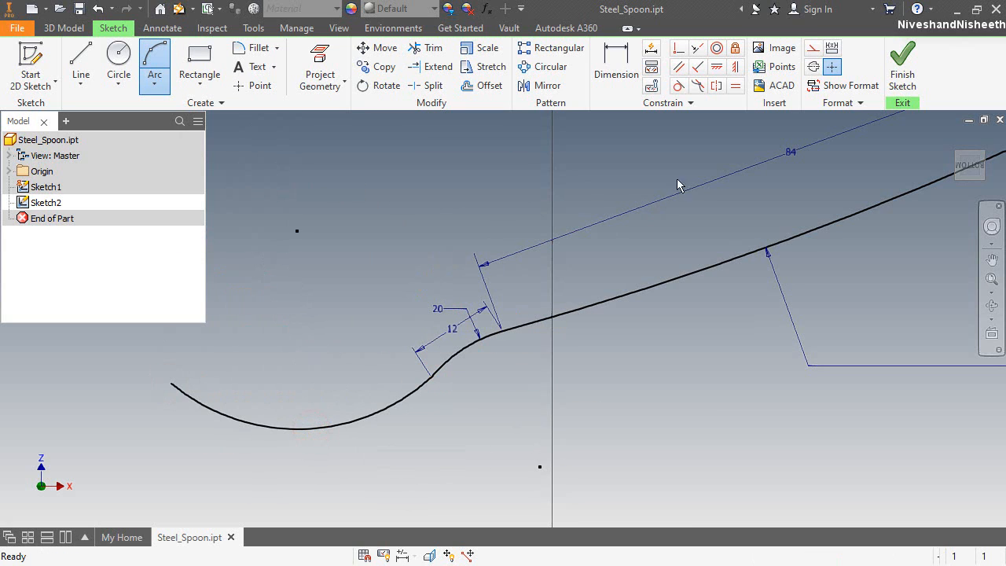
Make the bowl arc tangent to the short neck arc.
left_click(679, 86)
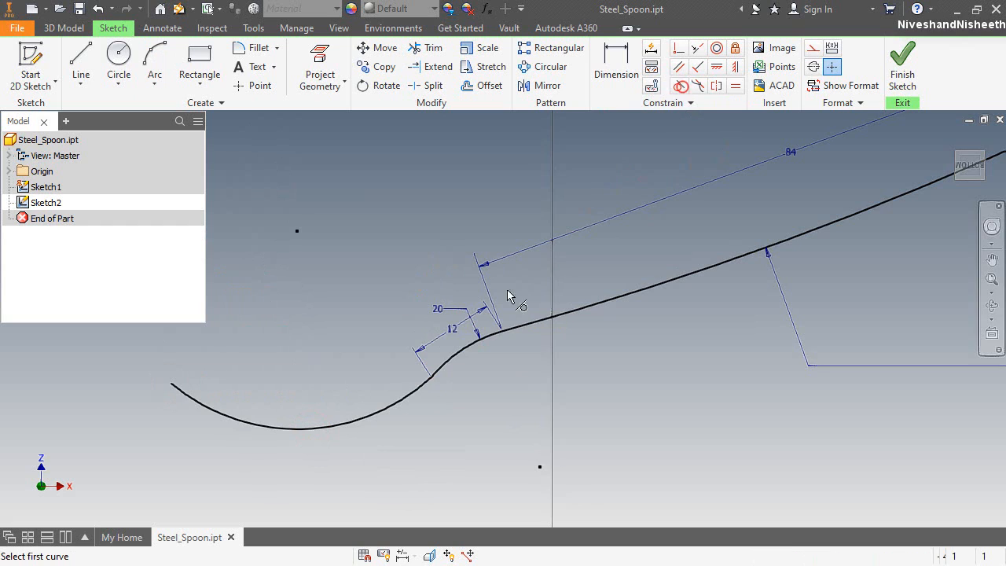
left_click(415, 390)
left_click(455, 357)
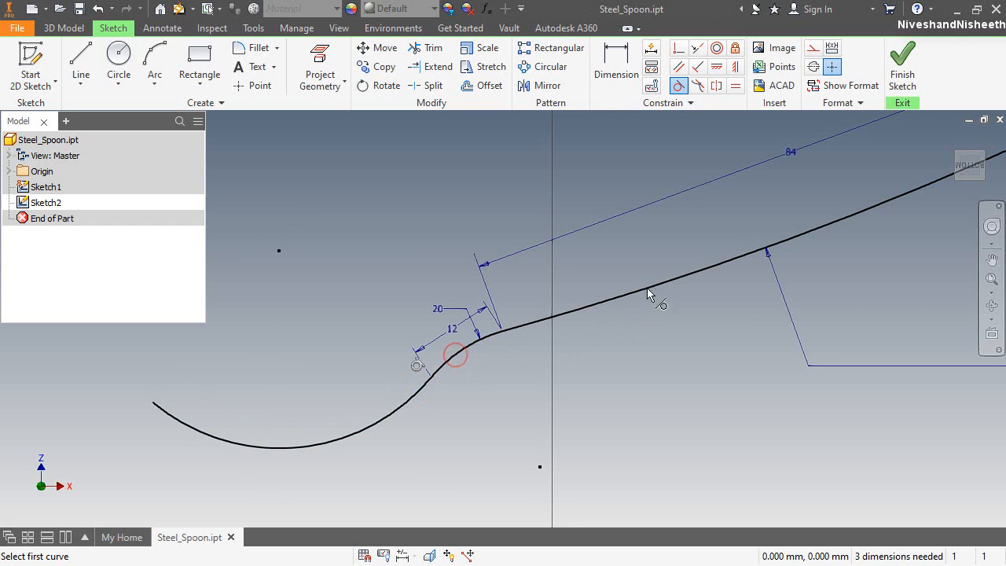
Add a horizontal dimension of 54 mm between the bowl arc's endpoints, placed below the arc.
left_click(616, 68)
scroll(730, 277, "down", 3)
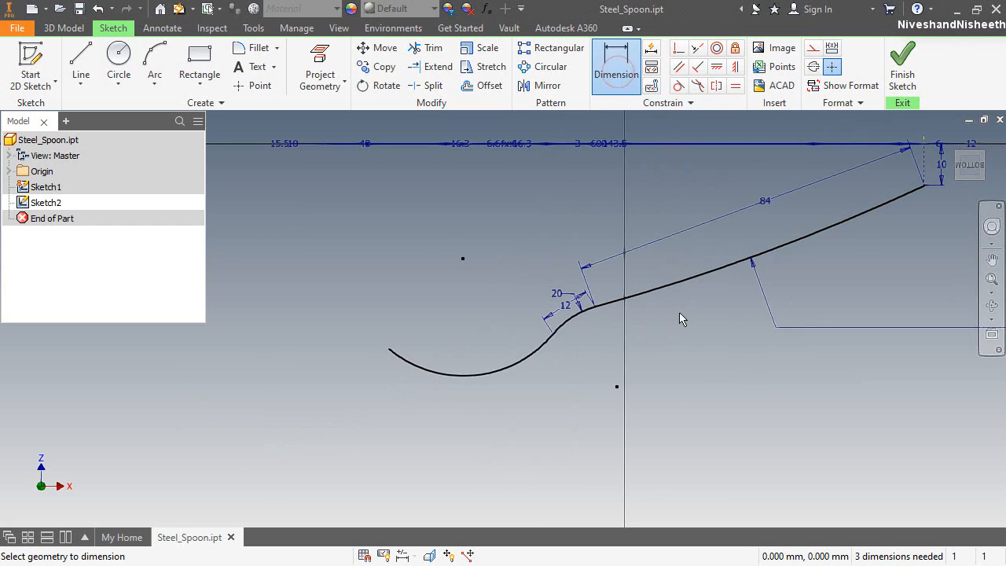
left_click(390, 350)
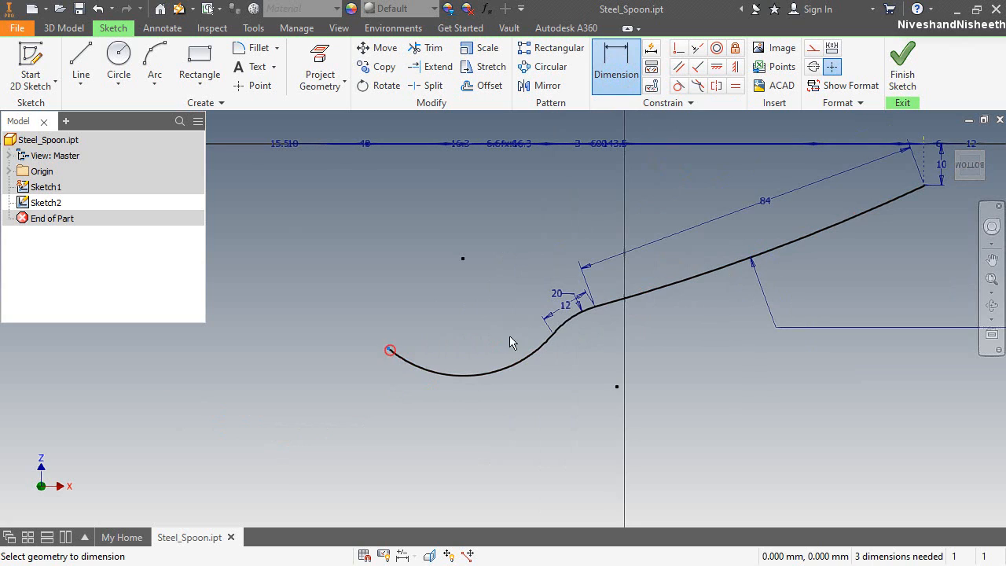
left_click(554, 334)
left_click(477, 397)
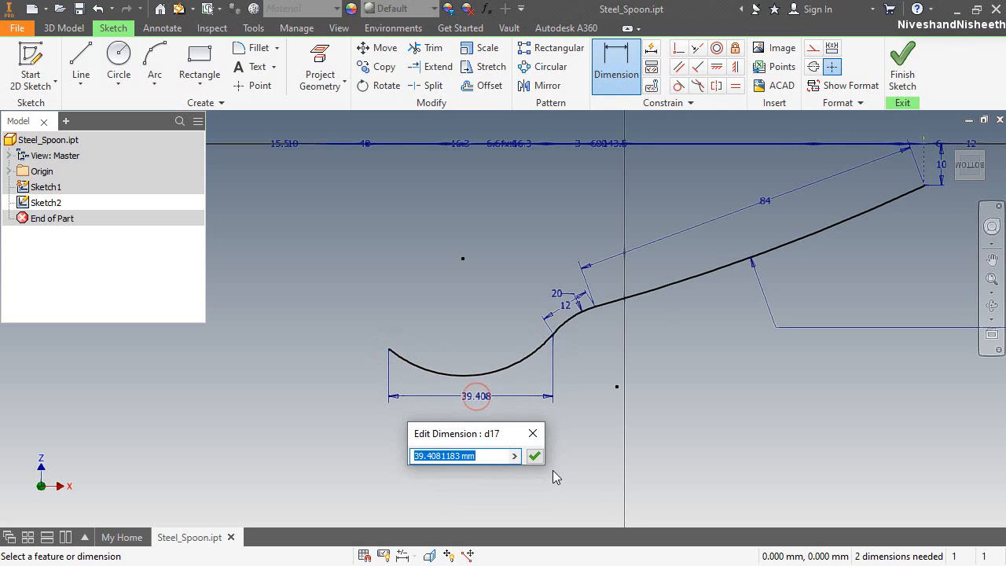
type("54")
key("Return")
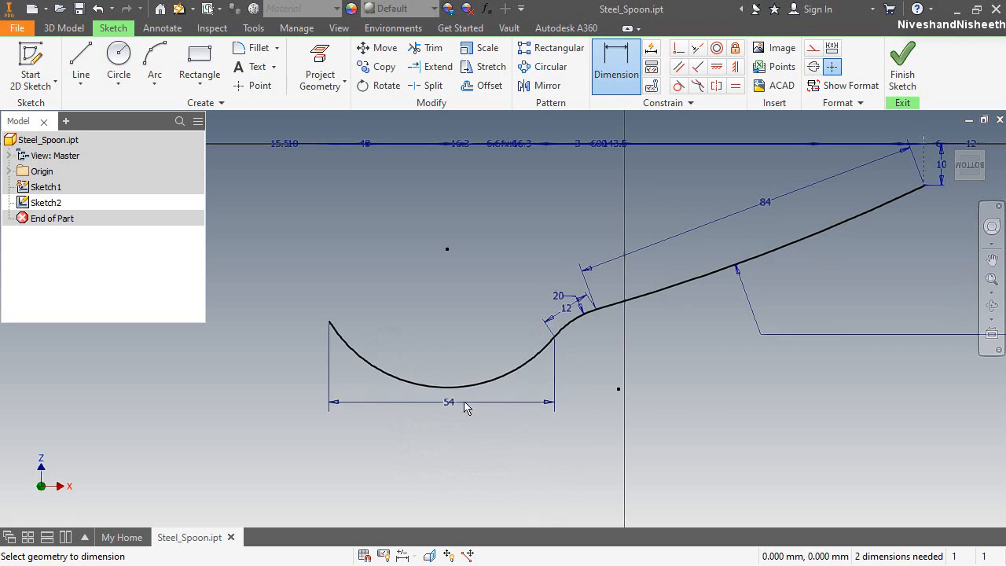
Dimension the bowl arc's radius as 40 mm and move the neck arc's 12 mm dimension beneath the curve.
left_click(367, 359)
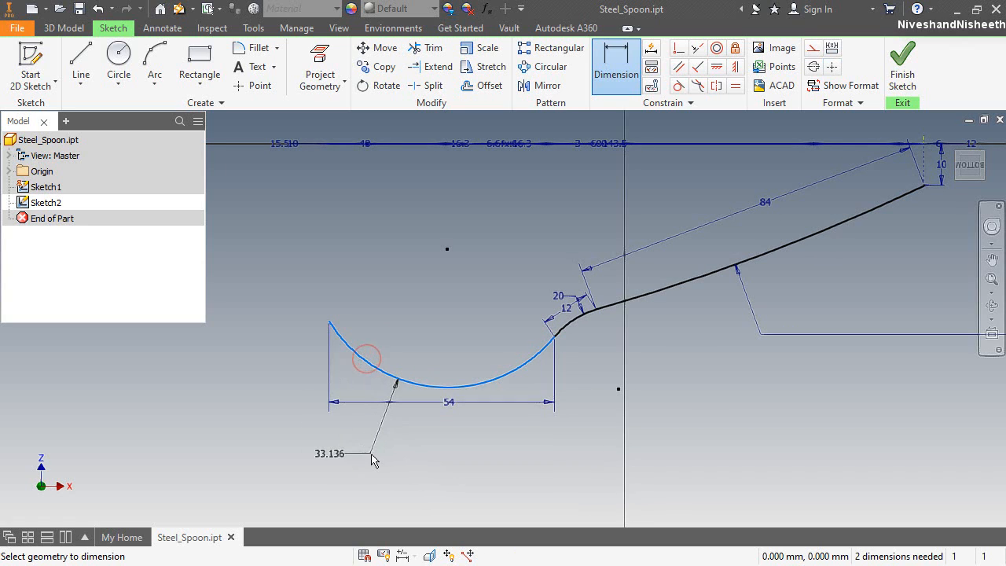
left_click(372, 455)
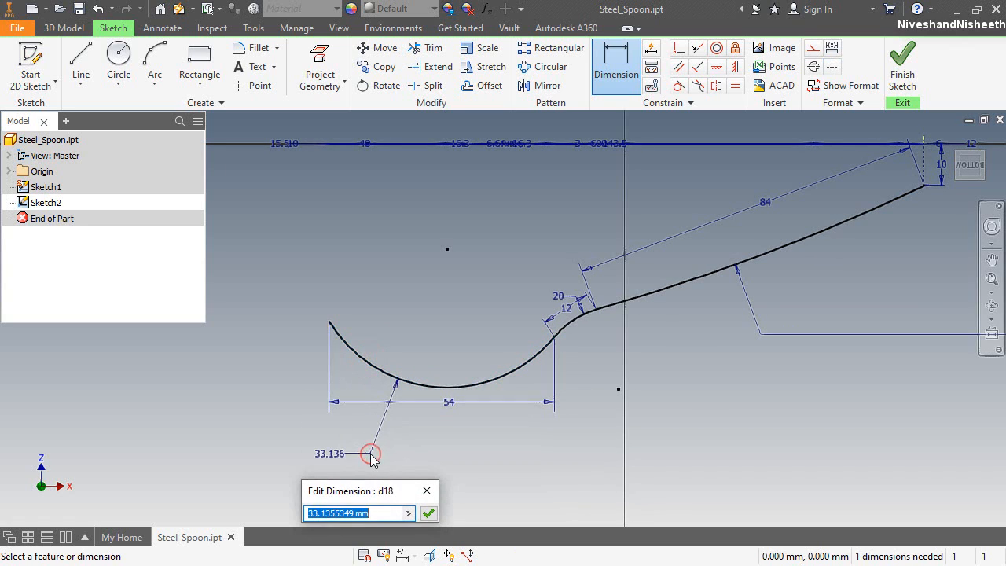
type("40")
key("Return")
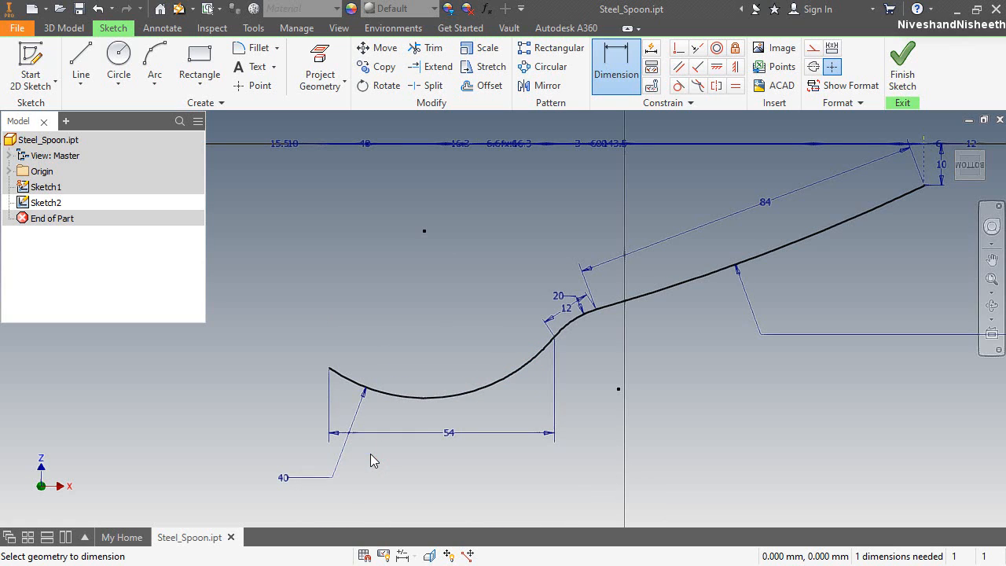
right_click(466, 290)
left_click(515, 292)
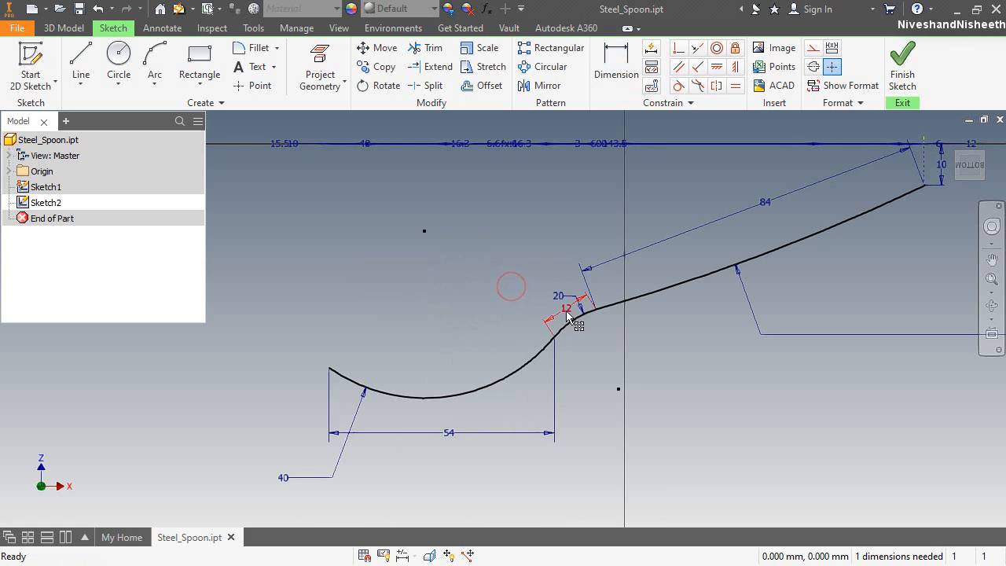
mouse_move(580, 321)
left_mouse_down()
mouse_move(589, 341)
mouse_move(568, 322)
left_mouse_up()
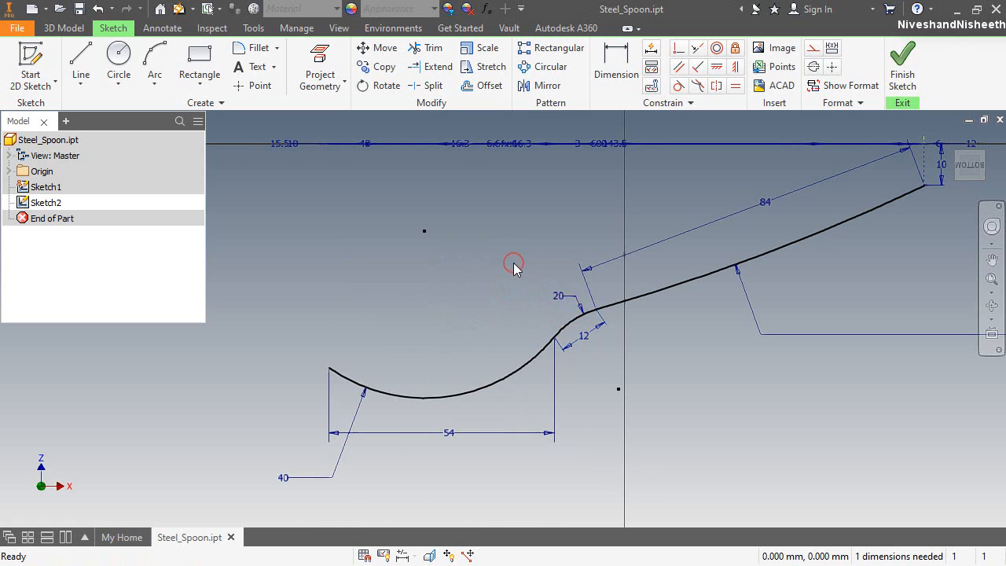
Add a horizontal overall dimension of 143.5 mm from the bowl tip to the handle's upper end, placed above the profile.
scroll(466, 294, "up", 3)
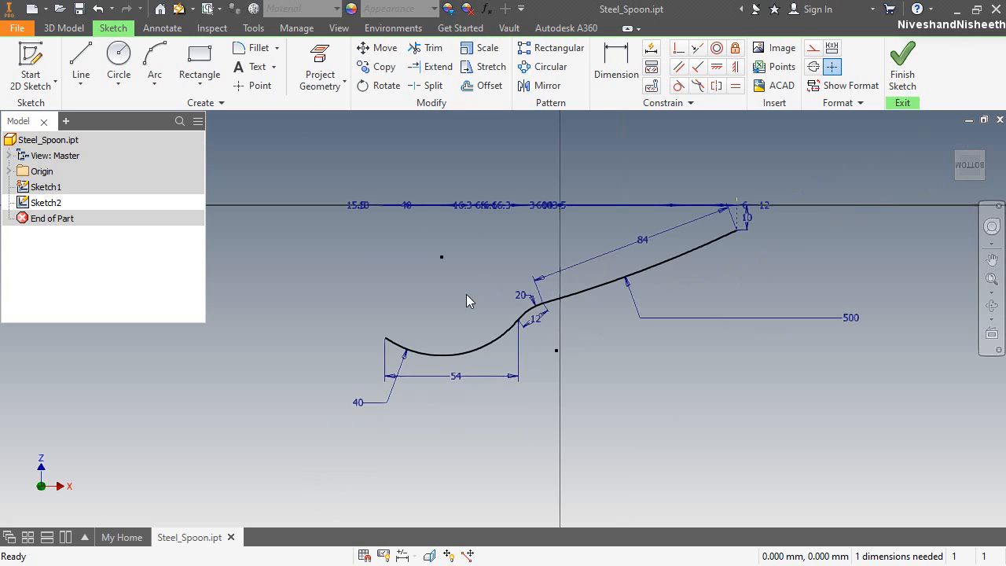
left_click(629, 70)
left_click(383, 337)
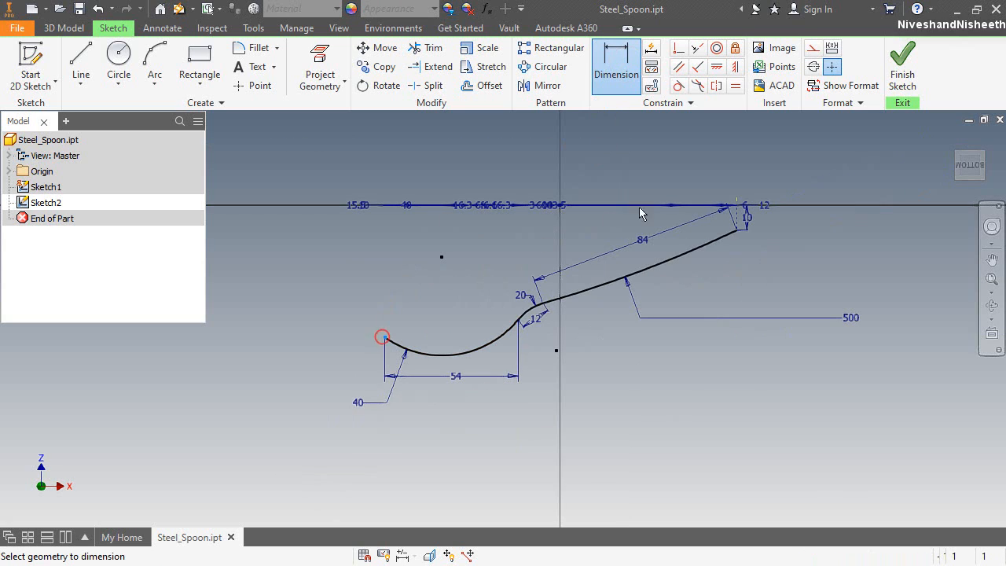
left_click(739, 230)
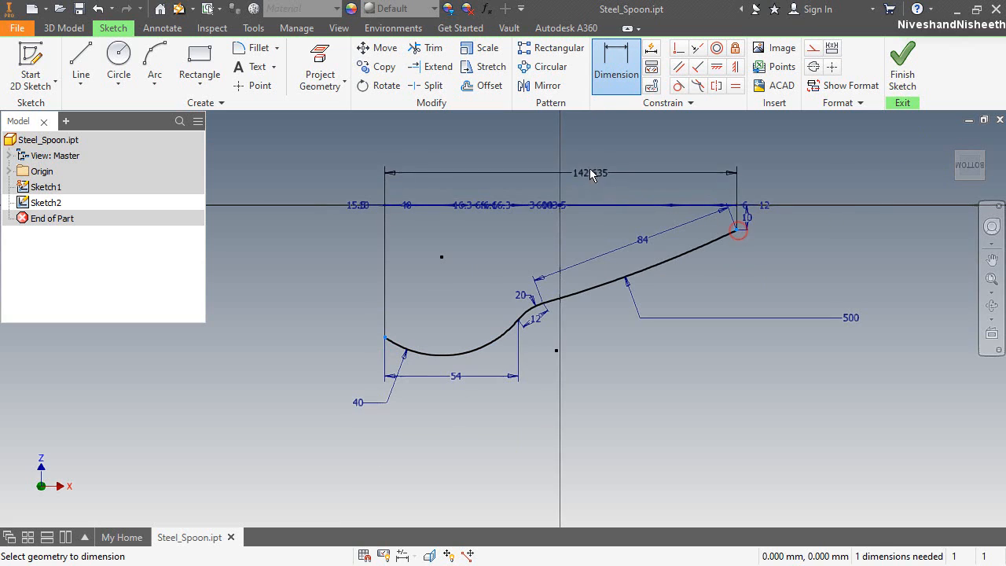
left_click(586, 162)
type("143.5")
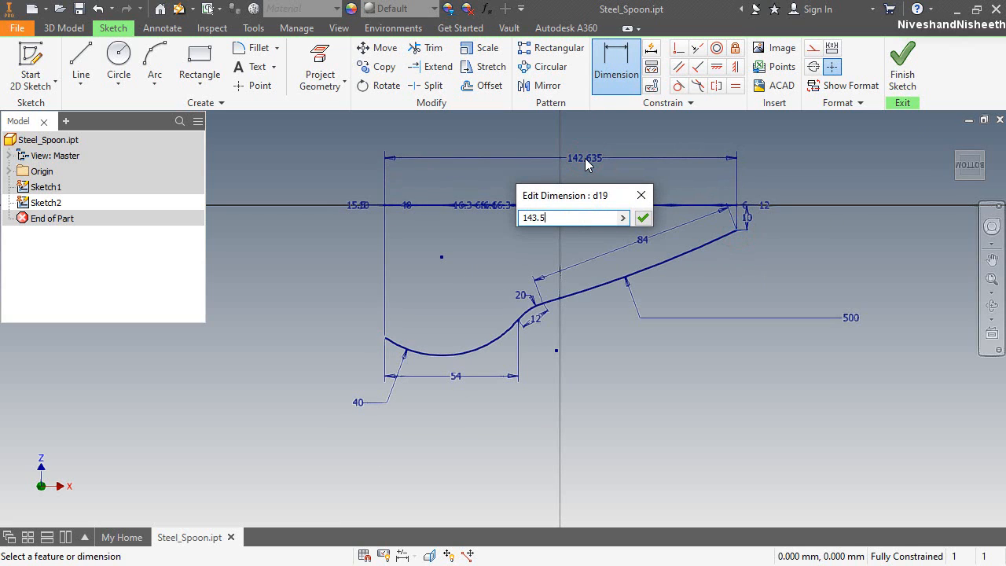
key("Return")
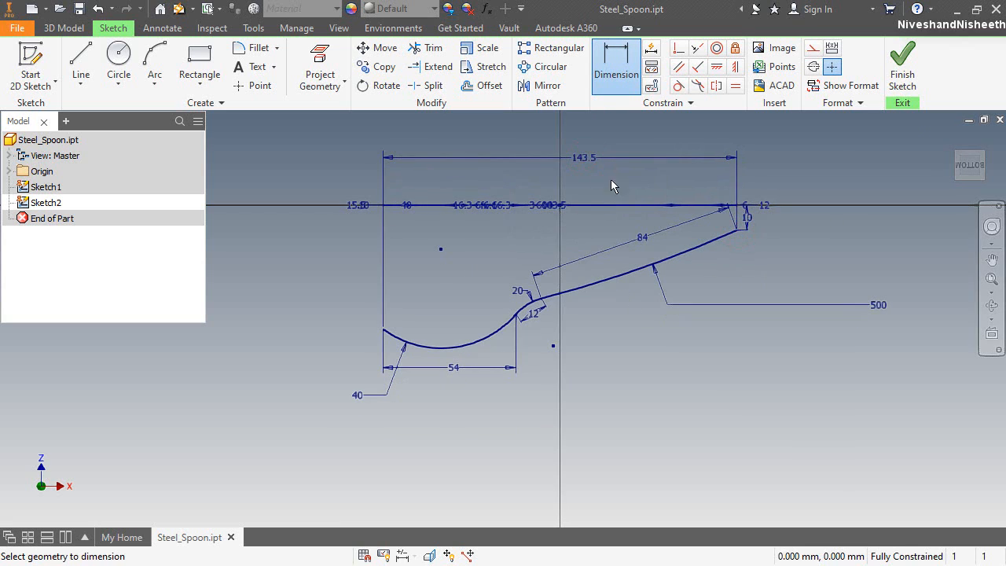
right_click(623, 172)
left_click(667, 172)
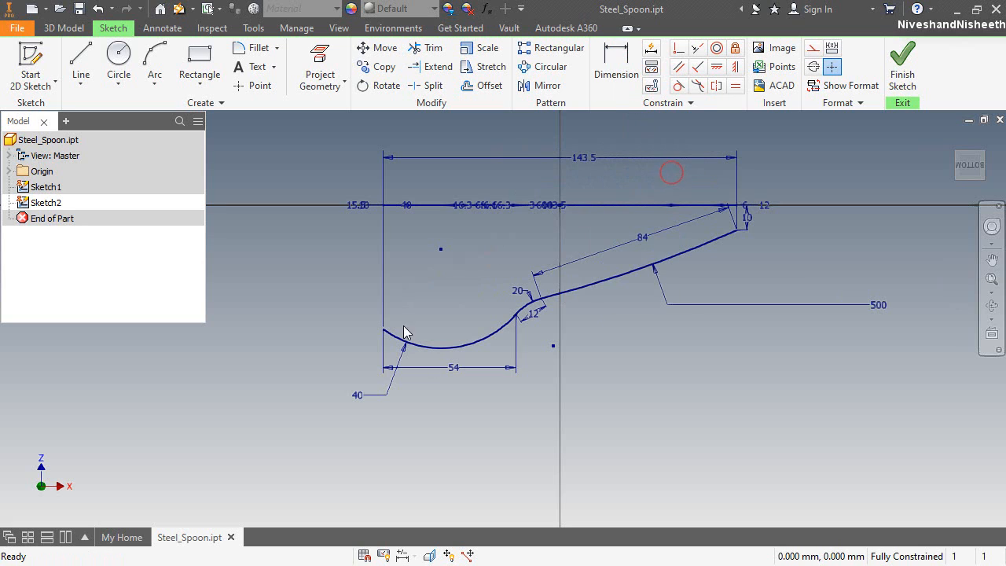
Finish the side-profile sketch and check it together with the top-view outline in a 3D corner view.
left_click(899, 472)
left_click(911, 67)
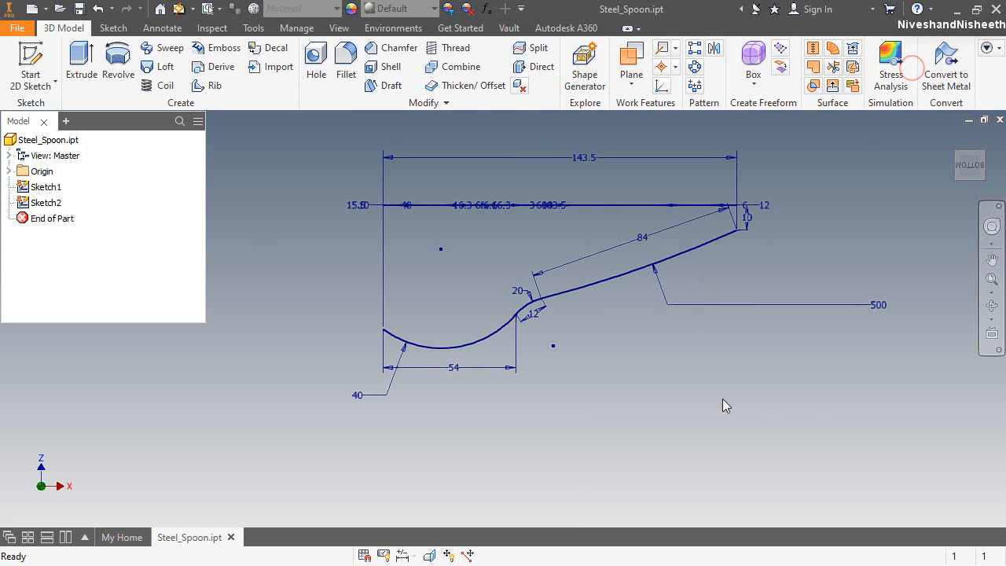
left_click(958, 160)
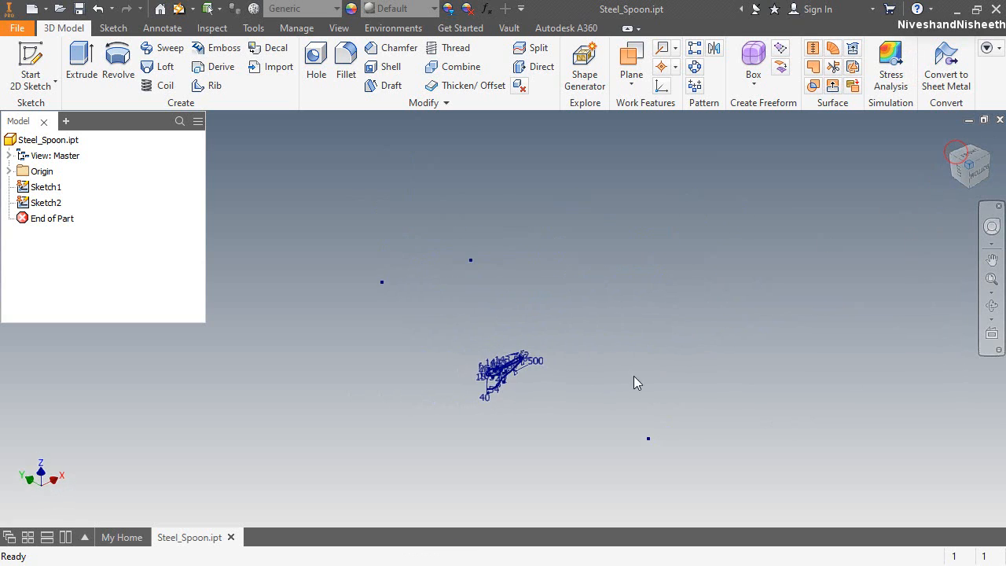
scroll(511, 338, "up", 3)
scroll(516, 322, "up", 3)
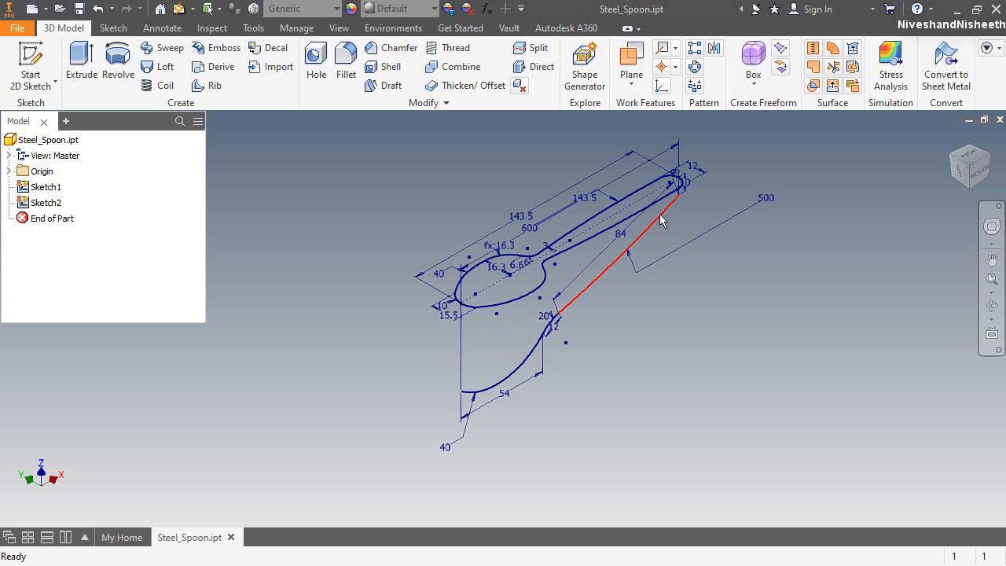
left_click(992, 259)
mouse_move(673, 327)
left_mouse_down()
mouse_move(636, 348)
mouse_move(611, 341)
left_mouse_up()
right_click(660, 319)
left_click(653, 403)
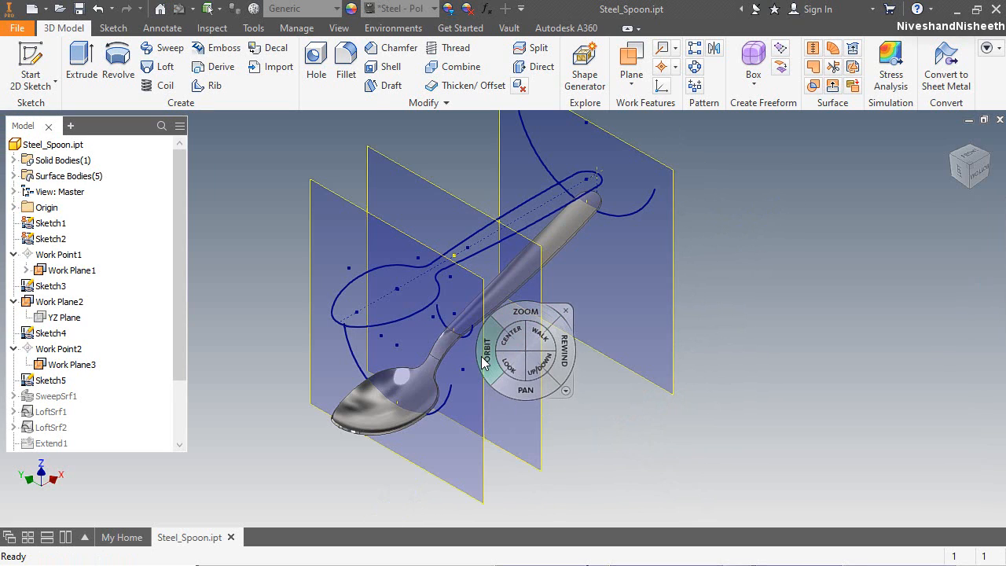
Examine the finished spoon model with its three work planes and cross-section sketches from several angles.
mouse_move(489, 362)
left_mouse_down()
mouse_move(485, 414)
mouse_move(472, 303)
mouse_move(420, 289)
mouse_move(283, 306)
mouse_move(322, 351)
left_mouse_up()
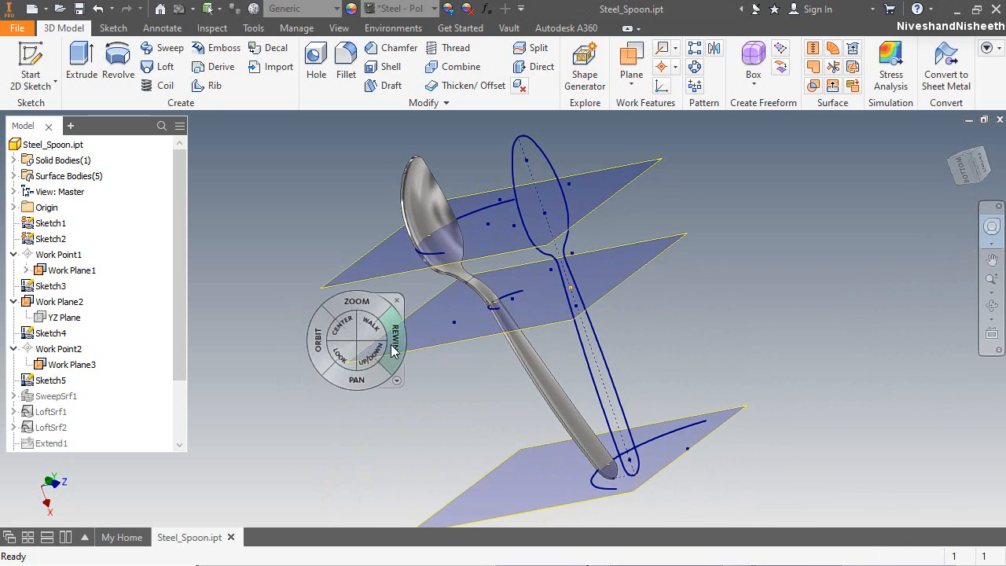
left_click_drag(391, 345, 334, 346)
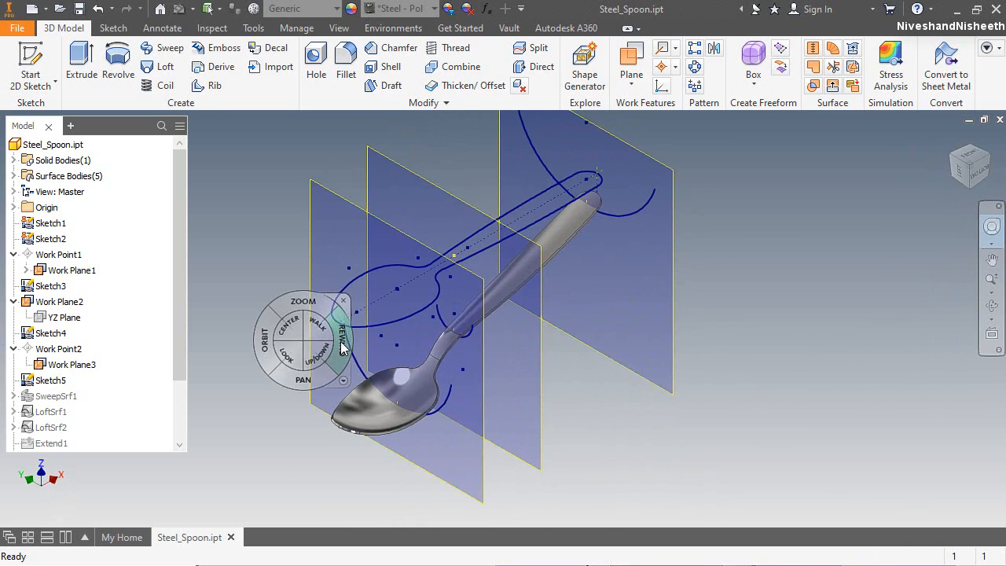
left_click(345, 301)
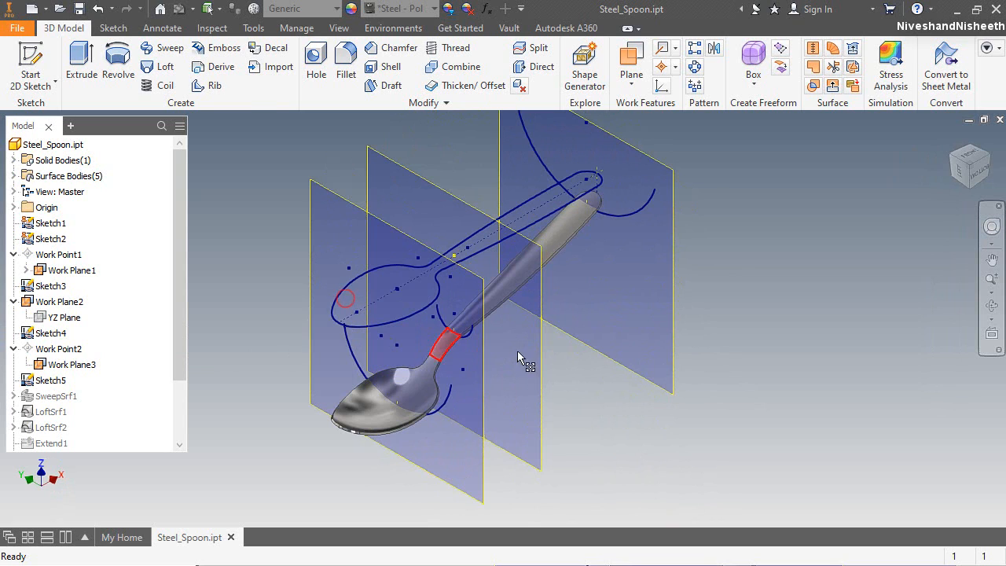
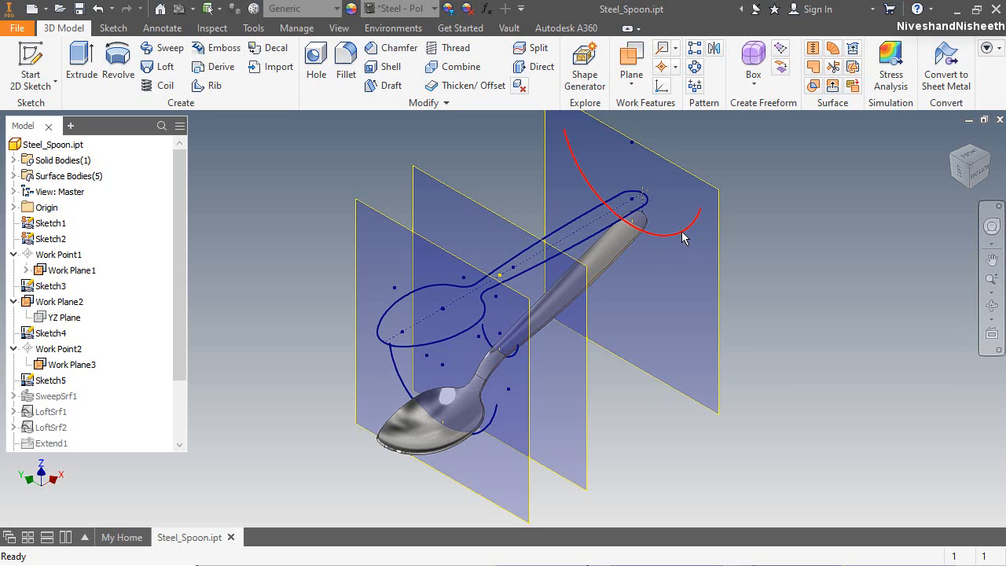
left_click(992, 305)
left_click_drag(507, 338, 371, 140)
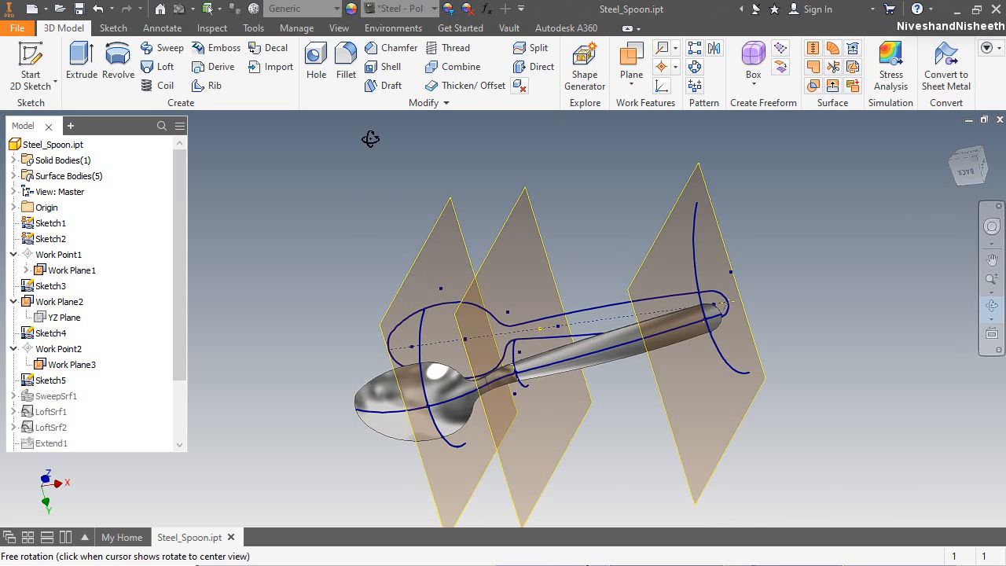
scroll(577, 393, "down", 4)
scroll(577, 391, "up", 2)
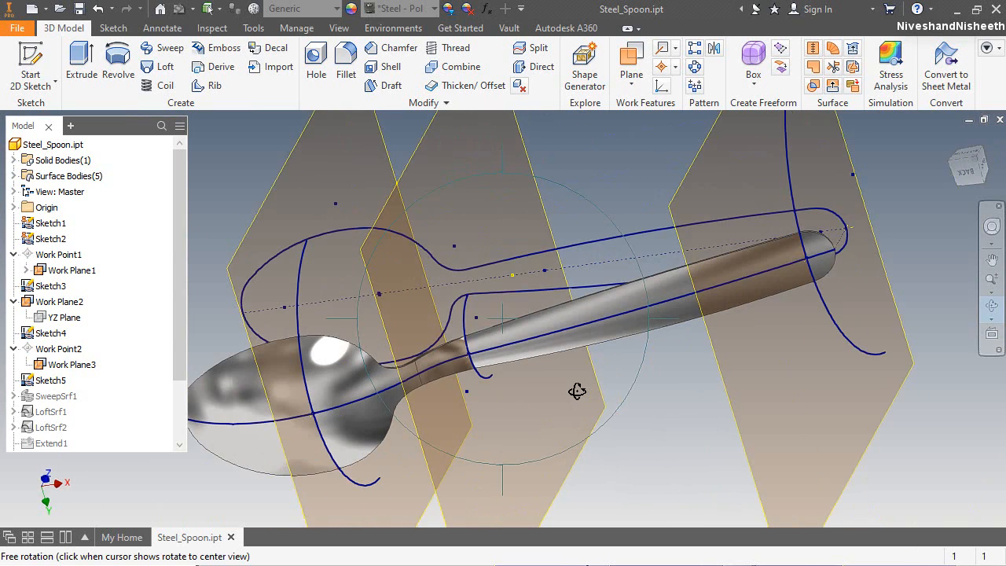
left_click(992, 226)
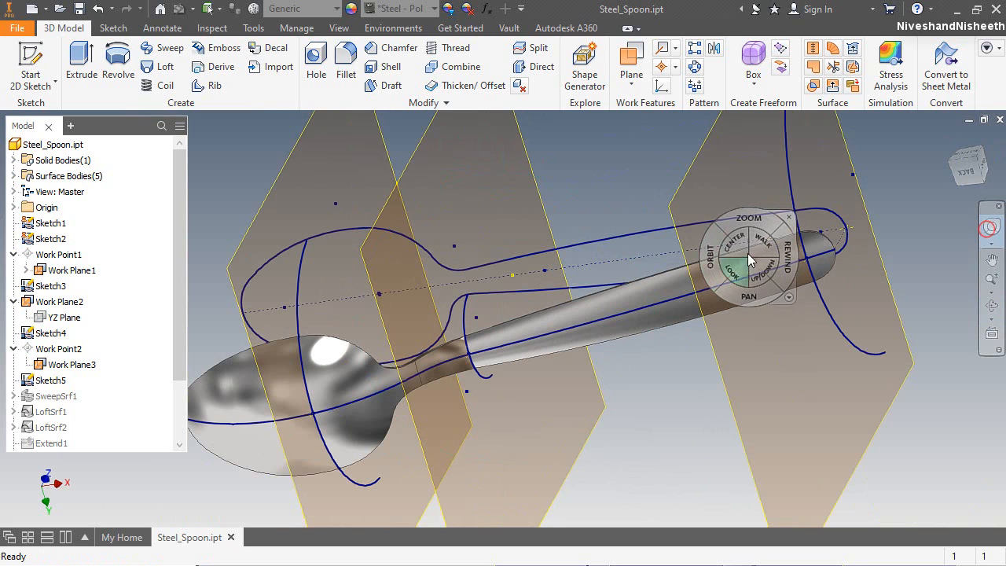
left_click_drag(786, 253, 730, 227)
left_click(735, 217)
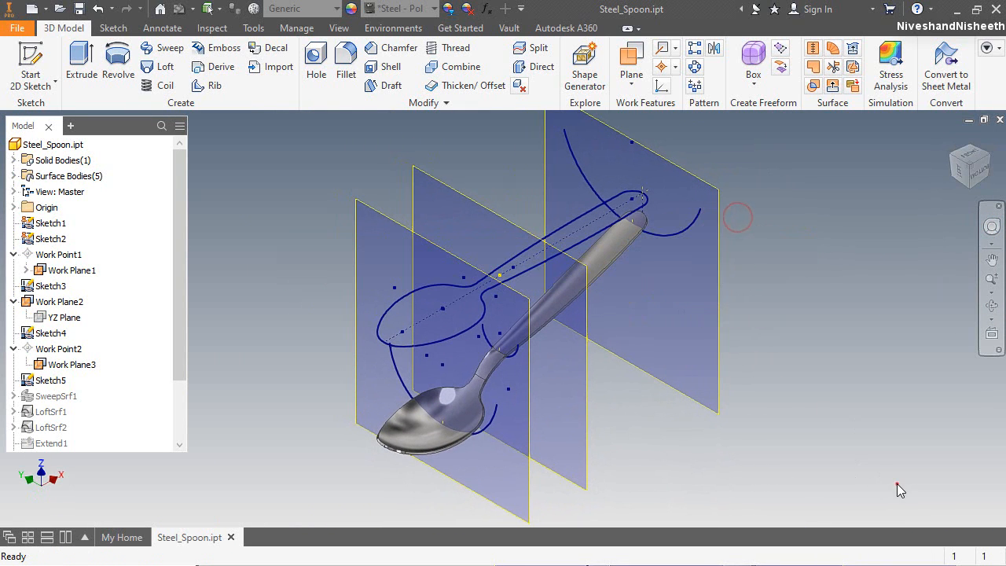
left_click(897, 485)
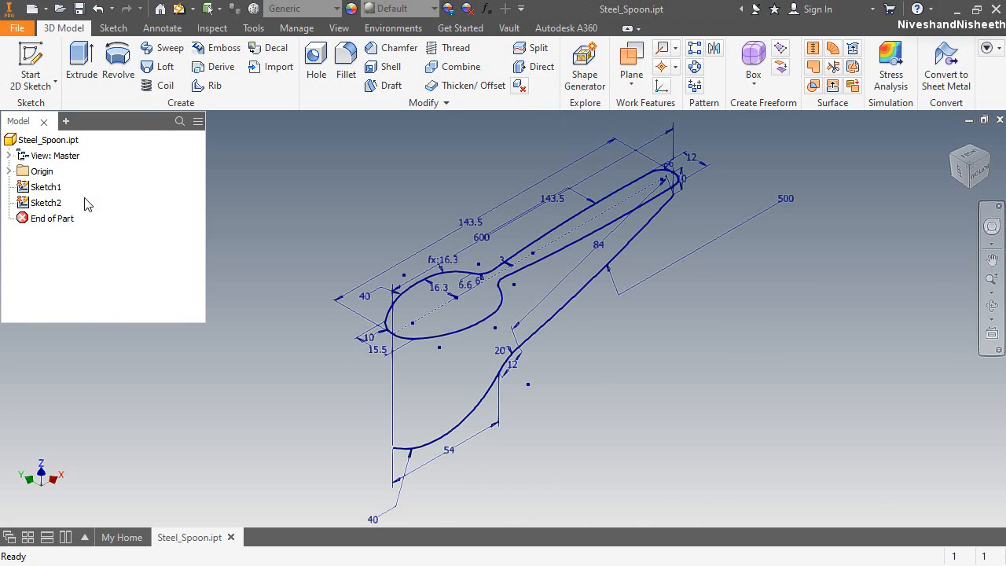
Make the origin's YZ plane visible in the part containing the outline and side-profile sketches.
left_click(10, 172)
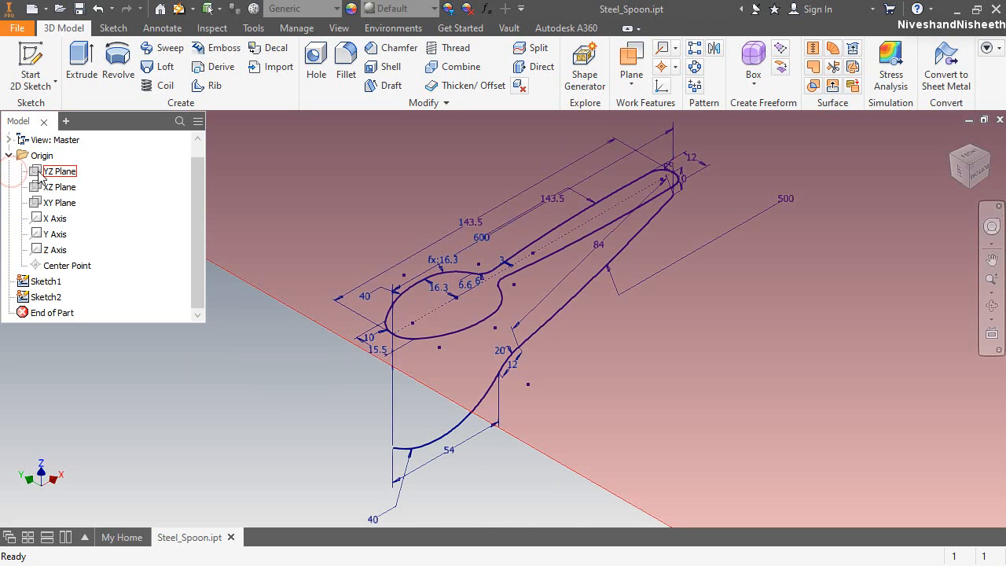
left_click(41, 173)
right_click(41, 173)
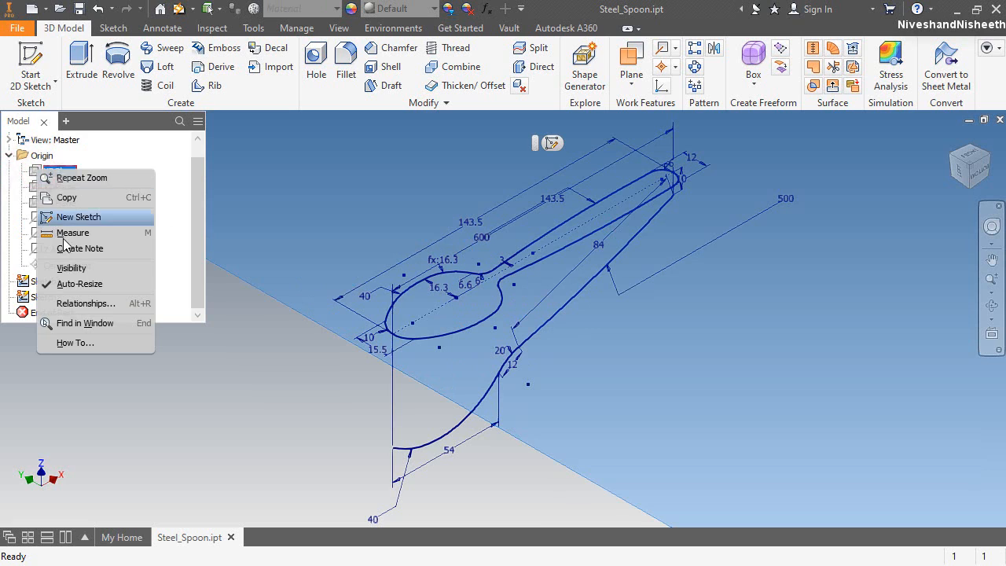
left_click(74, 269)
scroll(497, 342, "down", 5)
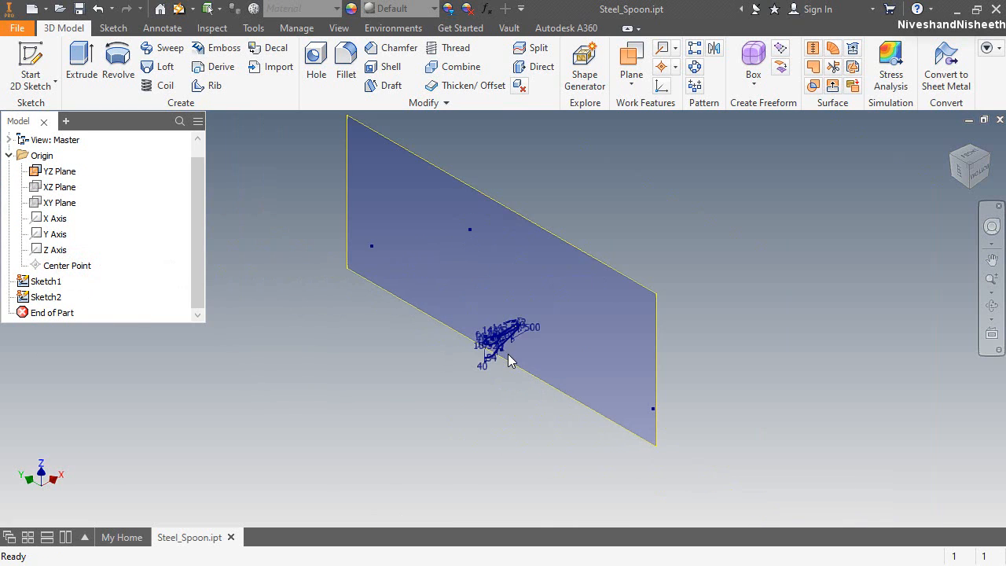
scroll(501, 351, "up", 5)
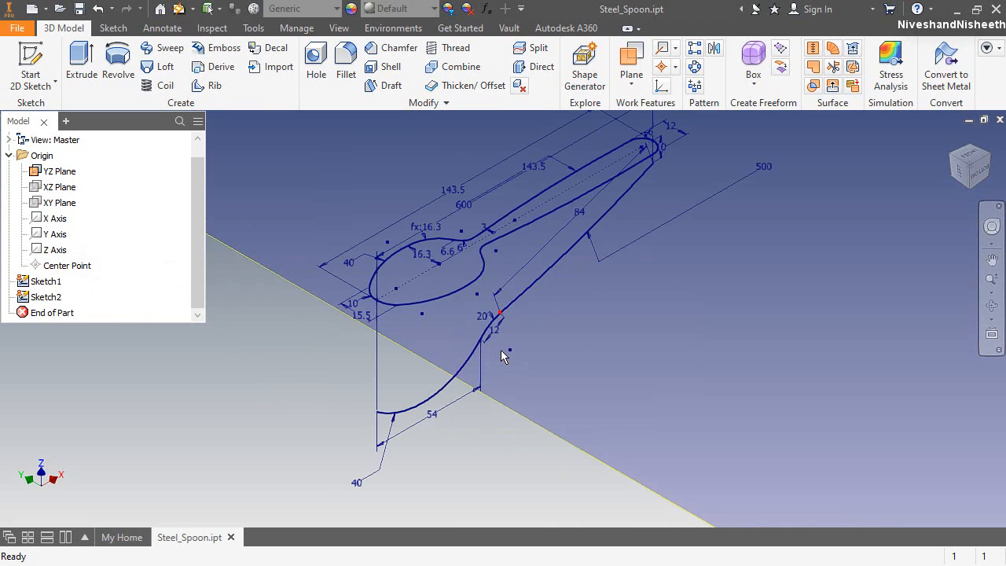
Create a work plane offset from the YZ plane by -39.25 mm, so it crosses the spoon's bowl.
left_click(625, 82)
left_click(704, 154)
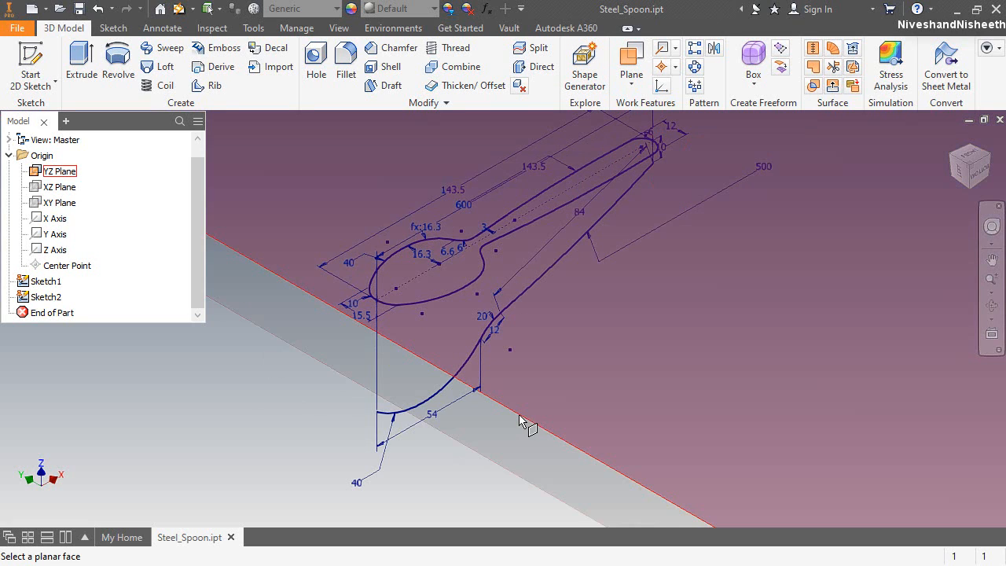
left_click(518, 418)
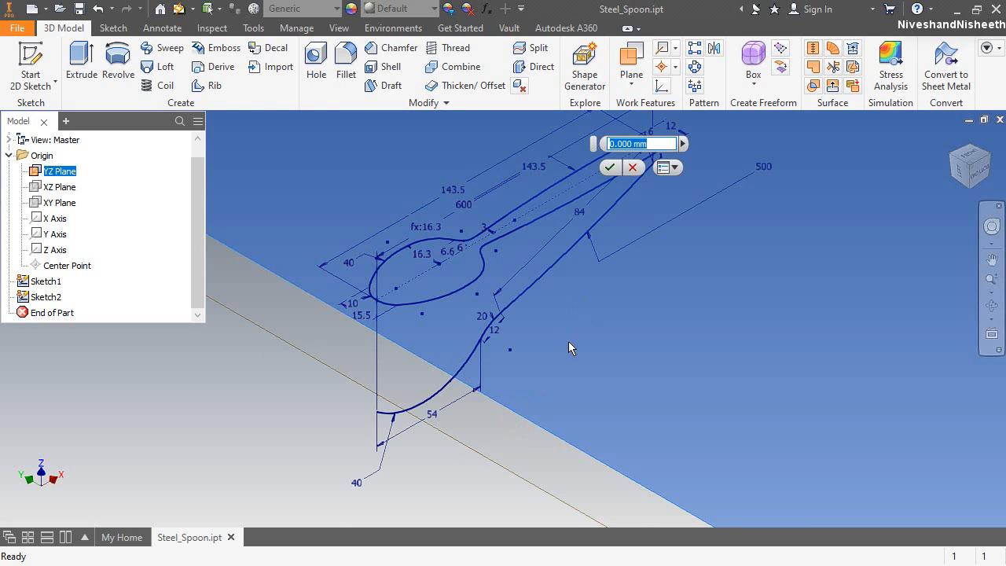
scroll(530, 368, "down", 5)
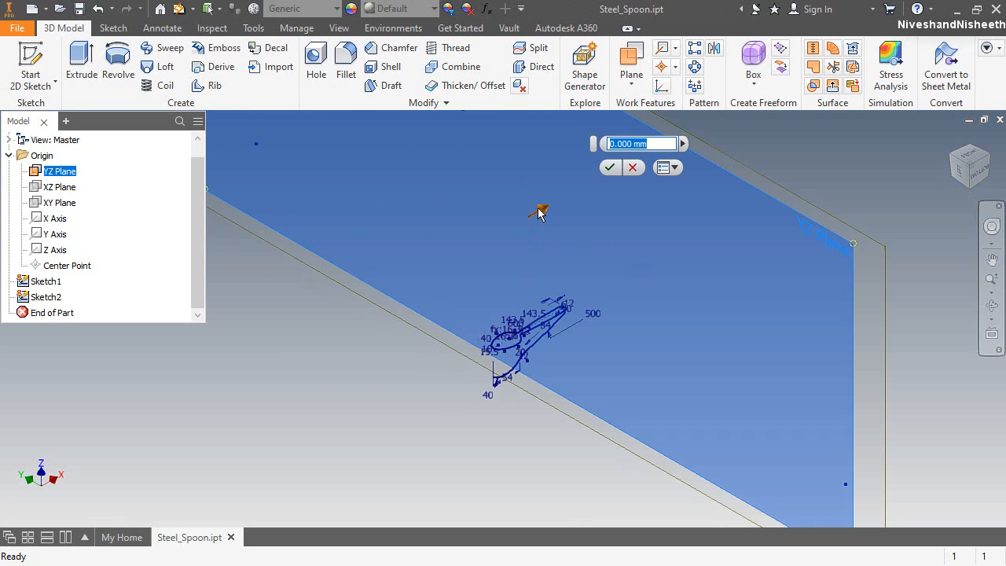
left_click_drag(539, 212, 454, 258)
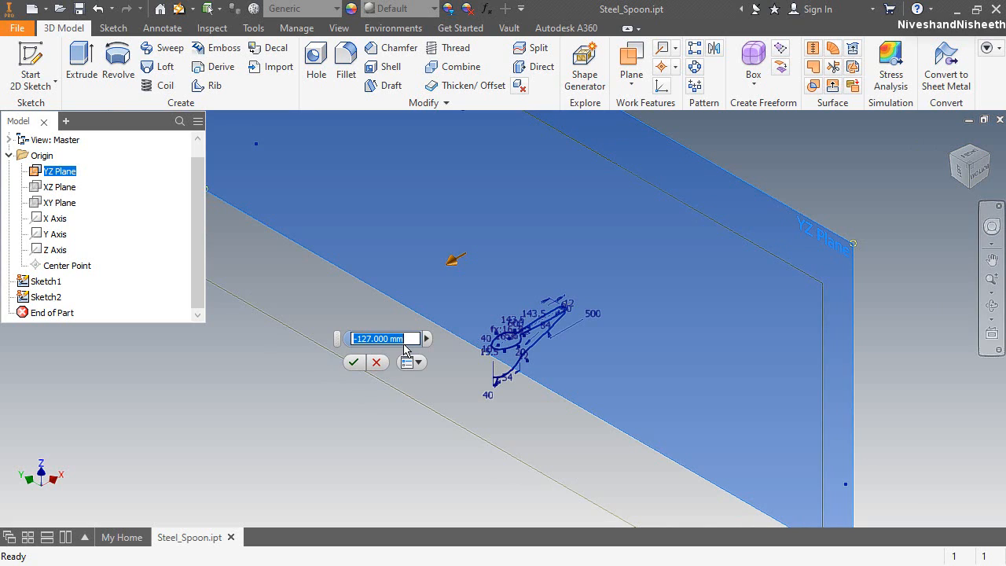
type("-39.25")
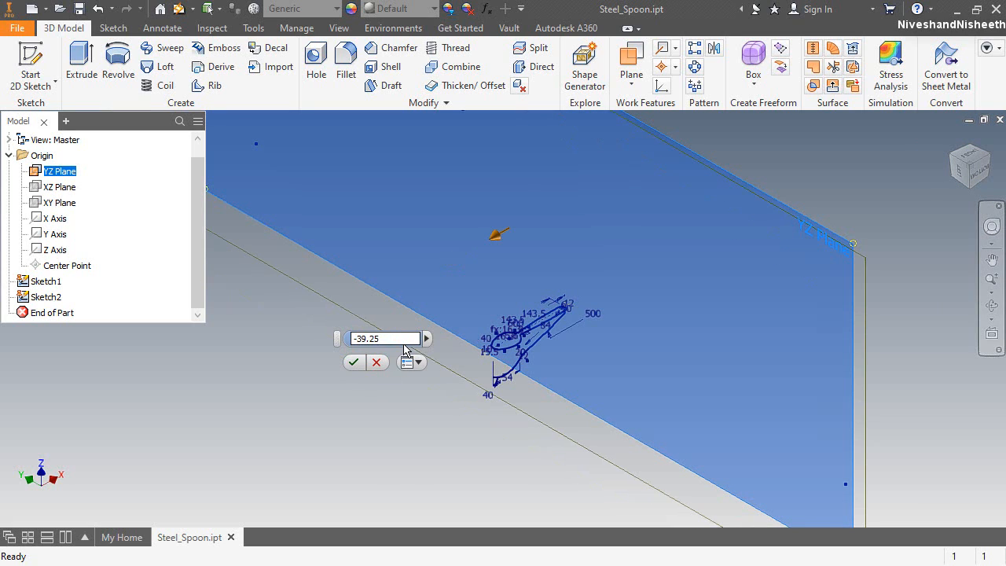
left_click(981, 179)
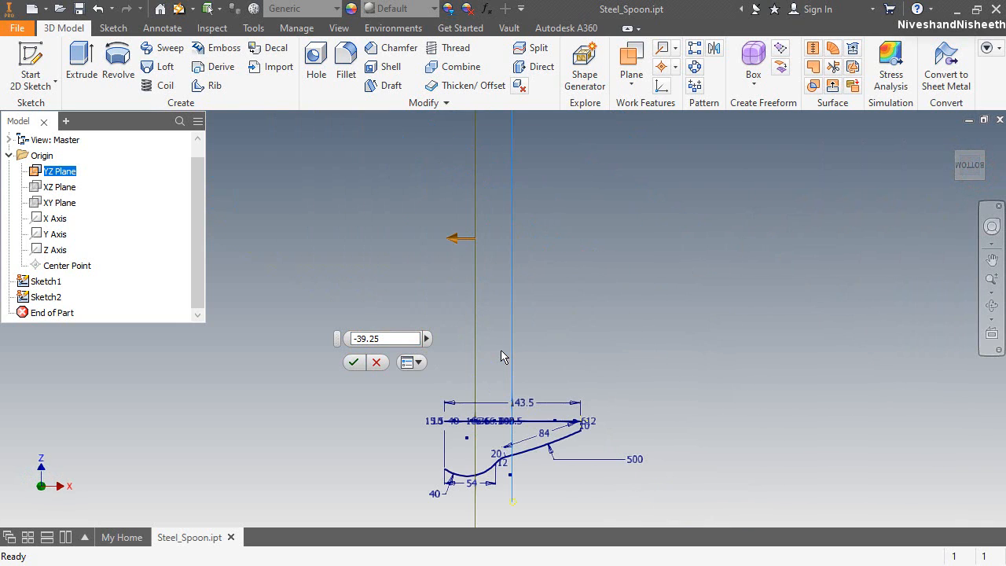
left_click(349, 361)
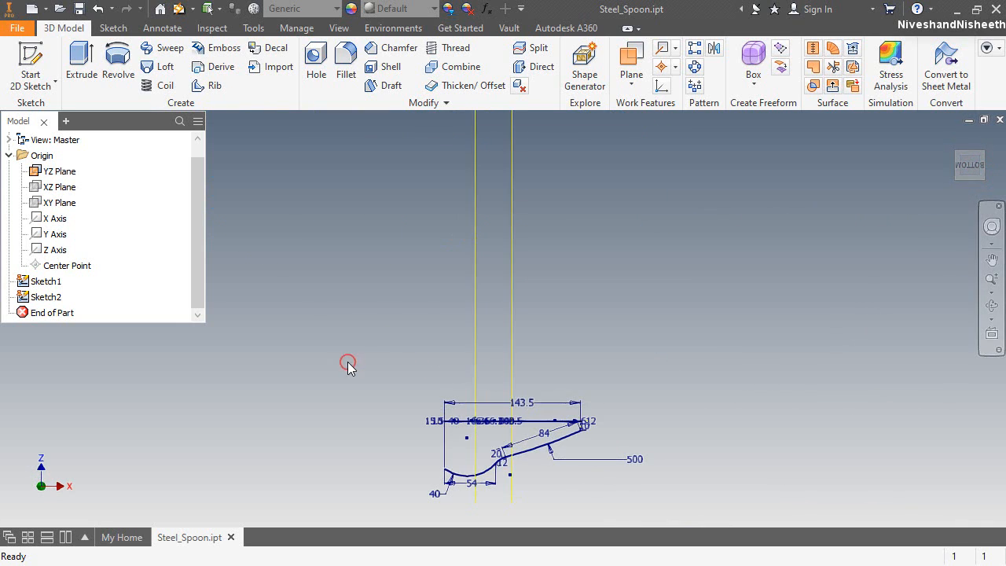
Hide the origin's YZ plane, leaving the offset work plane displayed.
left_click(514, 208)
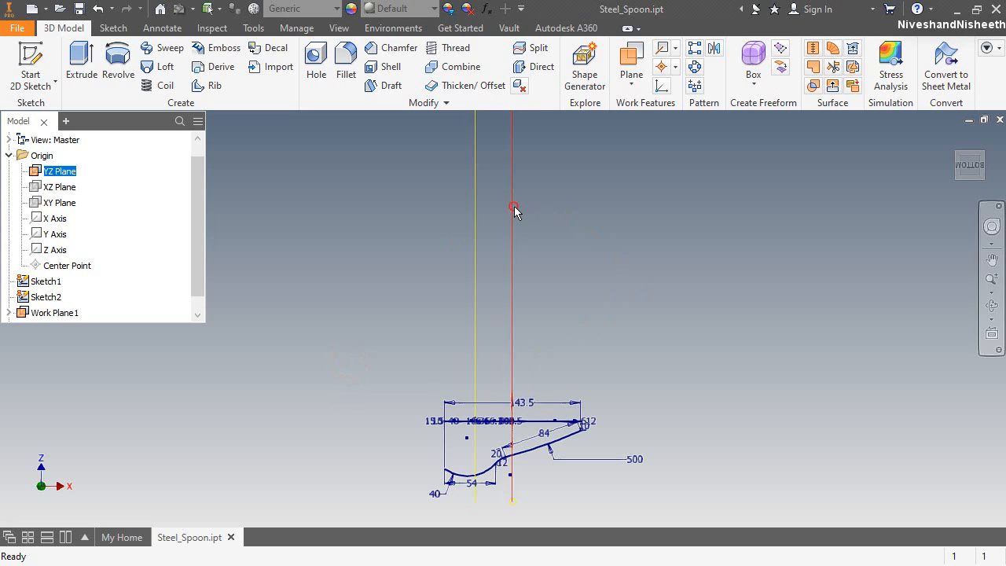
right_click(514, 207)
left_click(552, 229)
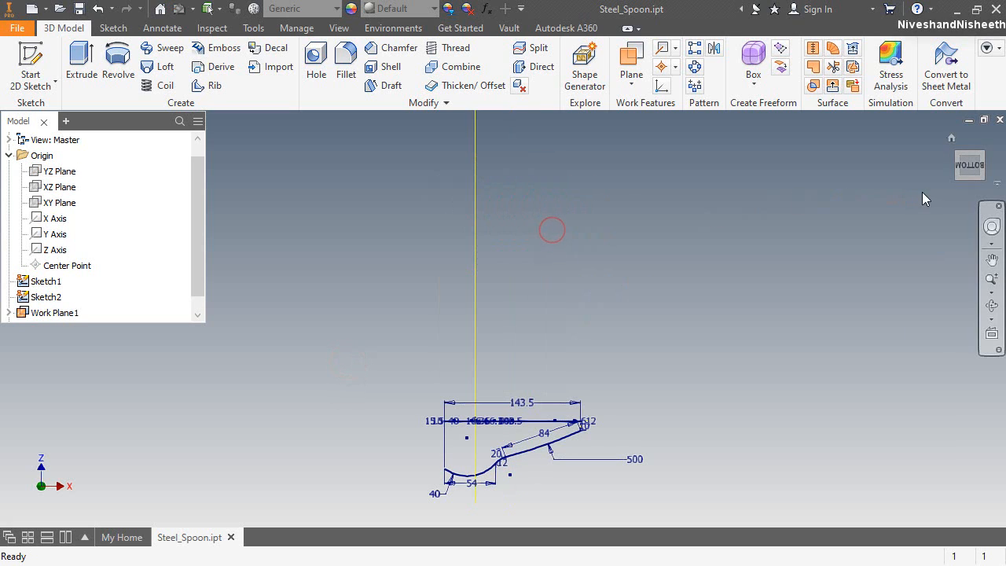
Create a work point at the intersection of the offset work plane and the side profile's bowl arc.
scroll(470, 493, "up", 10)
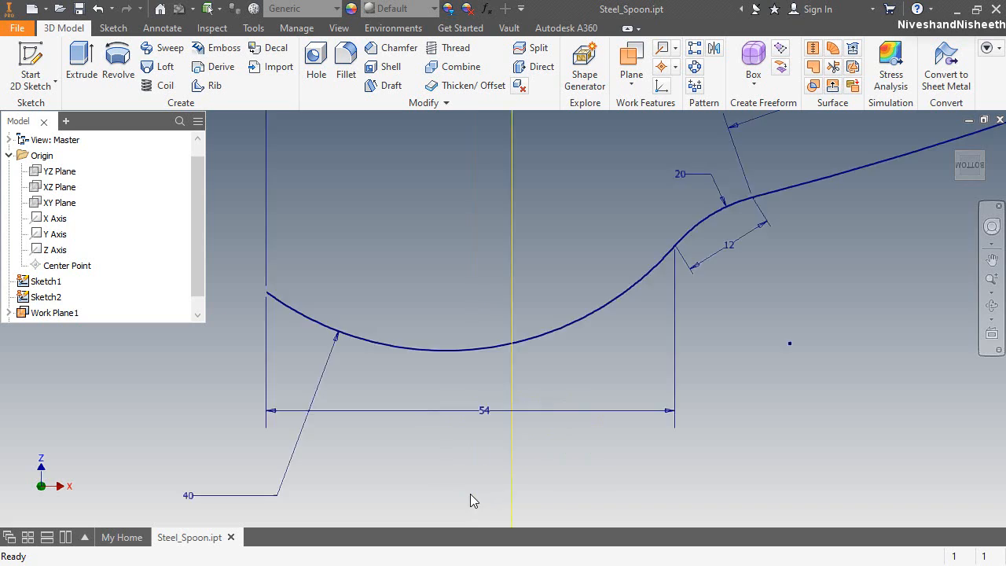
scroll(565, 457, "down", 3)
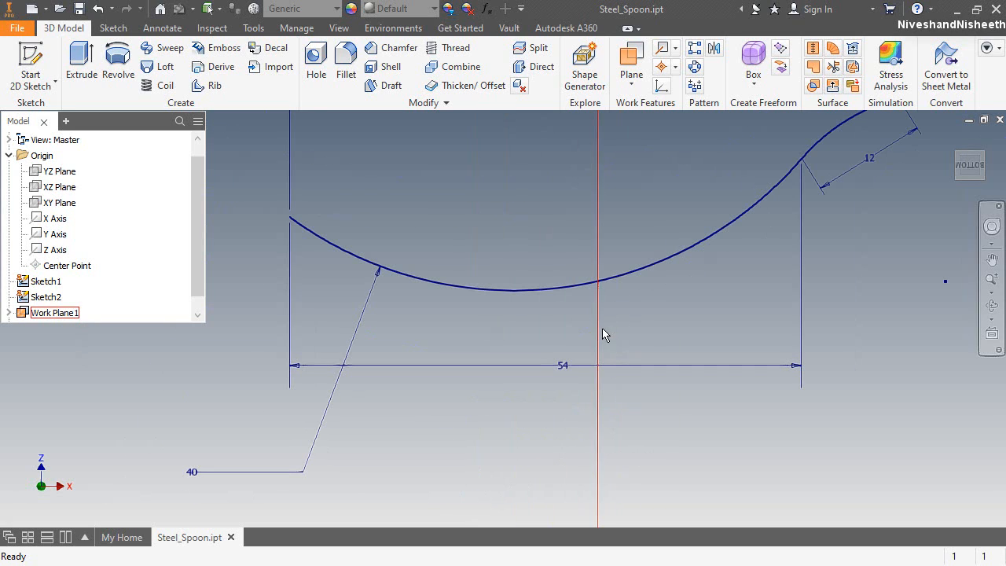
left_click(992, 226)
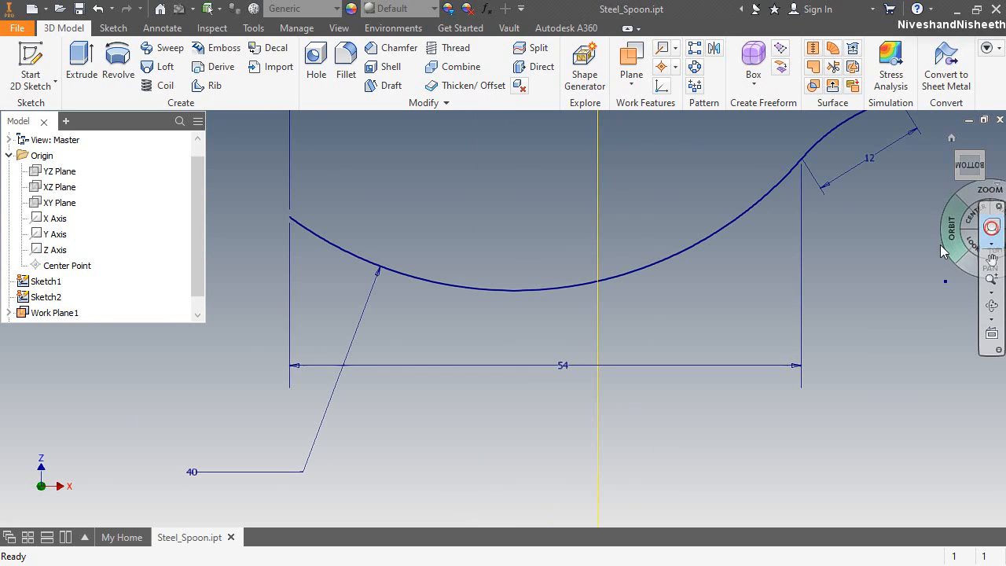
left_click(947, 236)
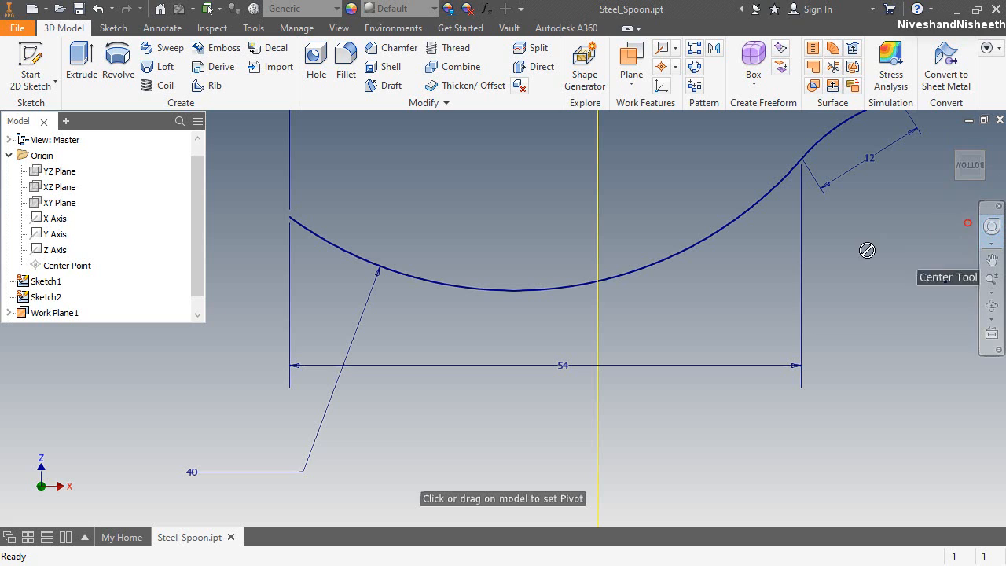
left_click(588, 283)
left_click_drag(571, 290, 579, 293)
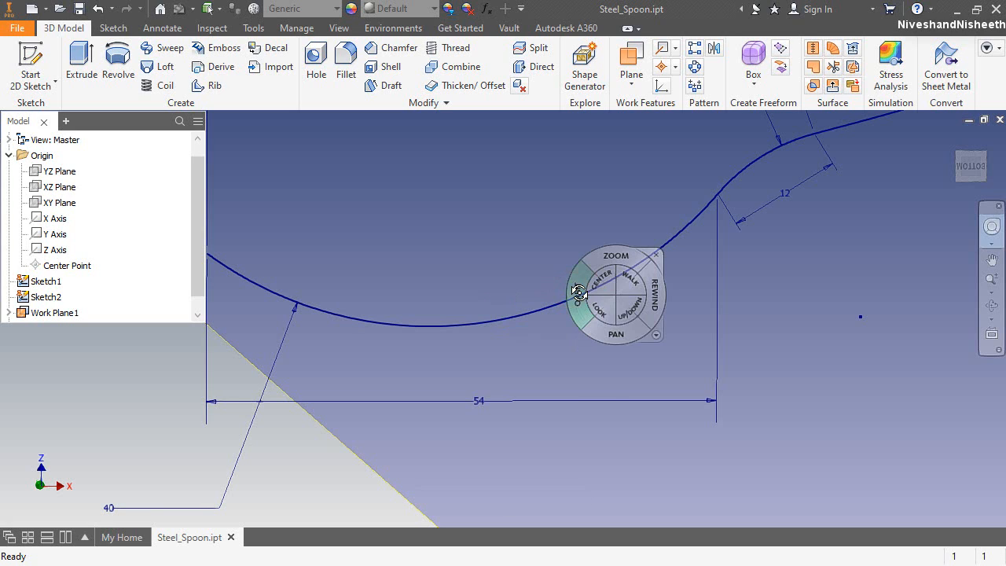
left_click(573, 342)
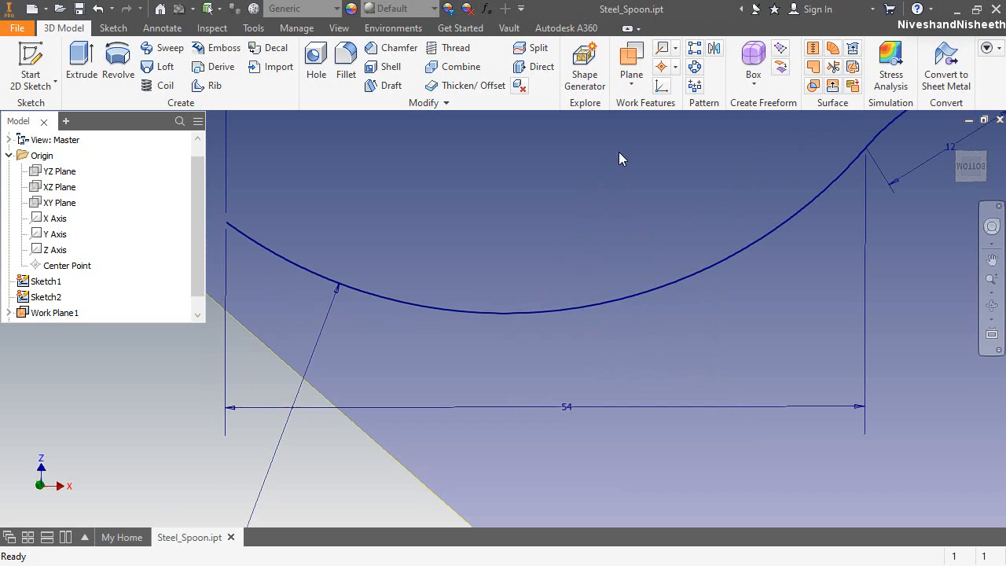
left_click(675, 67)
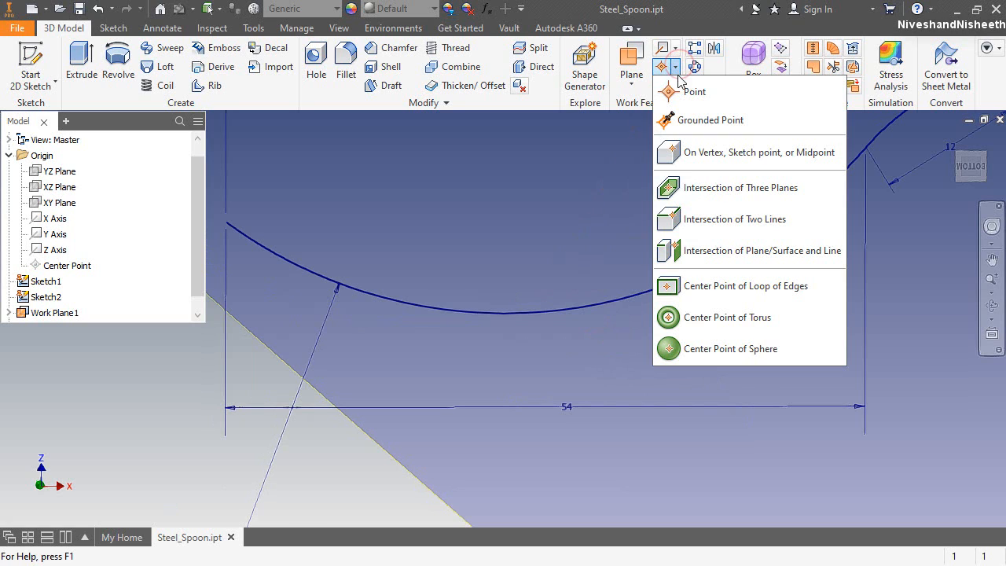
left_click(733, 253)
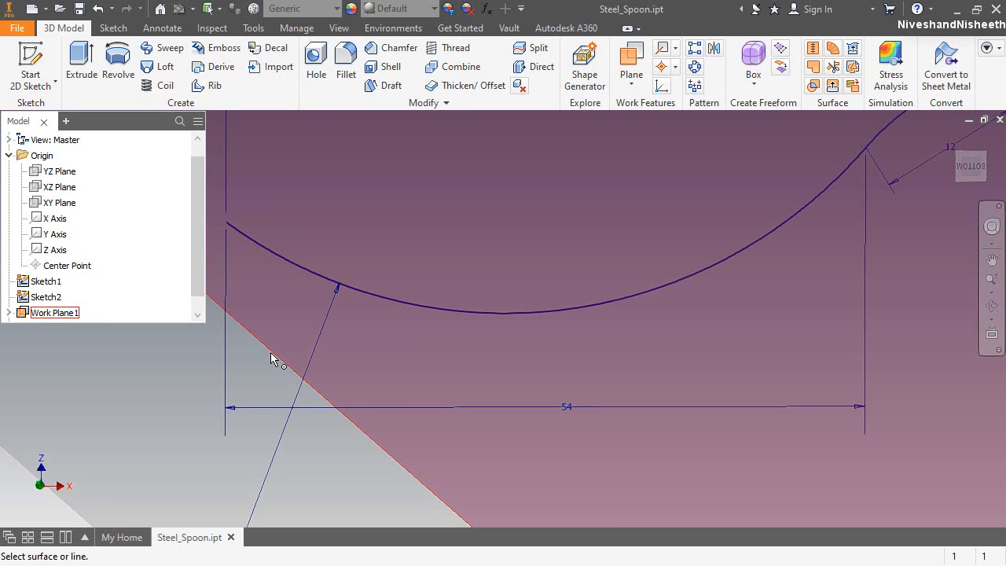
left_click(270, 352)
left_click(387, 299)
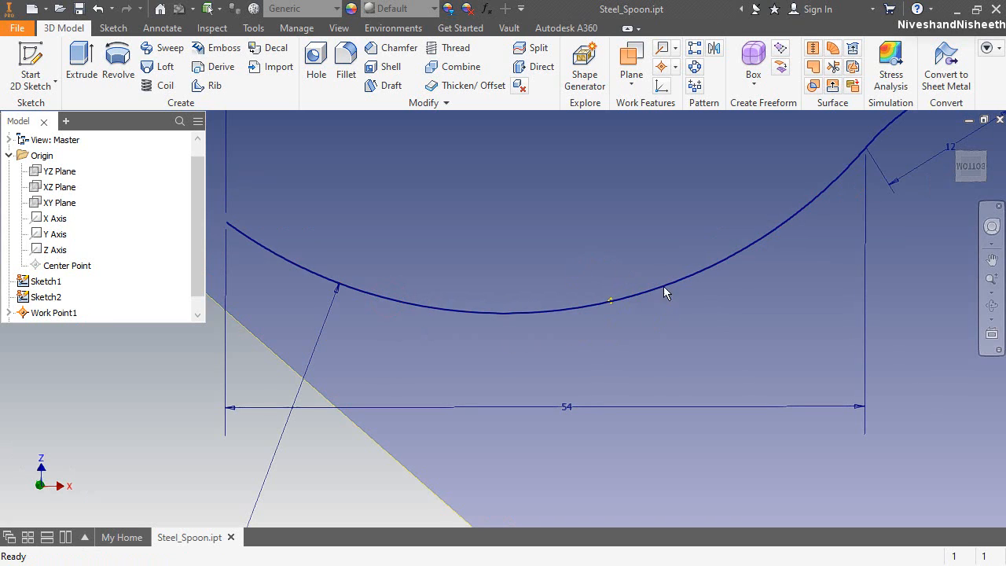
Start a new 2D sketch on the offset work plane that crosses the spoon's bowl.
scroll(543, 384, "up", 2)
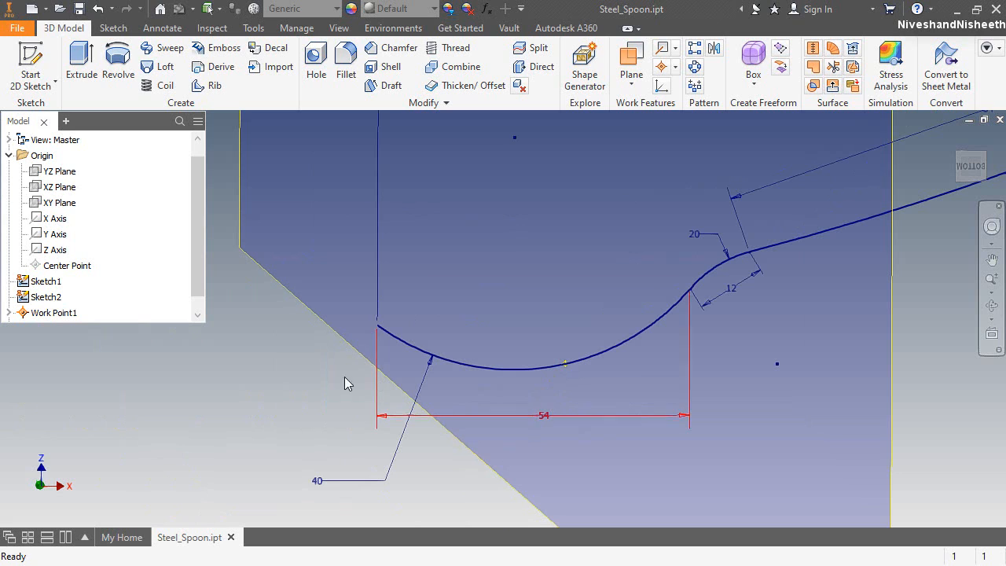
scroll(118, 277, "down", 1)
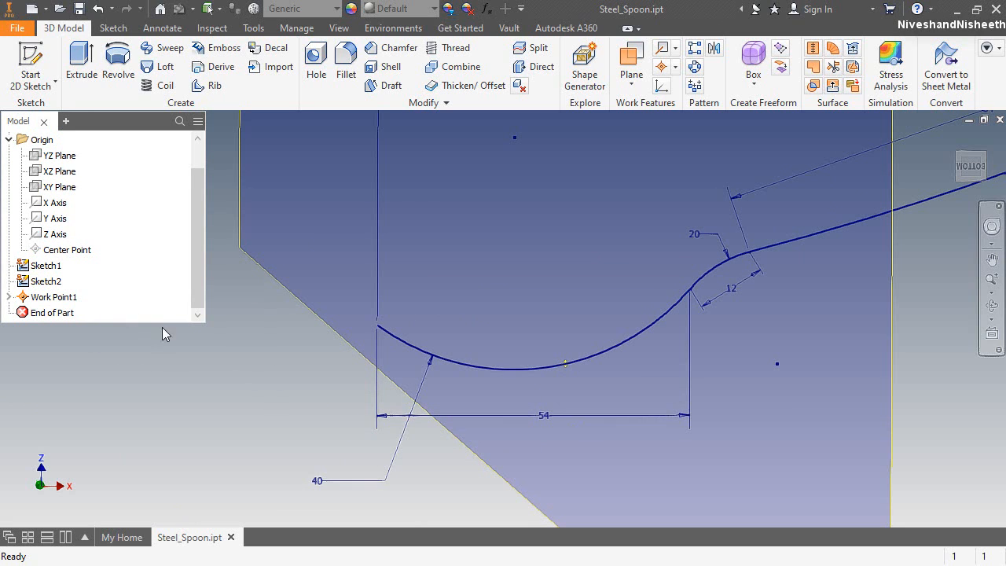
scroll(405, 388, "up", 3)
scroll(406, 390, "down", 2)
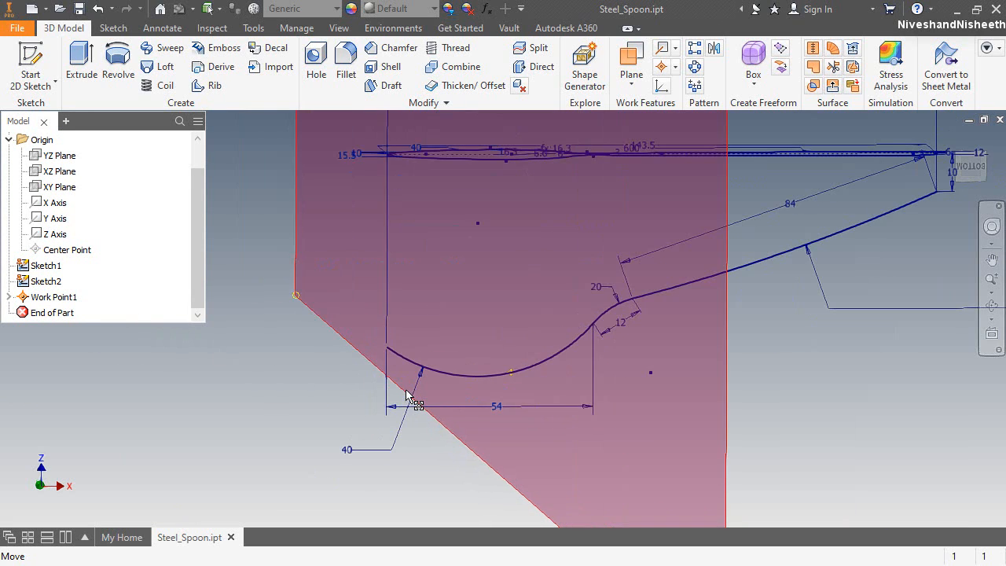
left_click(732, 342)
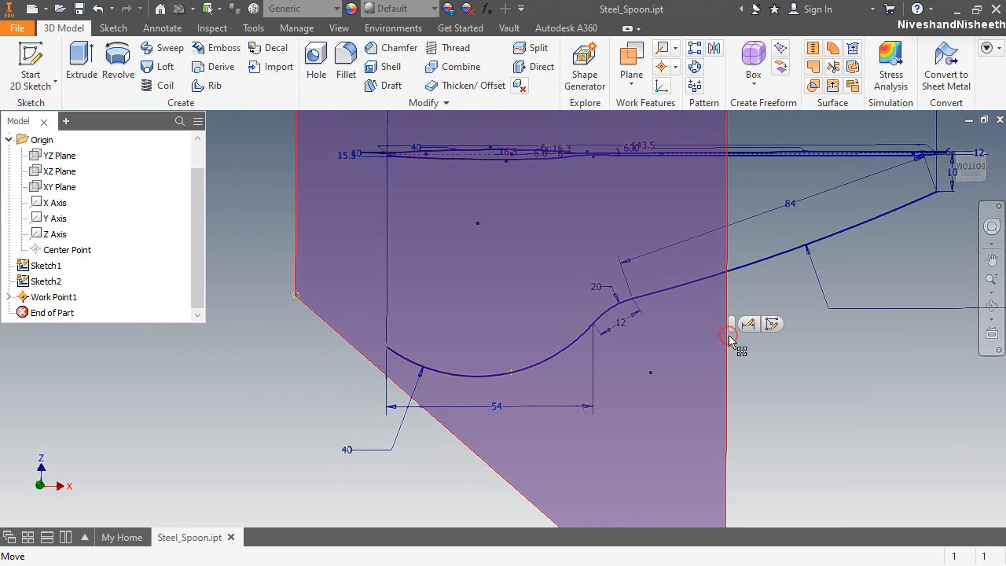
left_click(771, 327)
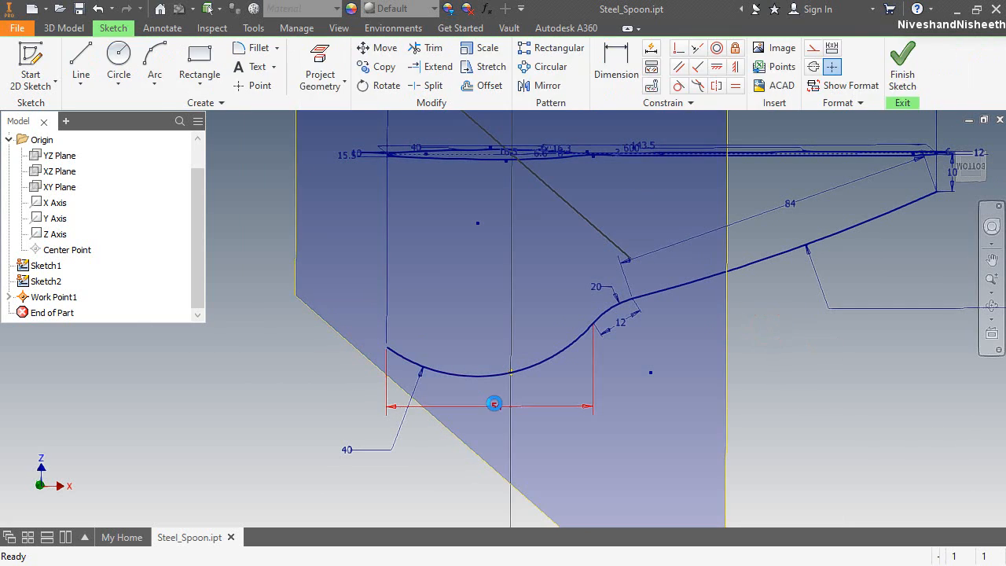
Project the work point on the side profile's bowl arc into the new sketch.
scroll(502, 397, "down", 3)
left_click(319, 71)
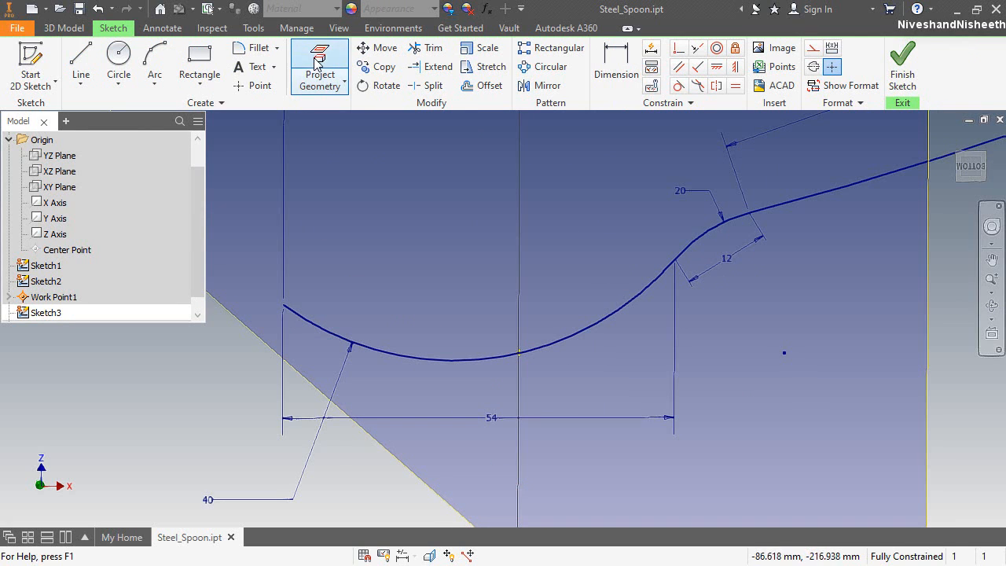
left_click(519, 354)
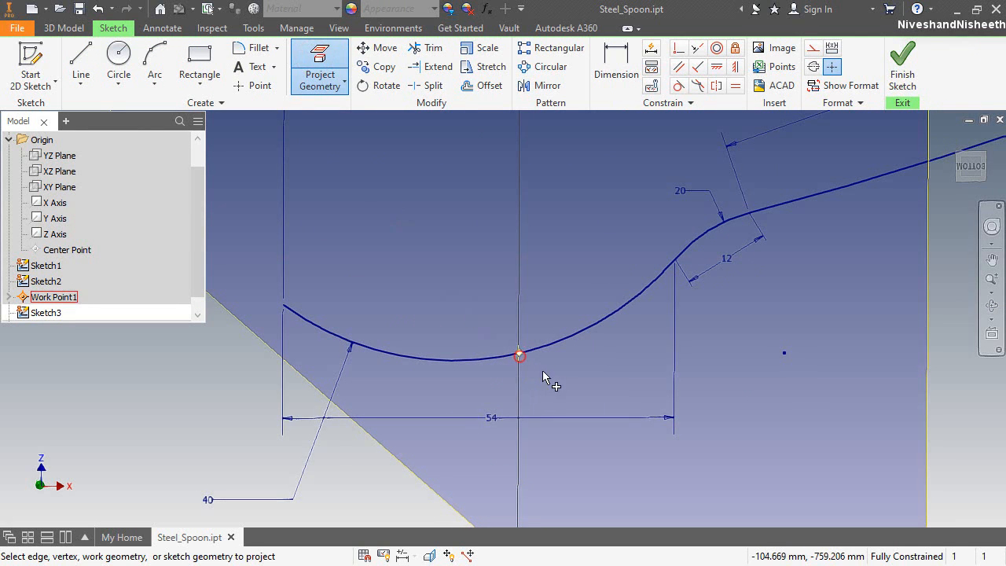
right_click(587, 242)
left_click(630, 250)
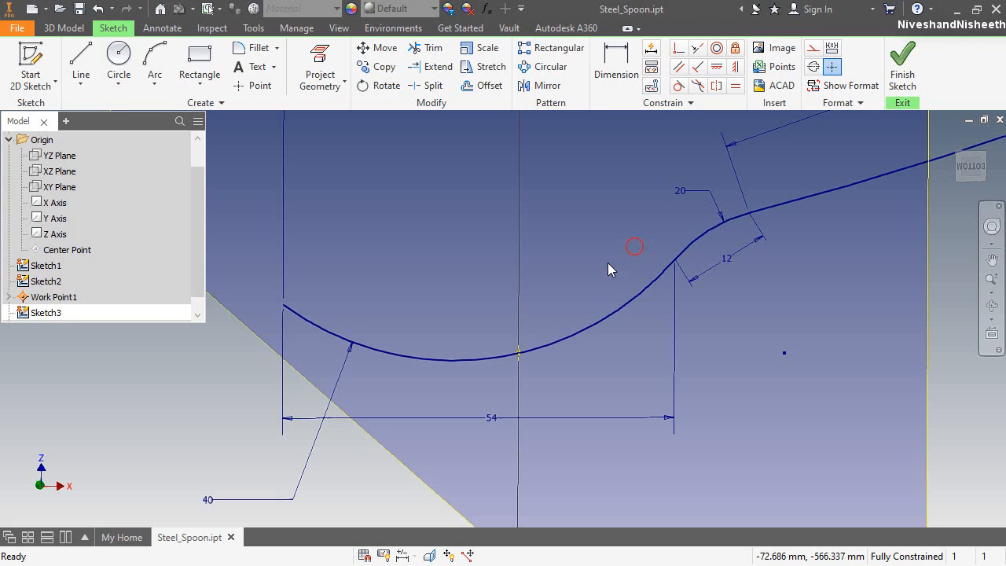
Hide both the work point on the bowl arc and the offset work plane it depends on.
left_click(8, 298)
left_click(23, 297)
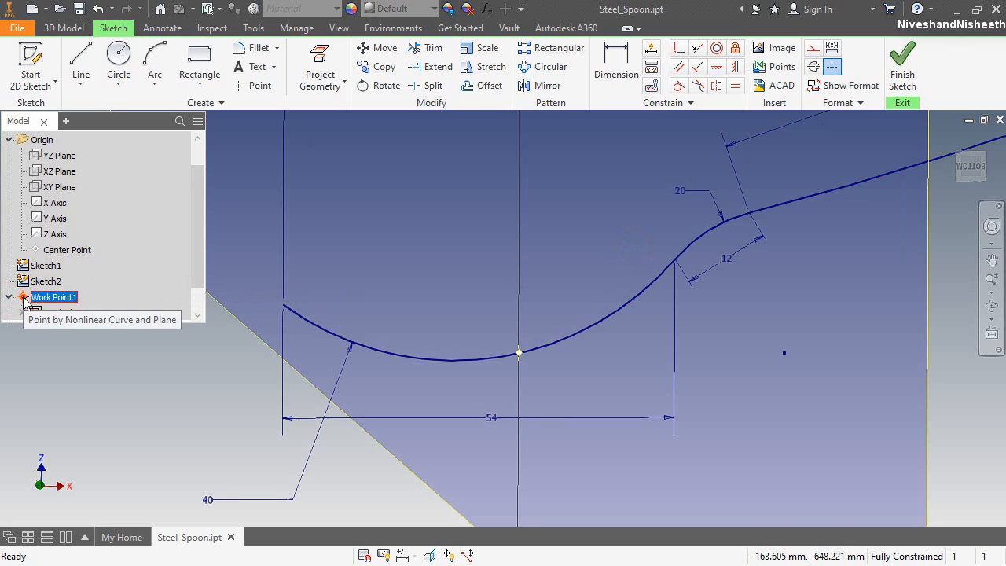
left_click(35, 314, "ctrl")
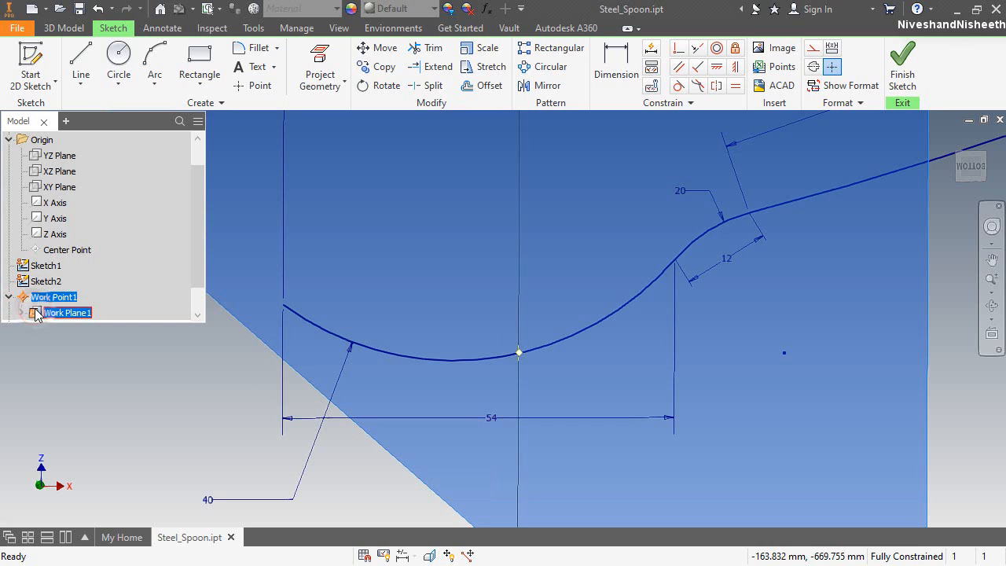
right_click(36, 313)
left_click(55, 471)
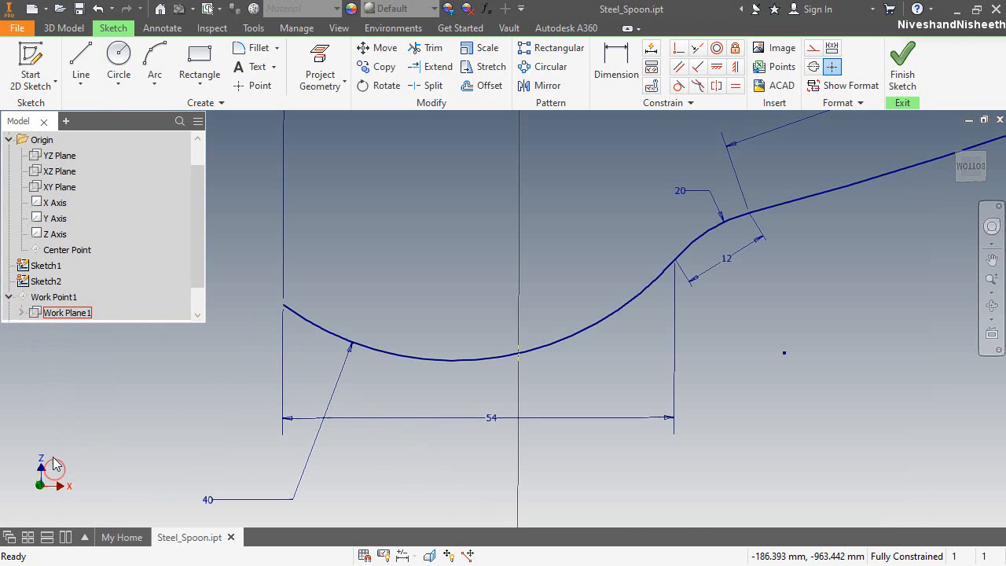
left_click(9, 296)
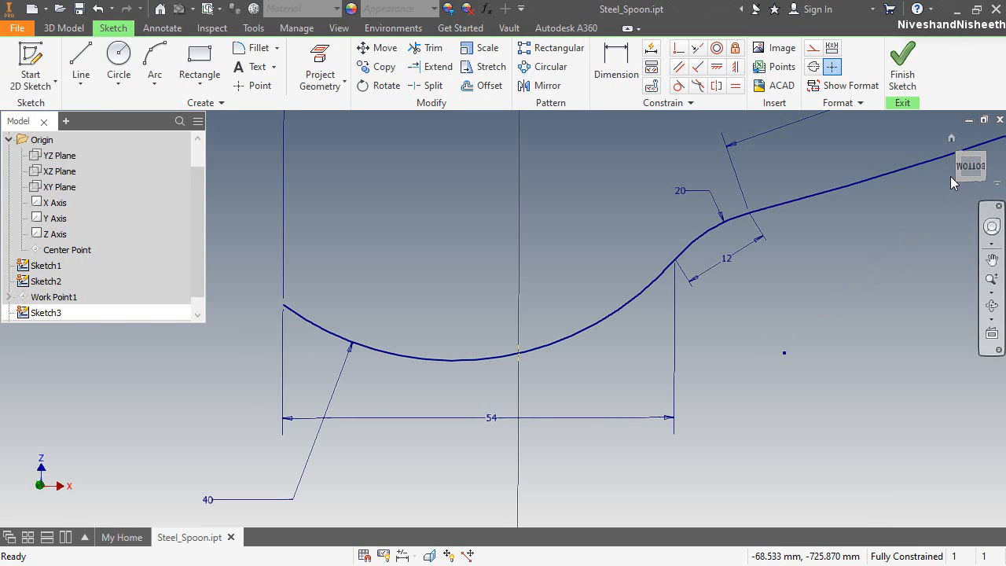
left_click(958, 154)
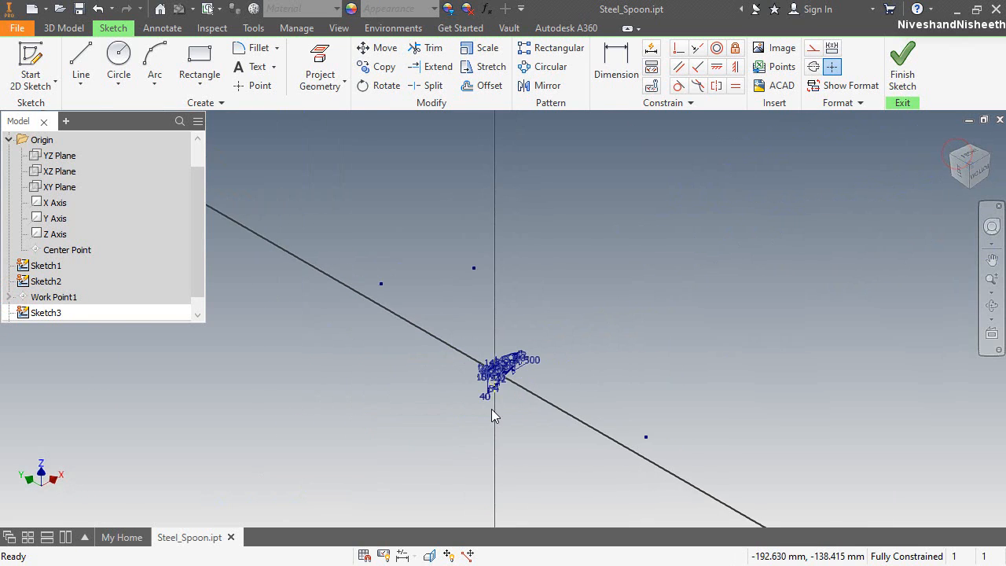
scroll(458, 431, "up", 5)
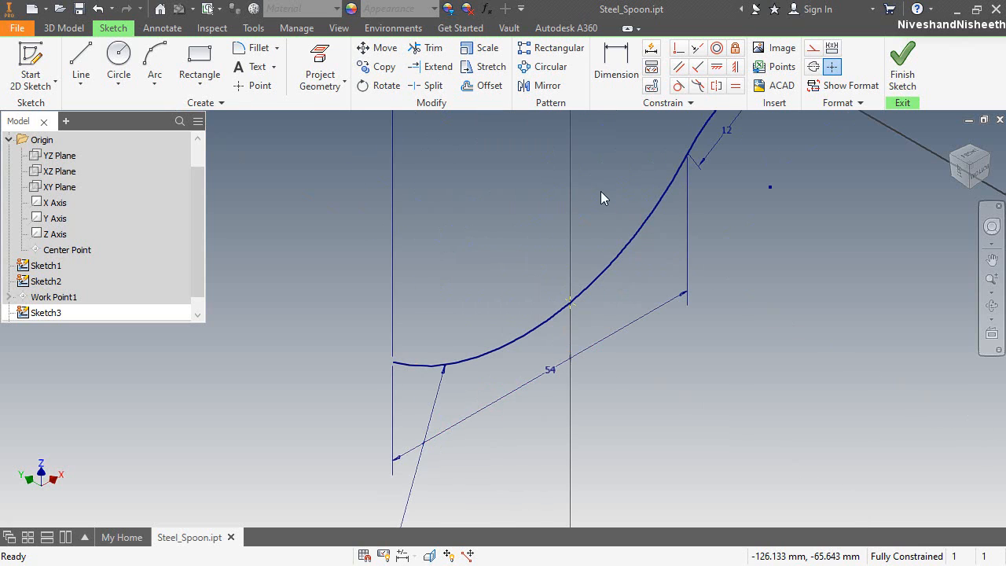
Draw a three-point arc with a radius of about 26 mm, bulging downward across the spoon's side-profile curve.
left_click(156, 63)
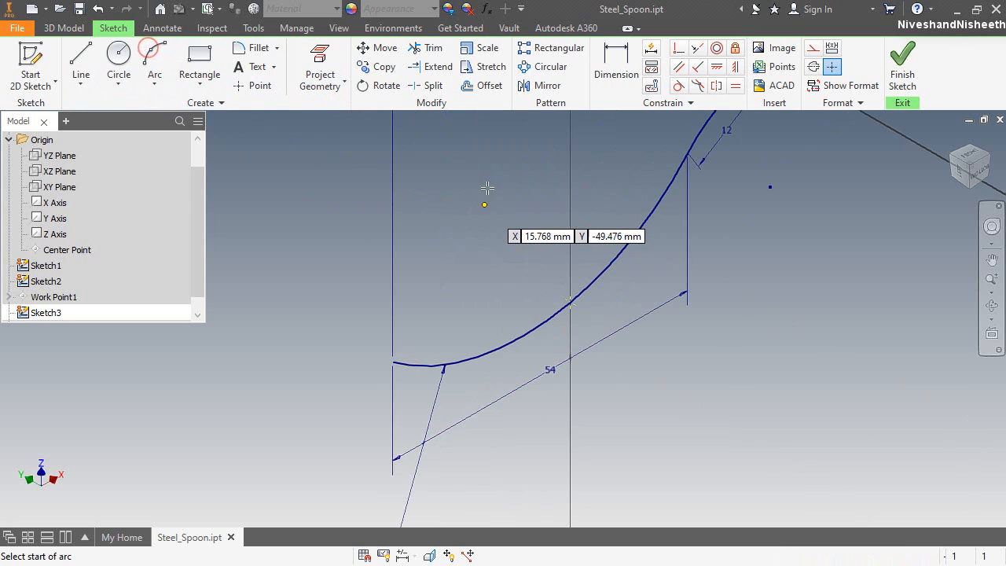
left_click(458, 164)
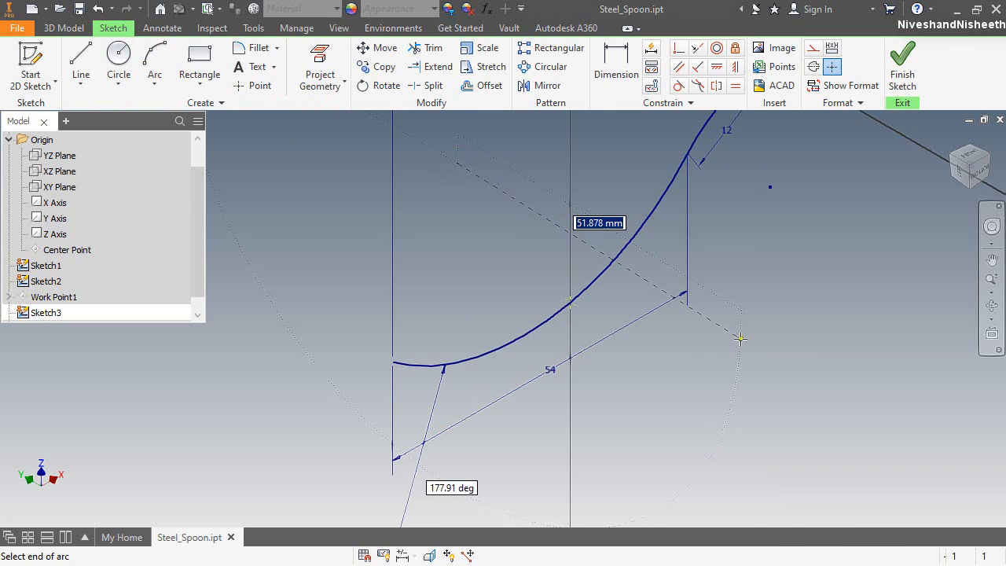
left_click(738, 331)
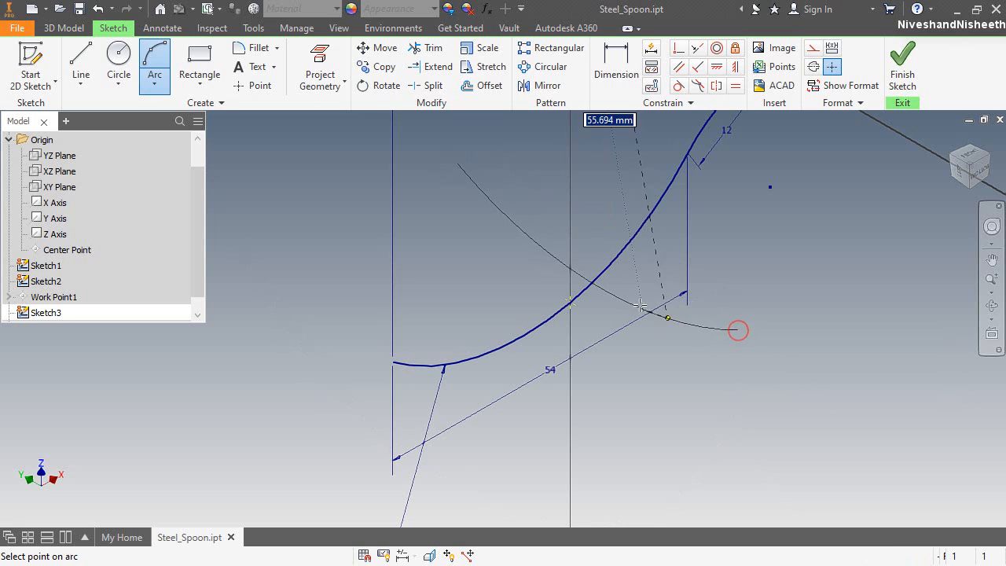
left_click(554, 354)
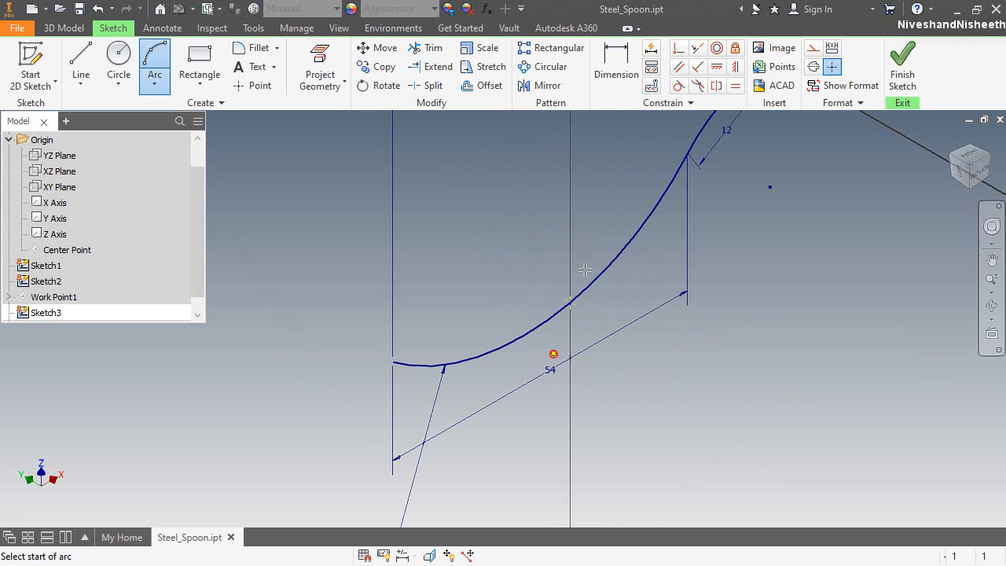
Apply a horizontal constraint between the two endpoints of the new arc.
left_click(716, 68)
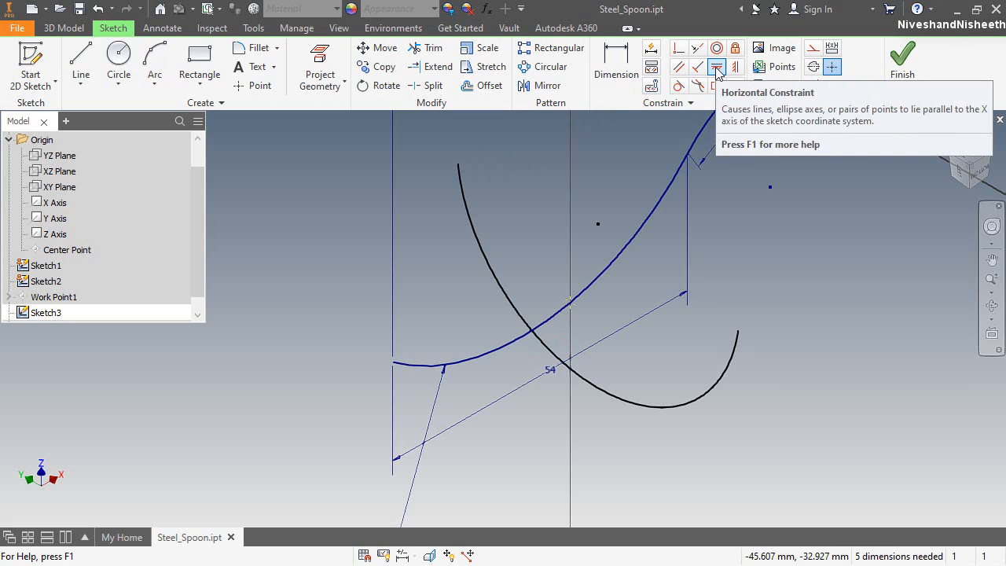
left_click(459, 163)
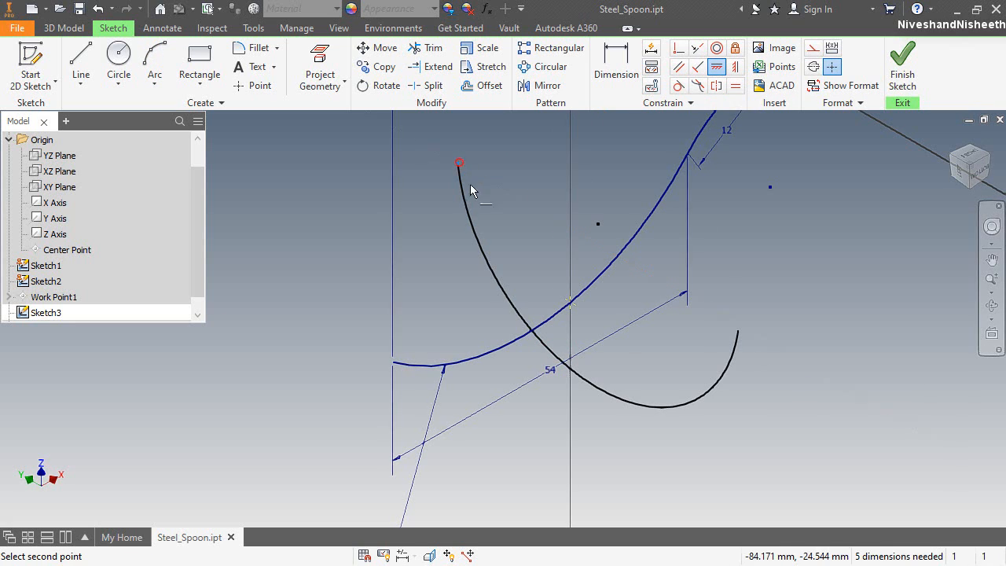
left_click(740, 332)
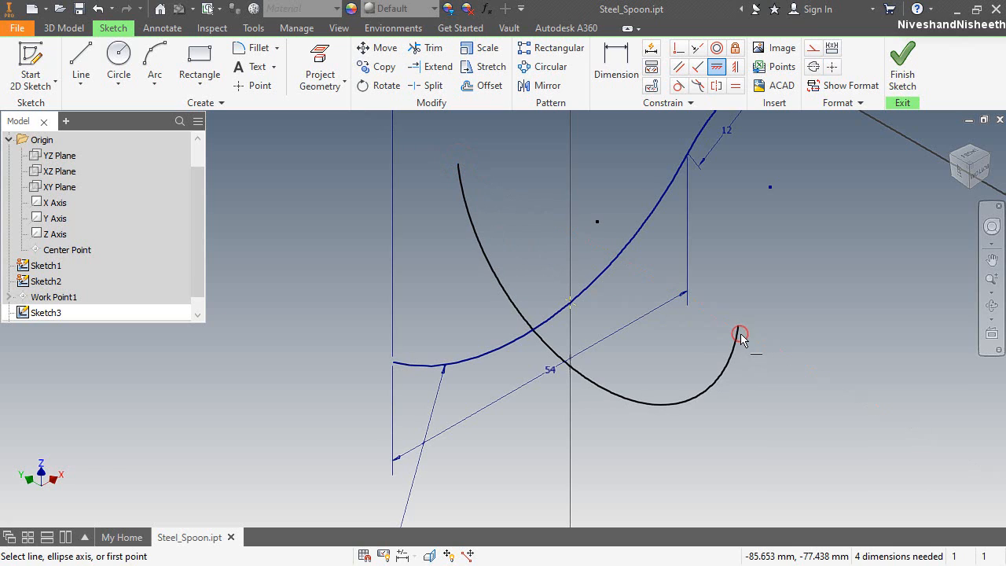
right_click(488, 183)
left_click(527, 186)
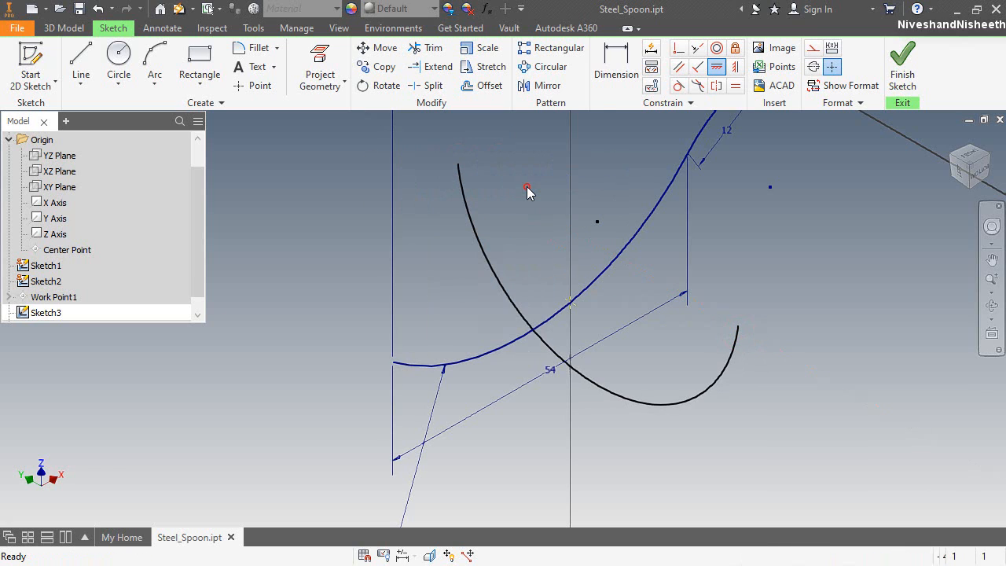
Dimension the arc's radius and set it to 30 mm.
left_click(616, 62)
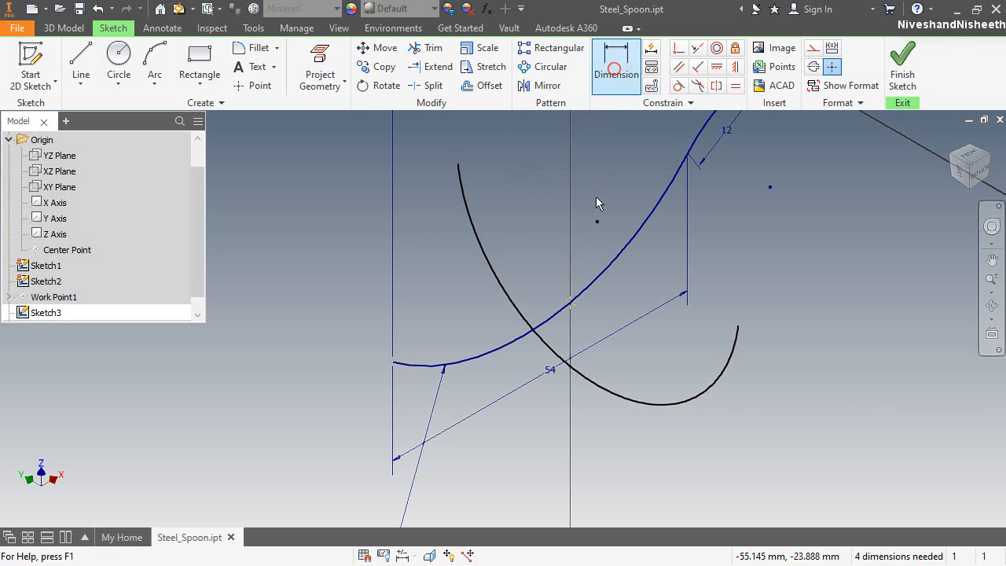
left_click(637, 405)
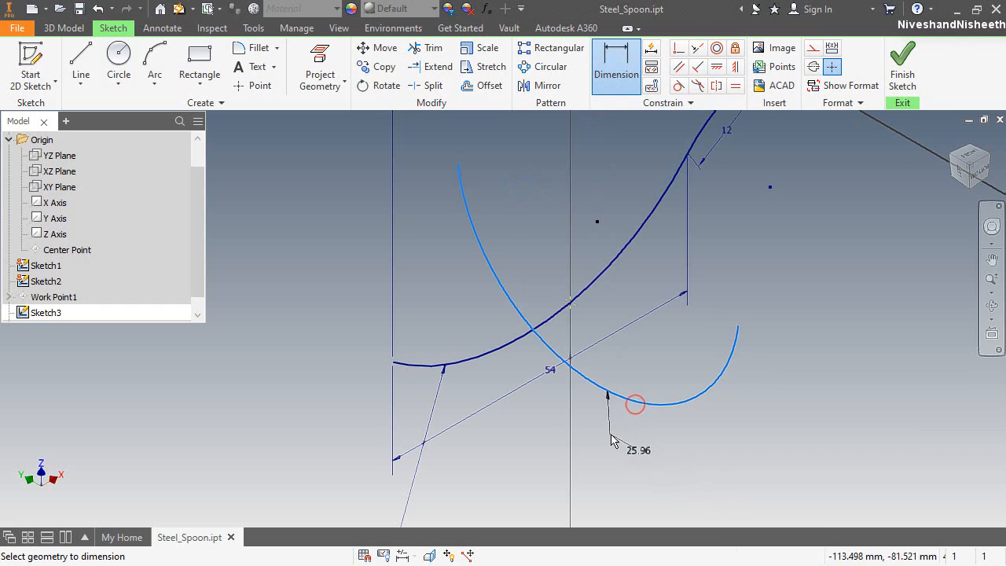
left_click(611, 434)
type("30")
key("Return")
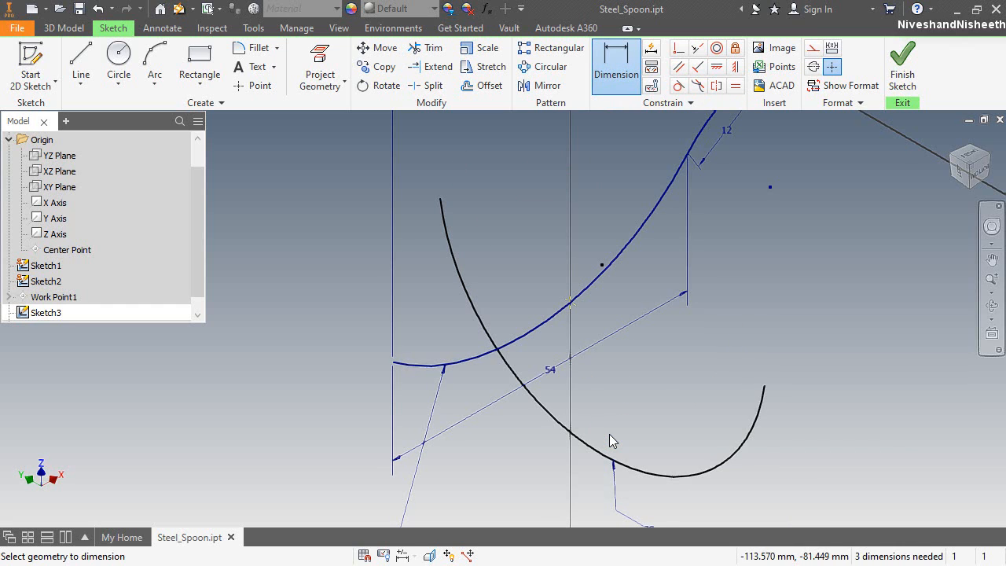
right_click(521, 153)
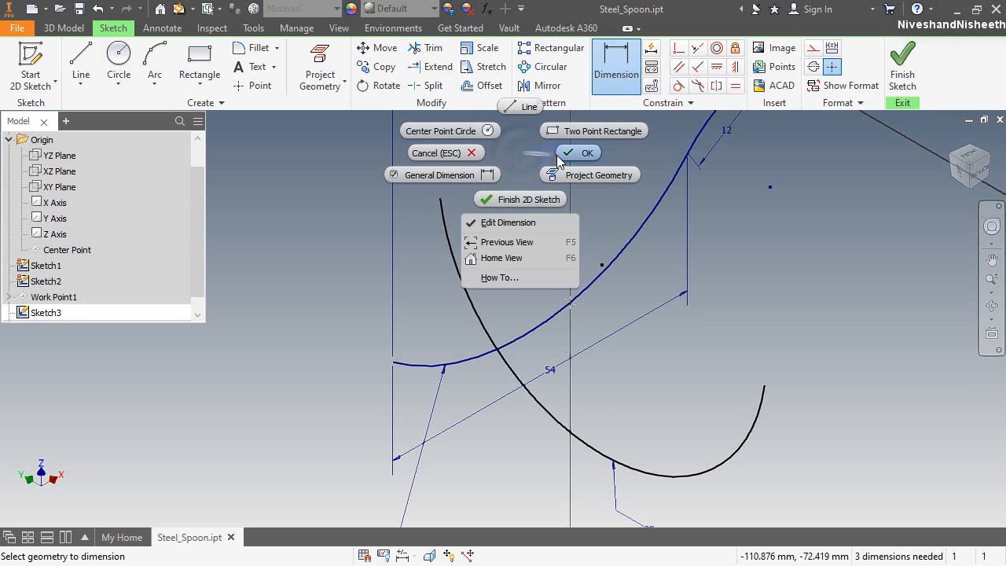
left_click(556, 155)
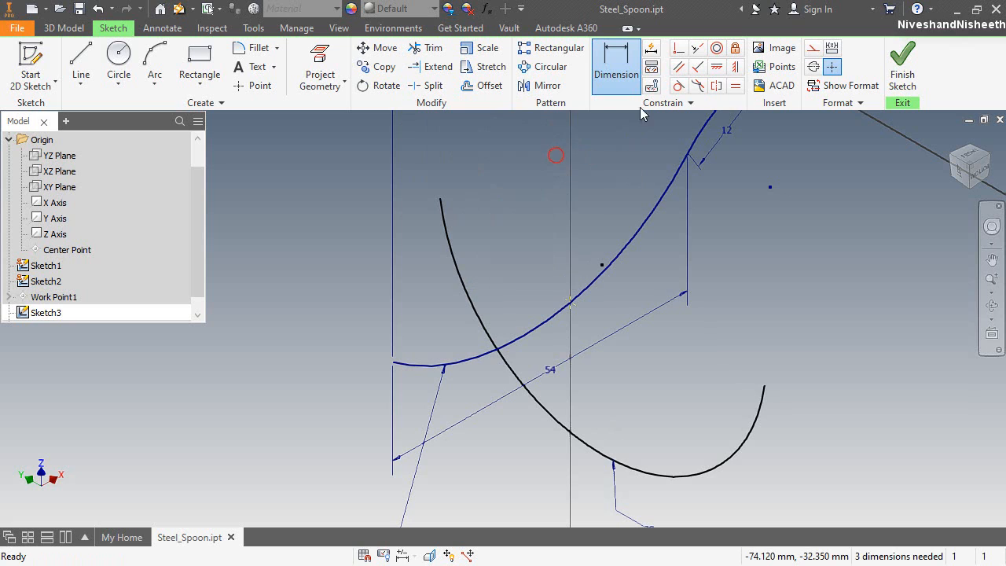
Make the arc's midpoint coincident with the reference point on the side-profile curve and check it from the left view.
left_click(678, 49)
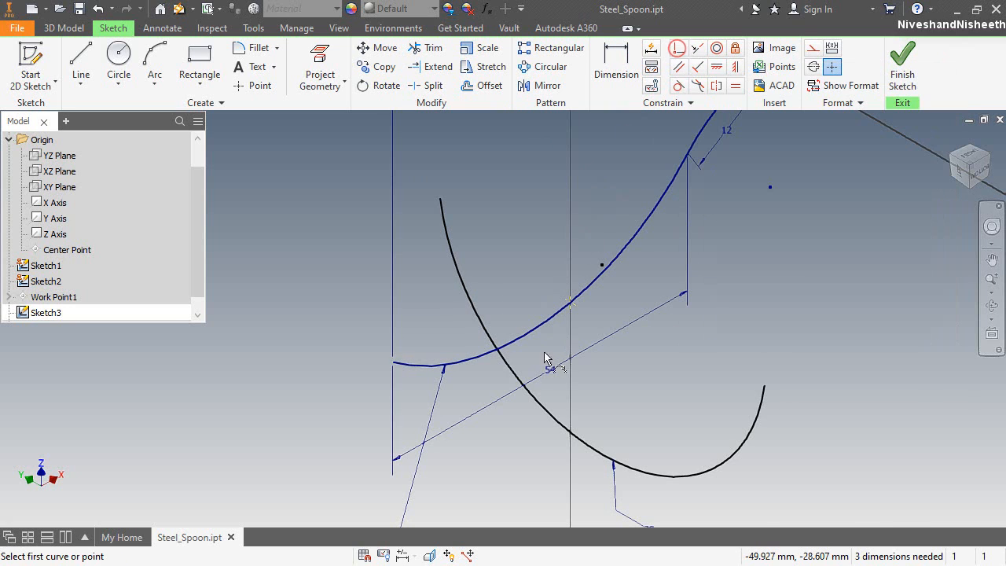
left_click(603, 456)
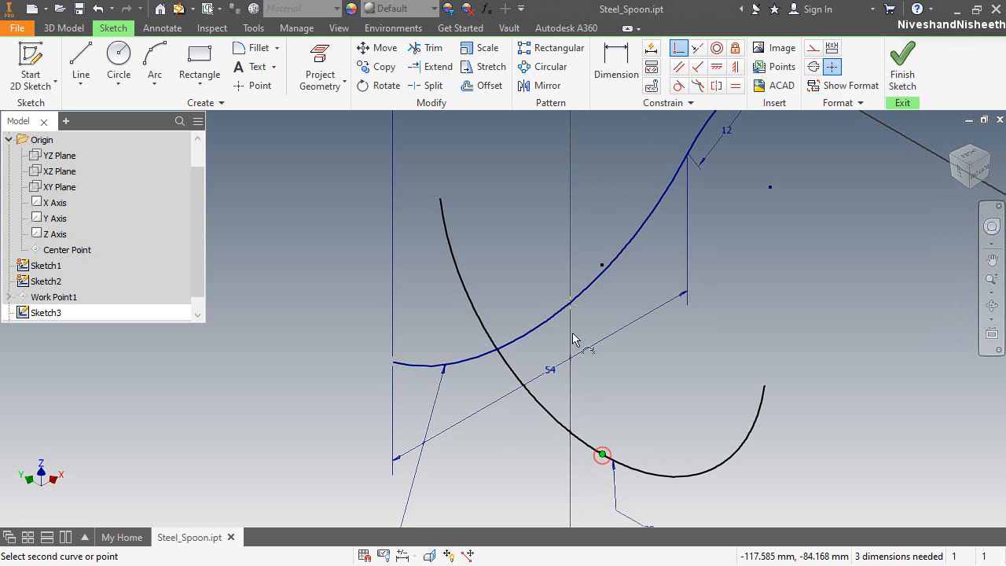
left_click(573, 303)
scroll(564, 397, "down", 5)
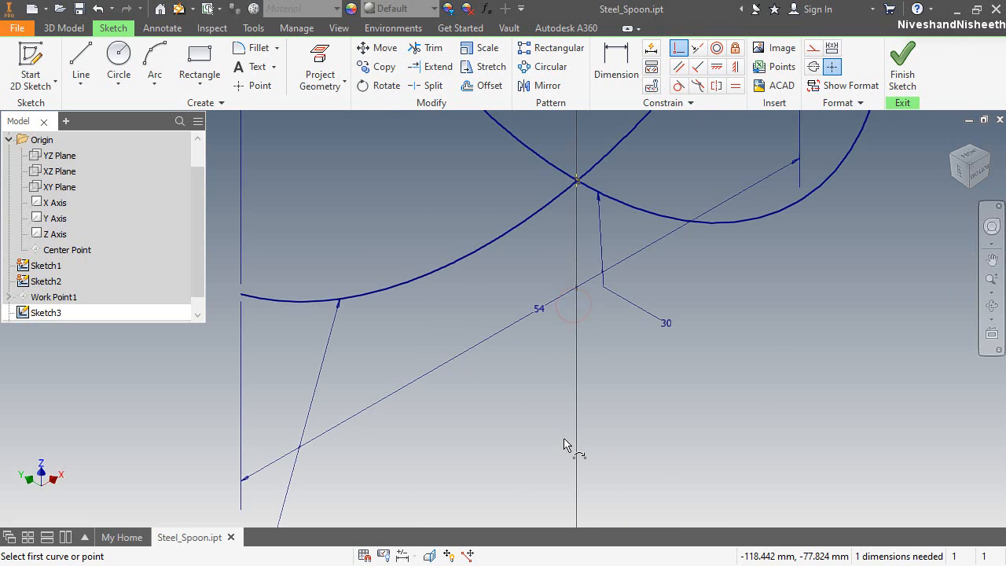
left_click(951, 178)
scroll(503, 369, "up", 2)
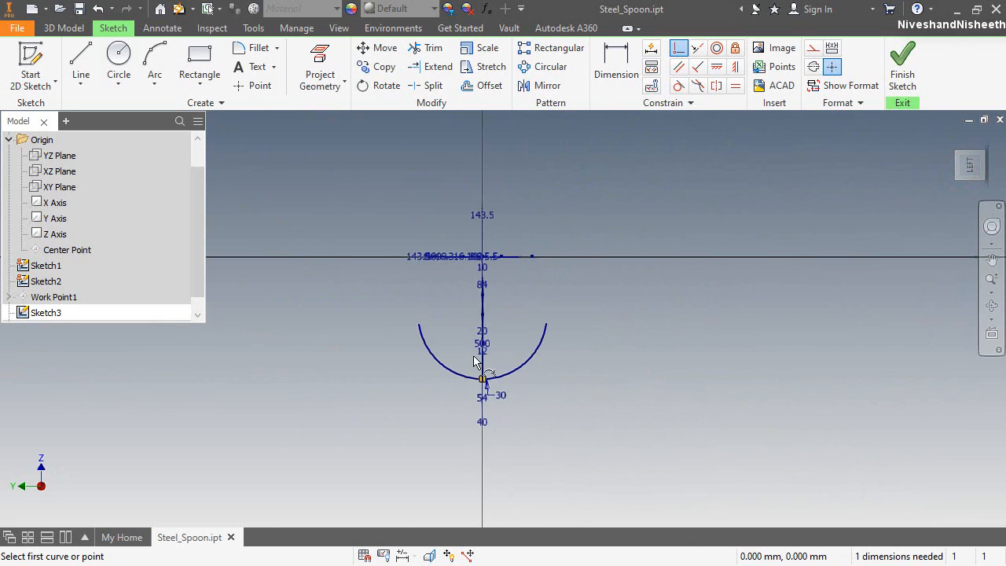
right_click(680, 300)
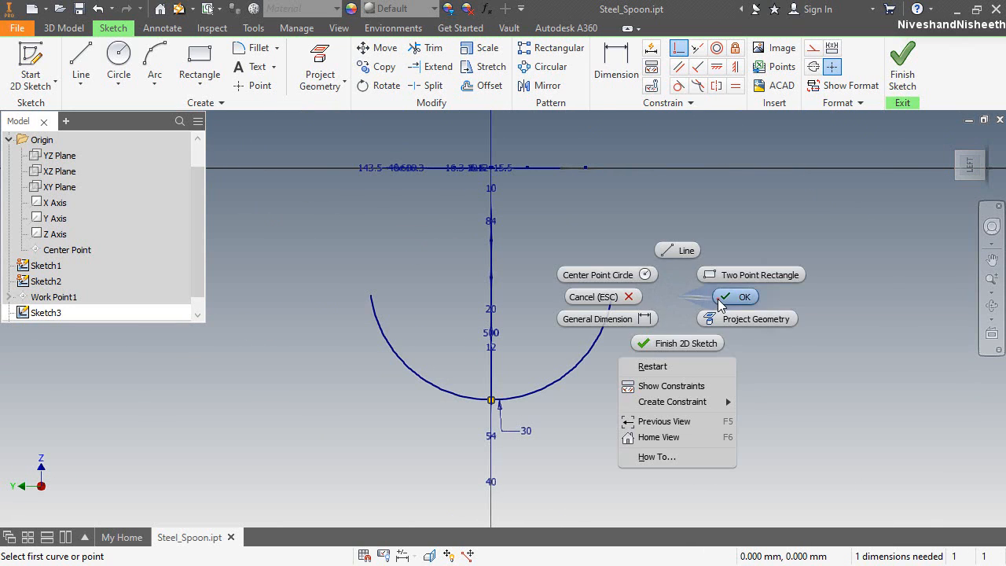
left_click(718, 299)
Examine the cross-section arc against the spoon outline and side profile from several angles, ending in the home view.
left_click(992, 227)
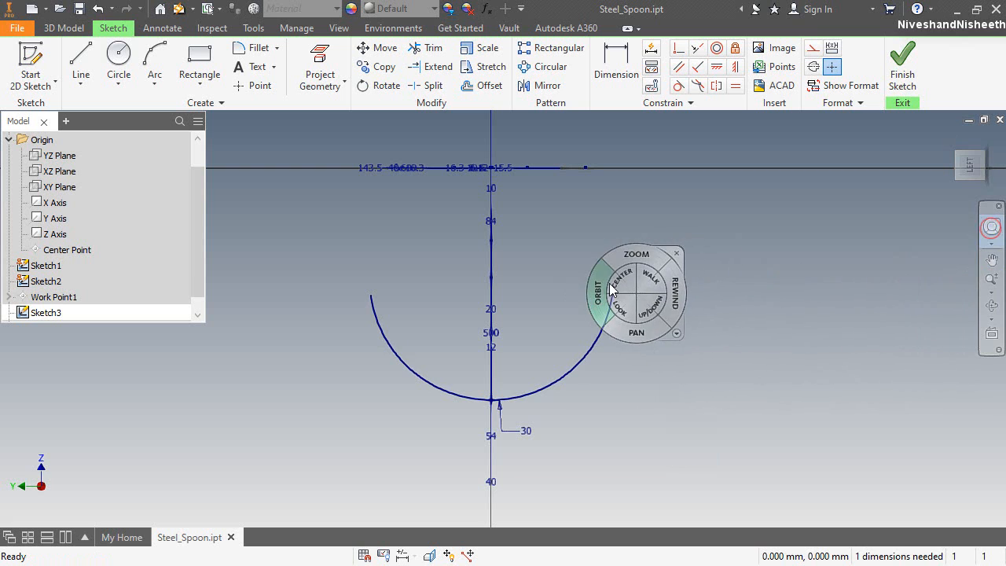
mouse_move(585, 307)
left_mouse_down()
mouse_move(474, 405)
mouse_move(468, 432)
mouse_move(485, 438)
left_mouse_up()
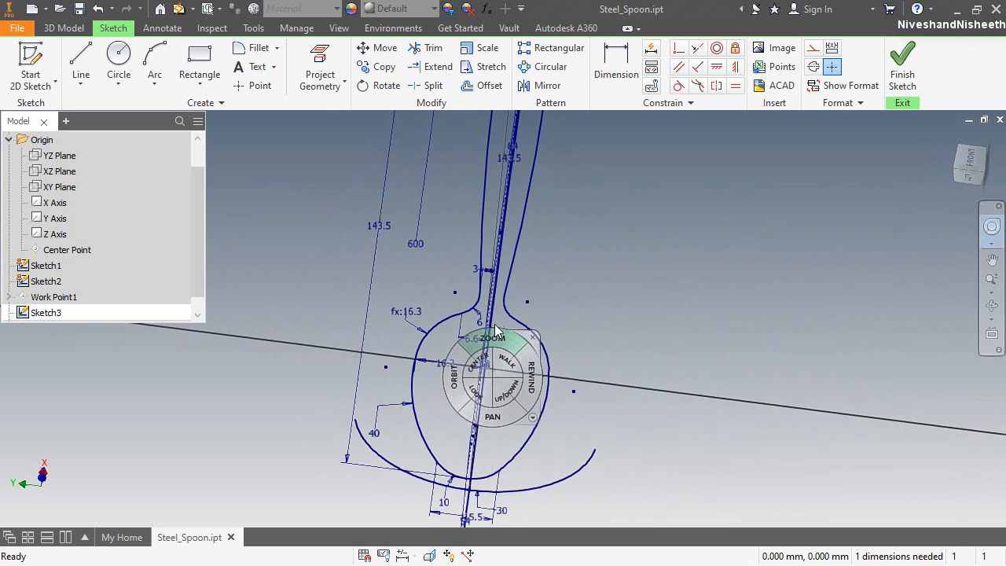
scroll(493, 437, "down", 3)
scroll(494, 437, "up", 4)
scroll(497, 453, "down", 4)
scroll(496, 458, "up", 1)
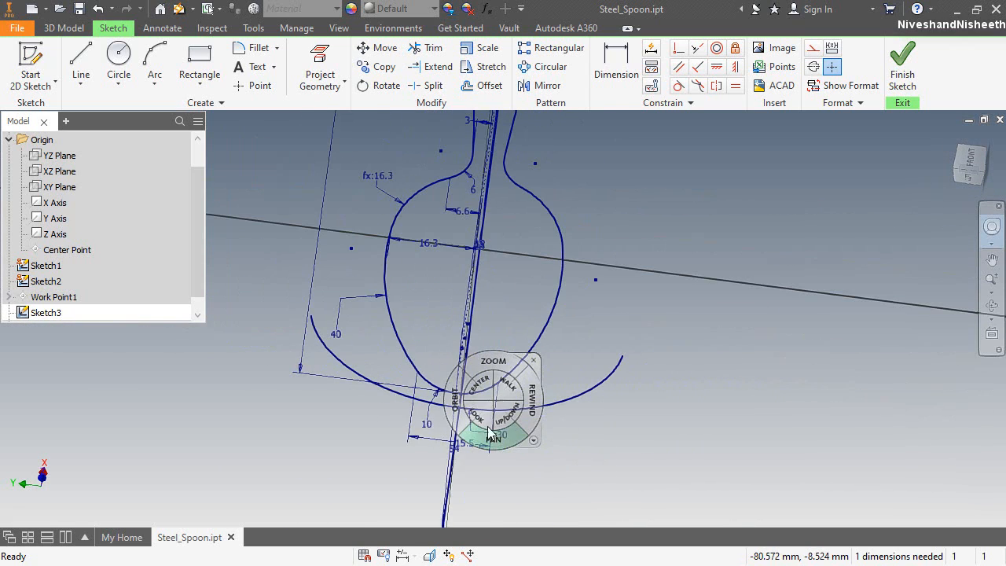
mouse_move(453, 408)
left_mouse_down()
mouse_move(449, 397)
mouse_move(439, 418)
mouse_move(429, 406)
mouse_move(462, 423)
left_mouse_up()
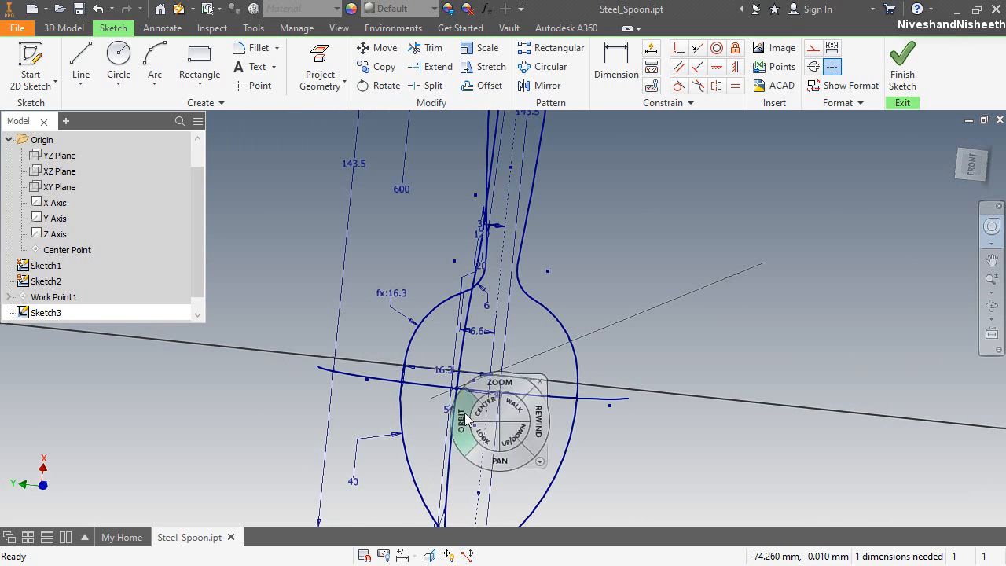
right_click(710, 193)
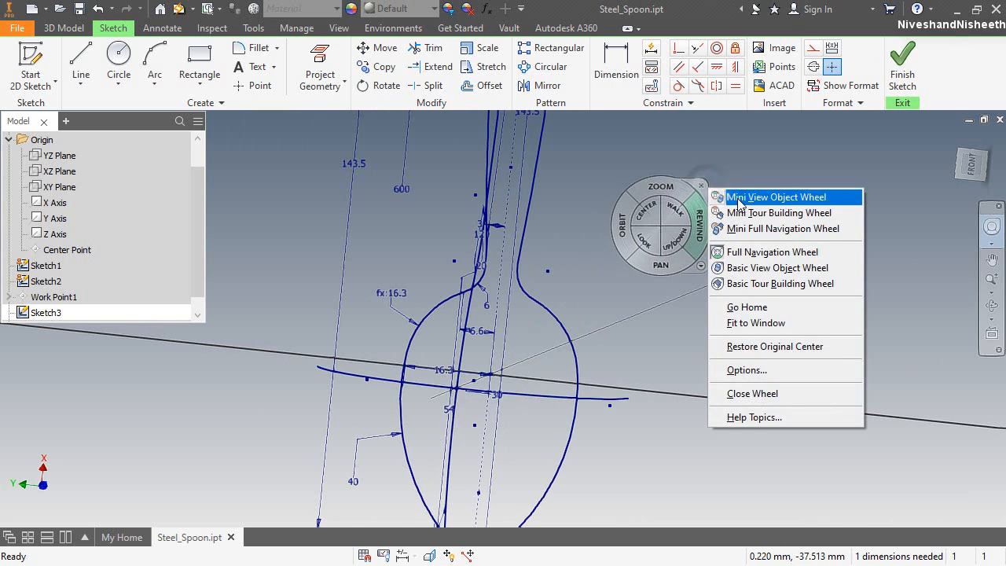
left_click(758, 394)
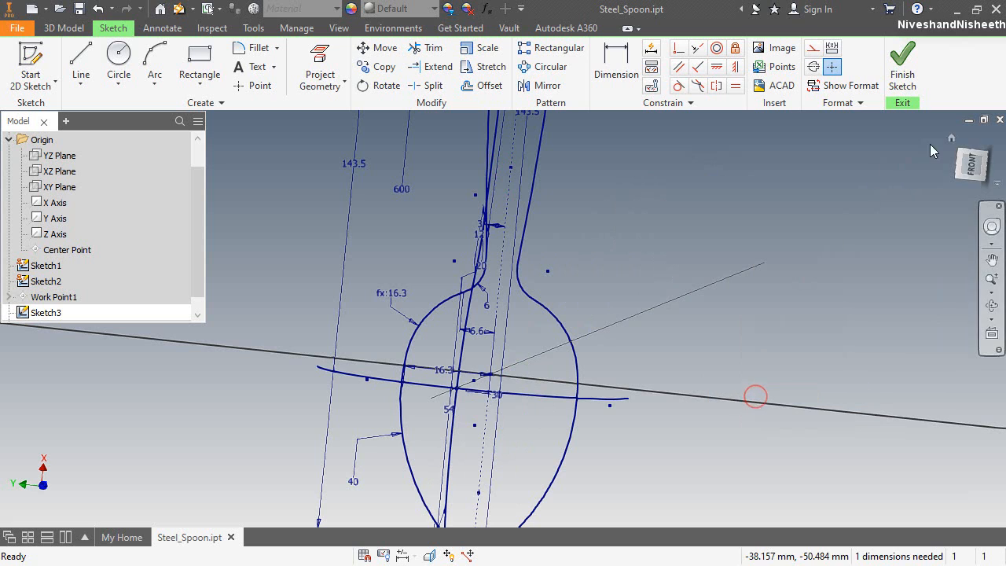
left_click(950, 140)
scroll(489, 381, "up", 5)
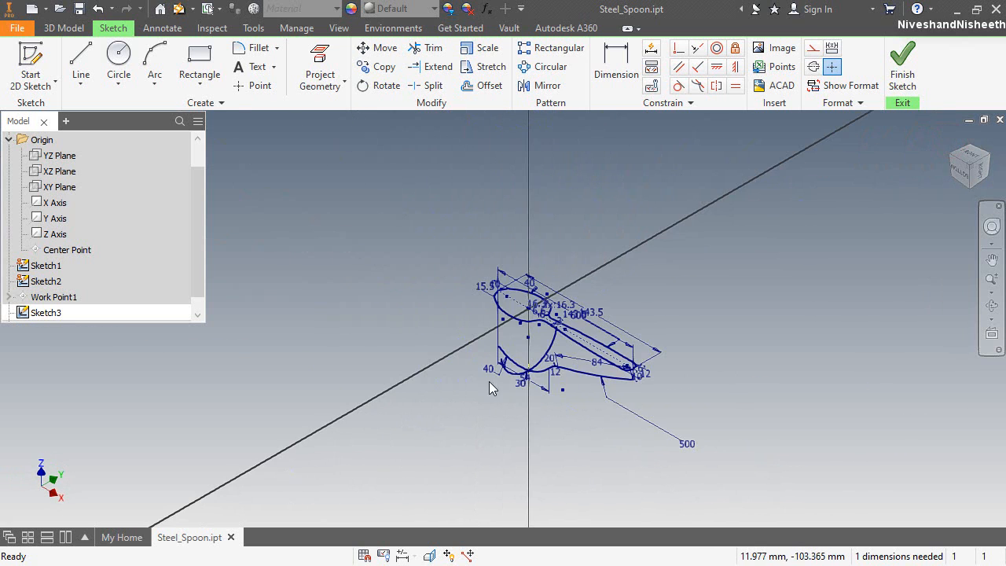
scroll(468, 316, "down", 3)
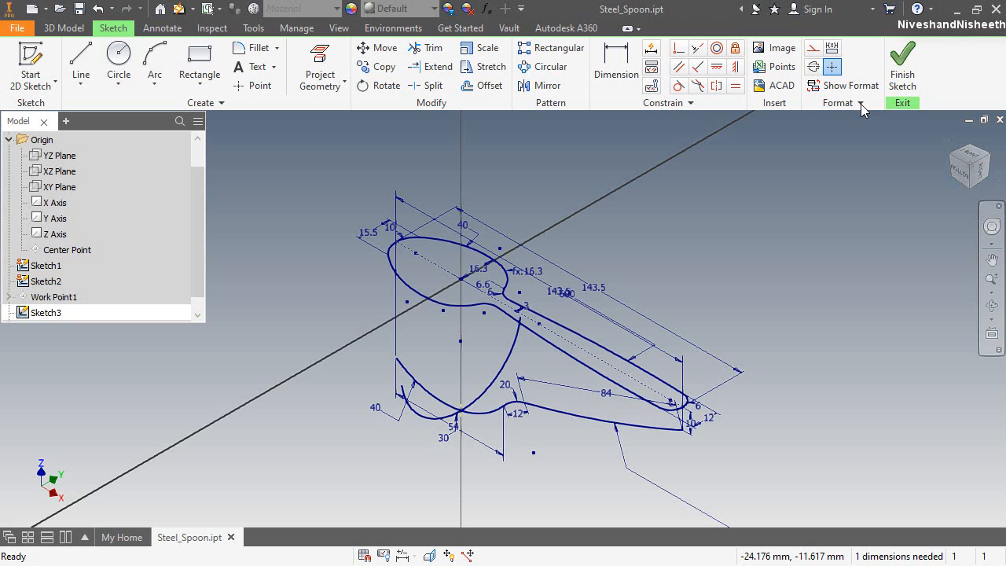
Finish the cross-section arc sketch and return to the 3D model.
left_click(903, 69)
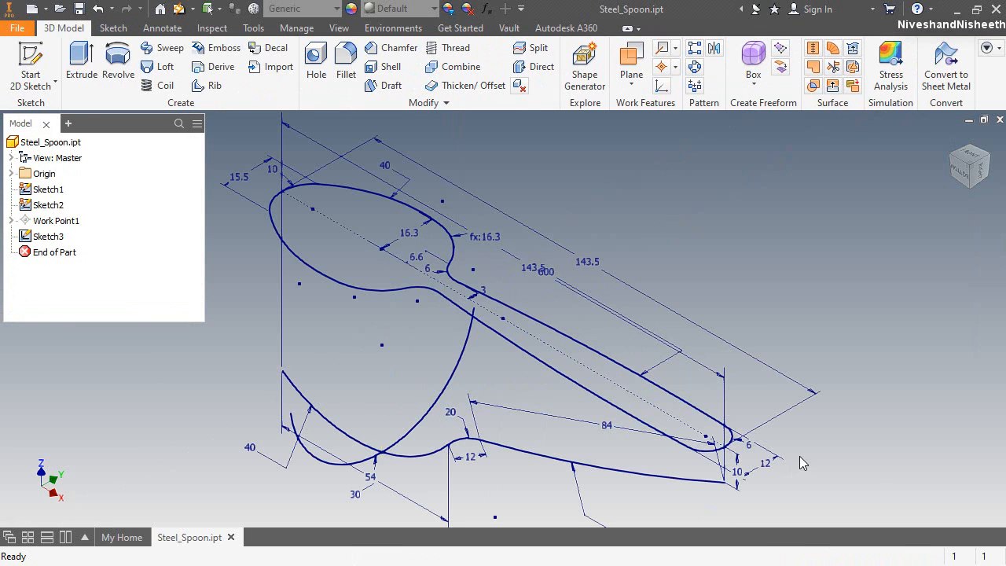
left_click(821, 451)
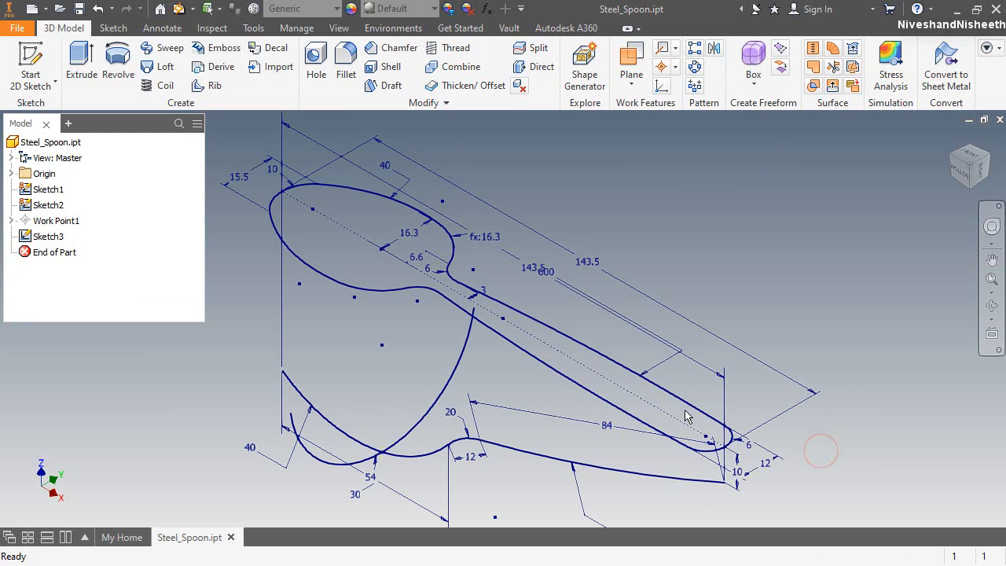
Create a work plane parallel to the YZ plane through the handle-side end of the side profile's 20 mm arc.
scroll(475, 478, "up", 3)
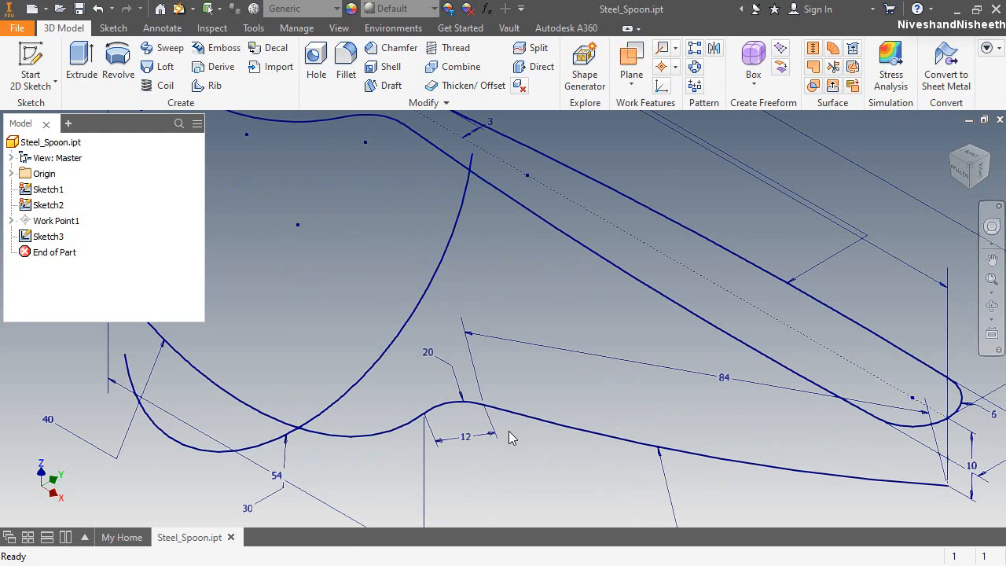
scroll(510, 438, "down", 2)
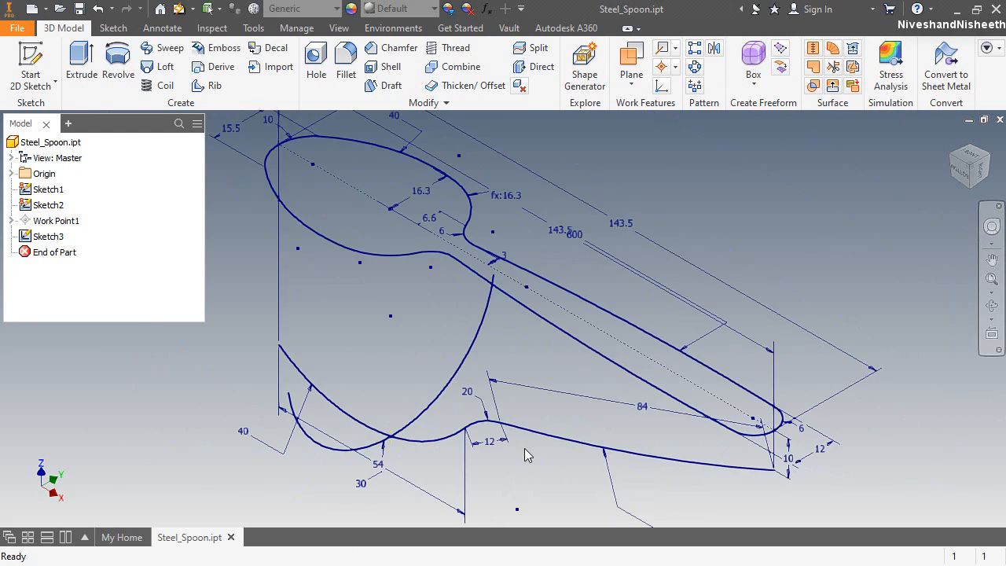
left_click(634, 80)
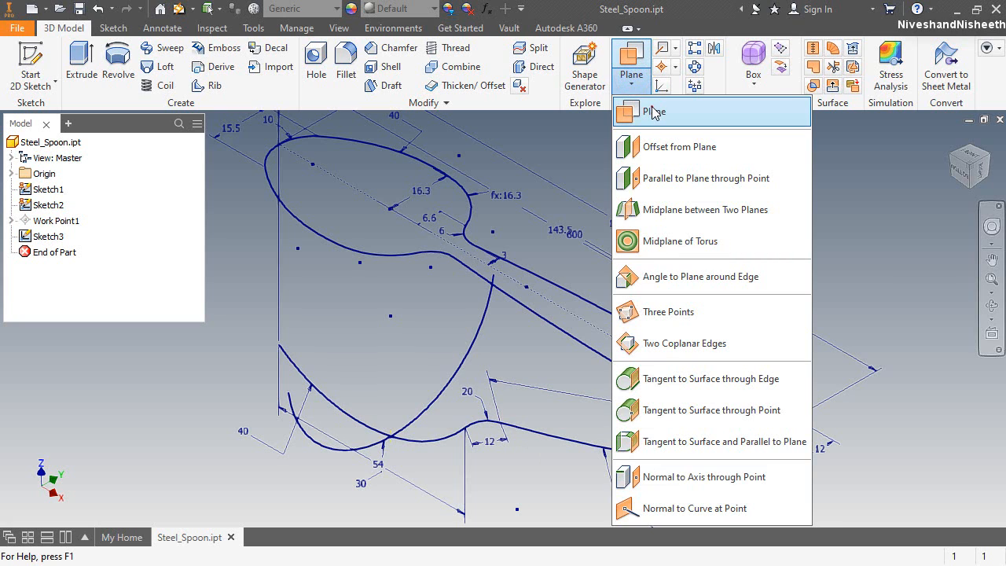
left_click(655, 112)
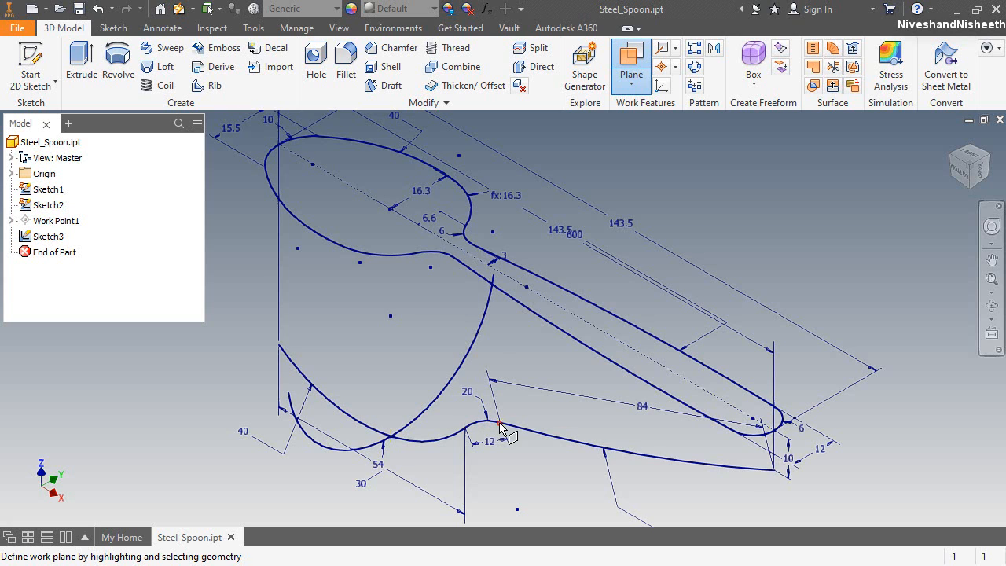
left_click(501, 426)
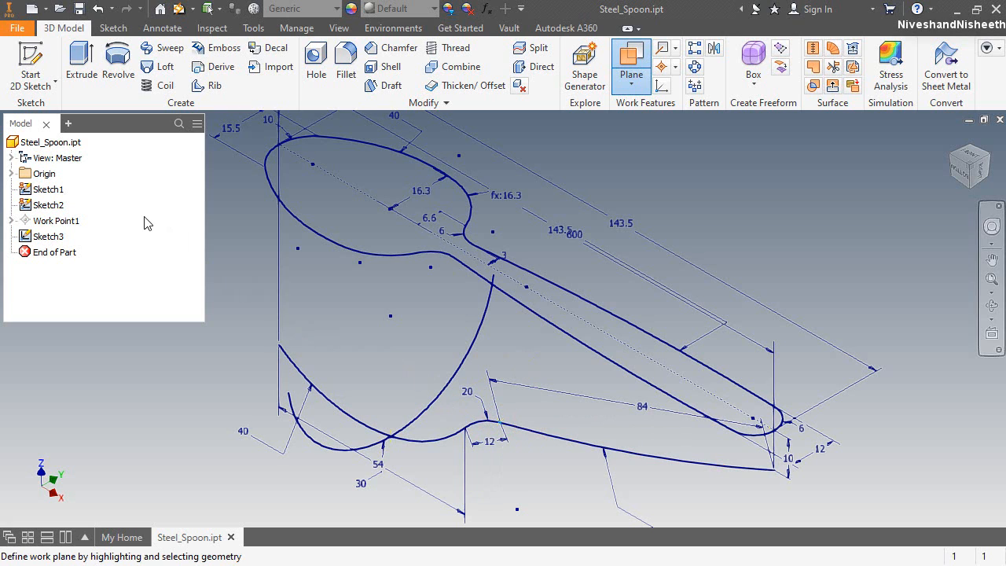
left_click(11, 174)
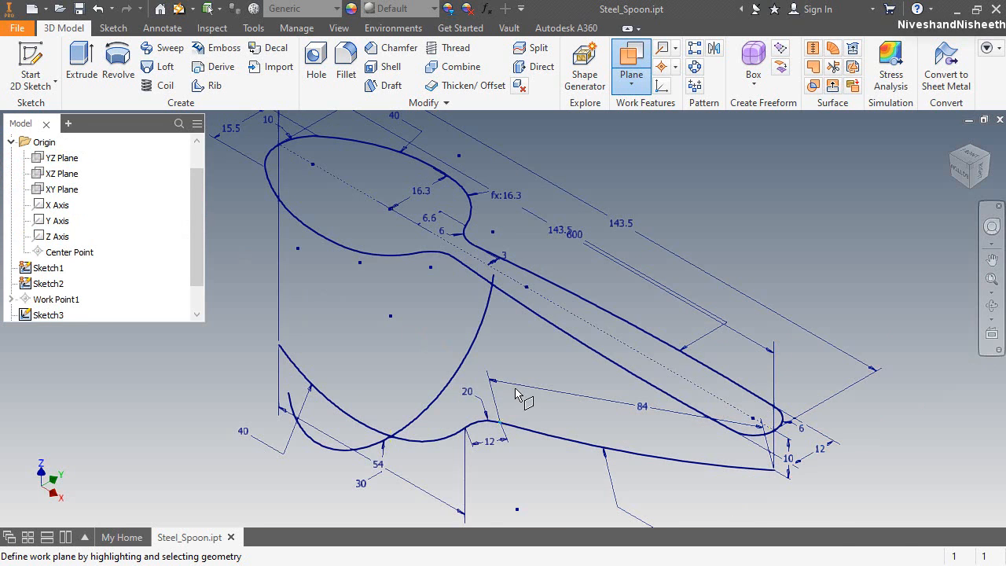
scroll(522, 400, "down", 5)
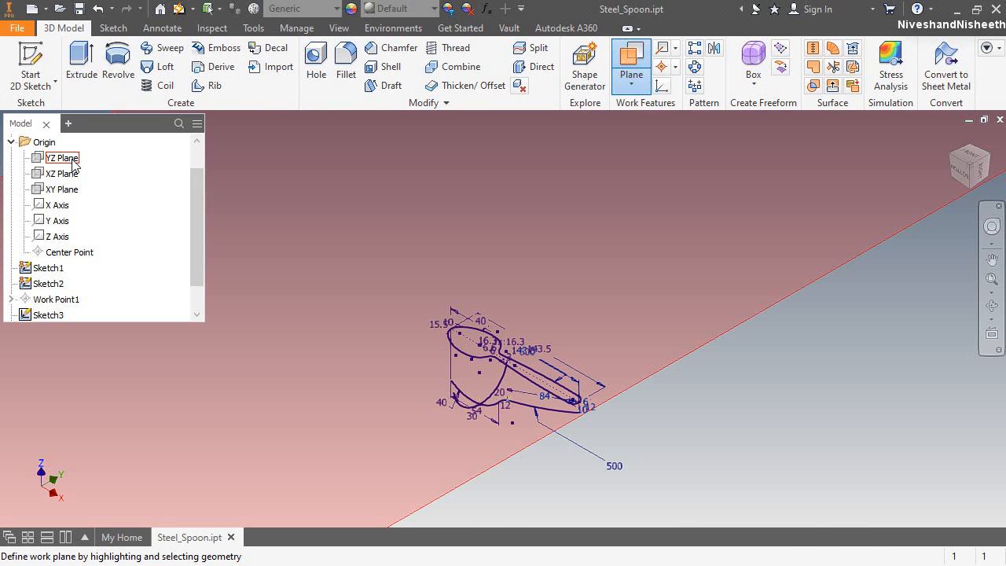
left_click(72, 161)
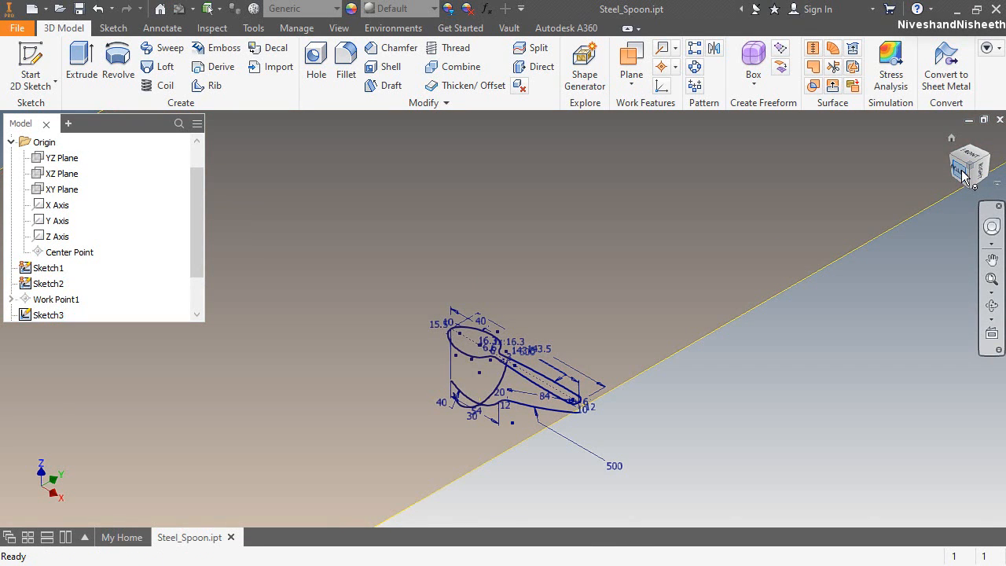
Check the new work plane's position against the end of the 20 mm arc in a side view and an isometric view.
left_click(964, 175)
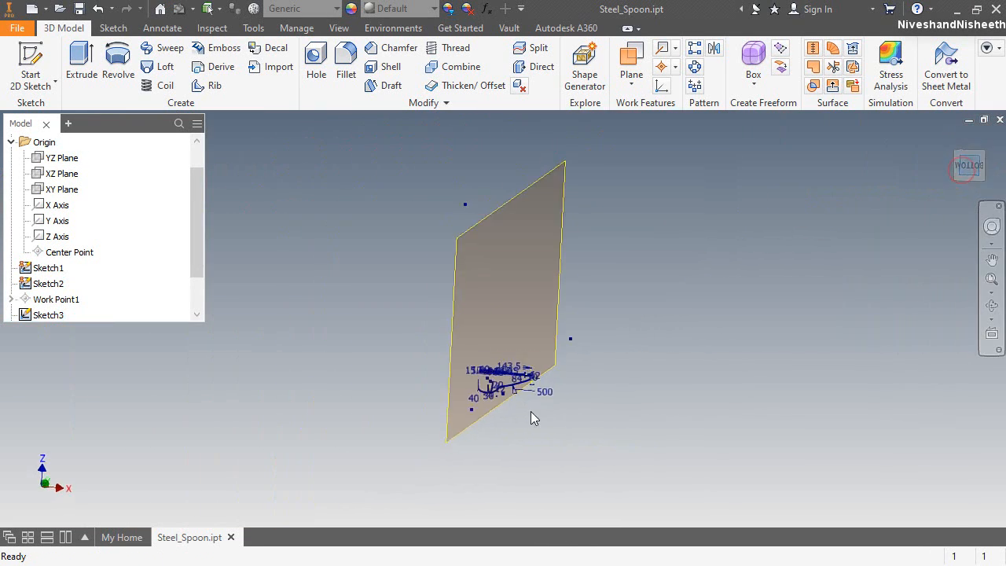
scroll(514, 364, "up", 5)
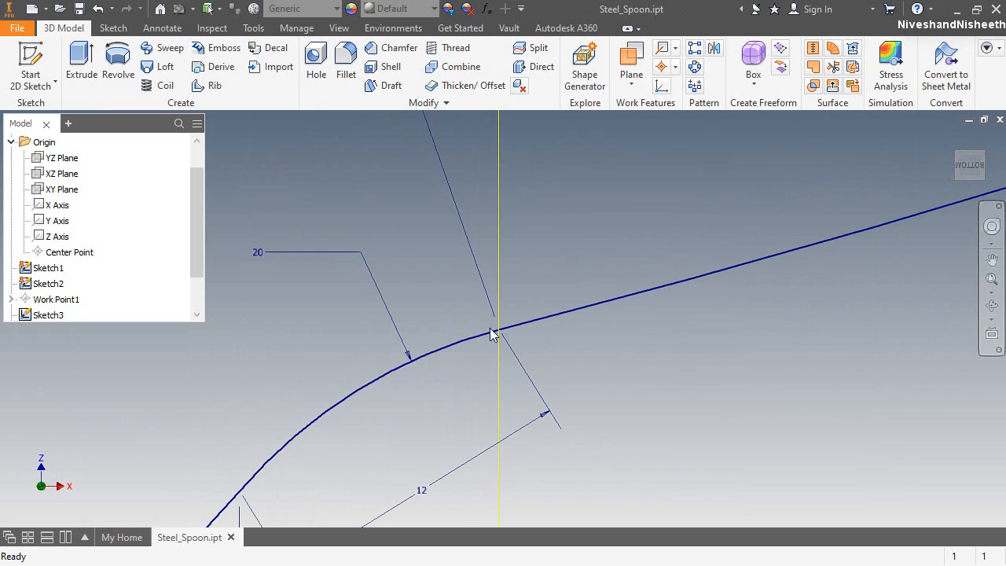
scroll(128, 269, "down", 1)
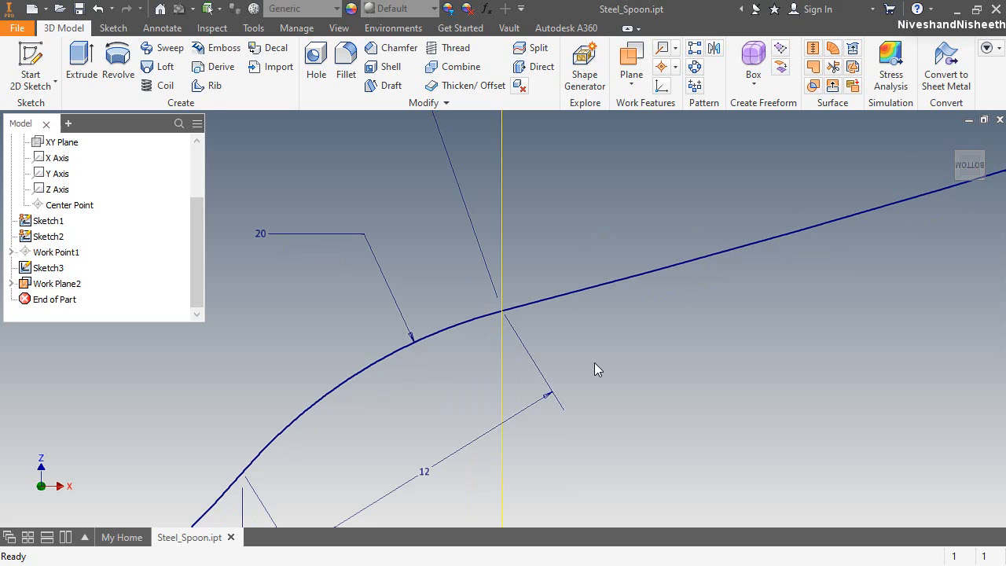
left_click(594, 362)
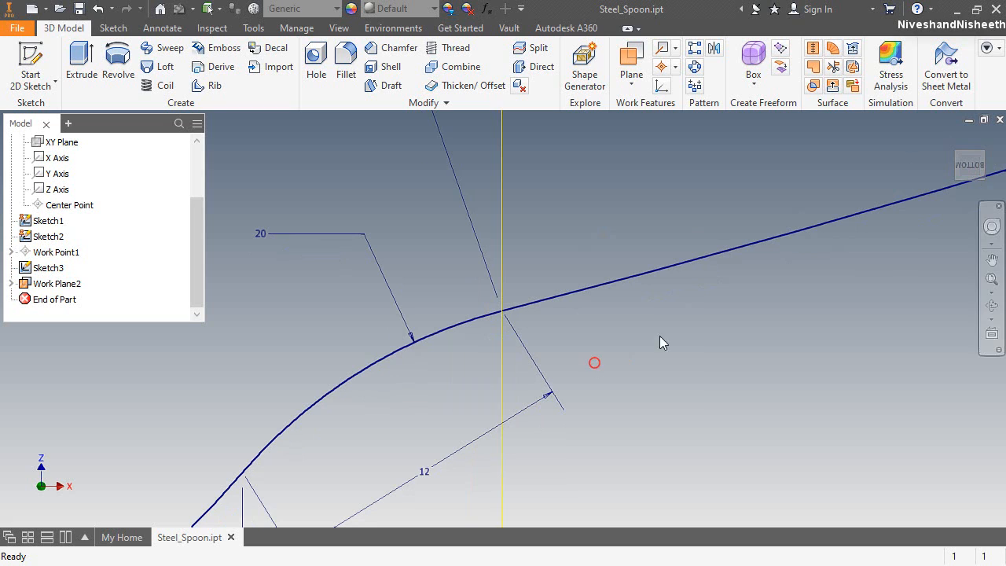
left_click(961, 160)
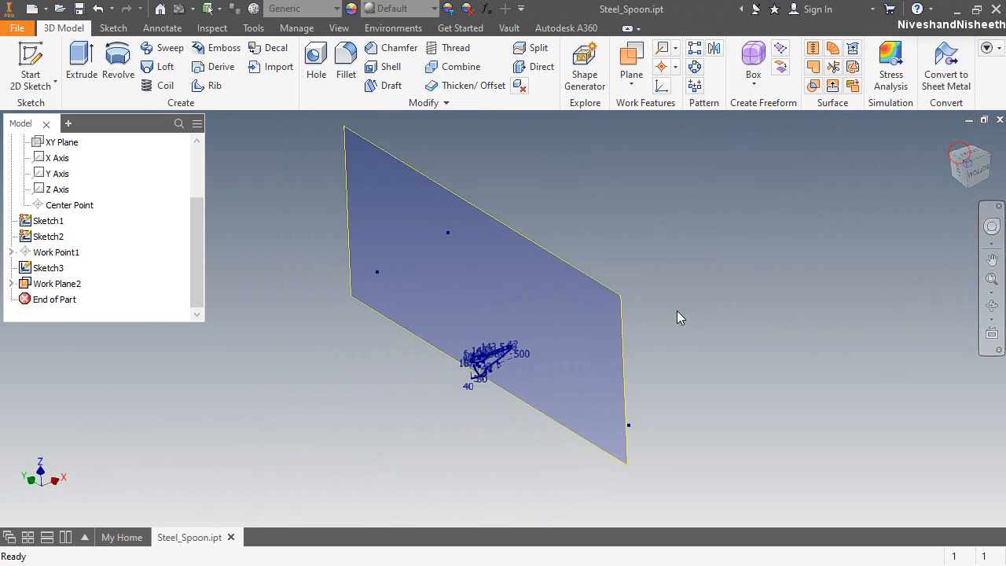
scroll(482, 338, "up", 5)
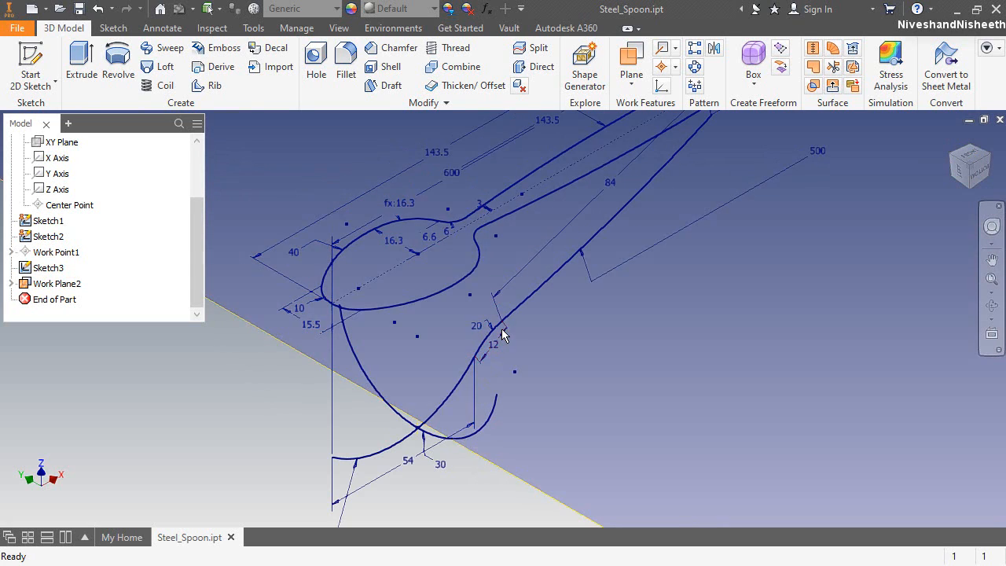
scroll(504, 317, "up", 5)
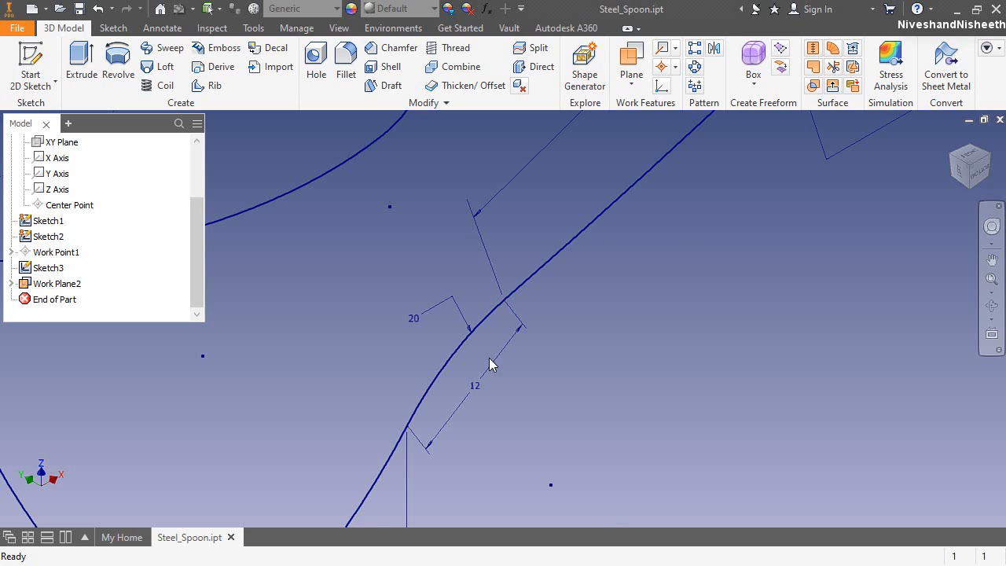
Start a sketch on the new work plane and project the handle-side endpoint of the side profile's 20 mm arc.
scroll(489, 364, "up", 10)
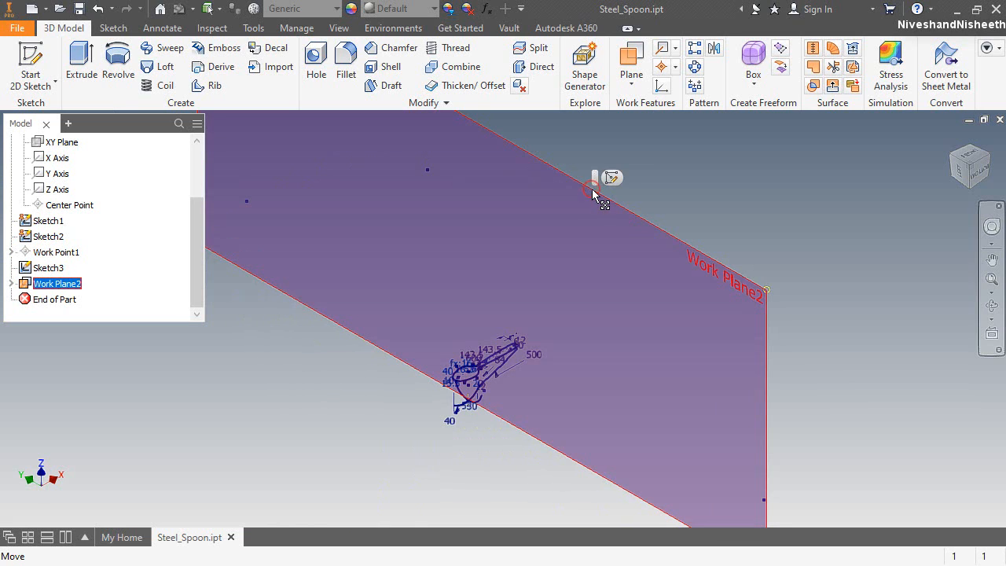
left_click(592, 192)
left_click(614, 181)
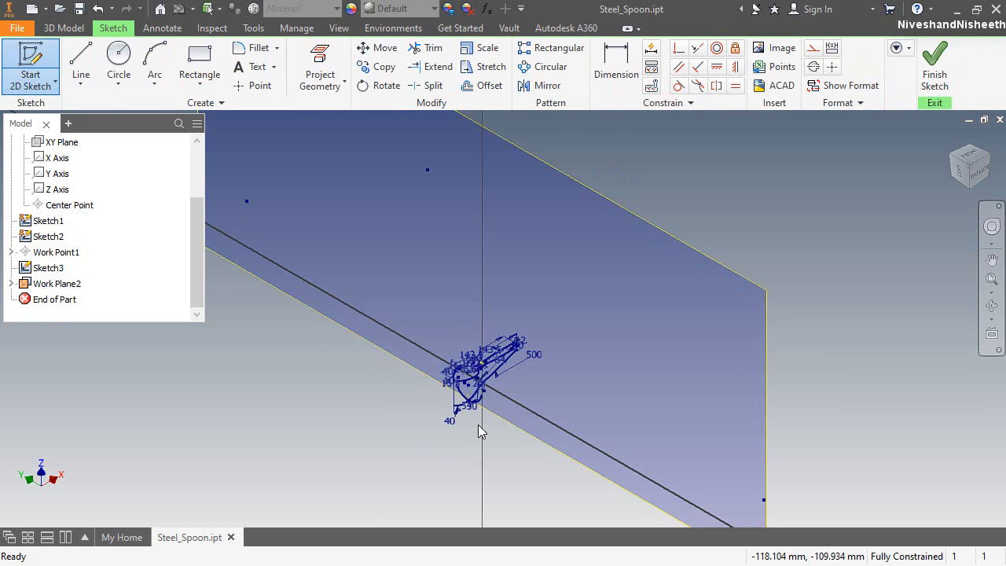
scroll(481, 393, "down", 10)
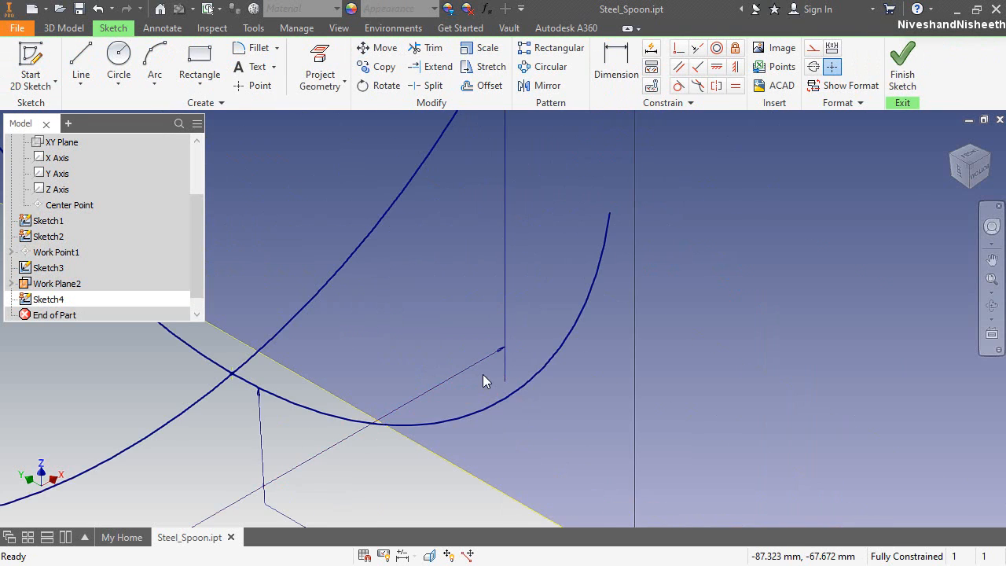
right_click(303, 383)
left_click(355, 411)
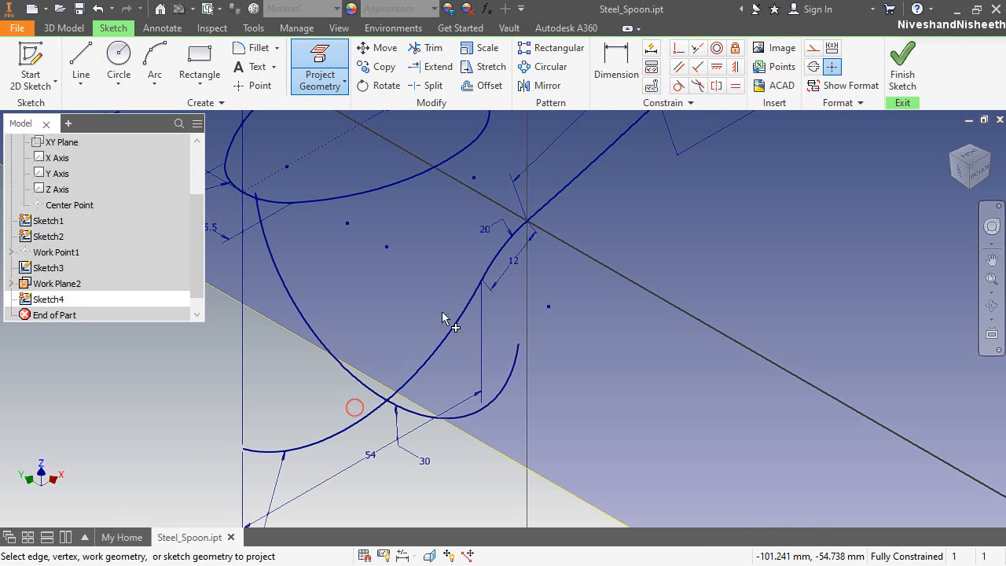
left_click(528, 219)
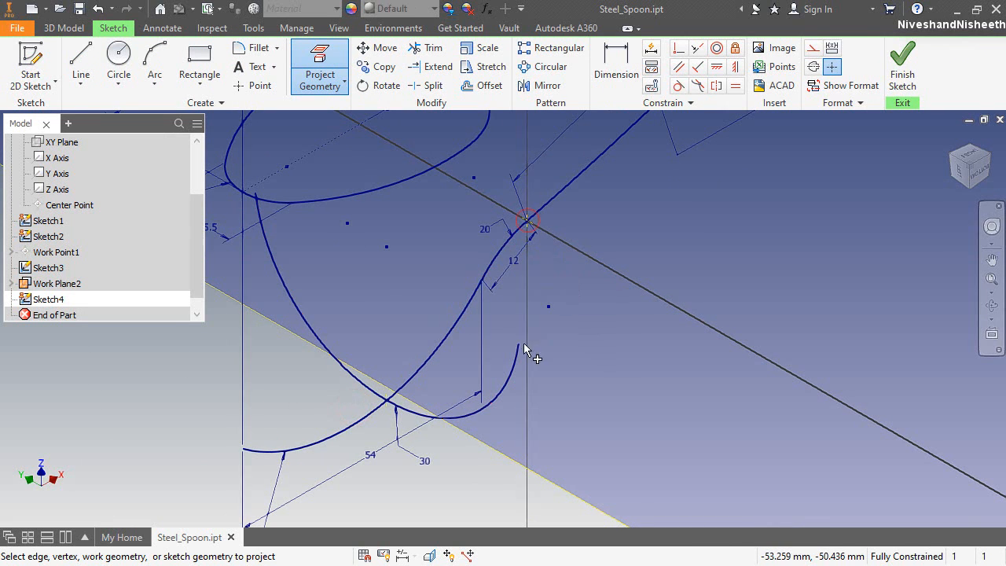
scroll(516, 365, "down", 3)
scroll(516, 366, "up", 4)
scroll(536, 291, "down", 2)
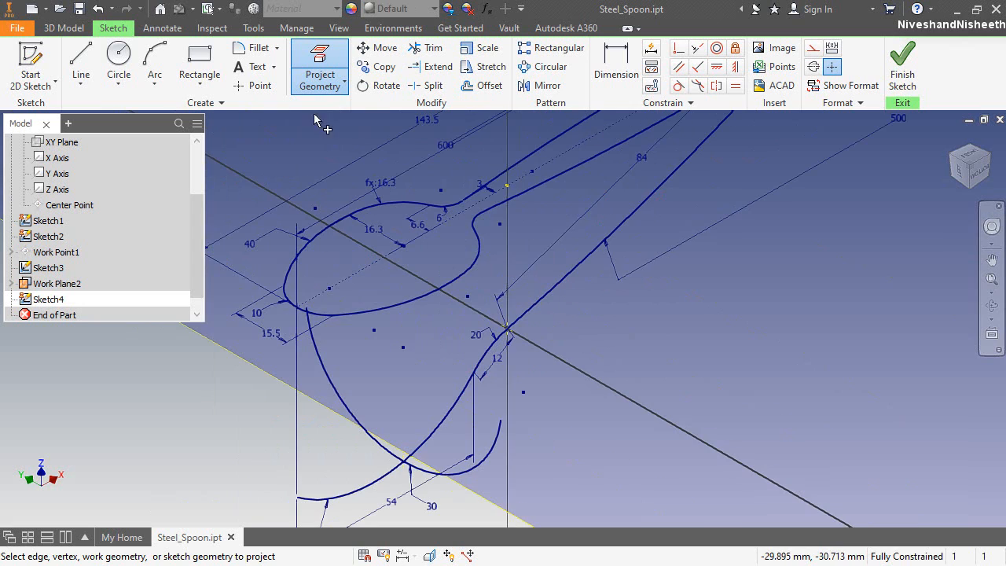
Draw a three-point arc that opens upward and passes beneath the projected point.
left_click(156, 69)
scroll(412, 231, "down", 2)
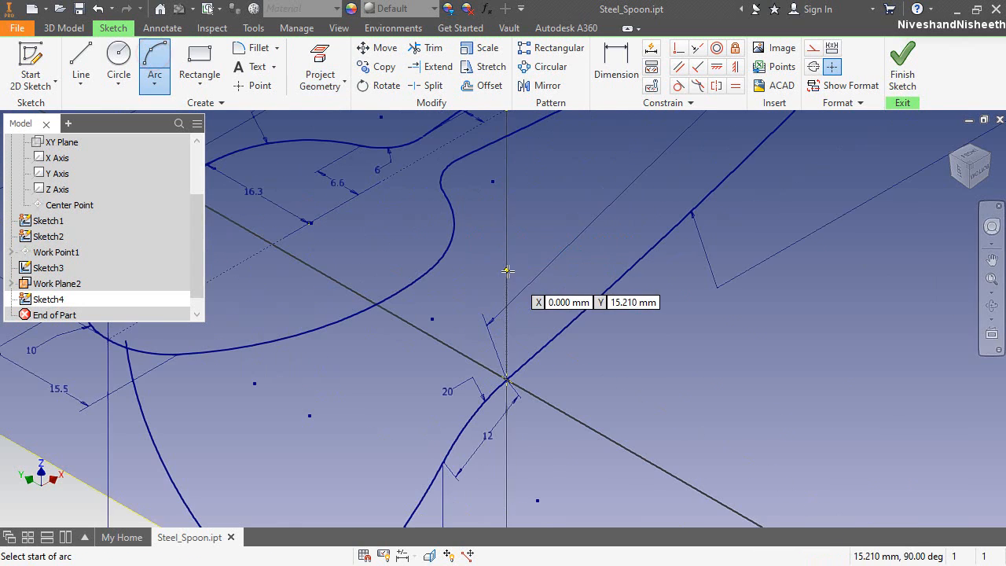
left_click(401, 219)
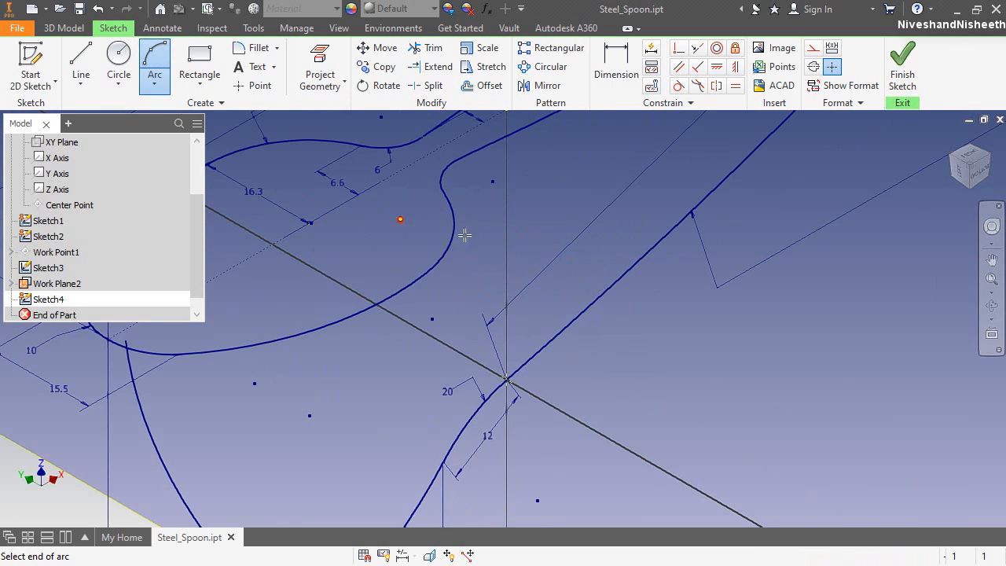
left_click(632, 338)
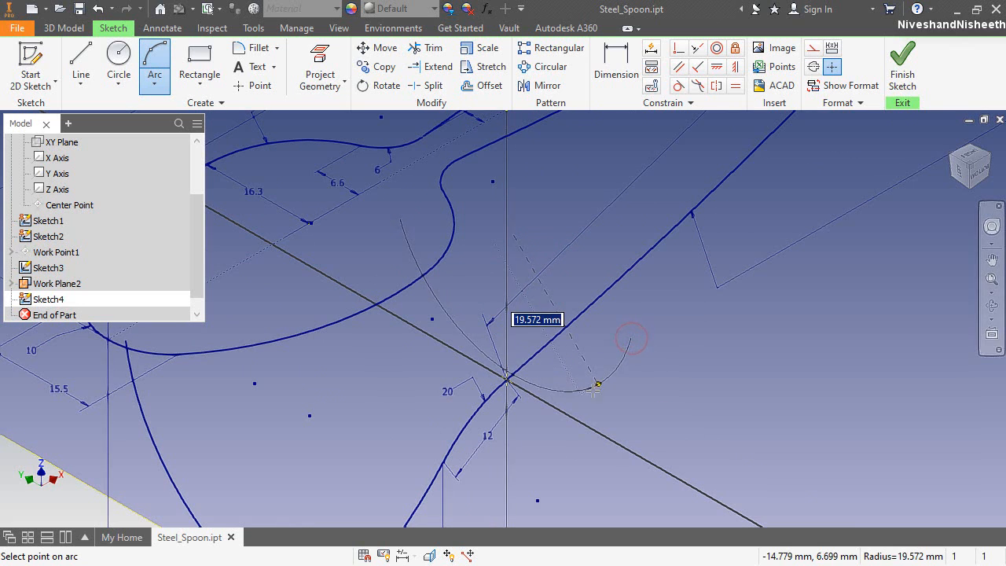
left_click(574, 427)
key("Escape")
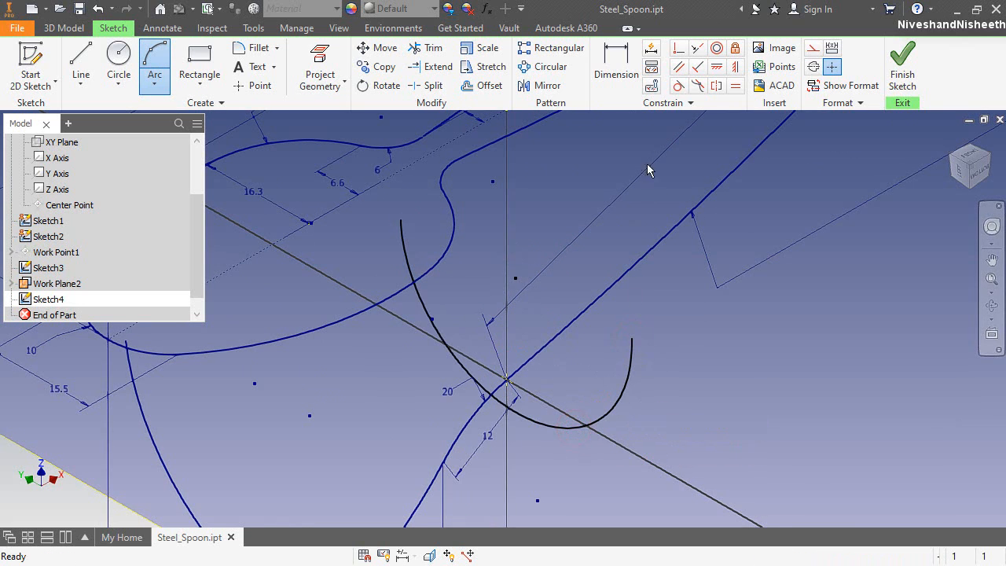
Align the arc's two endpoints horizontally and make its midpoint coincident with the projected point.
left_click(718, 68)
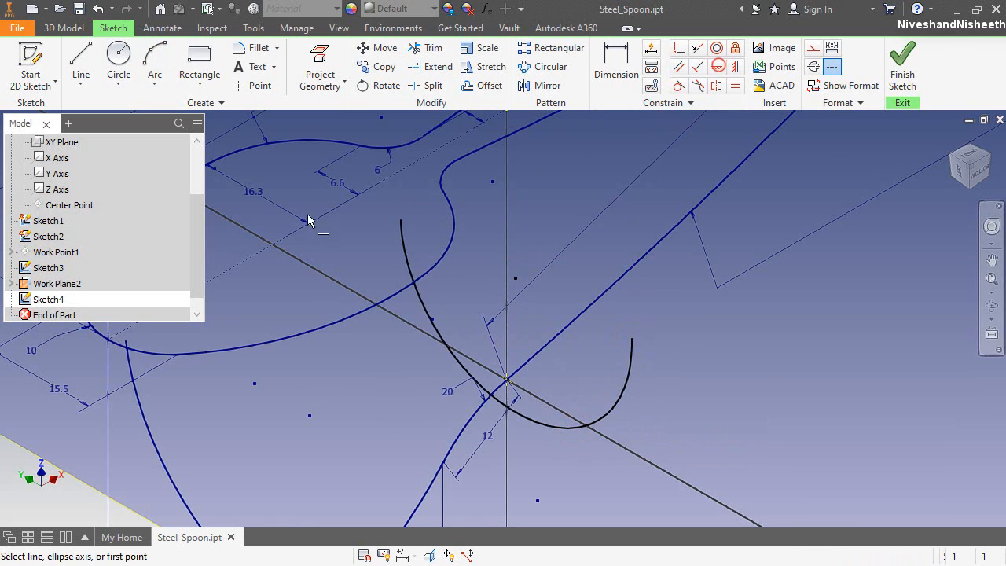
left_click(400, 219)
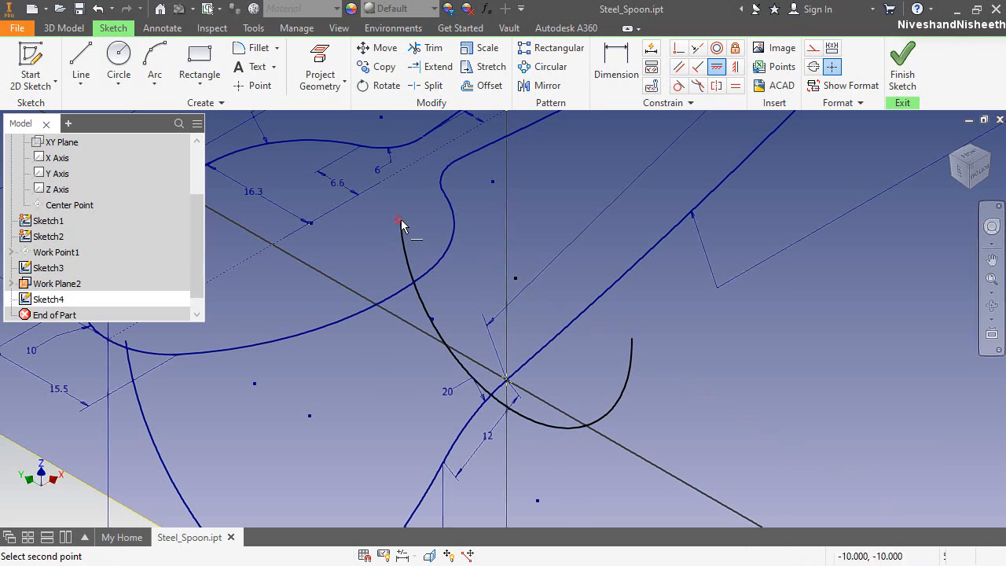
left_click(633, 340)
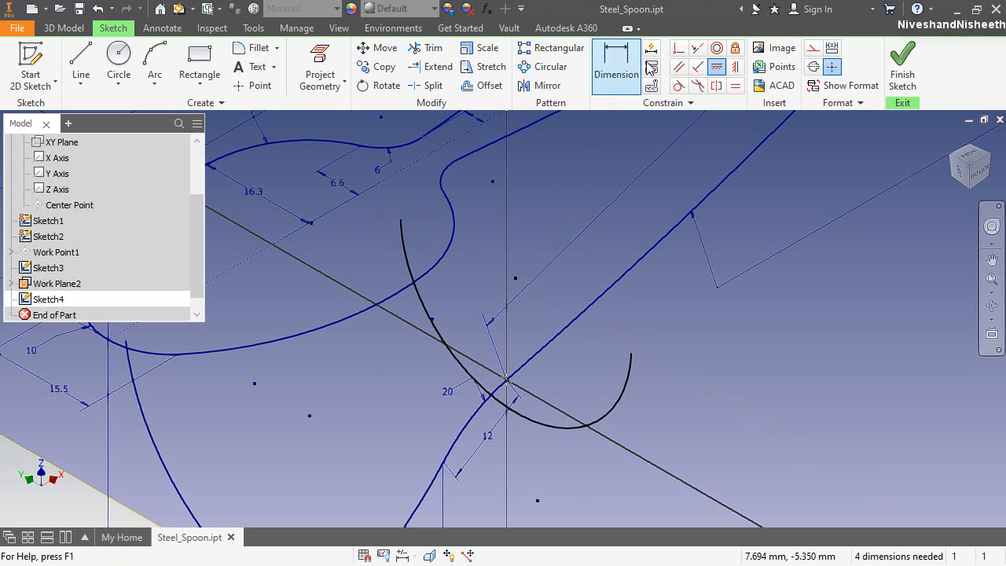
left_click(676, 52)
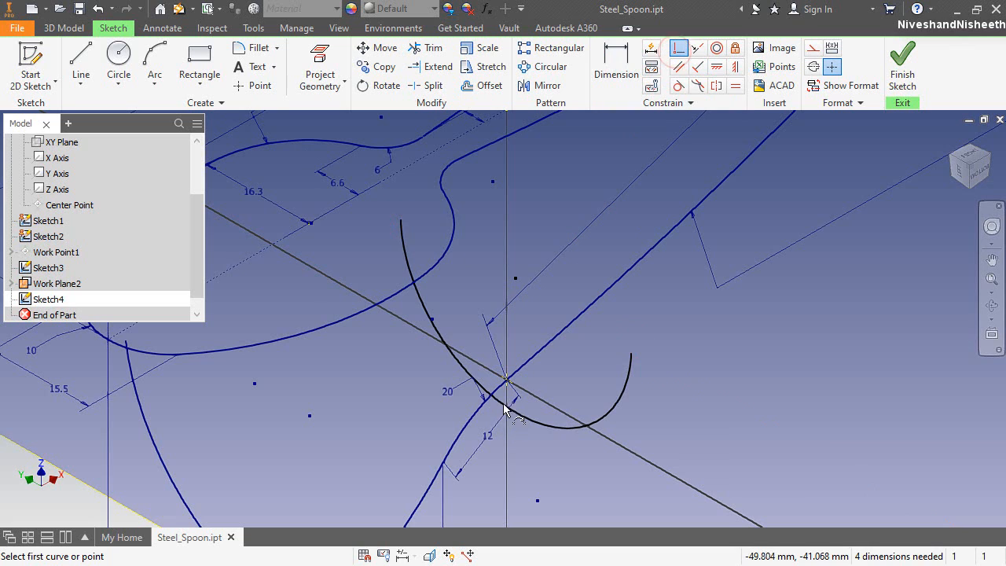
left_click(516, 413)
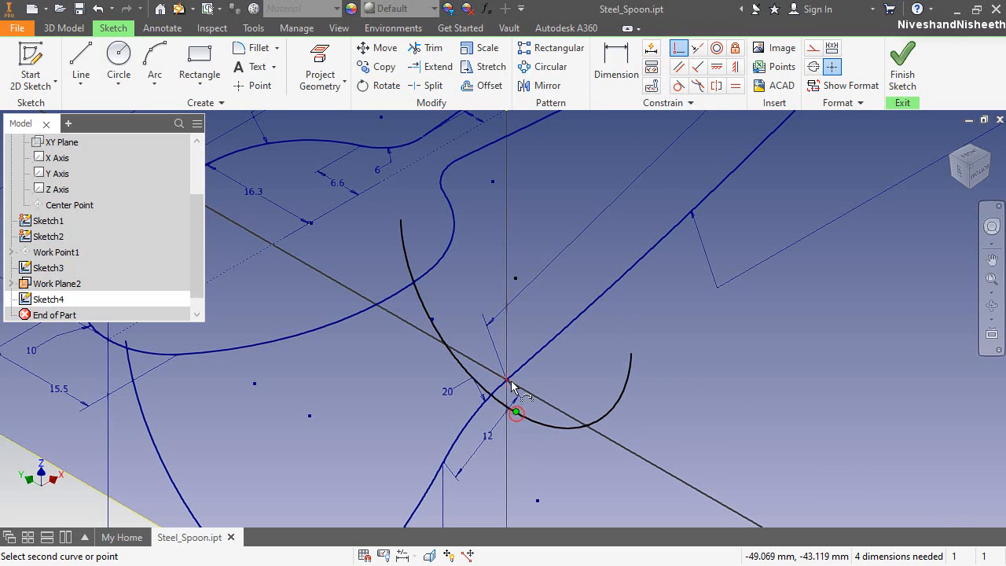
left_click(507, 380)
right_click(554, 209)
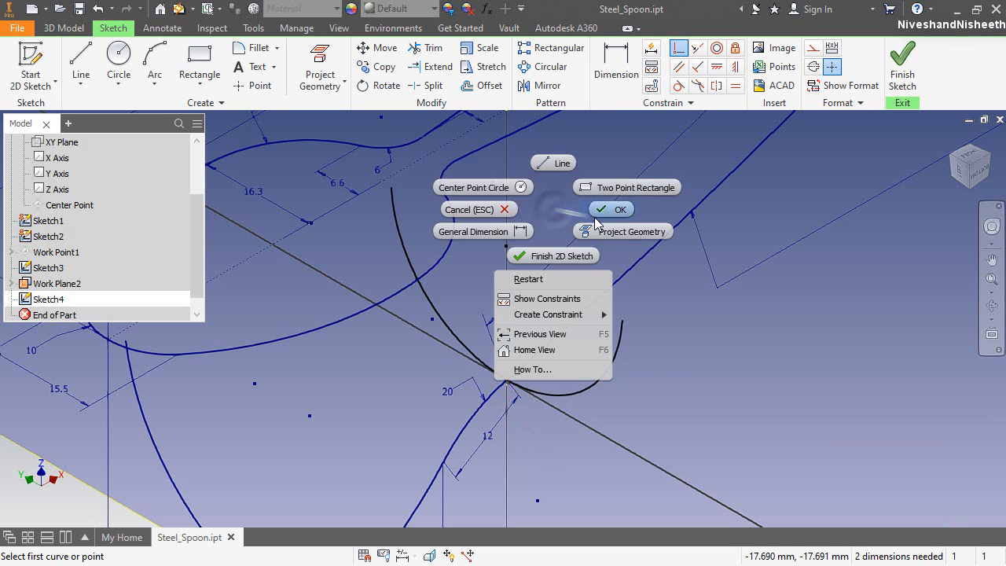
left_click(561, 205)
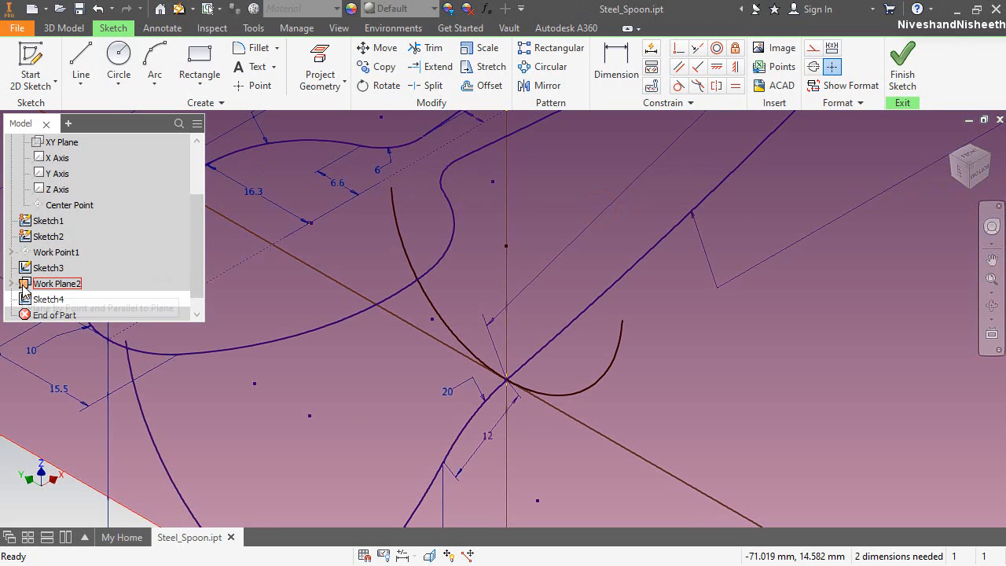
Hide the work plane that carries the current arc sketch.
right_click(24, 287)
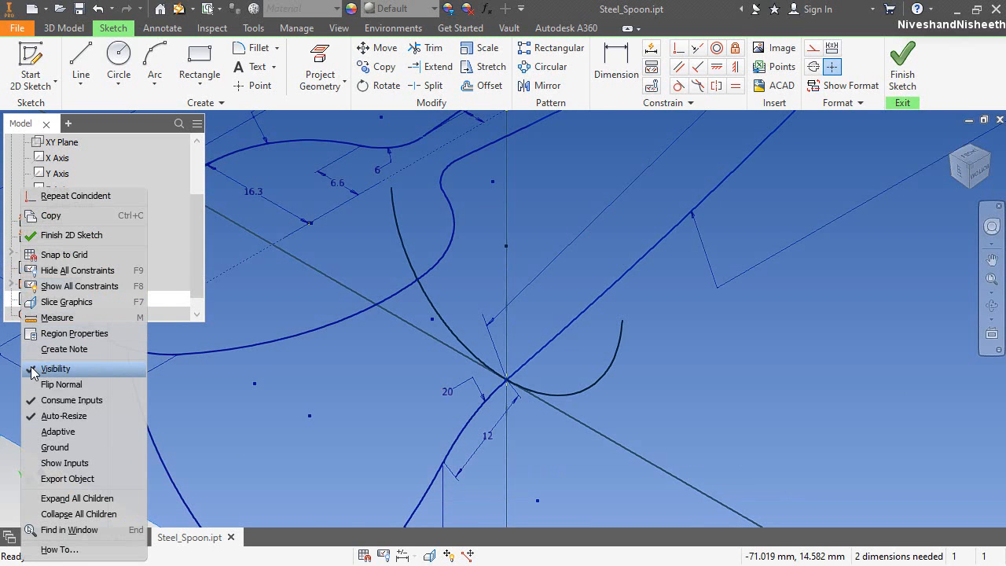
left_click(34, 368)
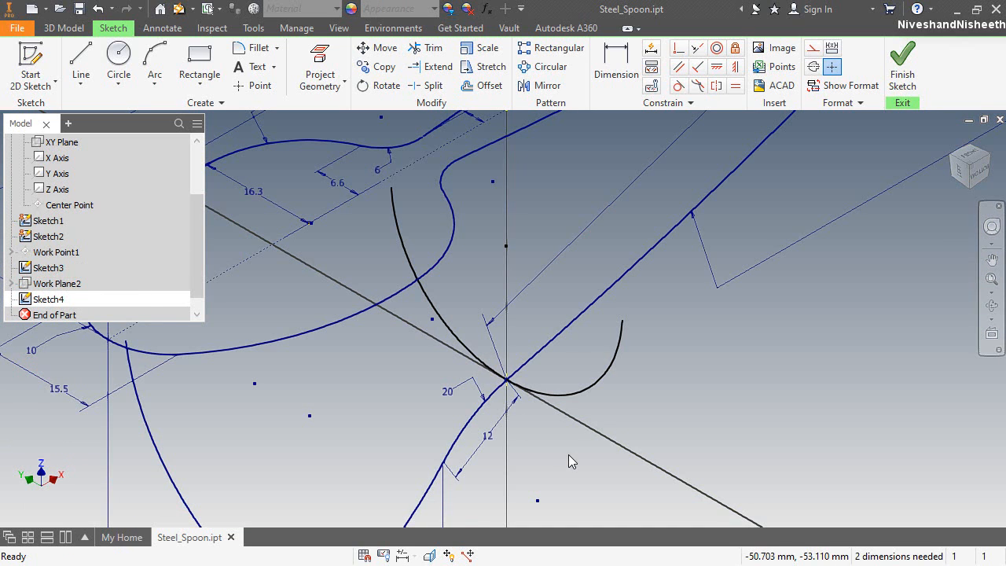
Dimension the new cross-section arc with a 10 mm radius.
right_click(544, 206)
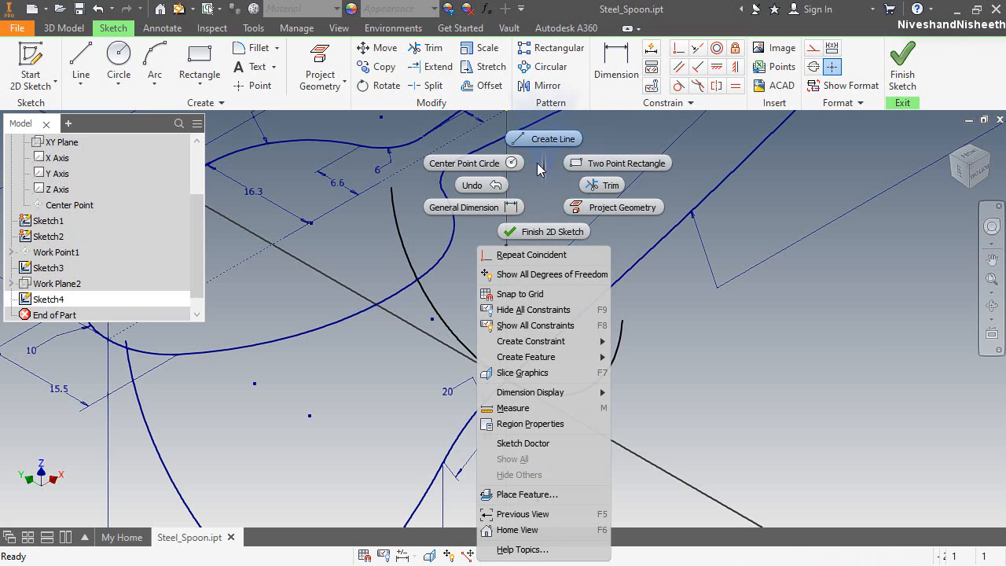
left_click(493, 206)
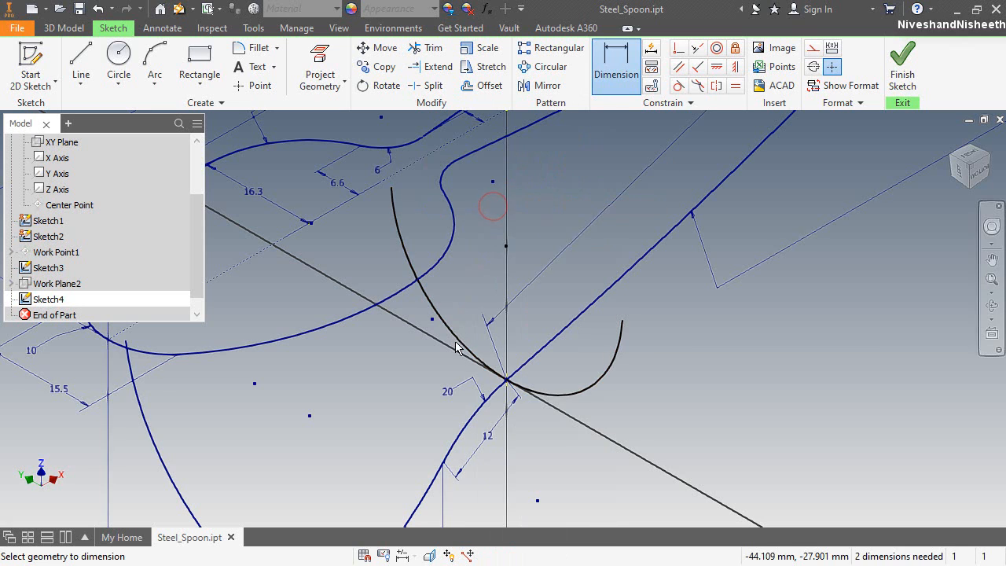
left_click(456, 348)
left_click(411, 390)
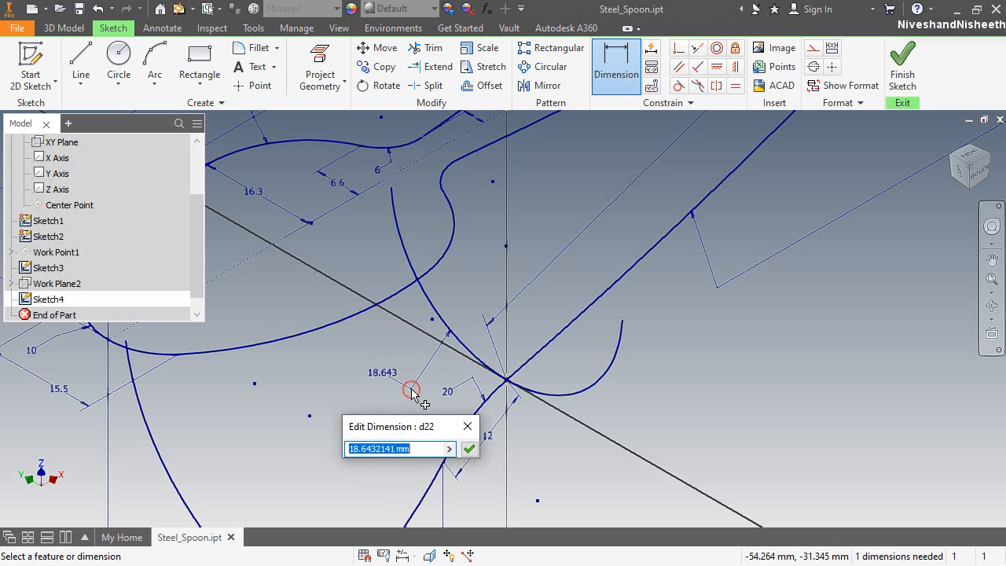
type("10")
key("Return")
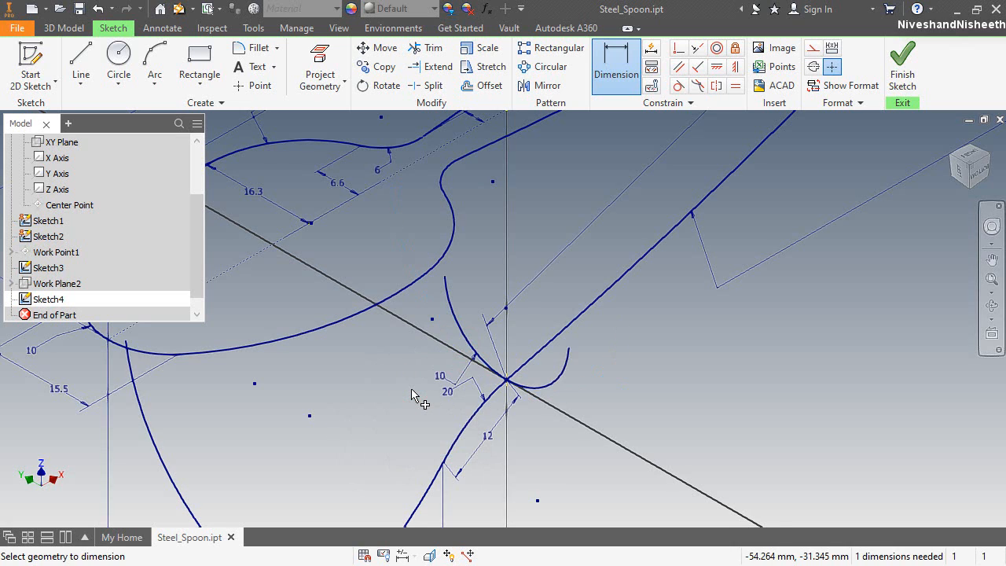
right_click(573, 171)
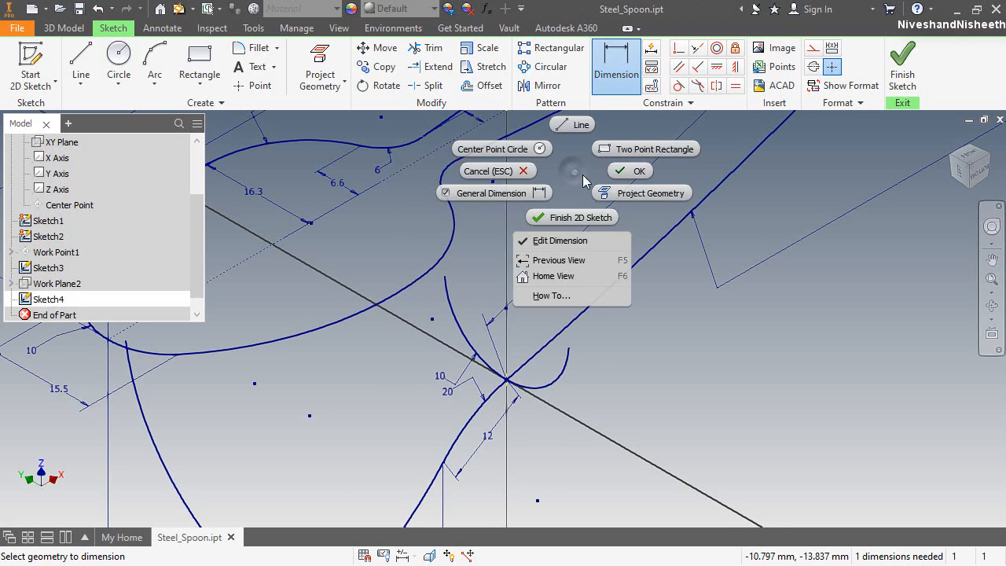
left_click(615, 171)
Examine the 10 mm cross-section arc against the spoon outline and side profile from several angles.
scroll(513, 373, "down", 2)
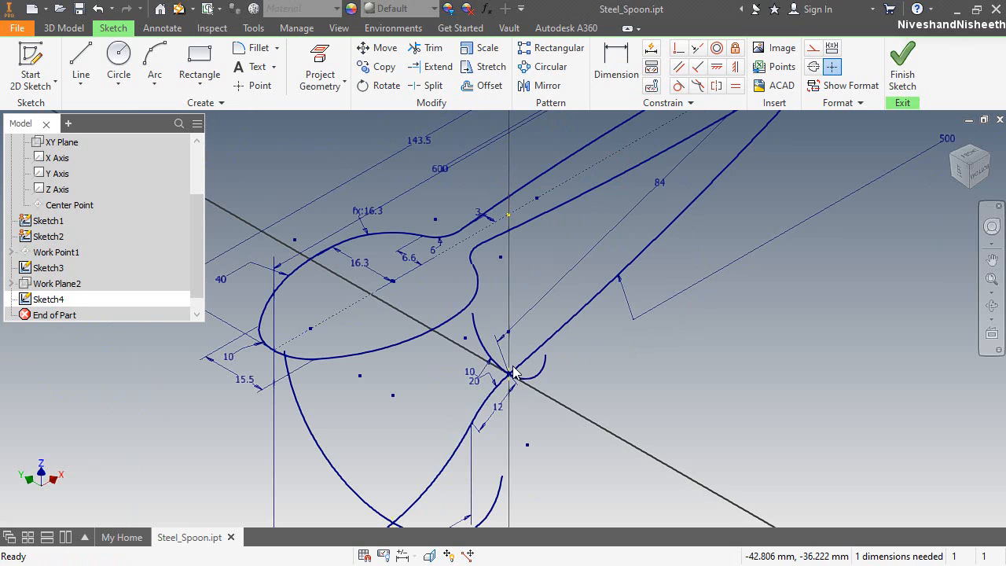
left_click(988, 225)
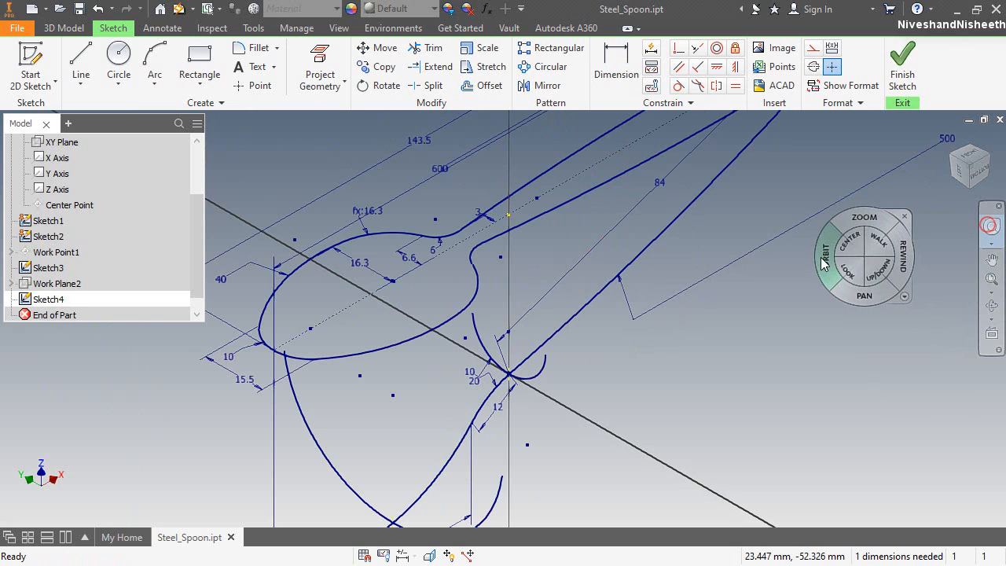
mouse_move(846, 247)
left_mouse_down()
mouse_move(772, 283)
mouse_move(512, 346)
mouse_move(492, 358)
mouse_move(494, 393)
left_mouse_up()
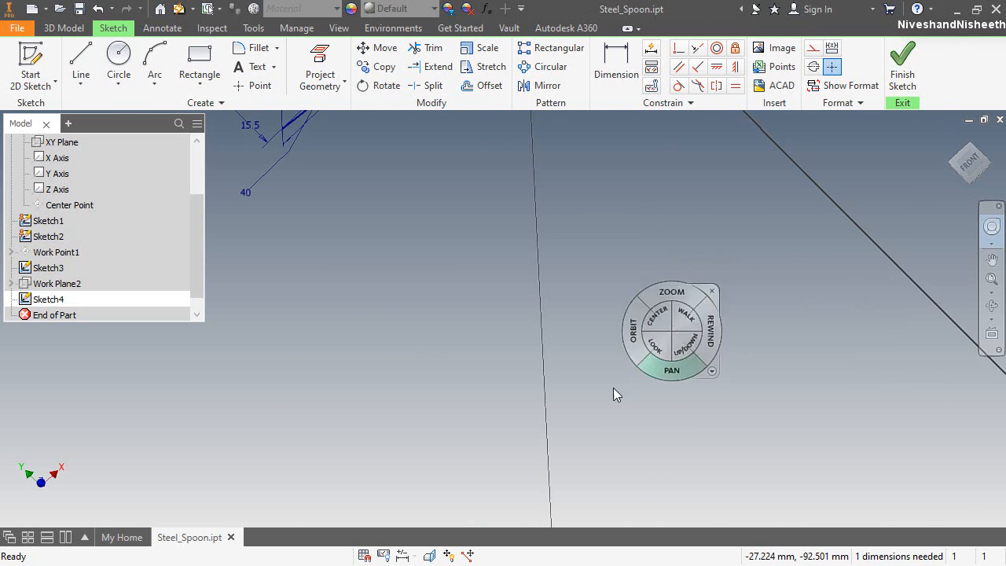
key("Escape")
scroll(598, 400, "up", 2)
scroll(583, 209, "down", 3)
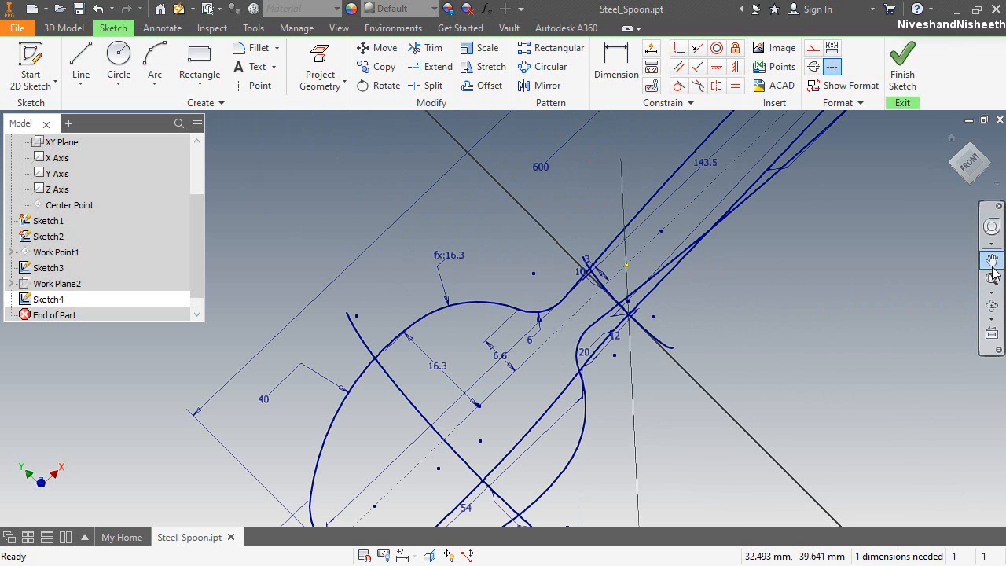
left_click(992, 306)
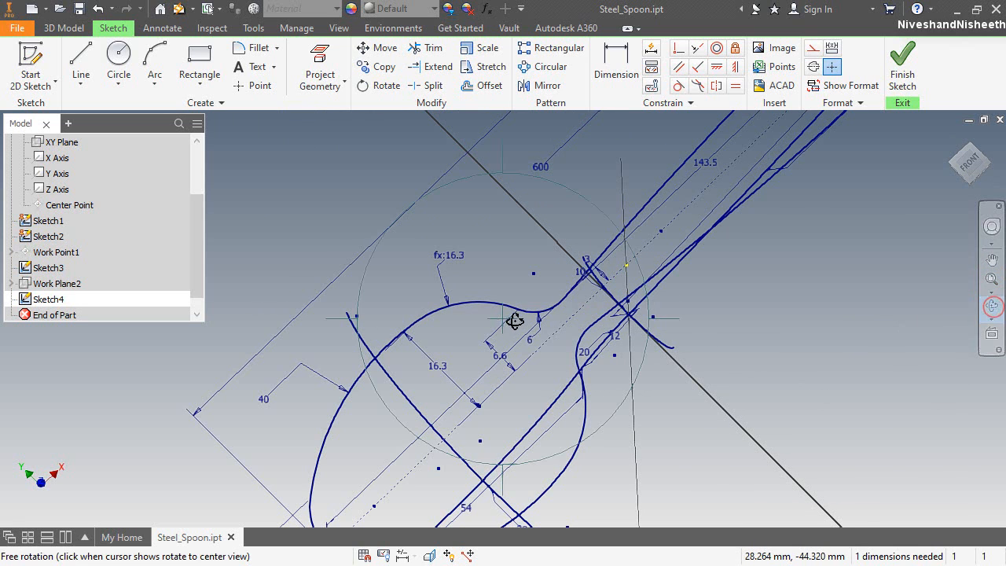
mouse_move(515, 321)
left_mouse_down()
mouse_move(516, 341)
mouse_move(542, 337)
mouse_move(535, 319)
mouse_move(511, 309)
mouse_move(528, 330)
mouse_move(566, 322)
left_mouse_up()
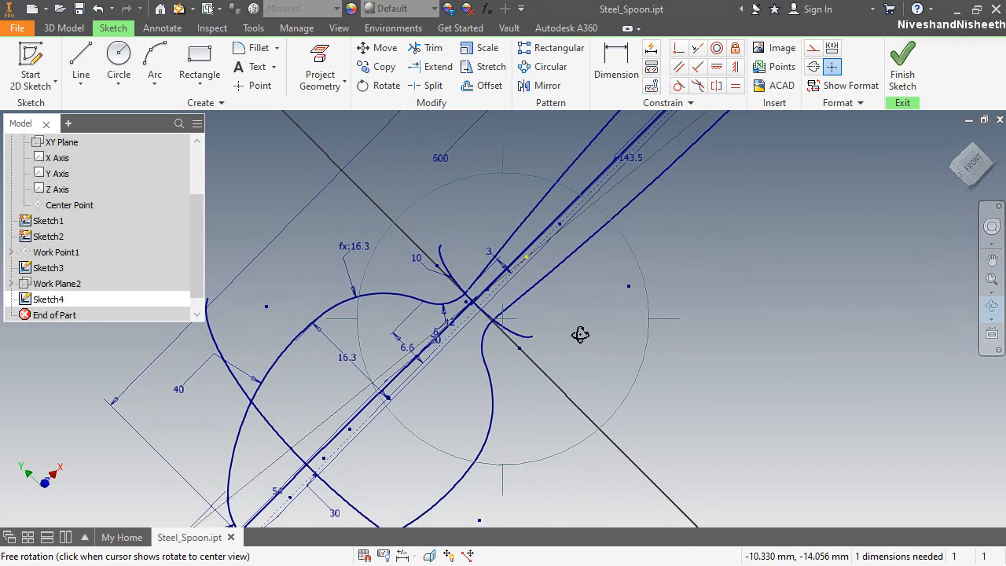
right_click(580, 335)
left_click(631, 333)
Finish the 10 mm cross-section arc sketch and restore the isometric home view.
left_click(905, 76)
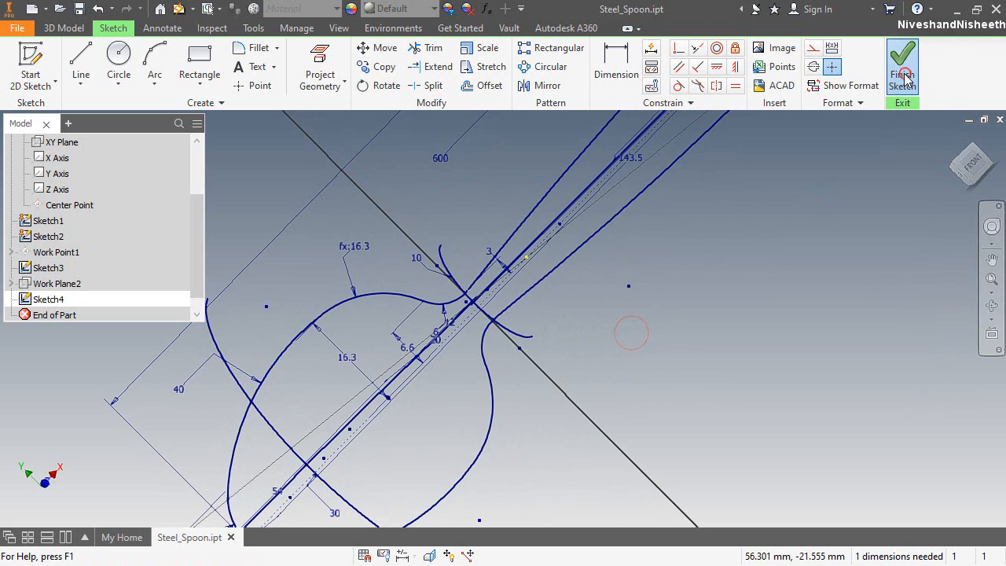
left_click(951, 155)
scroll(512, 383, "down", 6)
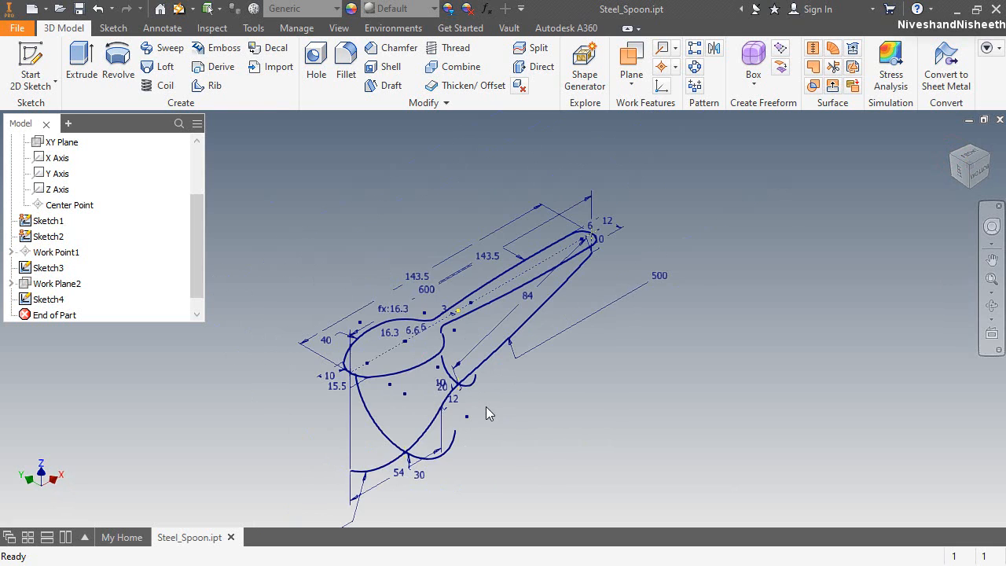
Create a work plane through the center point of the handle's rounded end, perpendicular to the outline's centerline.
scroll(744, 180, "up", 5)
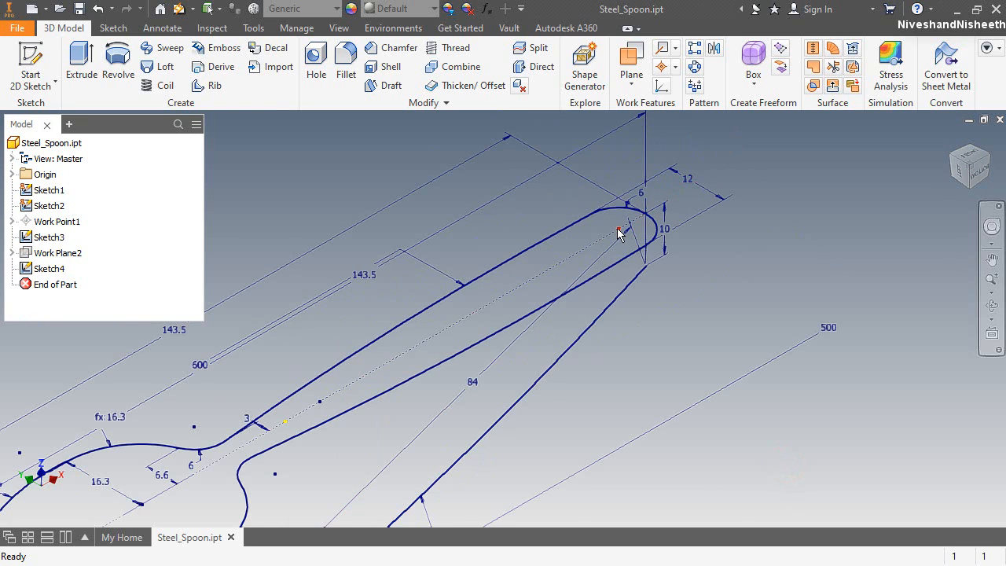
mouse_move(619, 234)
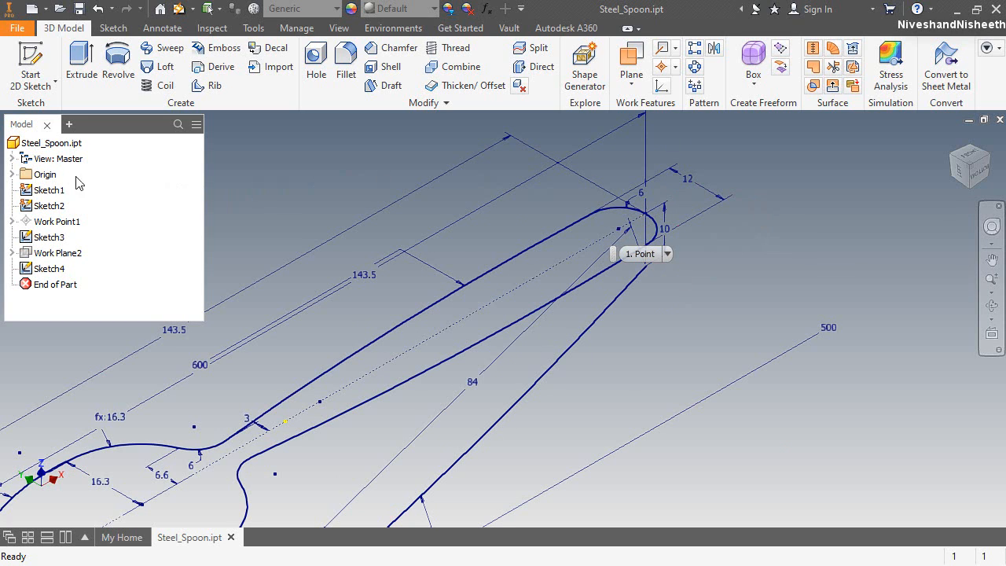
left_click(12, 174)
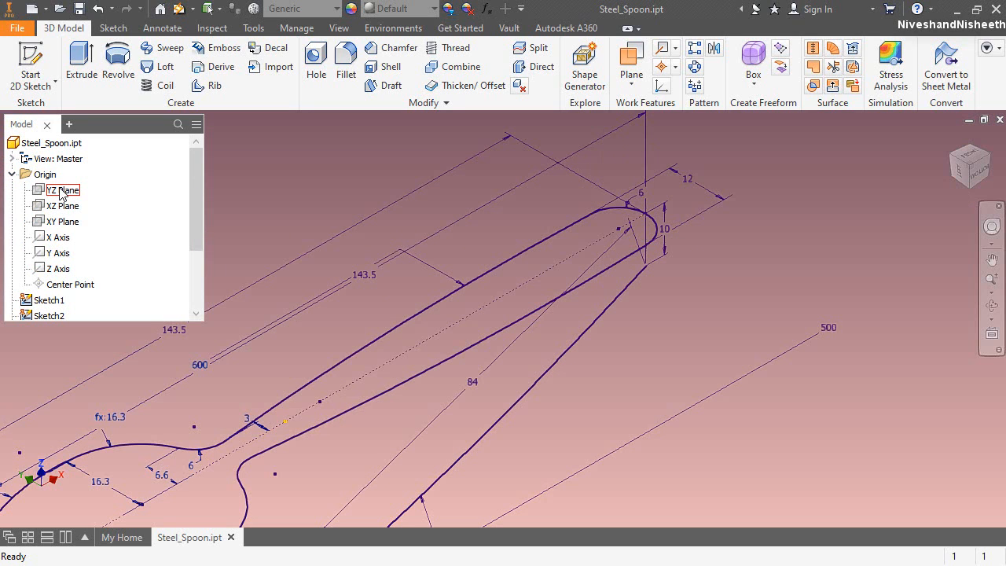
scroll(459, 270, "up", 5)
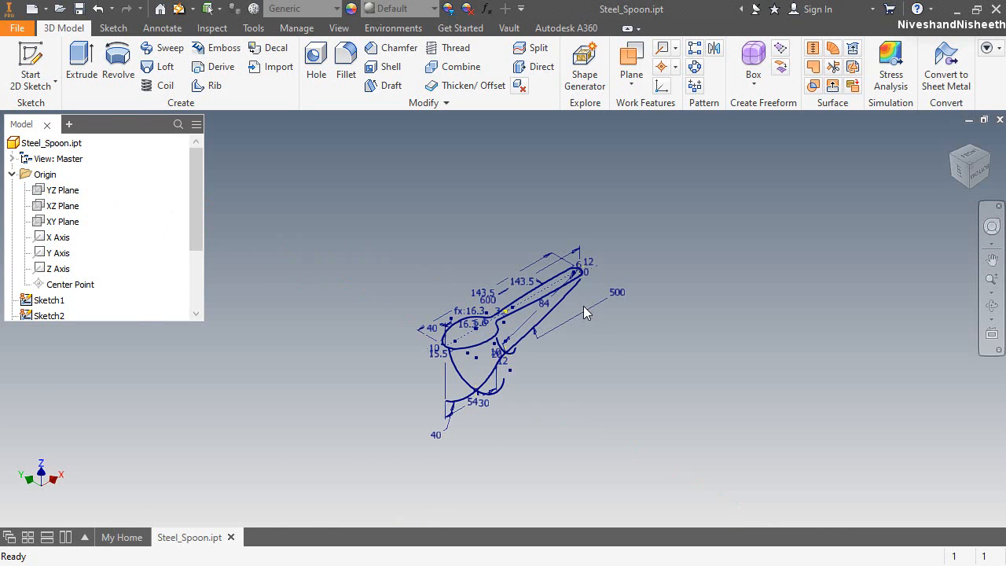
scroll(584, 313, "down", 6)
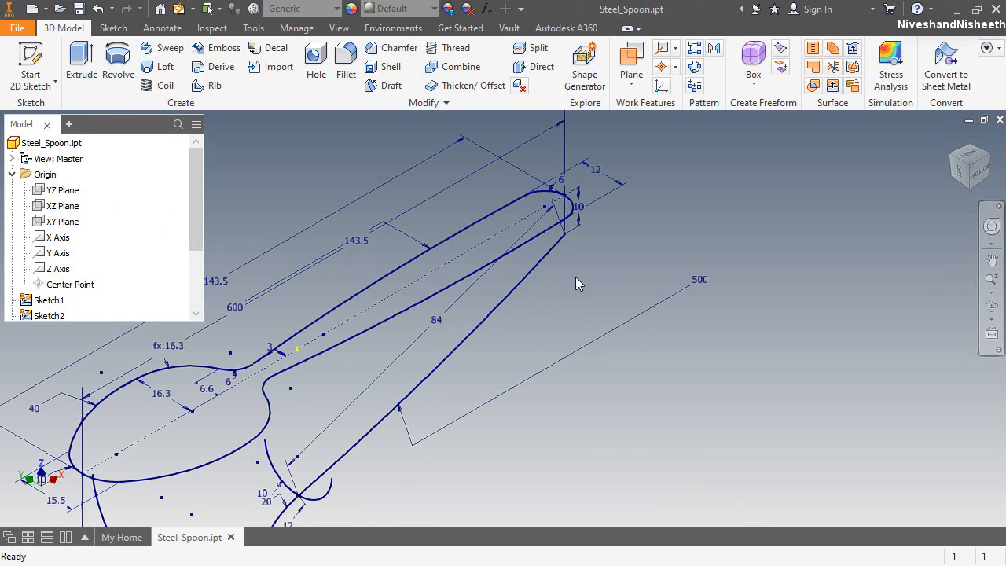
left_click(638, 66)
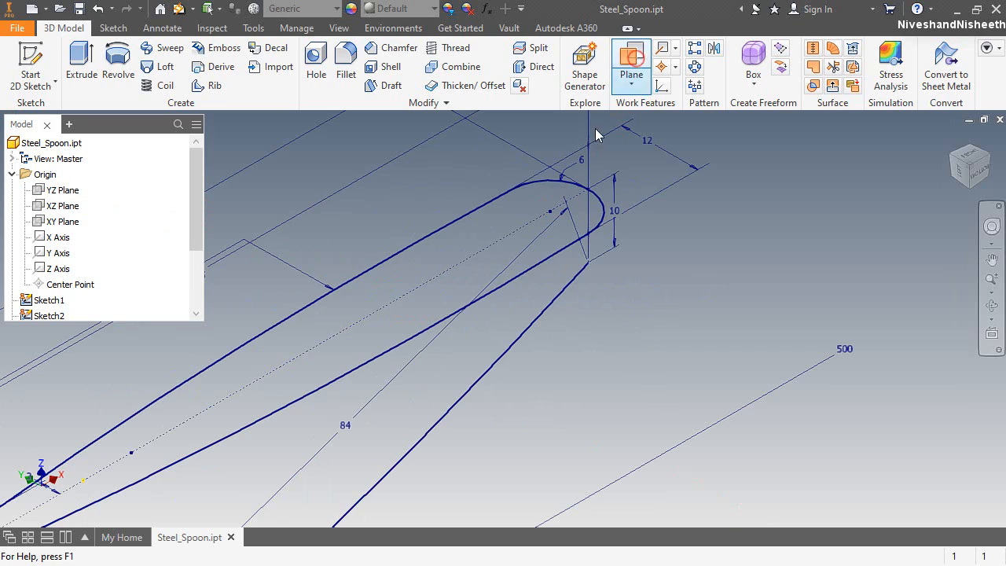
left_click(549, 210)
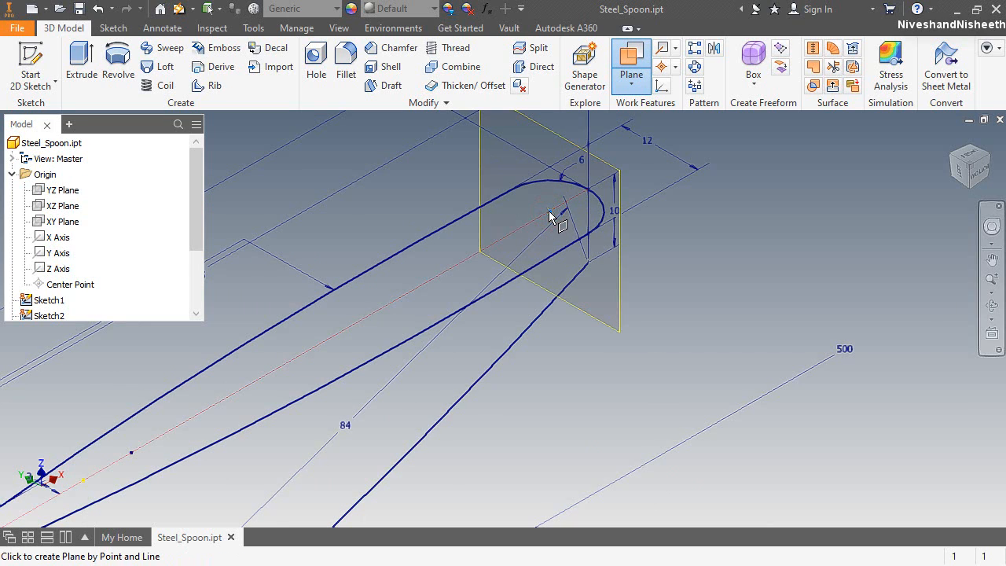
left_click(438, 276)
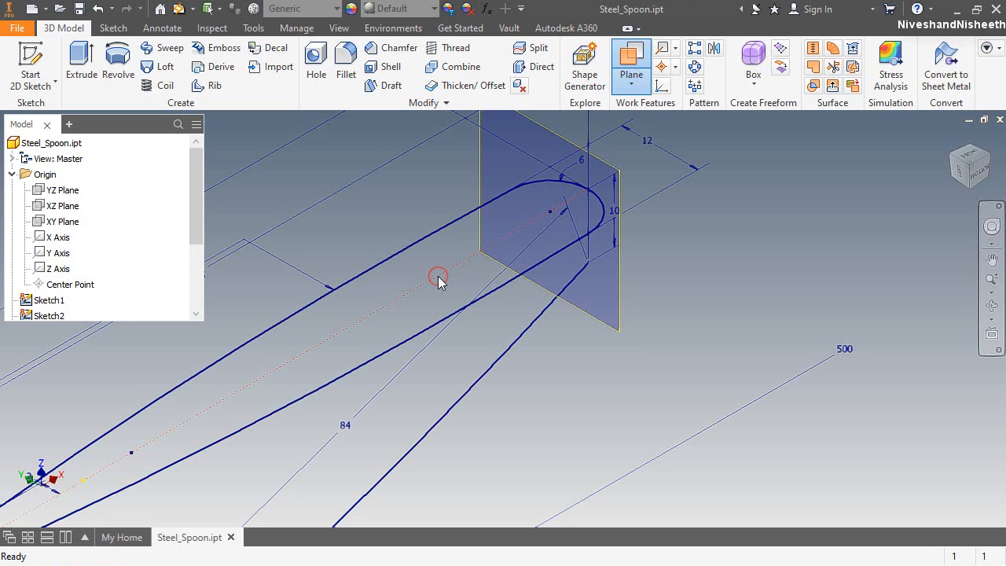
right_click(739, 214)
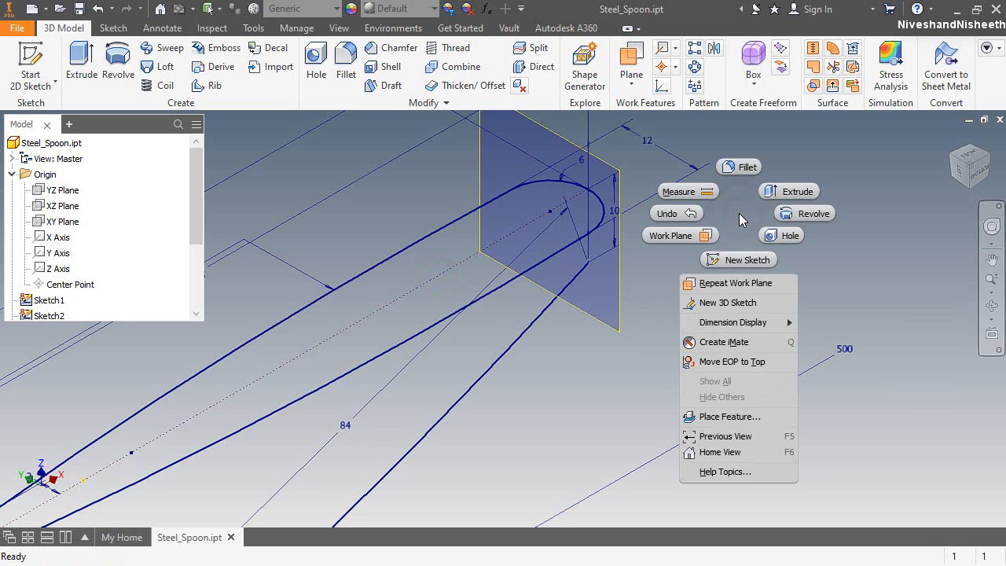
left_click(739, 213)
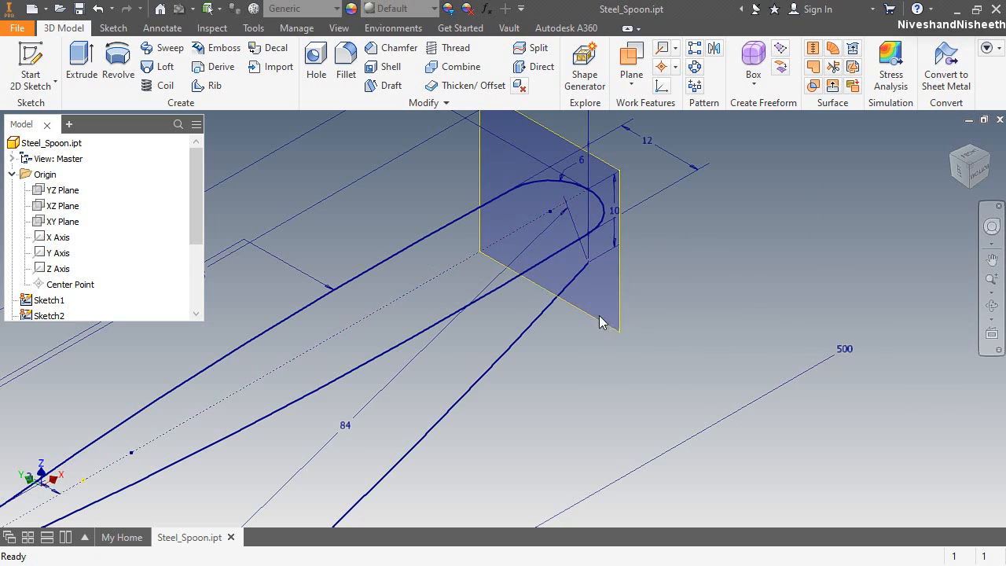
Create a work point where the handle-end work plane intersects the side profile's 500 mm curve.
left_click(992, 226)
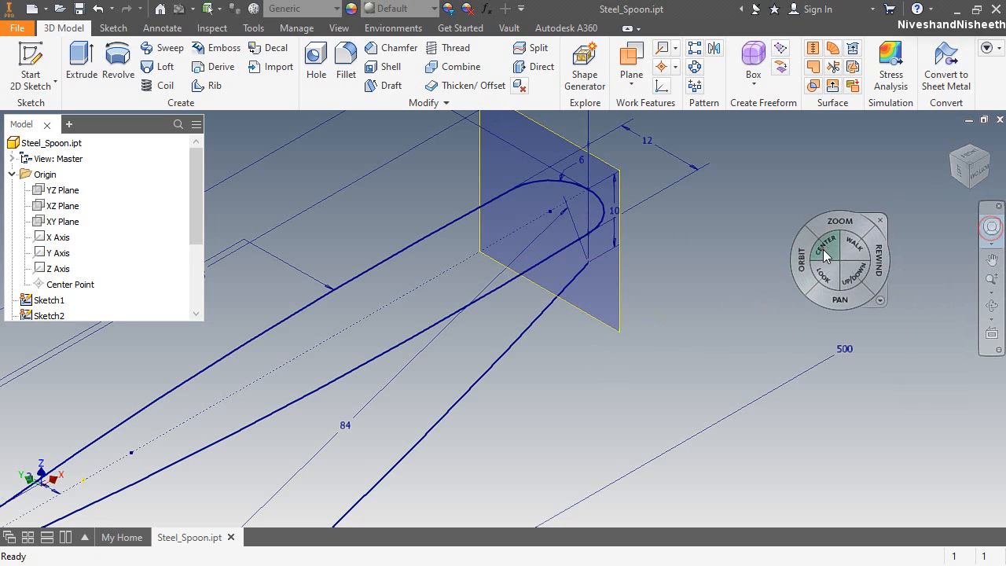
left_click_drag(823, 249, 550, 315)
left_click_drag(573, 343, 483, 361)
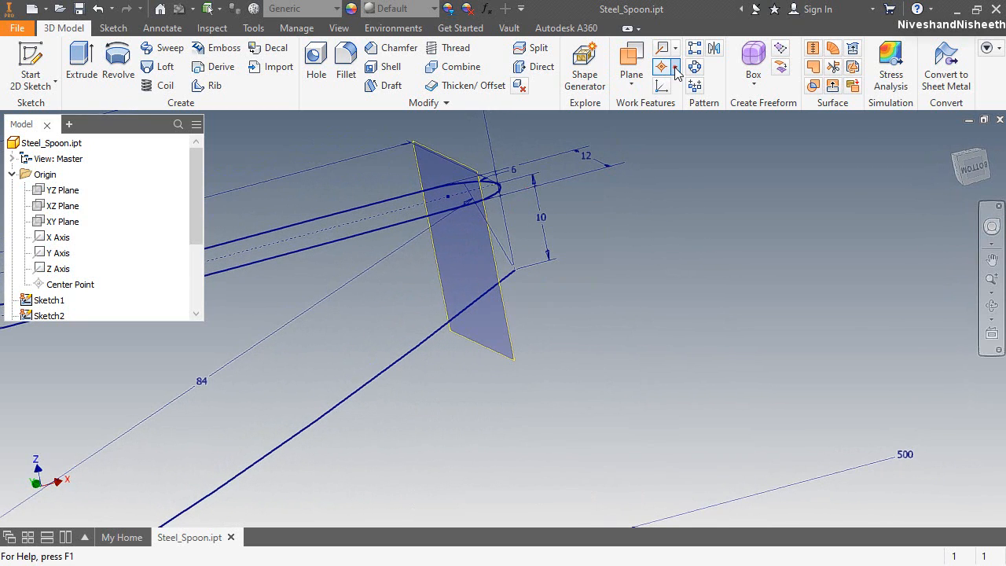
left_click(676, 68)
left_click(707, 245)
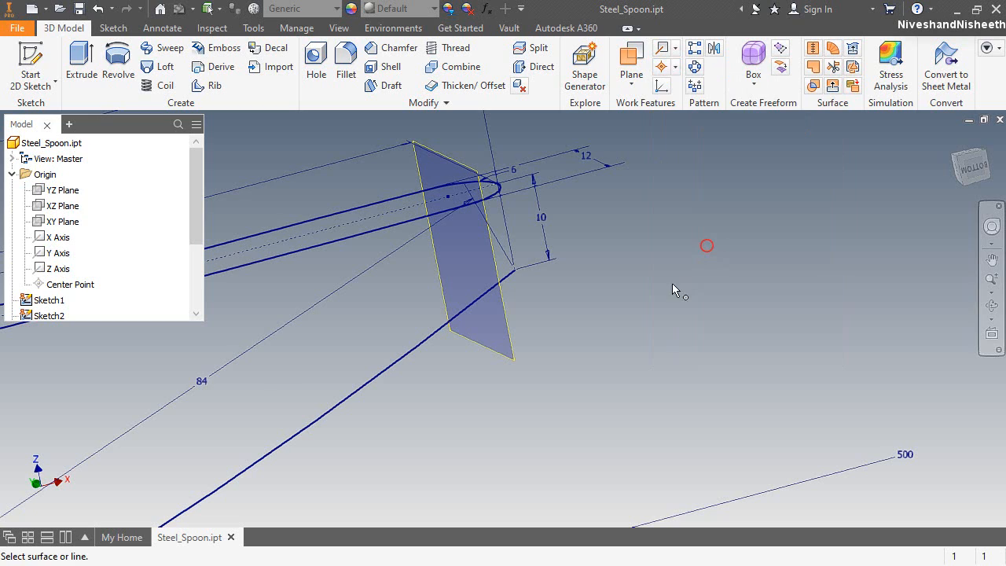
left_click(508, 325)
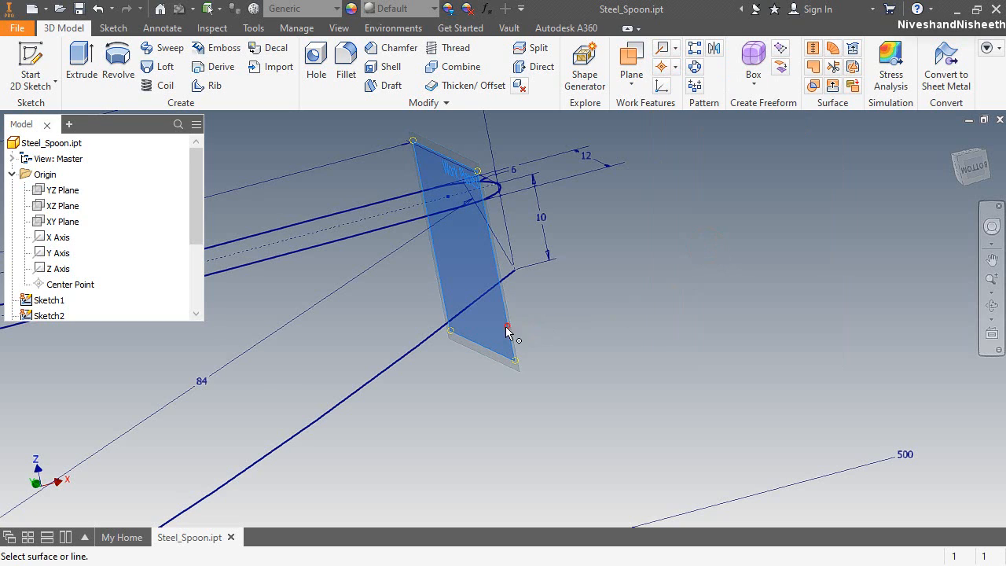
left_click(409, 358)
scroll(462, 311, "up", 5)
scroll(507, 317, "down", 6)
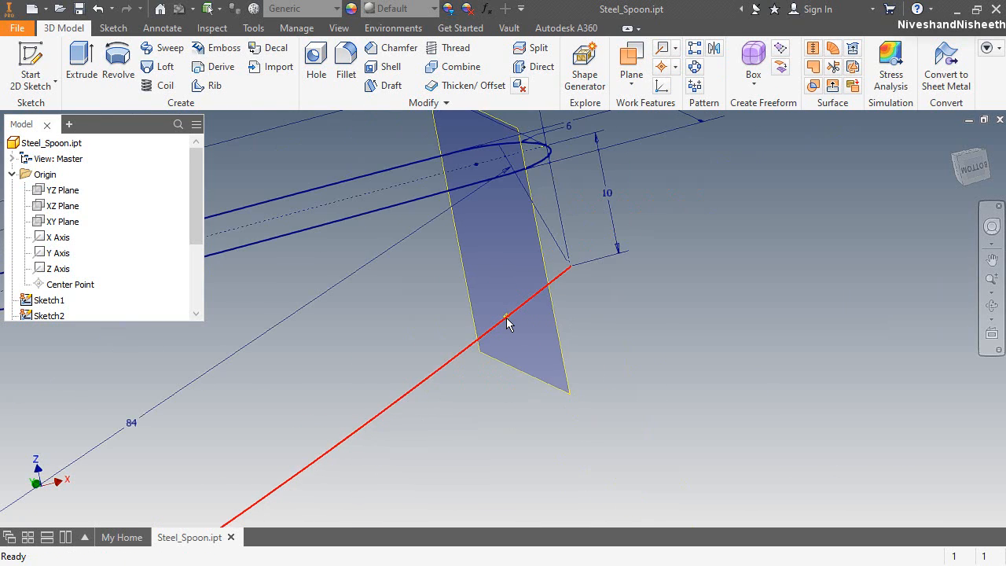
Start a sketch on the handle-end work plane and project the new work point into it.
left_click(31, 63)
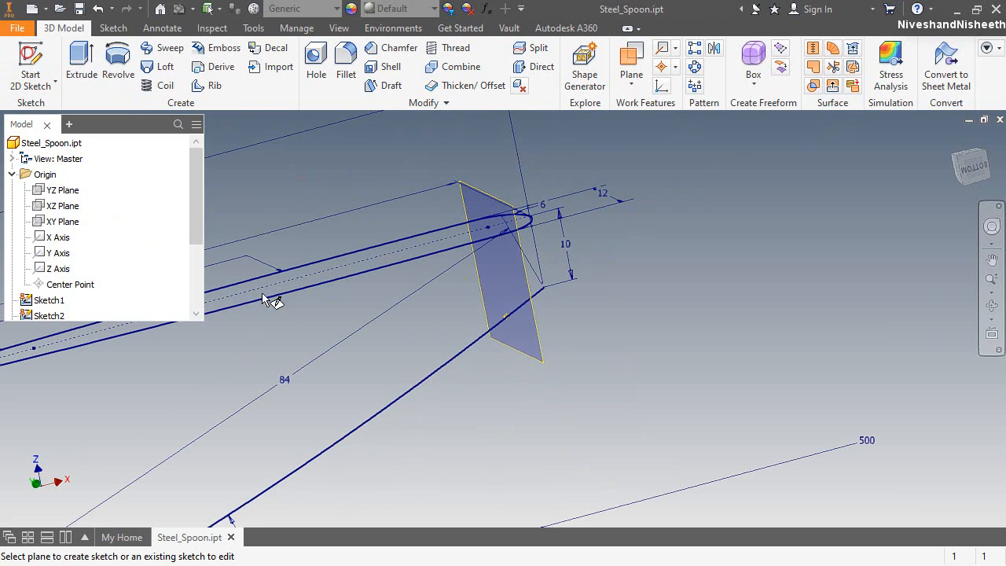
left_click(541, 353)
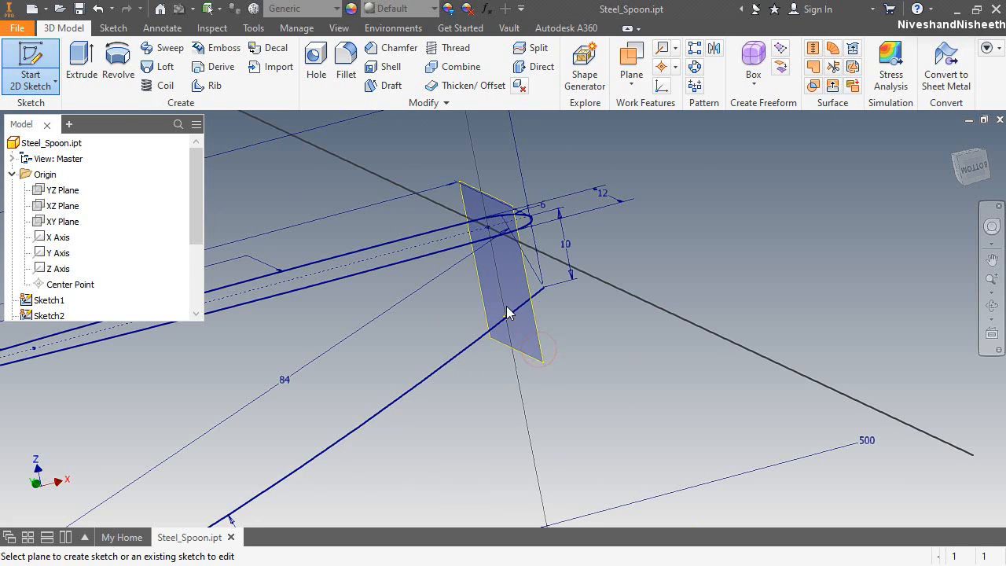
left_click(320, 69)
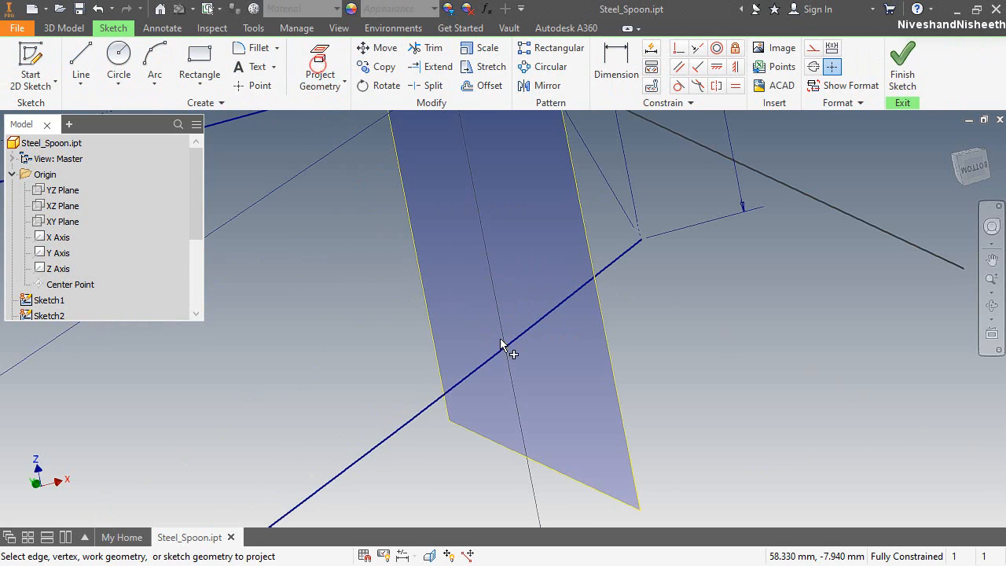
left_click(506, 347)
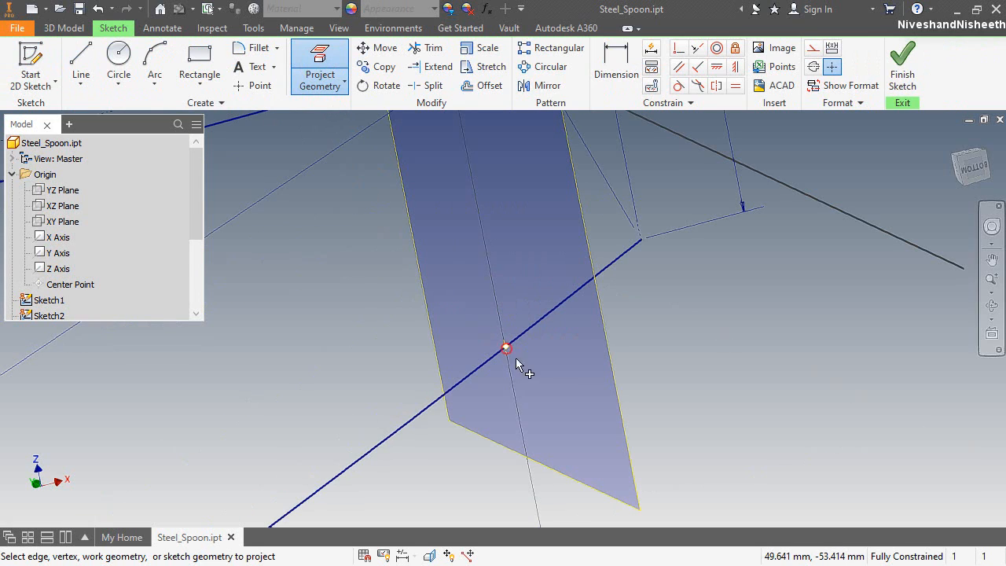
right_click(678, 355)
left_click(724, 352)
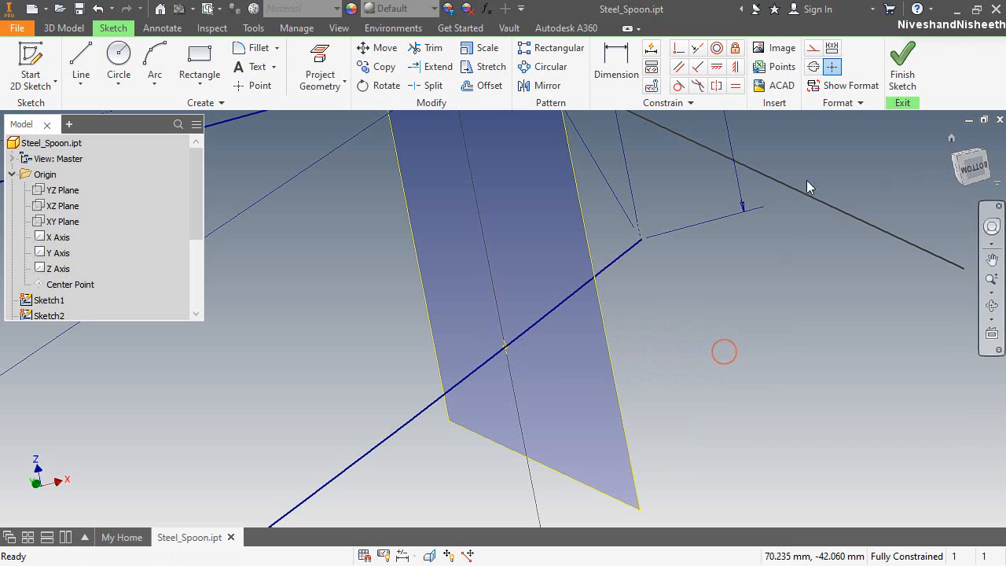
Hide Work Point2, which marks the side profile's intersection with the handle-end work plane.
scroll(97, 239, "down", 3)
left_click(43, 269)
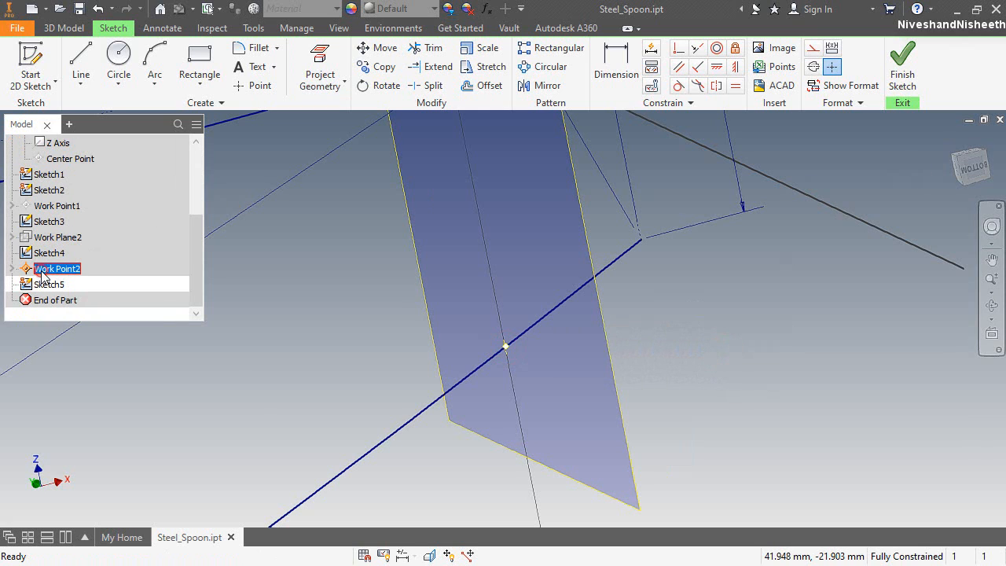
right_click(43, 271)
left_click(54, 418)
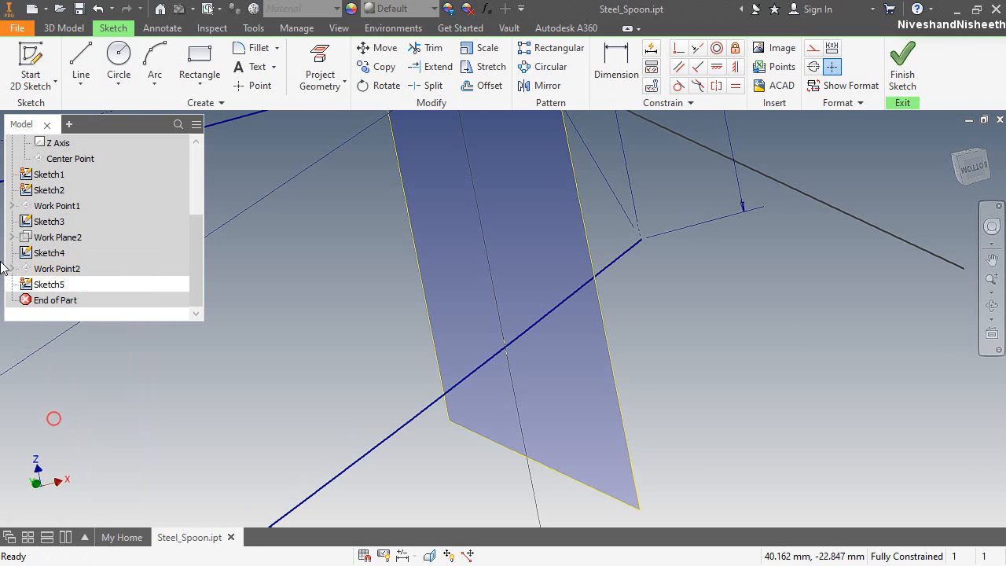
Hide Work Plane3, the handle-end work plane nested under Work Point2.
left_click(12, 268)
left_click(45, 285)
right_click(46, 287)
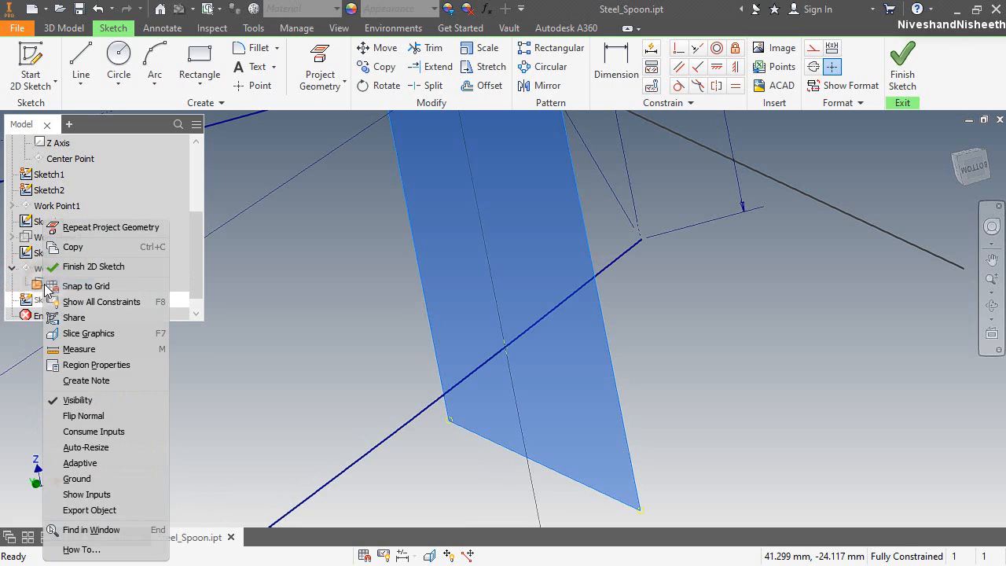
left_click(79, 401)
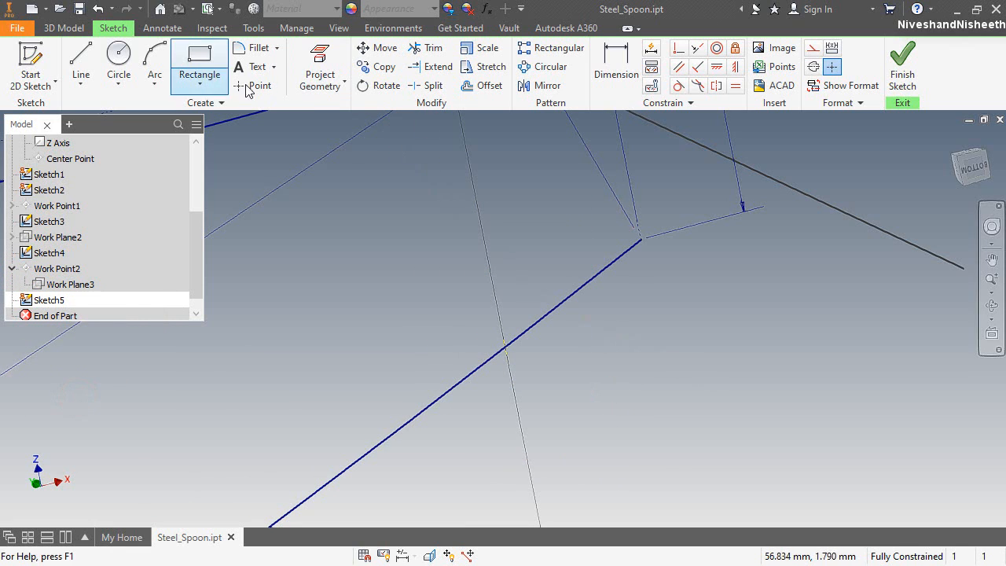
Sketch a downward-bulging three-point arc across the handle end, passing near the projected work point.
left_click(959, 158)
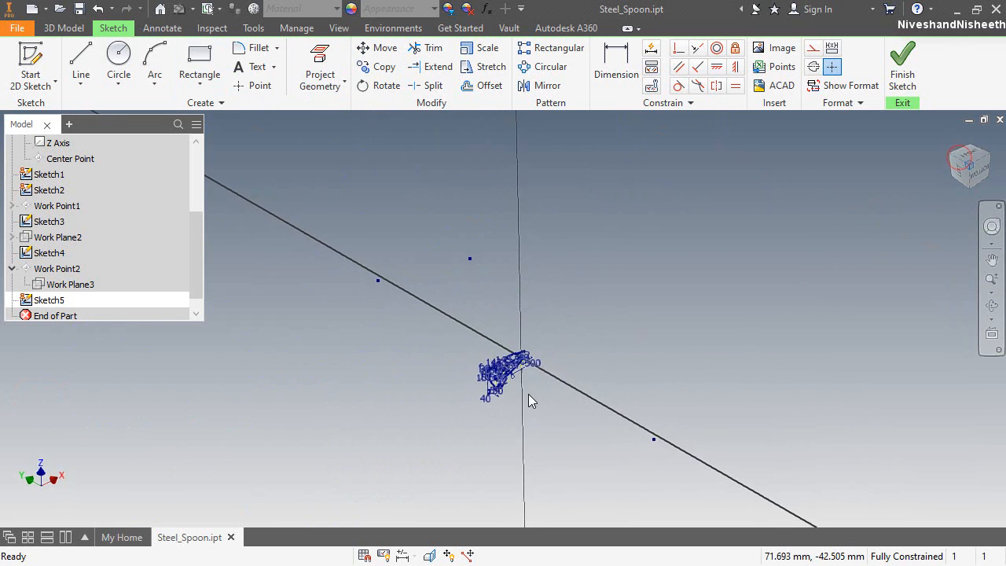
scroll(739, 203, "up", 3)
scroll(730, 202, "up", 2)
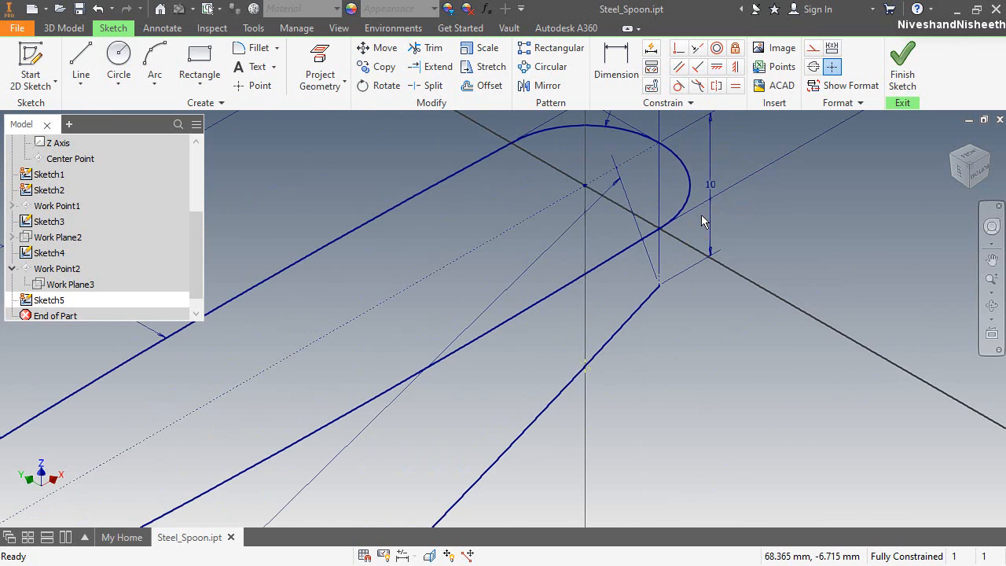
left_click(155, 57)
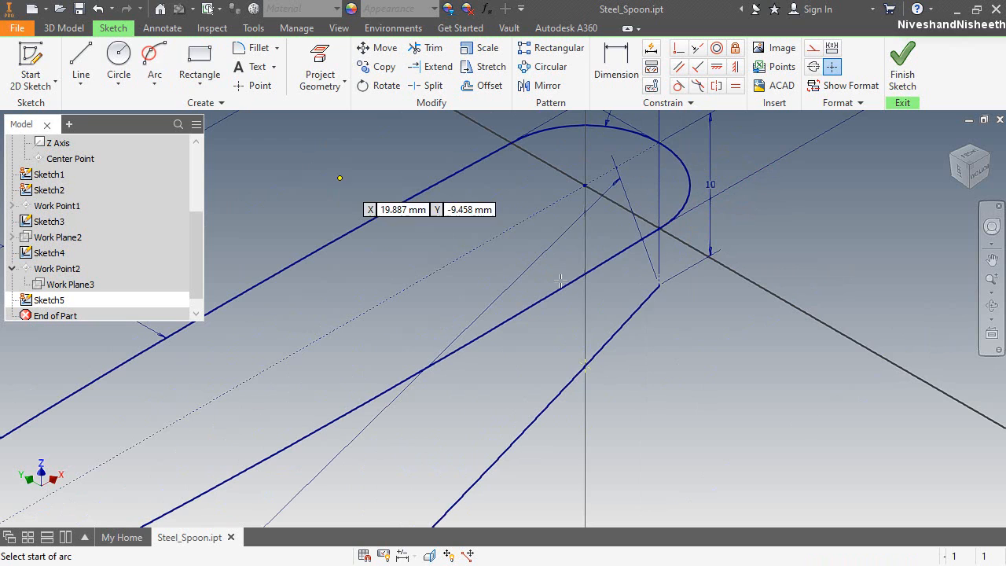
left_click(492, 193)
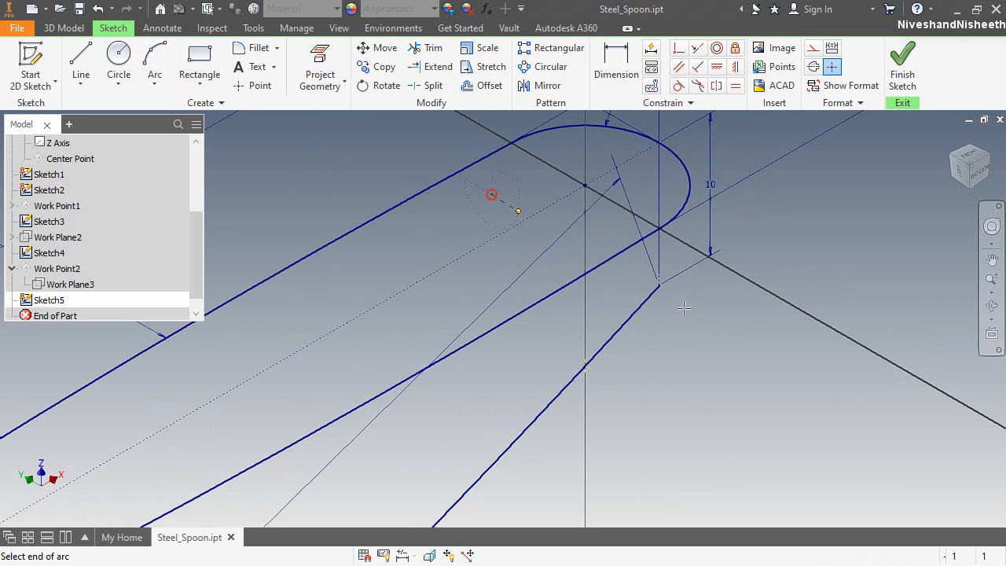
left_click(731, 349)
left_click(664, 392)
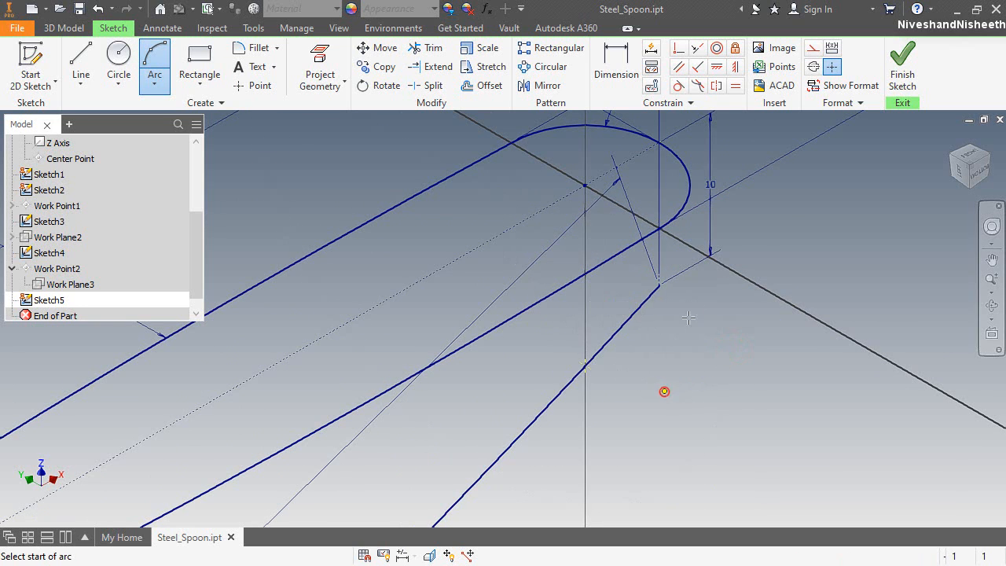
right_click(759, 237)
left_click(801, 237)
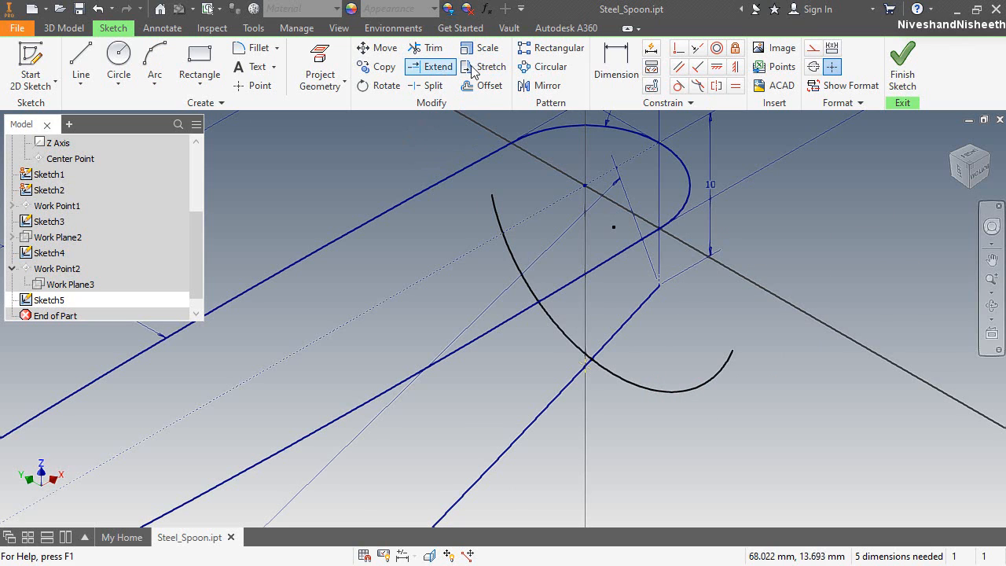
Align the two endpoints of the handle-end arc with a horizontal constraint.
left_click(678, 50)
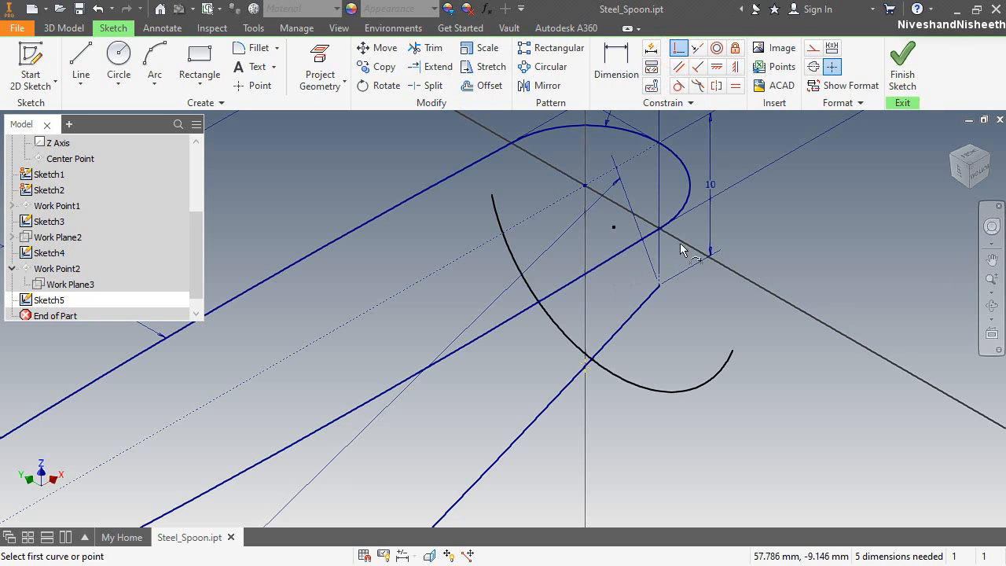
key("Escape")
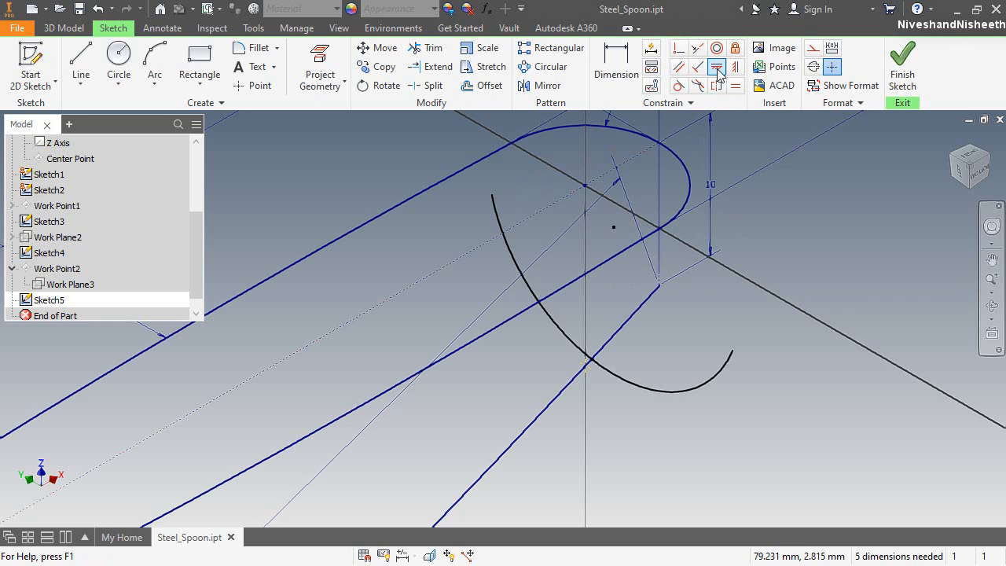
left_click(717, 69)
left_click(491, 192)
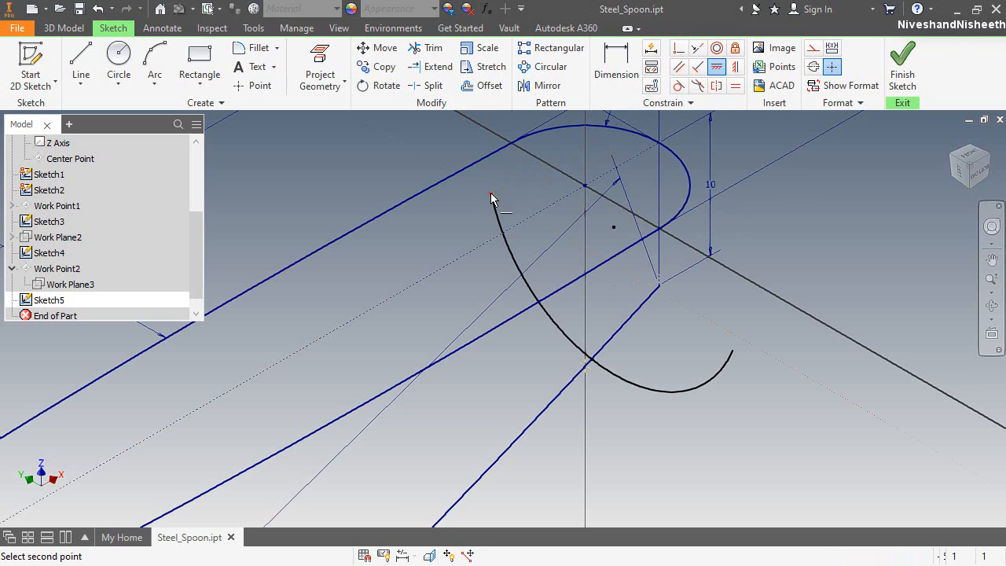
left_click(732, 352)
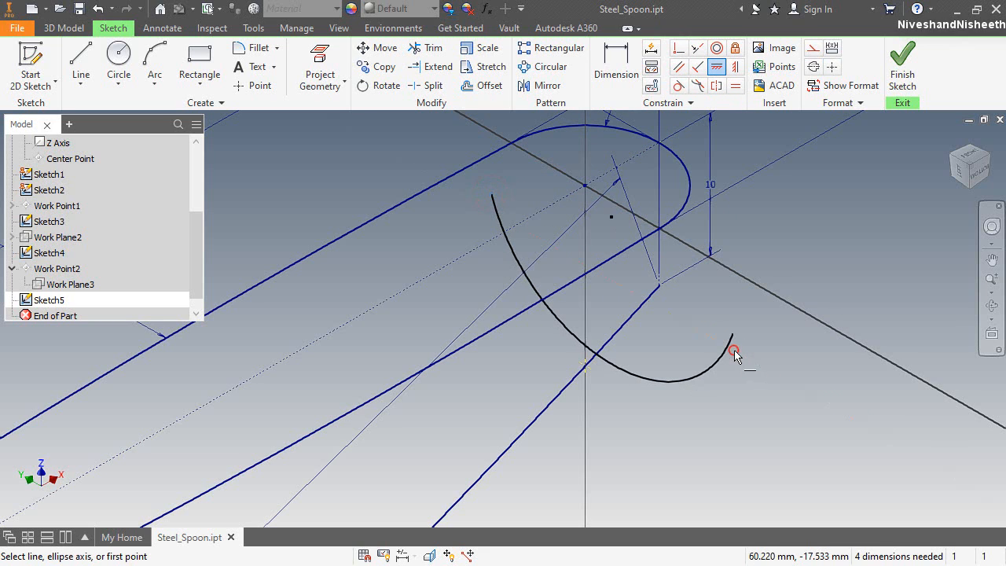
right_click(783, 204)
left_click(821, 207)
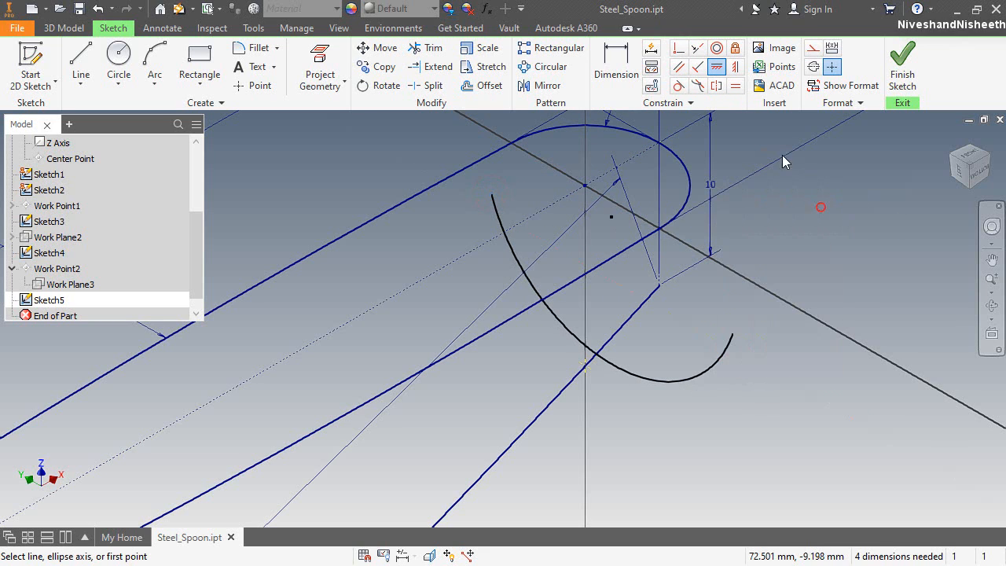
Make the midpoint of the handle-end arc coincident with the projected work point.
left_click(675, 51)
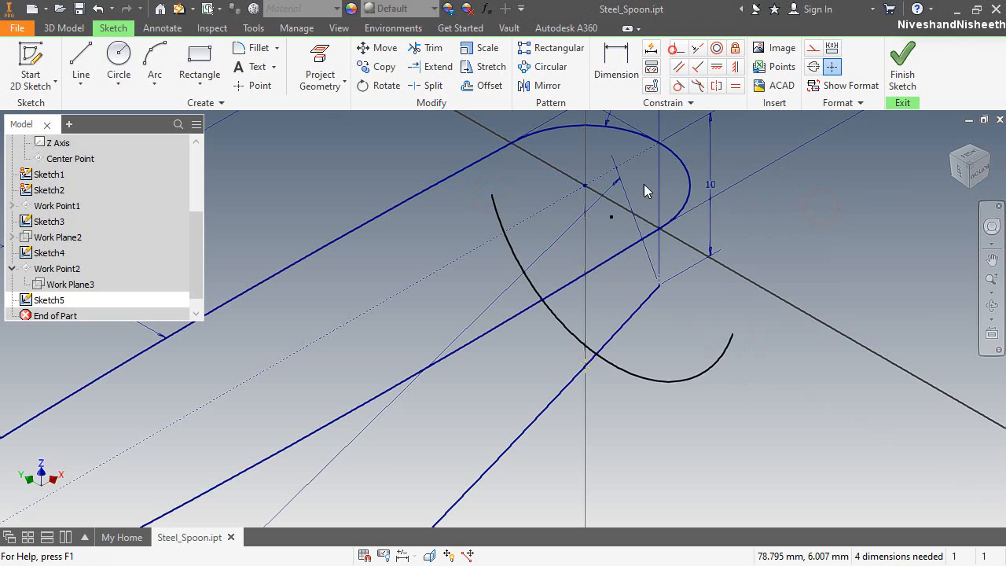
left_click(611, 368)
left_click(596, 372)
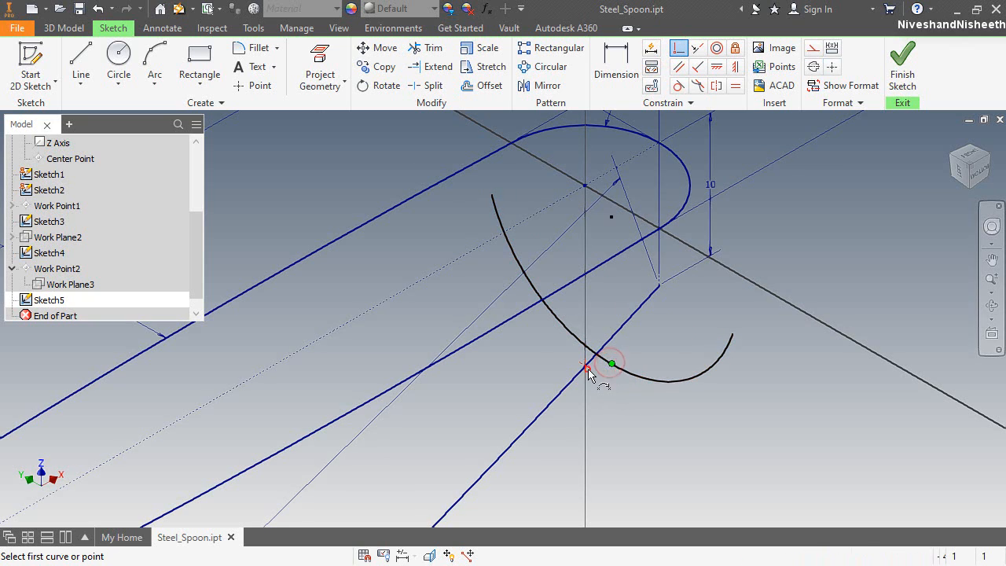
right_click(775, 218)
left_click(817, 220)
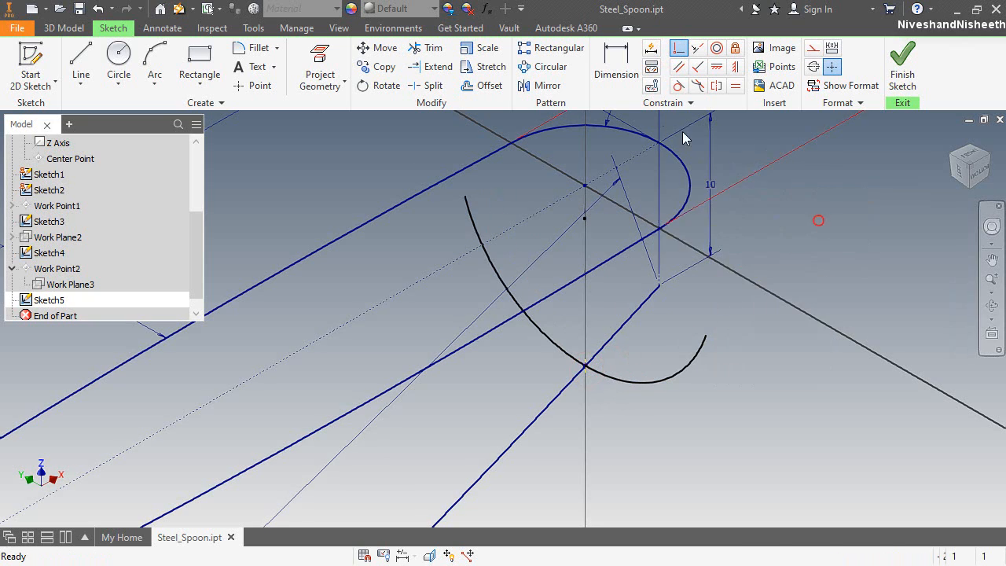
Dimension the handle-end arc with a radius of 40 mm.
left_click(618, 76)
left_click(551, 343)
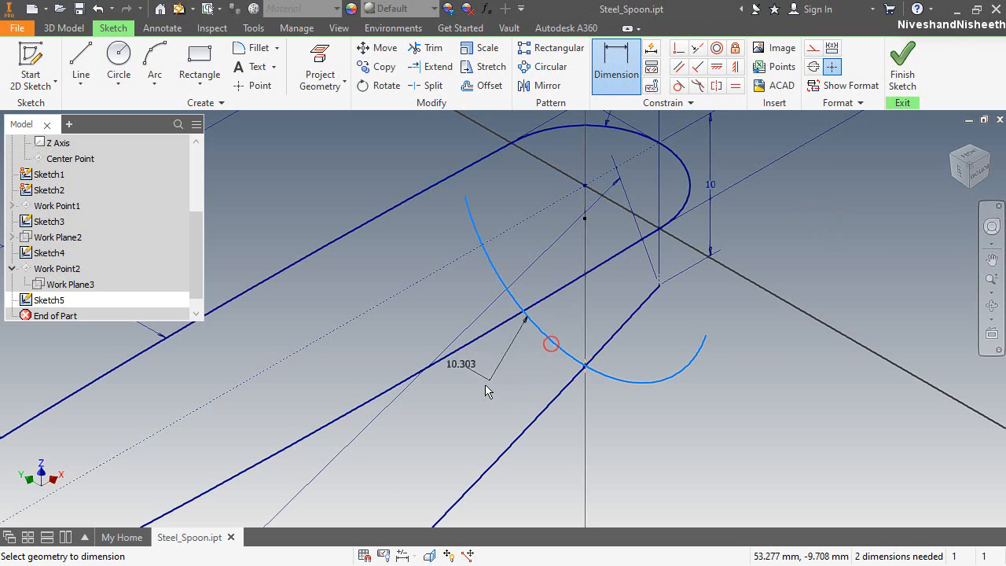
left_click(479, 391)
type("40")
key("Return")
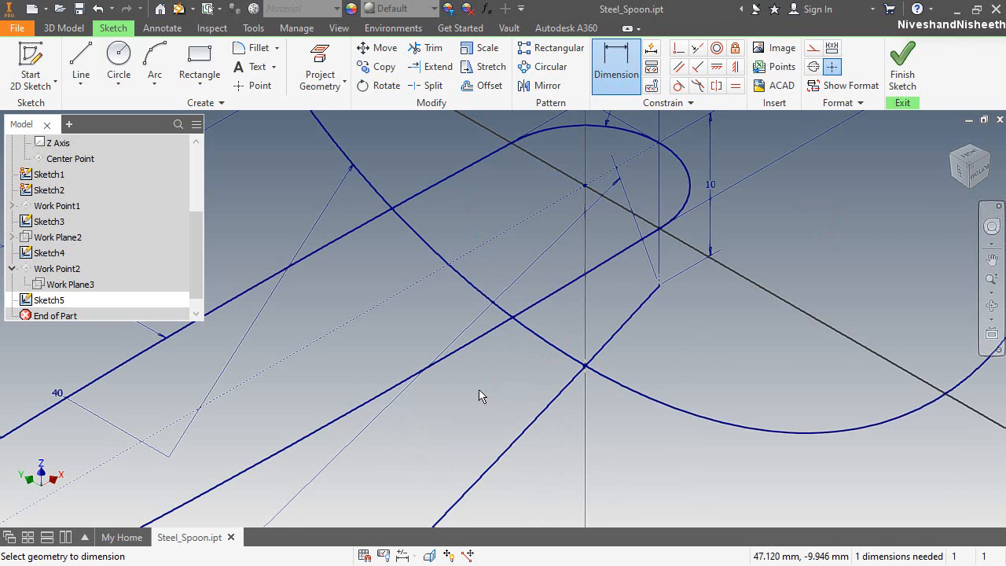
scroll(486, 400, "down", 3)
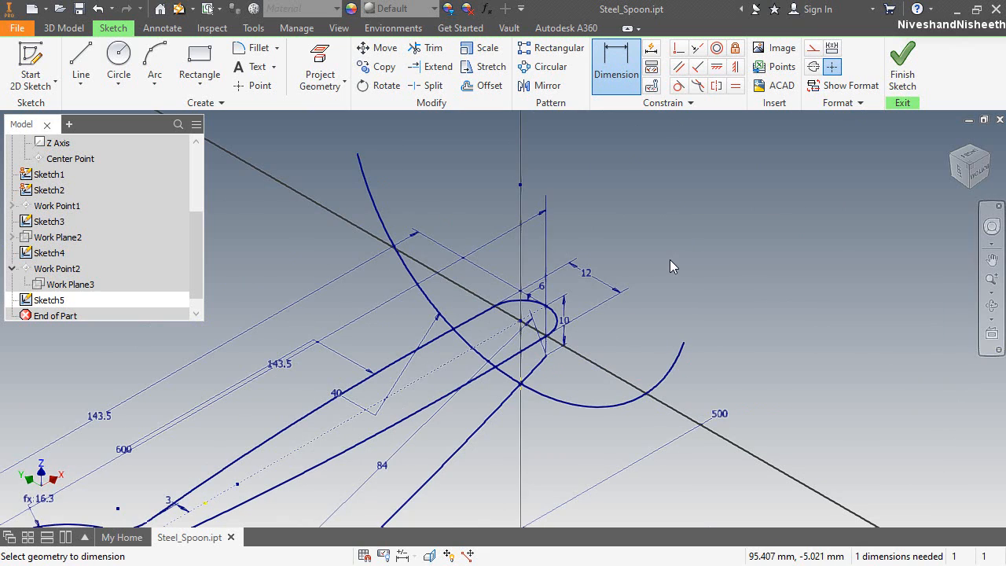
scroll(511, 311, "up", 2)
scroll(512, 311, "down", 3)
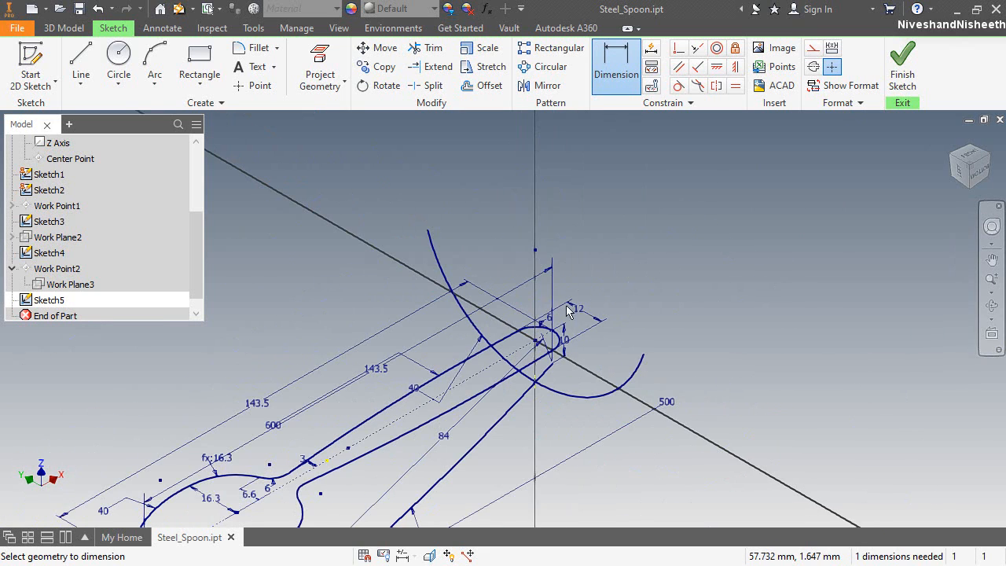
right_click(620, 248)
left_click(665, 249)
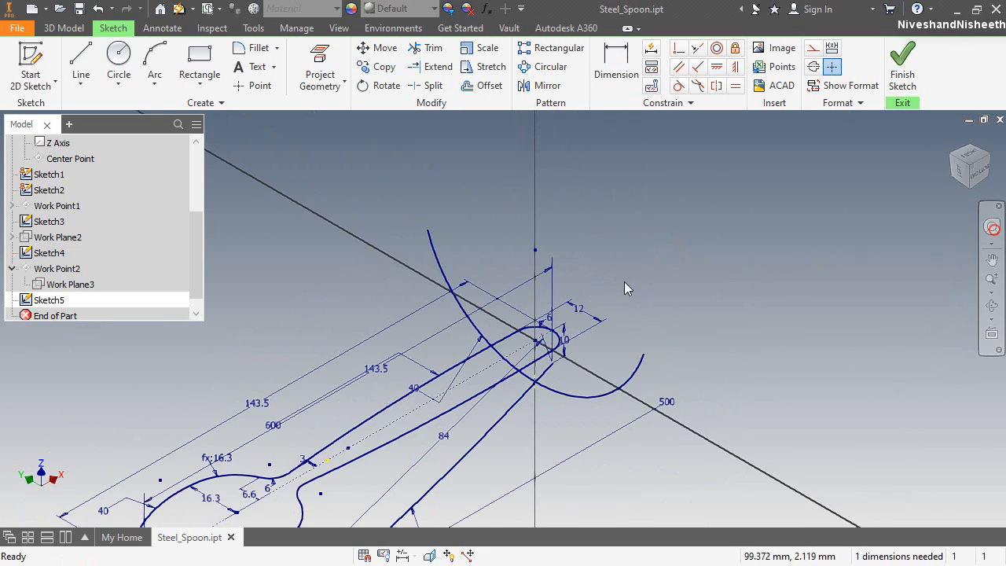
Finish the handle-end cross-section sketch and return to an isometric view of the whole spoon.
left_click(965, 164)
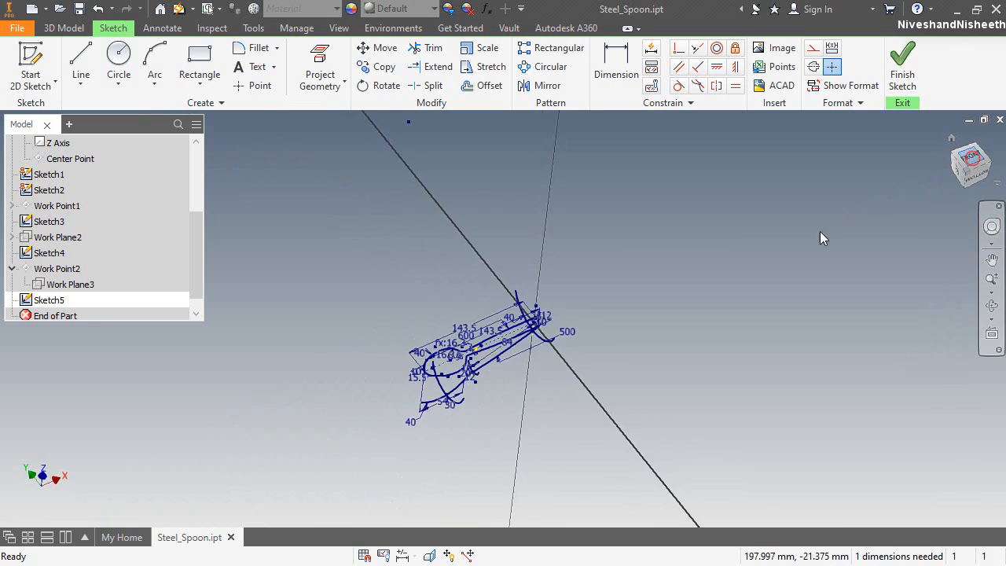
scroll(542, 322, "up", 5)
scroll(566, 370, "down", 2)
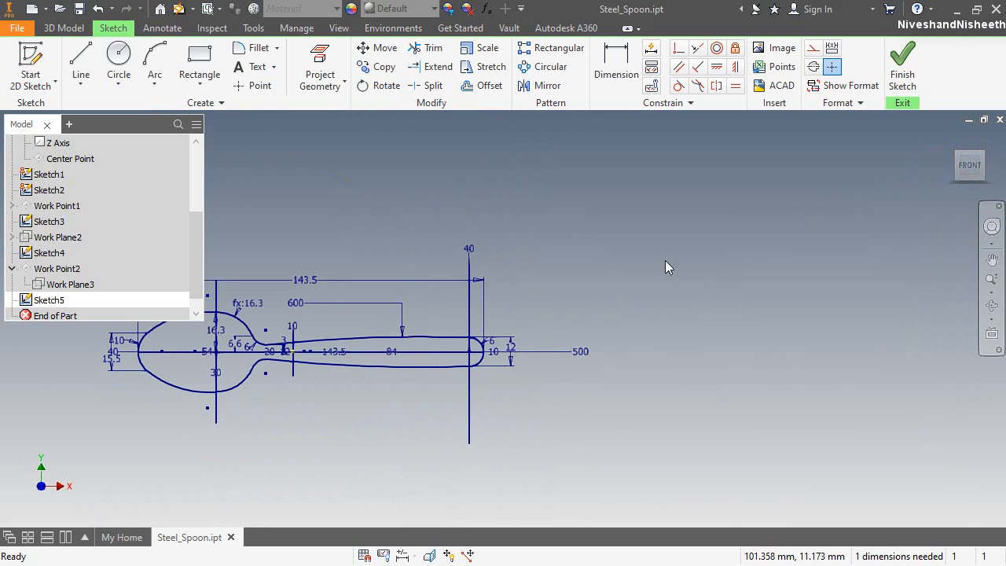
left_click(896, 66)
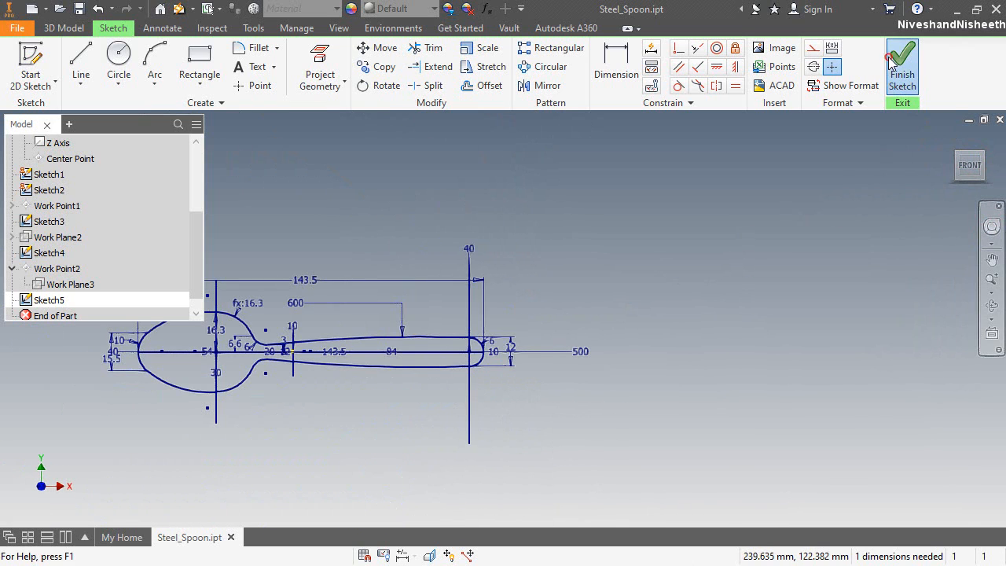
left_click_drag(952, 145, 953, 150)
left_click(954, 147)
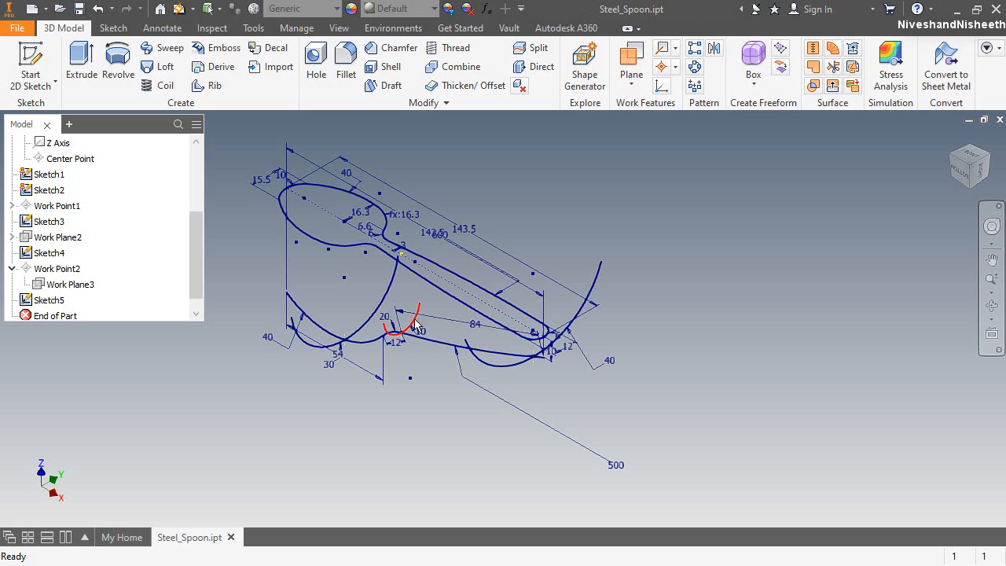
left_click(662, 382)
left_click(599, 191)
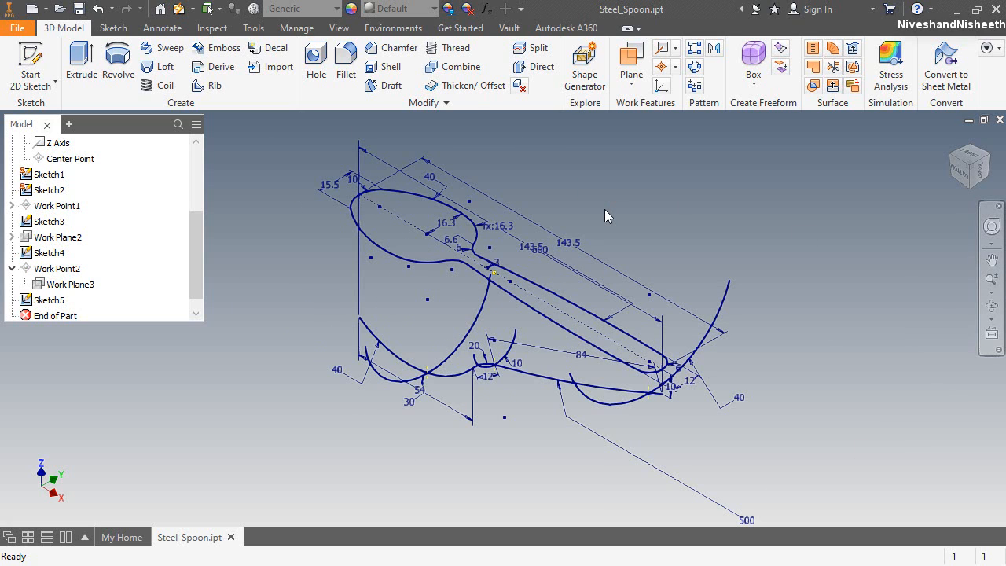
Collapse all expanded entries in the model tree.
right_click(137, 235)
left_click(192, 420)
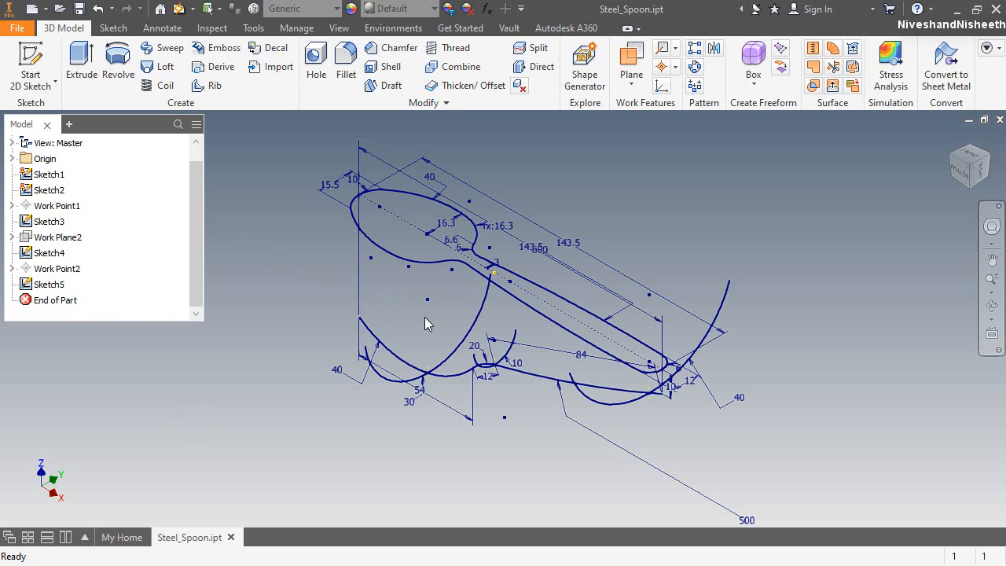
left_click(393, 337)
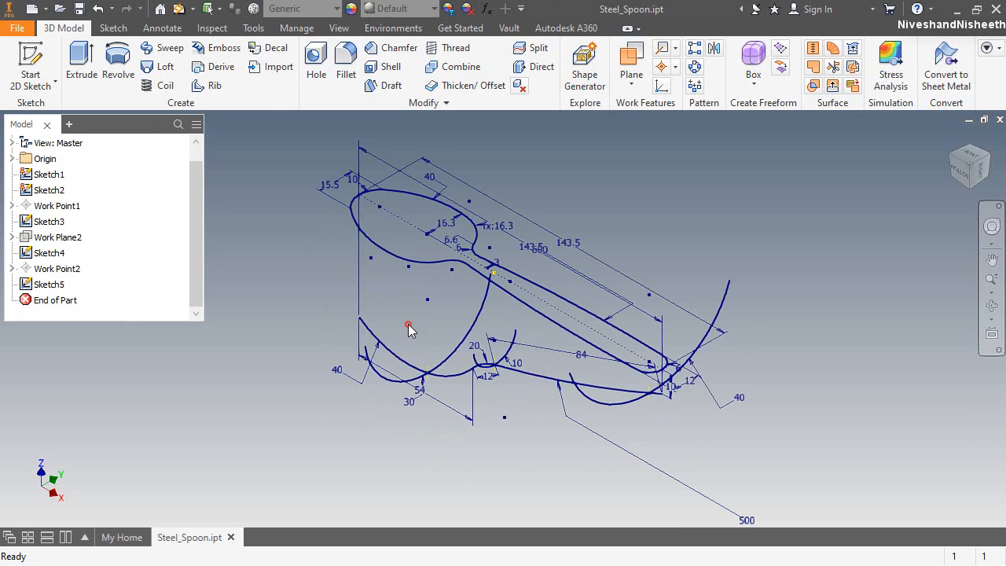
left_click(408, 323)
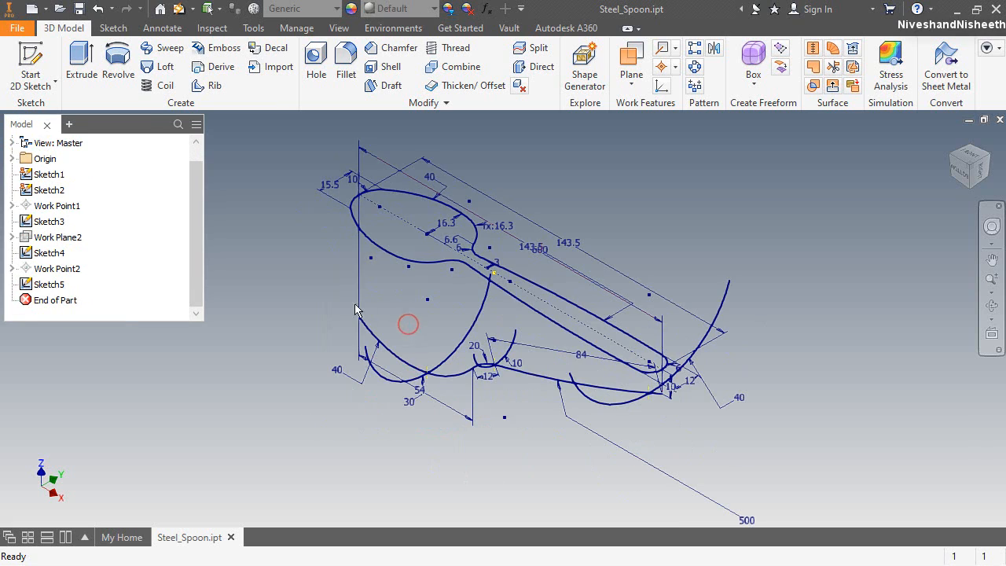
Set up a surface sweep of the bowl cross-section arc along only the 40 mm bowl curve of the side profile.
left_click(173, 50)
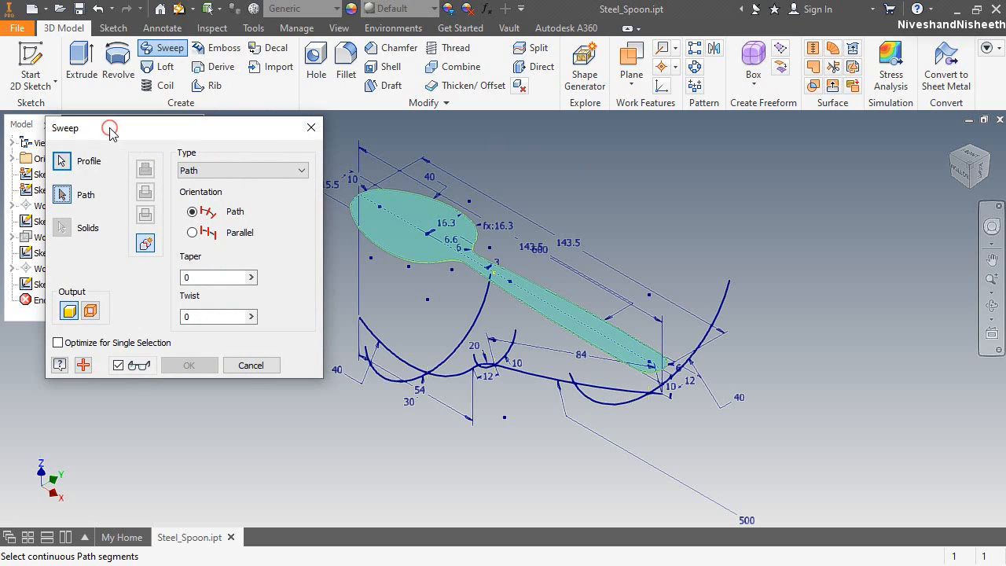
left_click(92, 312)
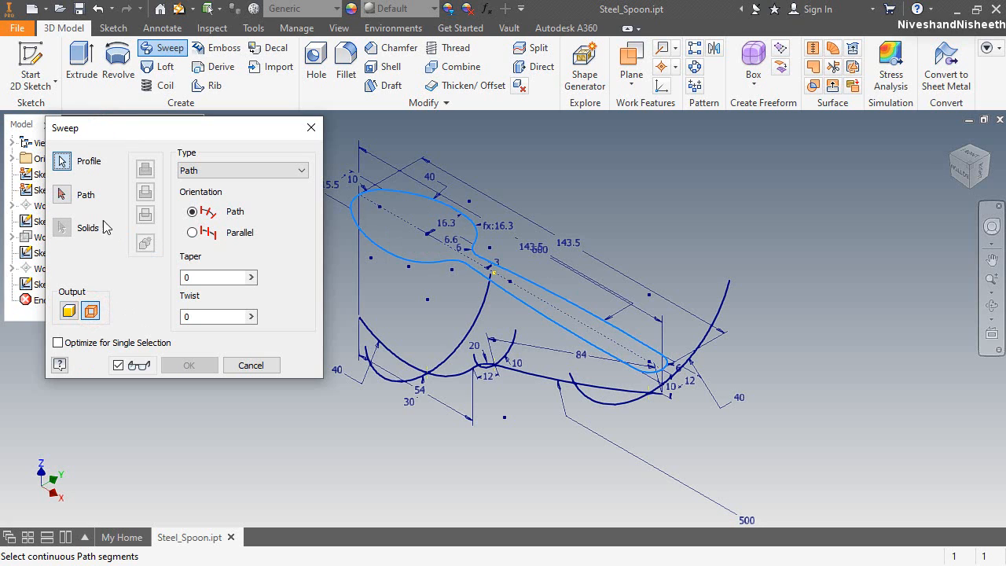
left_click(65, 162)
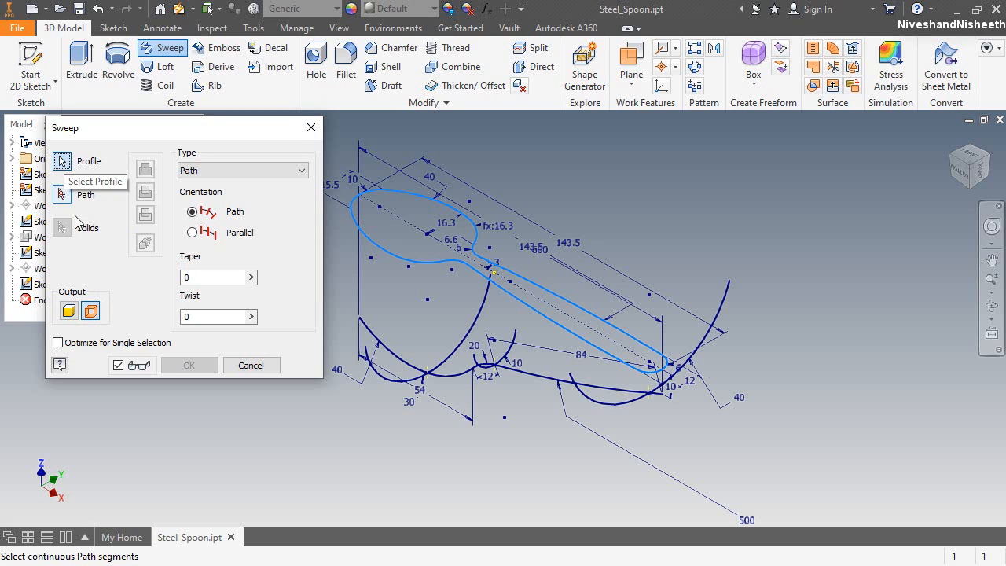
left_click(463, 346)
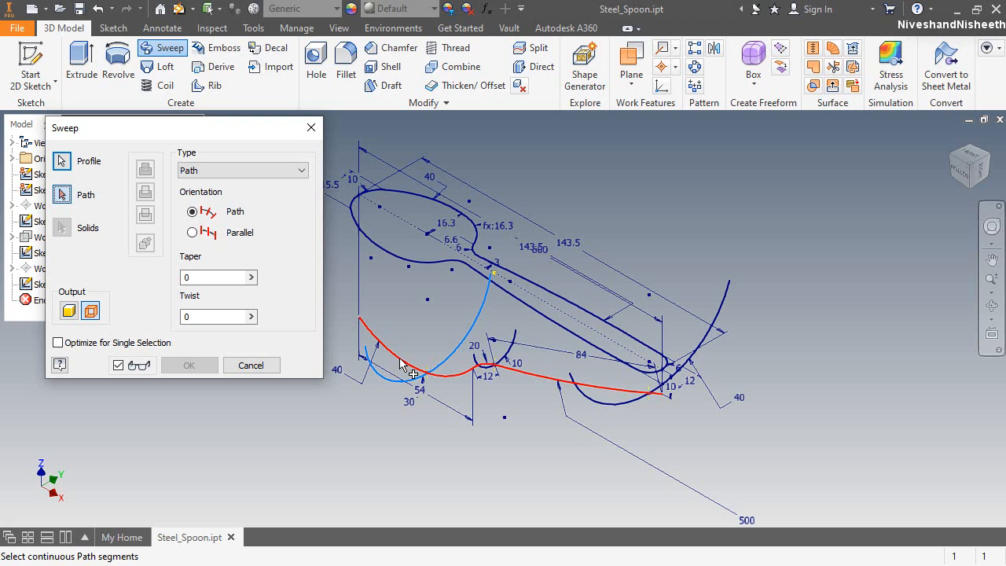
mouse_move(400, 360)
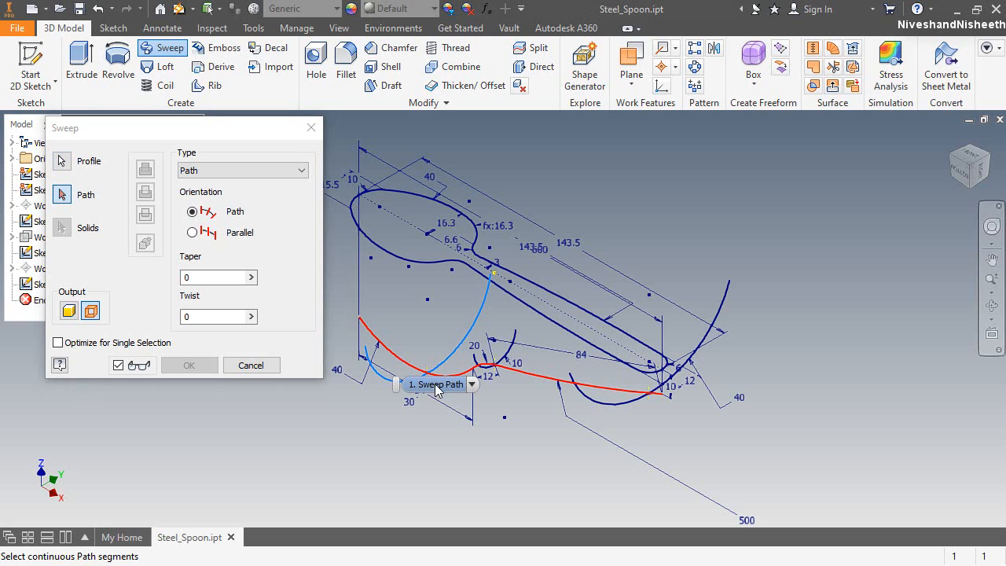
left_click(471, 385)
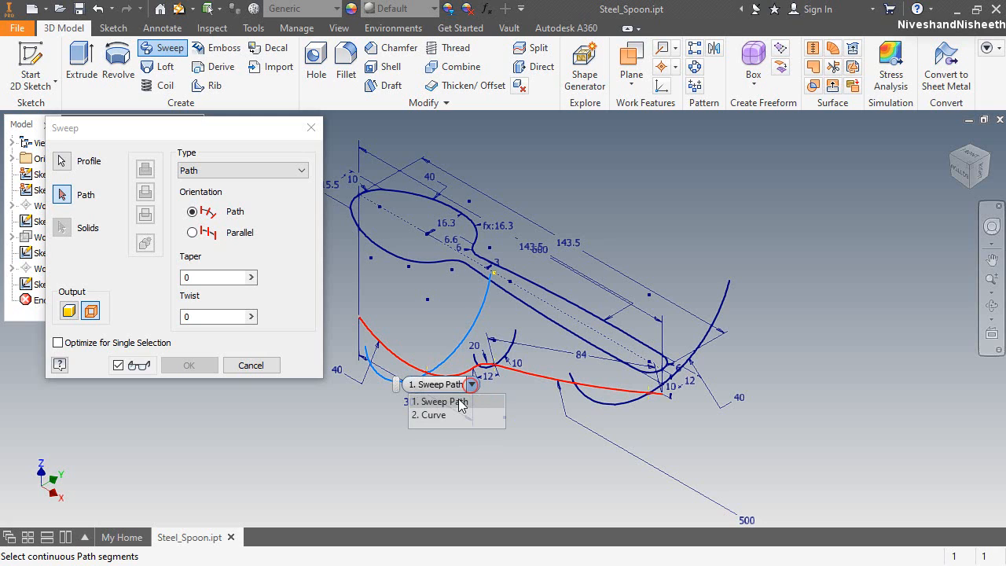
left_click(437, 415)
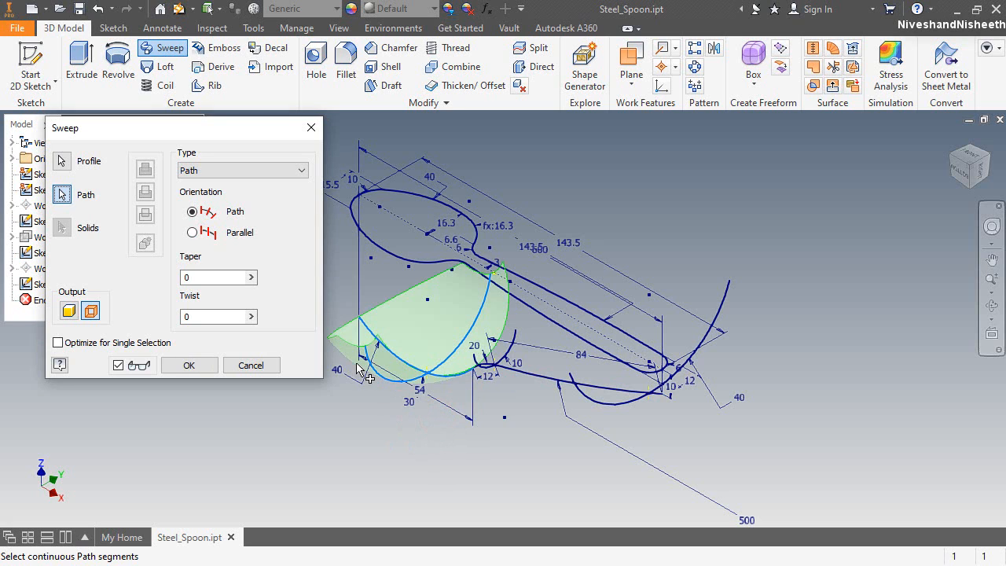
Set the sweep orientation to Parallel and create the bowl surface.
scroll(357, 370, "up", 5)
scroll(372, 433, "down", 3)
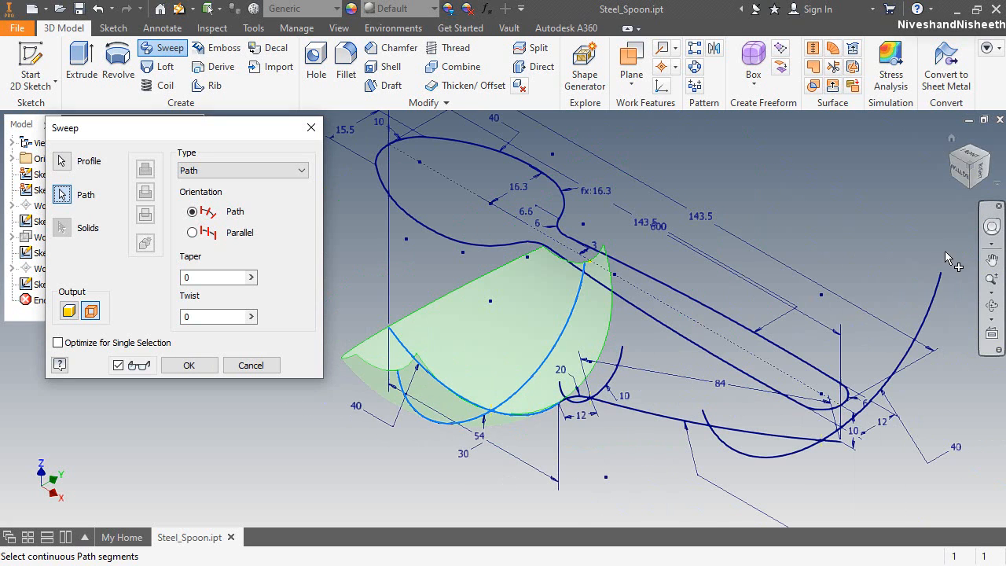
left_click(992, 227)
mouse_move(862, 240)
left_mouse_down()
mouse_move(865, 232)
mouse_move(449, 406)
mouse_move(454, 415)
mouse_move(420, 409)
mouse_move(488, 380)
mouse_move(465, 407)
mouse_move(703, 411)
mouse_move(531, 424)
mouse_move(454, 445)
mouse_move(562, 422)
mouse_move(579, 433)
left_mouse_up()
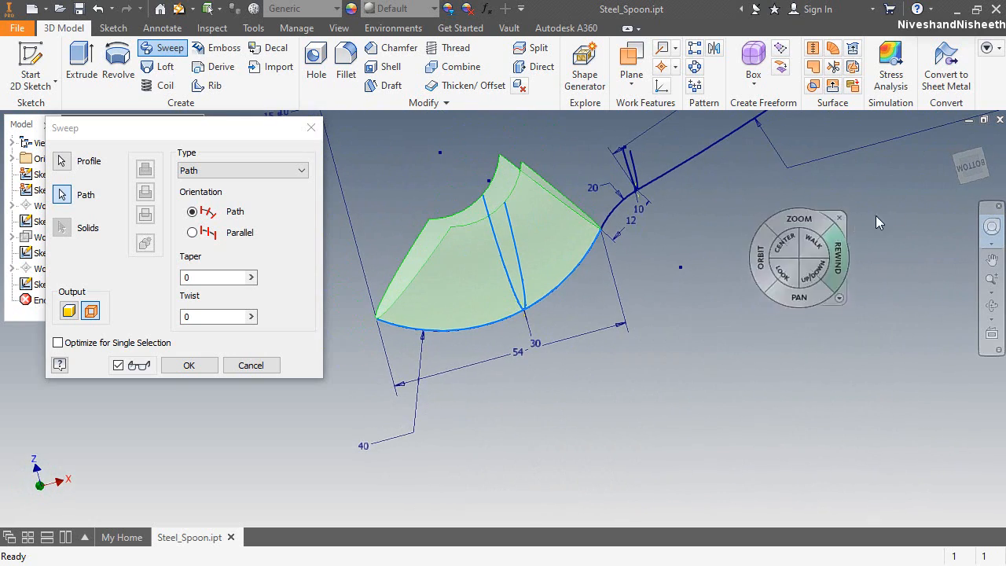
left_click(973, 169)
scroll(499, 368, "up", 10)
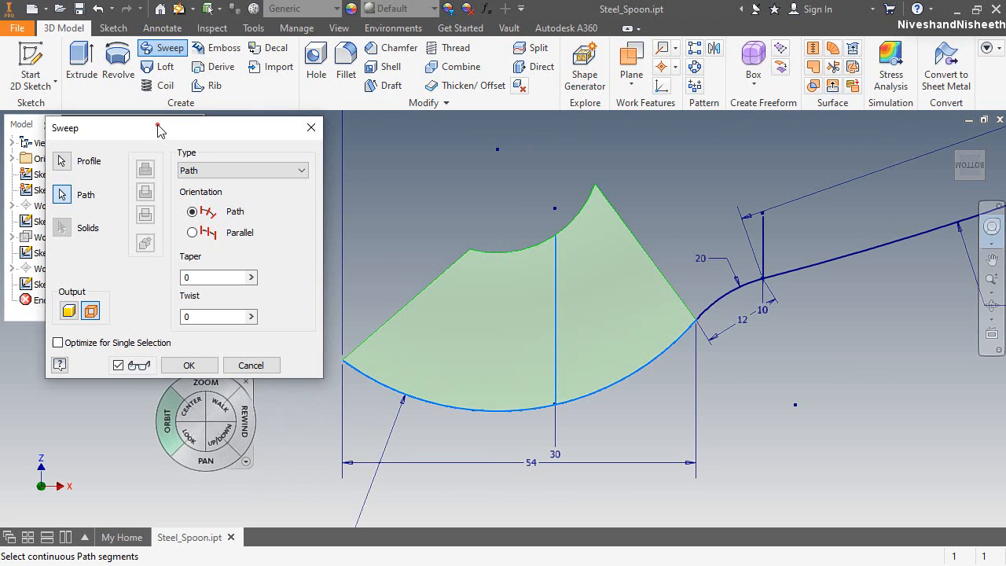
left_click(193, 234)
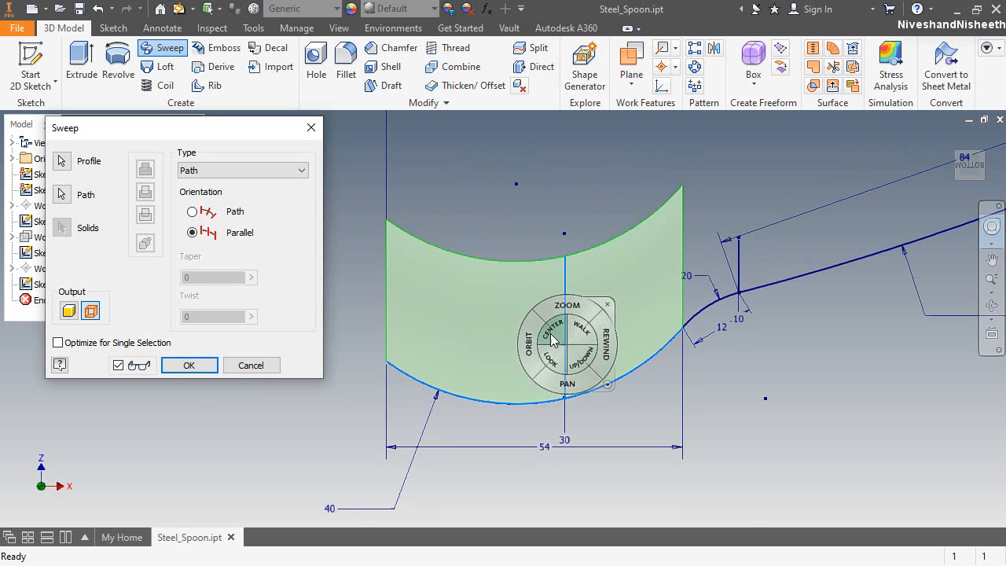
left_click(548, 330)
left_click(532, 407)
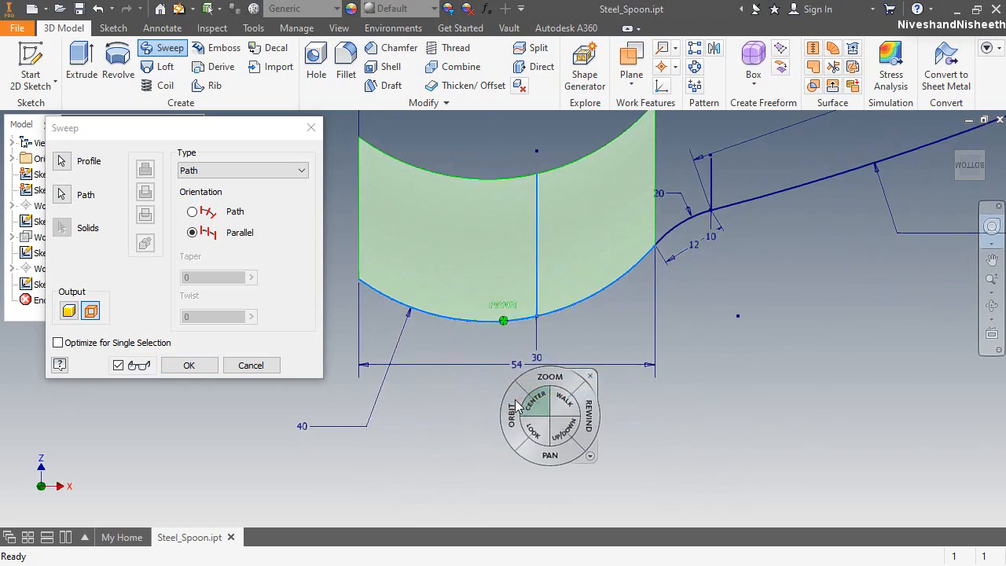
left_click_drag(538, 415, 338, 417)
left_click(190, 366)
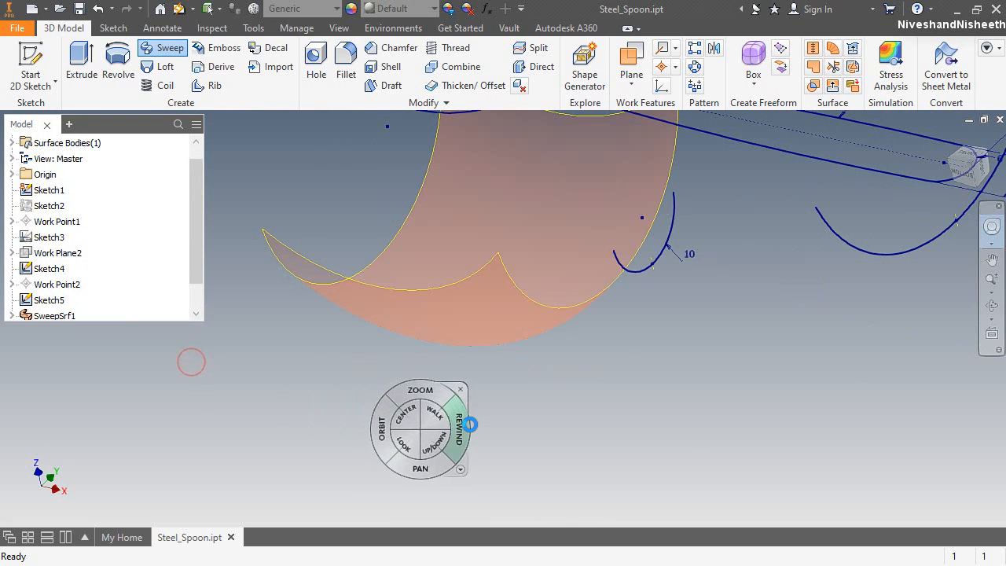
Turn the visibility of the side-profile sketch Sketch2 back on and return to an isometric view.
left_click(482, 384)
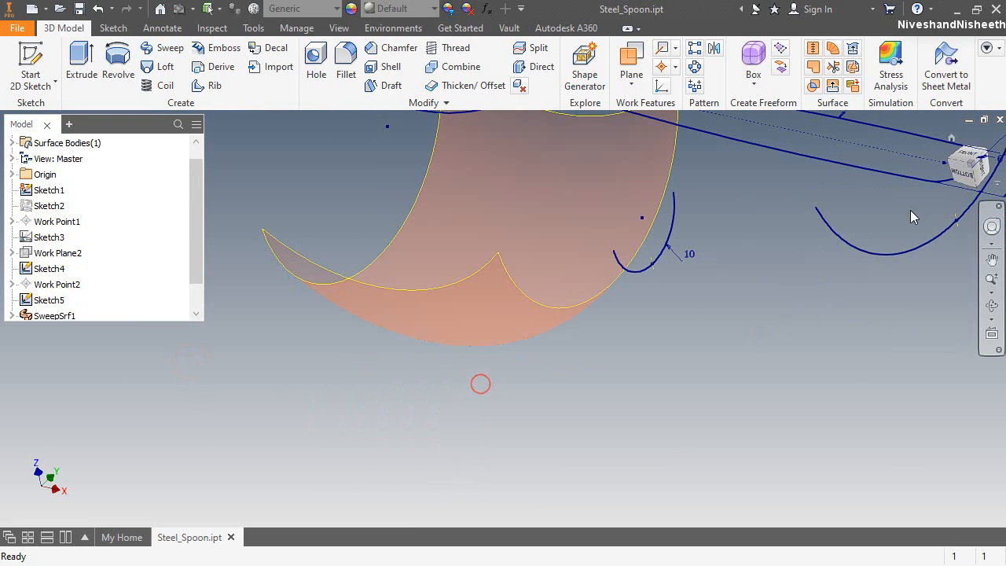
left_click(970, 178)
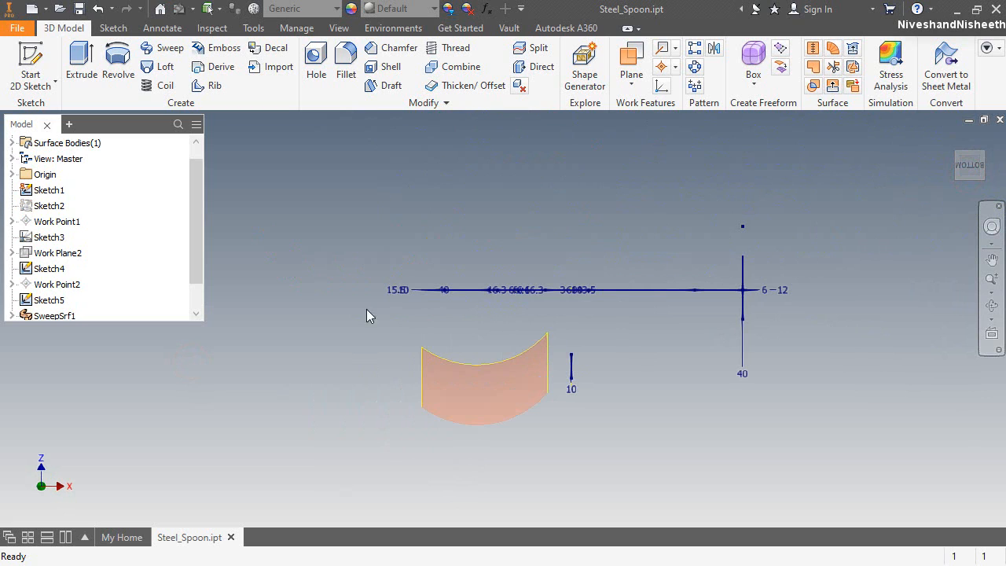
right_click(22, 201)
left_click(61, 392)
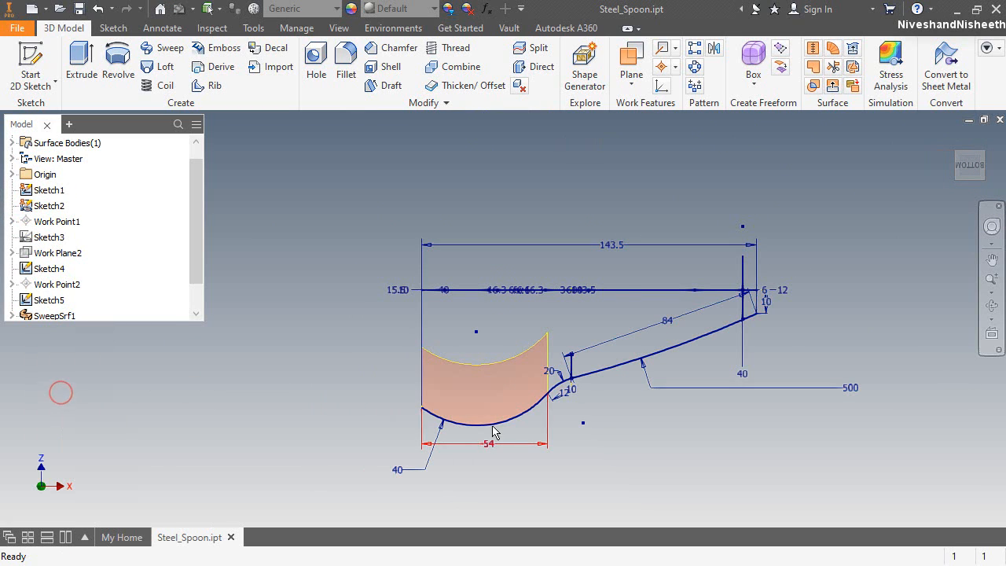
scroll(489, 433, "up", 3)
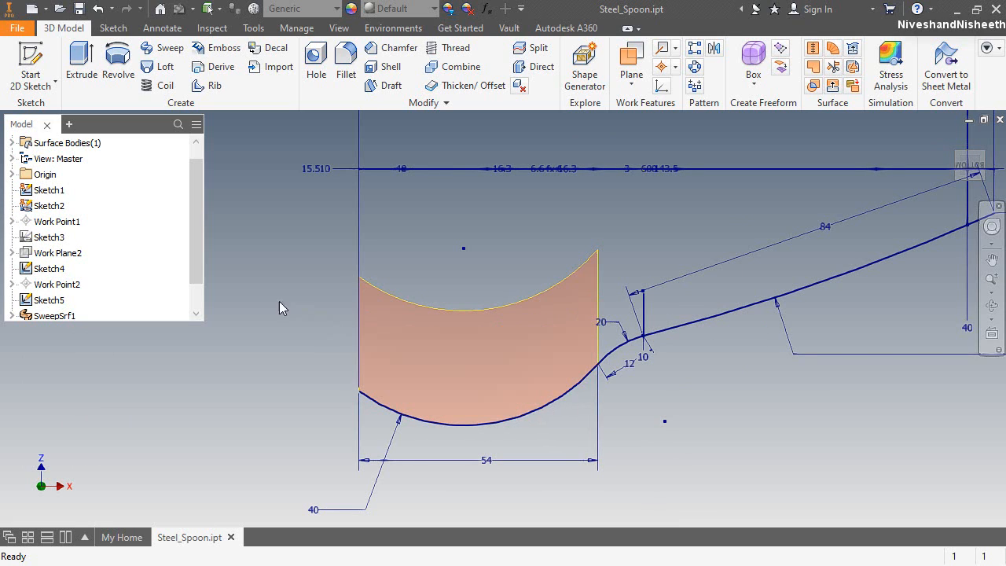
left_click(985, 161)
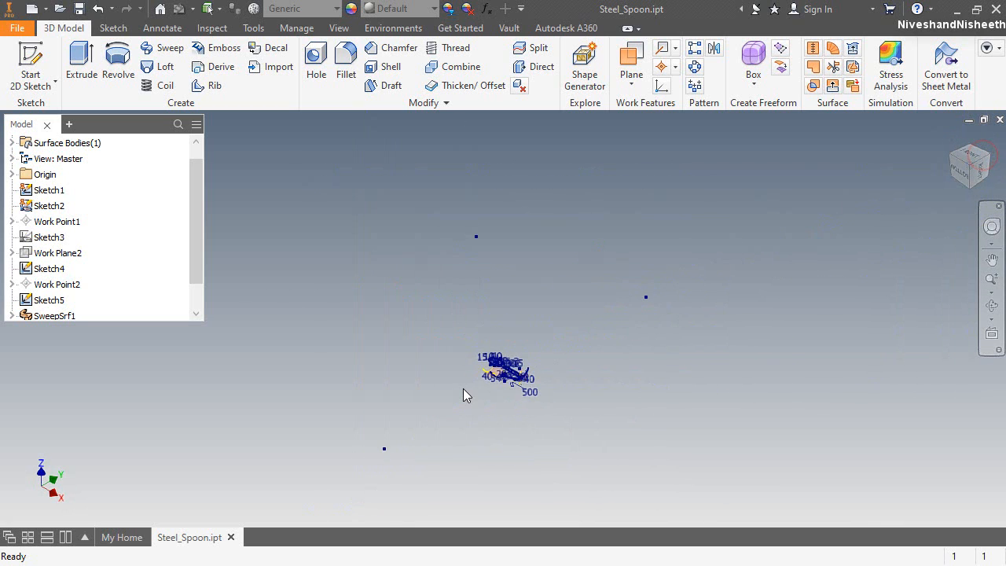
scroll(656, 304, "down", 4)
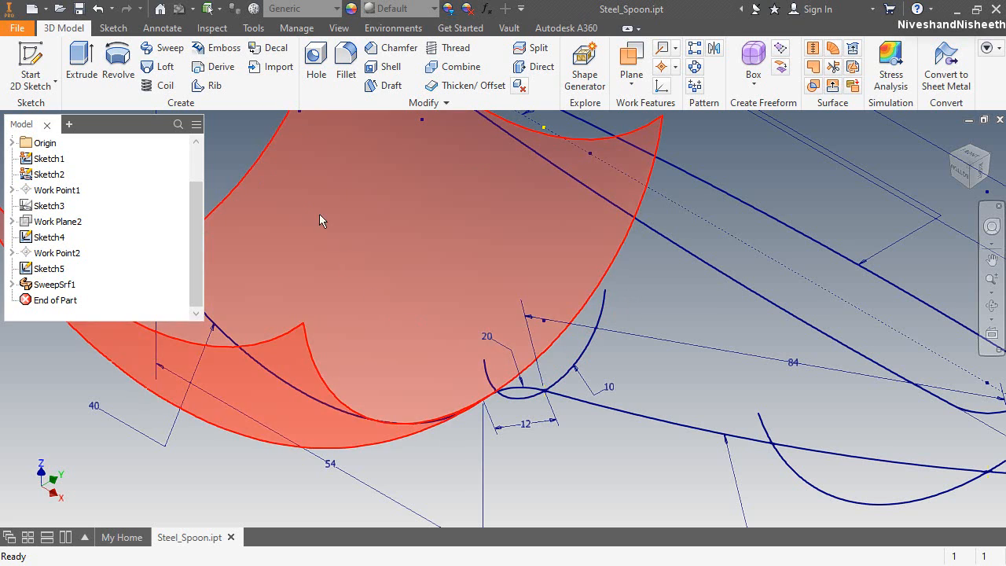
left_click(159, 66)
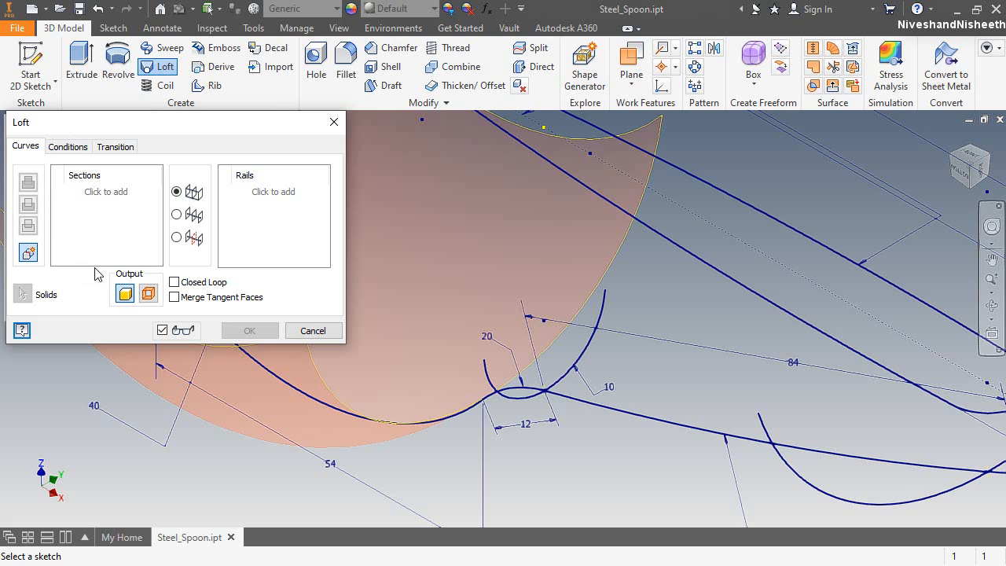
left_click(149, 295)
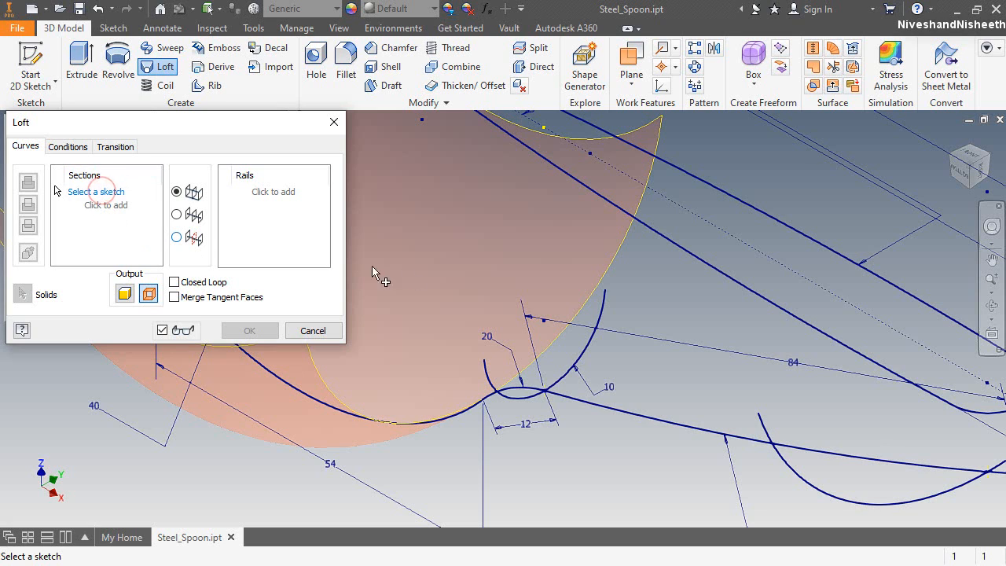
left_click(602, 277)
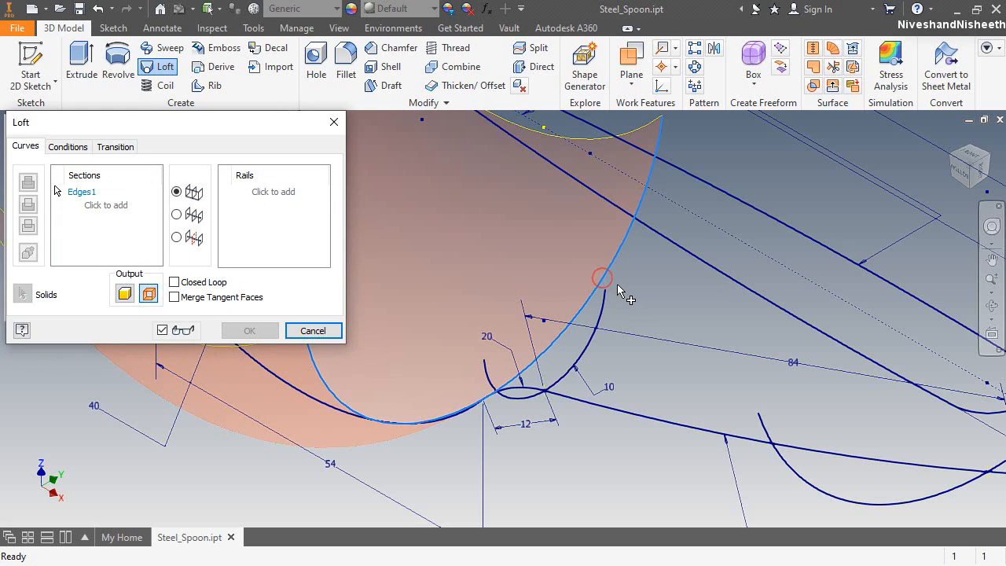
left_click(117, 206)
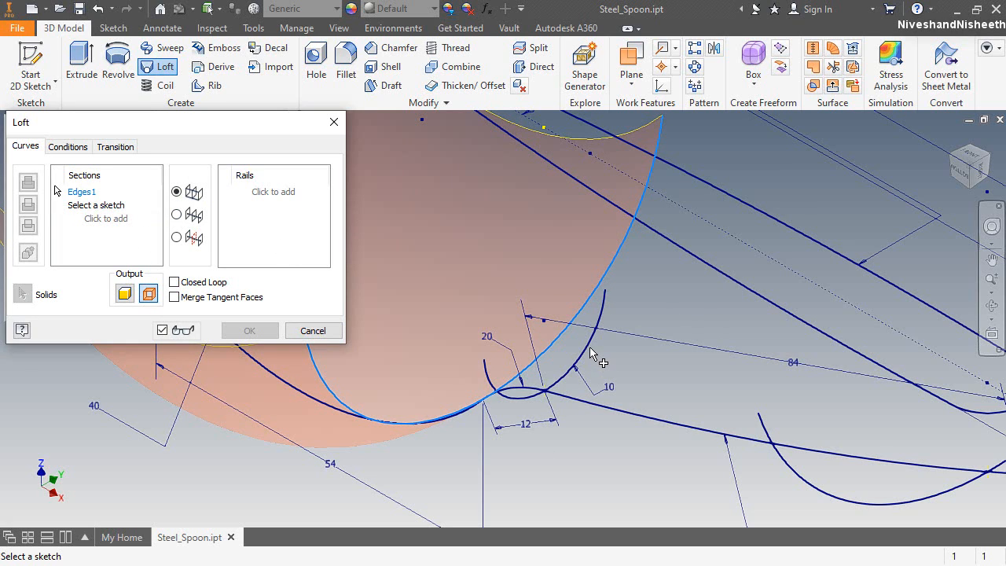
left_click(593, 354)
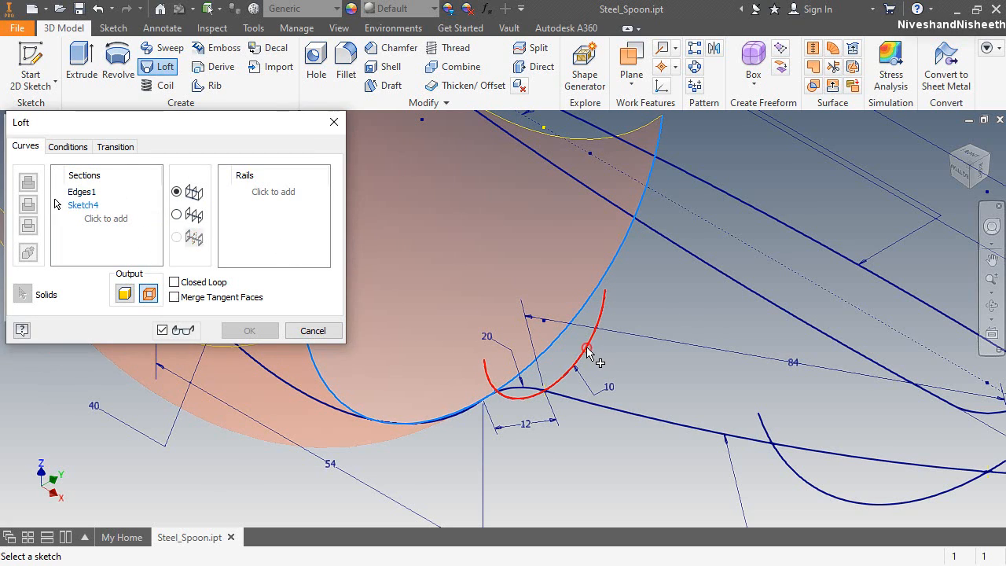
left_click(965, 175)
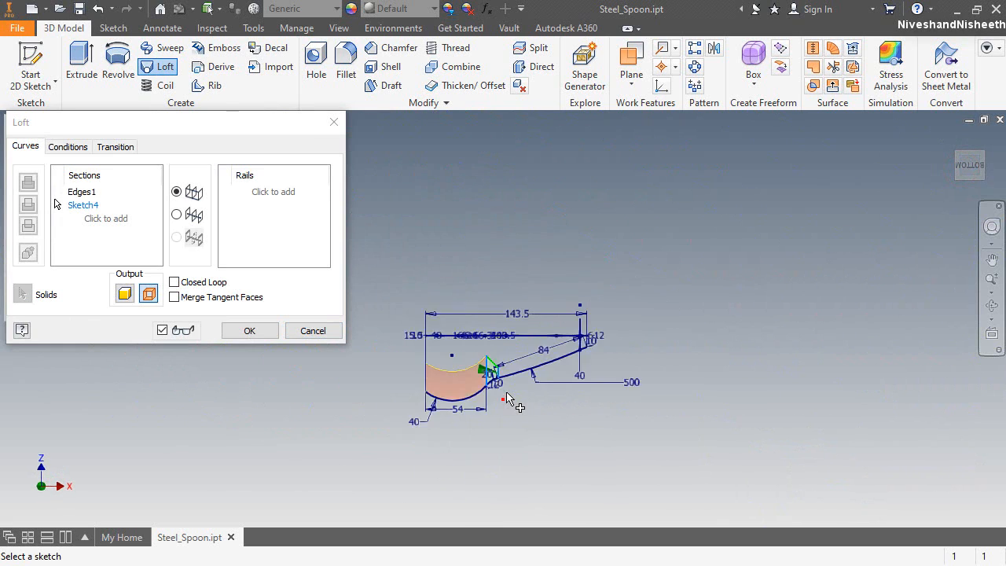
scroll(436, 304, "down", 6)
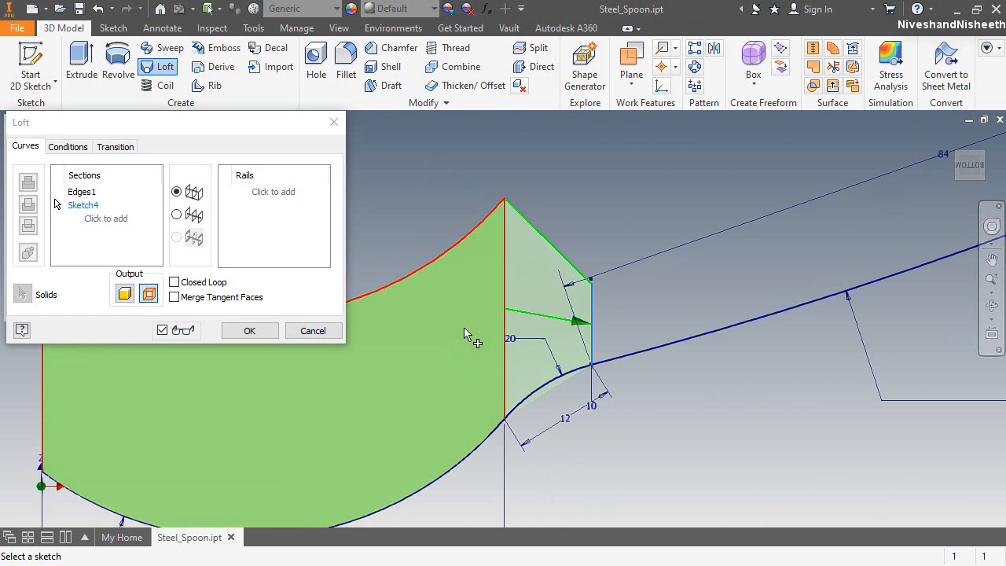
scroll(491, 339, "up", 3)
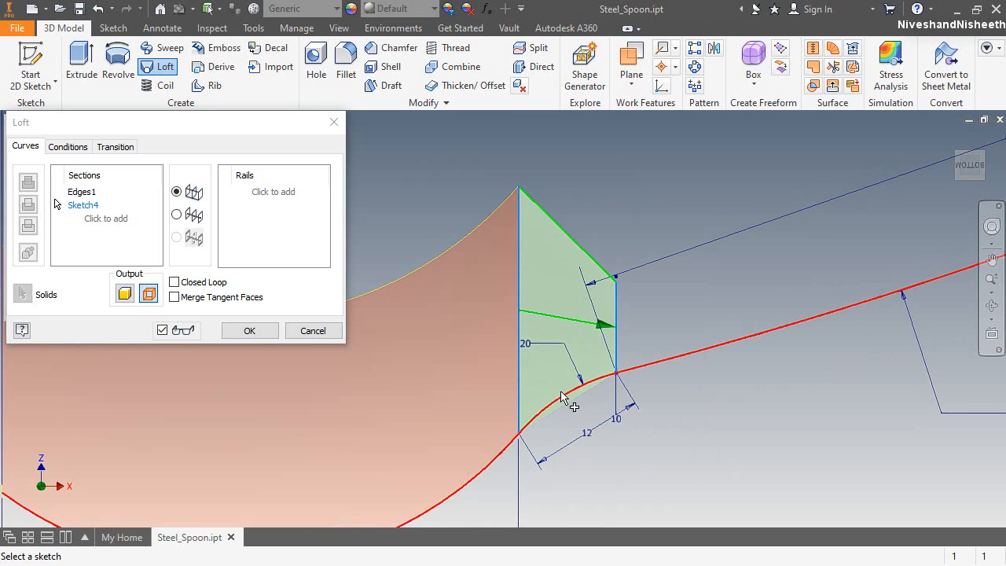
left_click(227, 118)
left_click(269, 192)
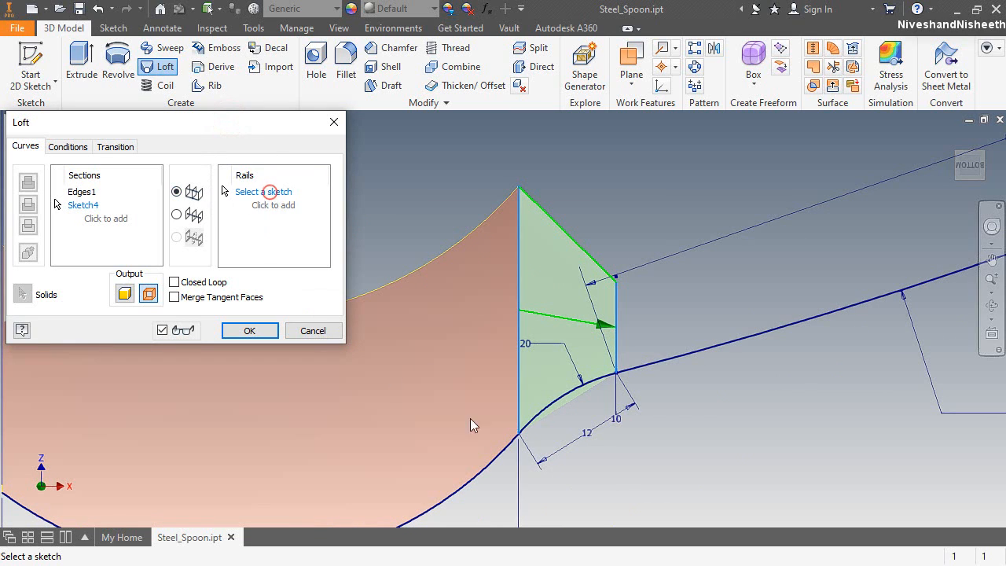
left_click(654, 367)
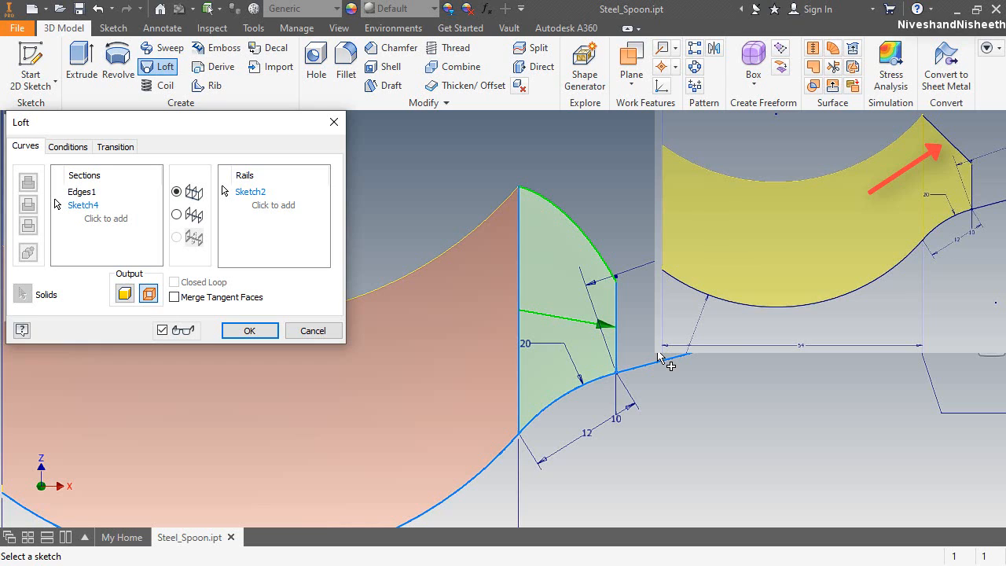
left_click(306, 330)
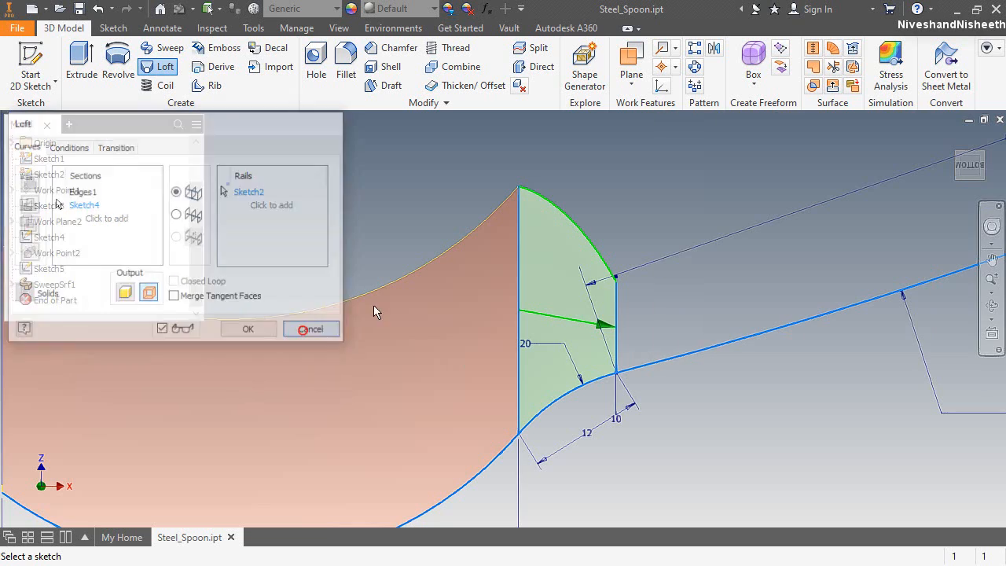
left_click(570, 216)
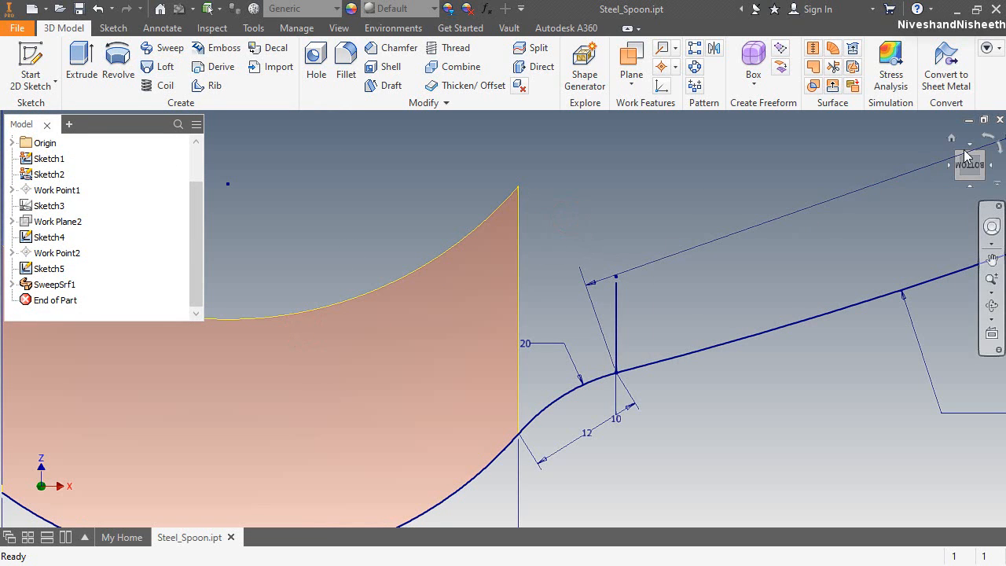
In a new 3D sketch, draw a line from one handle-side corner of the bowl surface to the nearest end of the 10 mm section arc.
left_click(986, 160)
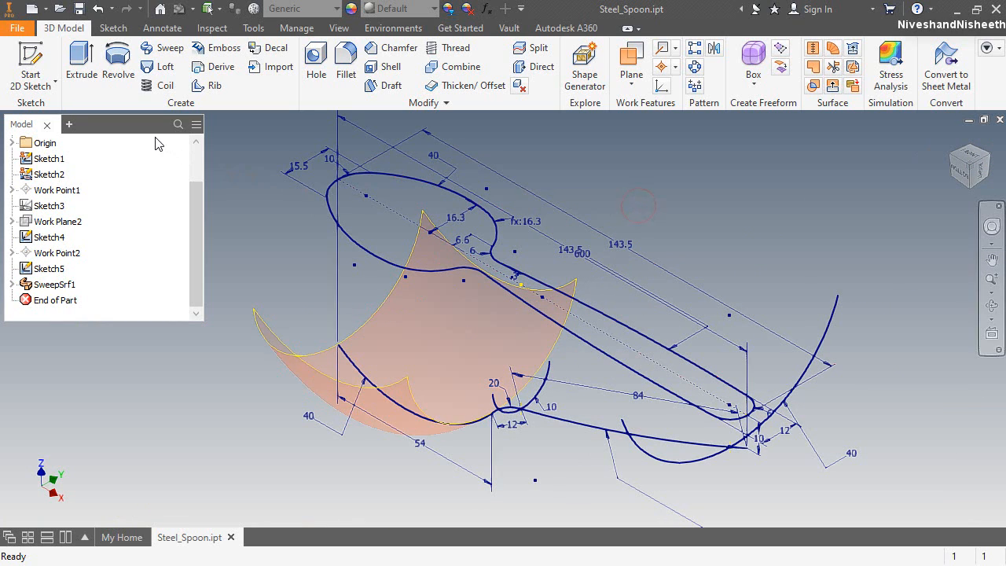
left_click(55, 83)
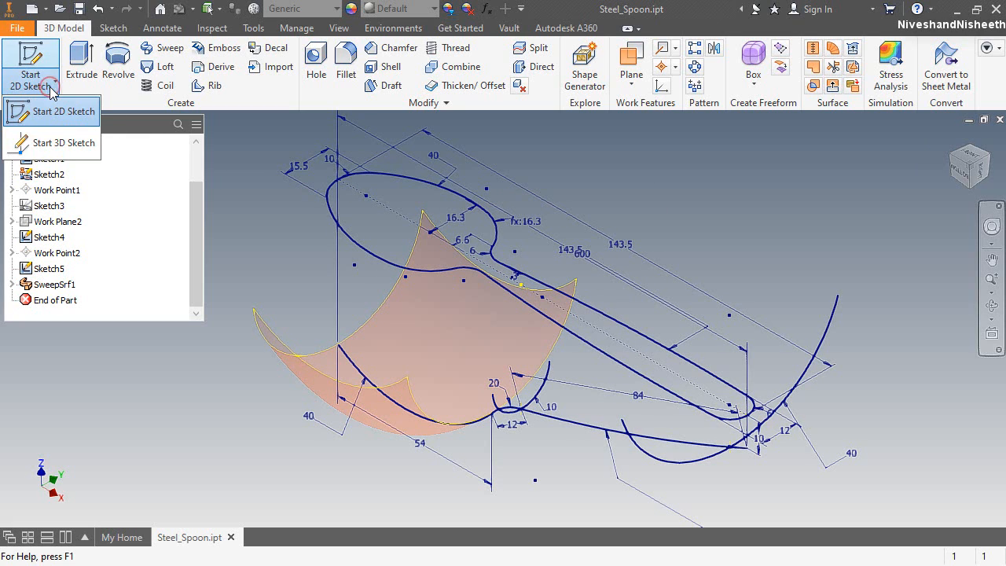
left_click(54, 145)
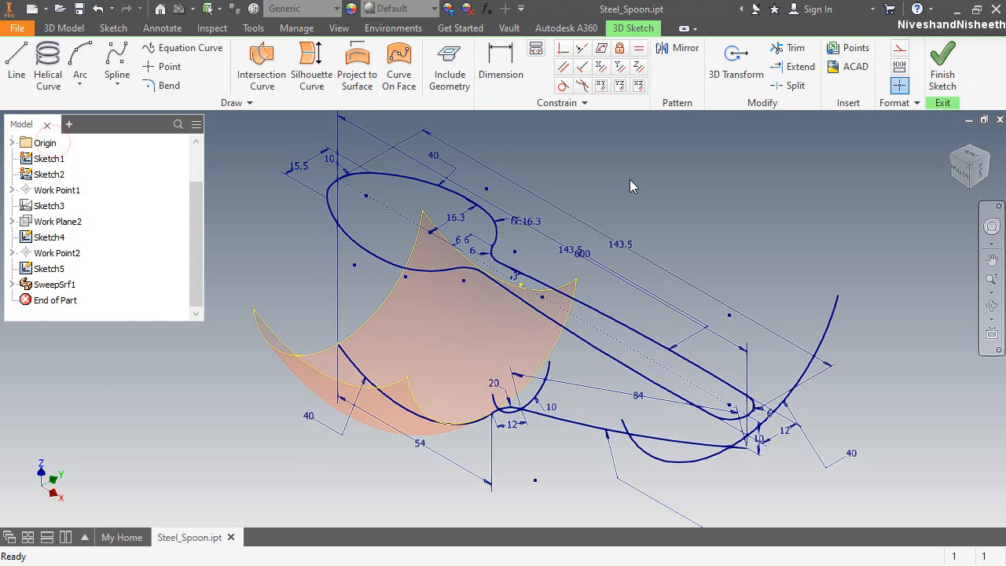
left_click(9, 68)
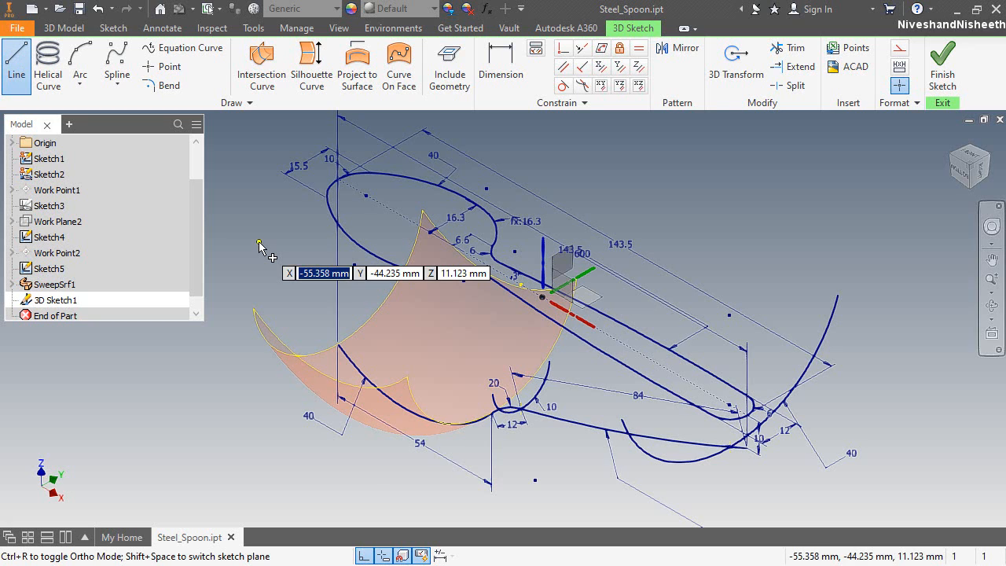
scroll(450, 475, "down", 3)
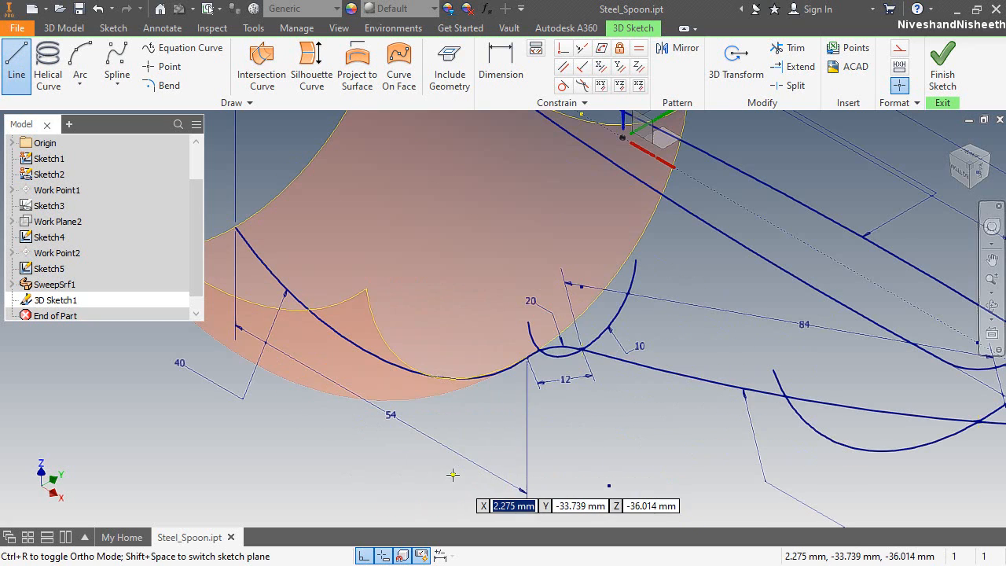
left_click(366, 288)
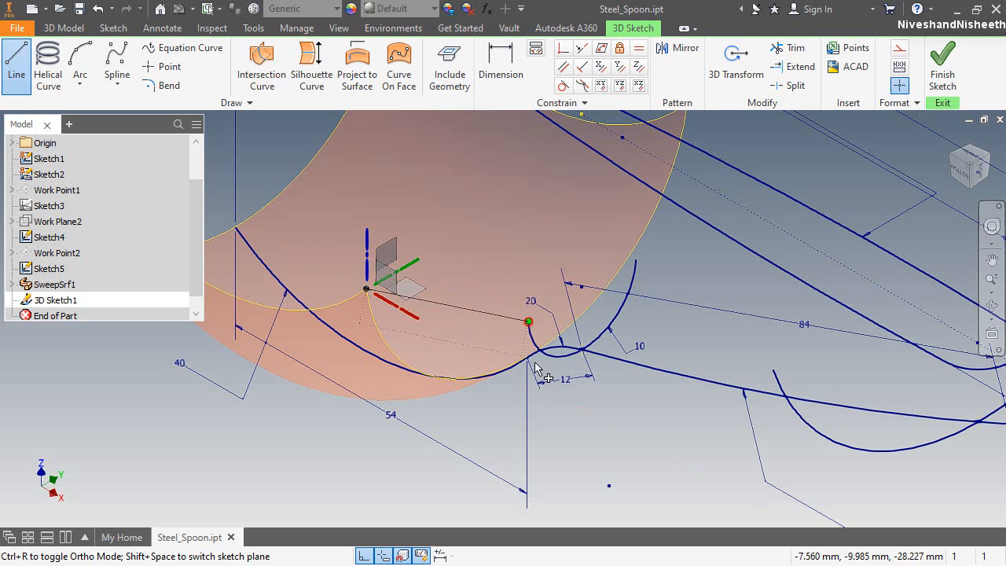
left_click(528, 321)
right_click(703, 283)
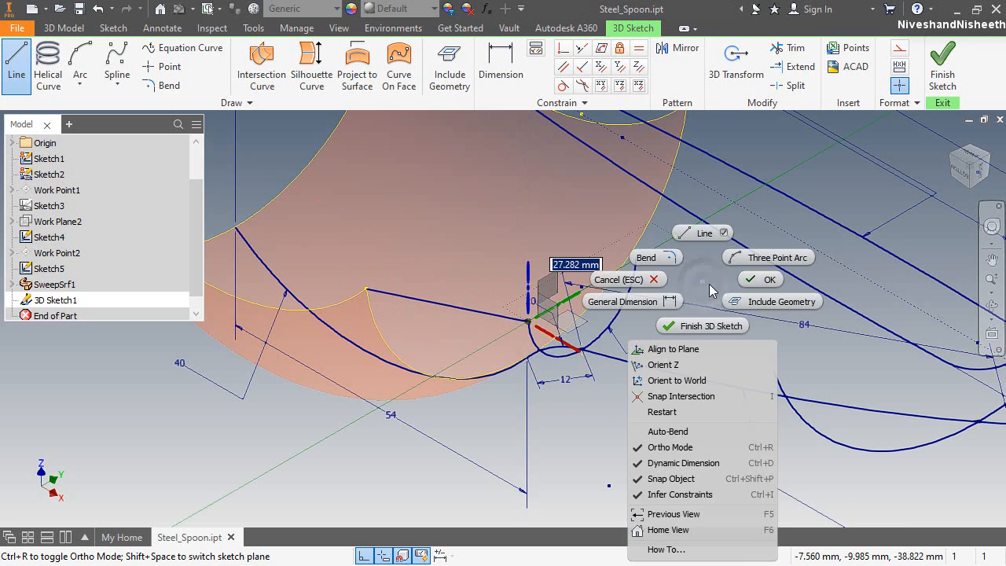
left_click(751, 283)
left_click(943, 66)
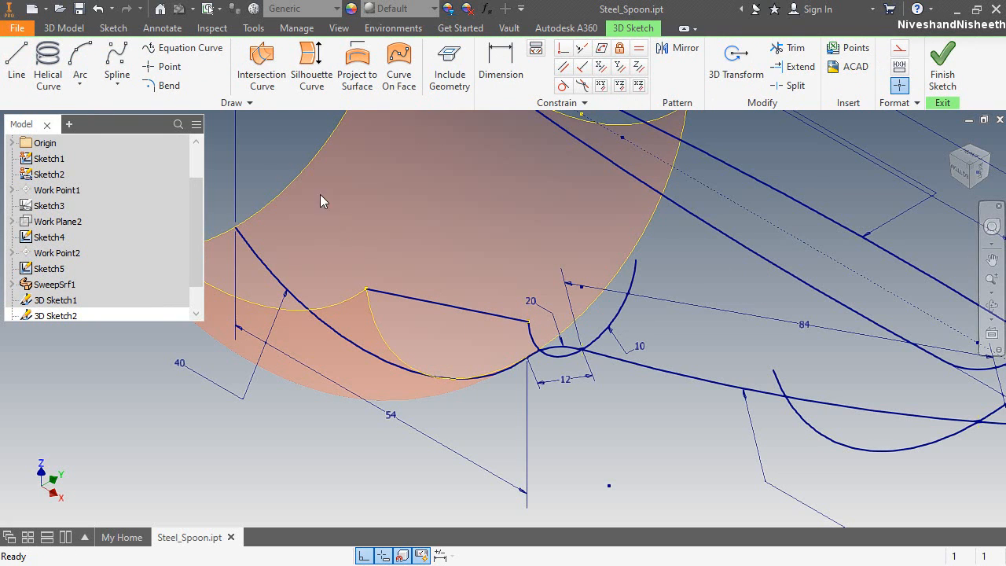
In a second 3D sketch, join the bowl surface's opposite handle-side corner to the other end of the 10 mm arc with a line.
left_click(15, 75)
scroll(598, 338, "up", 3)
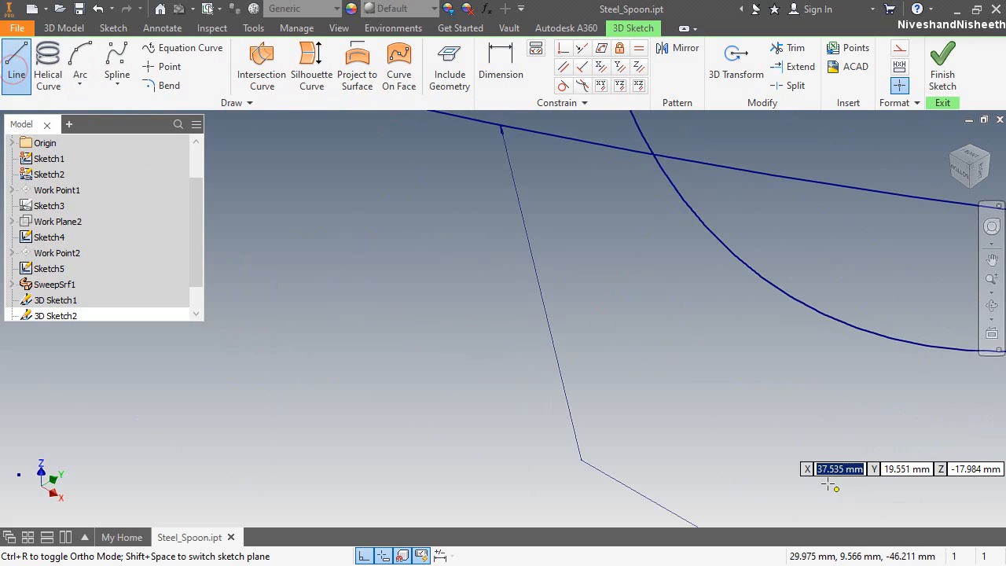
scroll(694, 279, "down", 5)
scroll(694, 279, "up", 5)
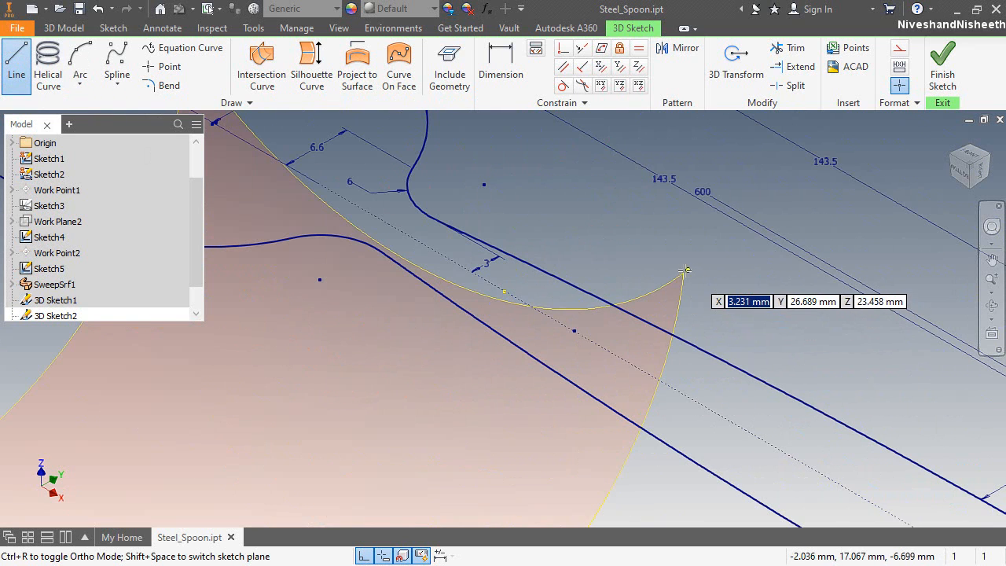
left_click(685, 273)
scroll(698, 304, "up", 2)
scroll(696, 250, "down", 5)
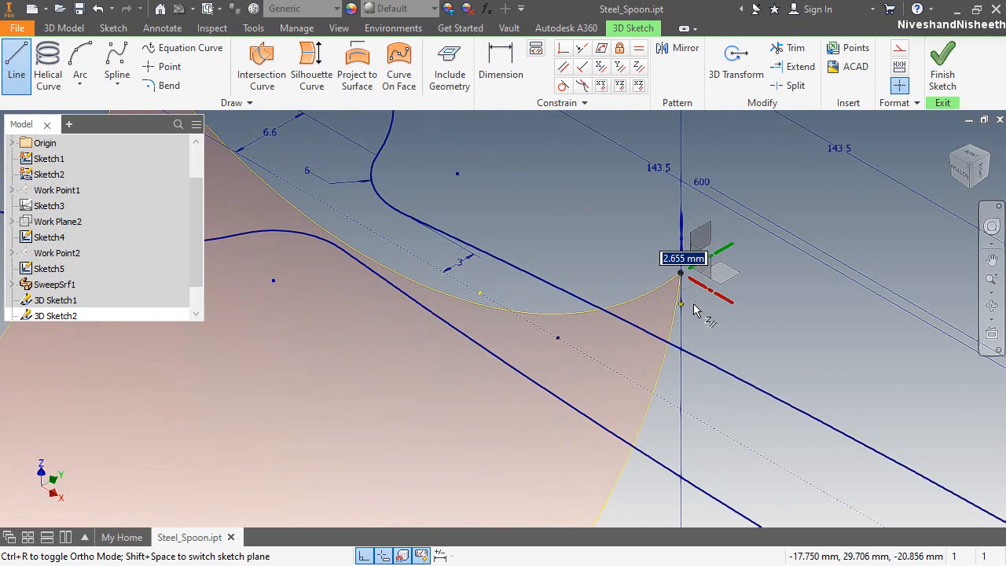
scroll(651, 399, "up", 3)
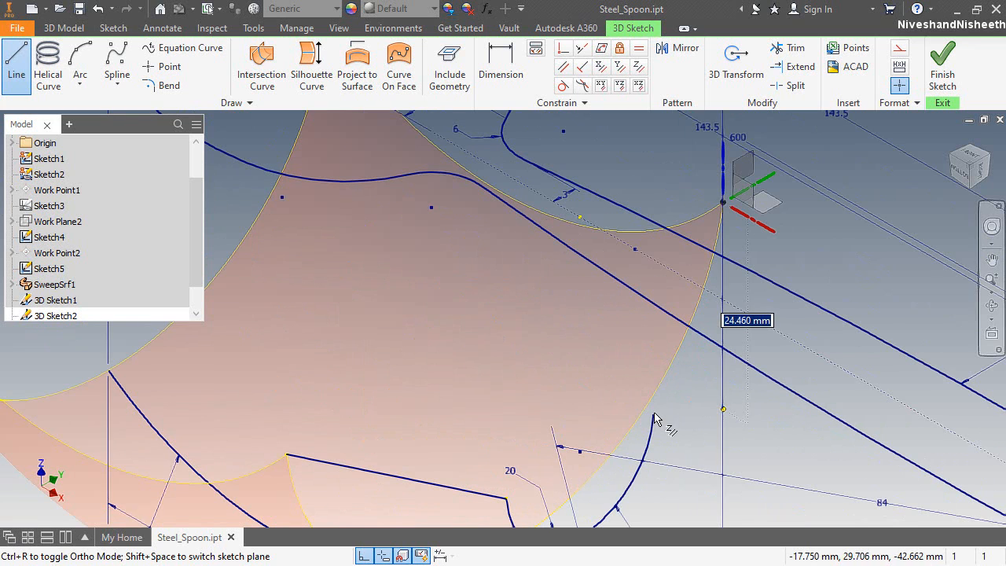
left_click(653, 414)
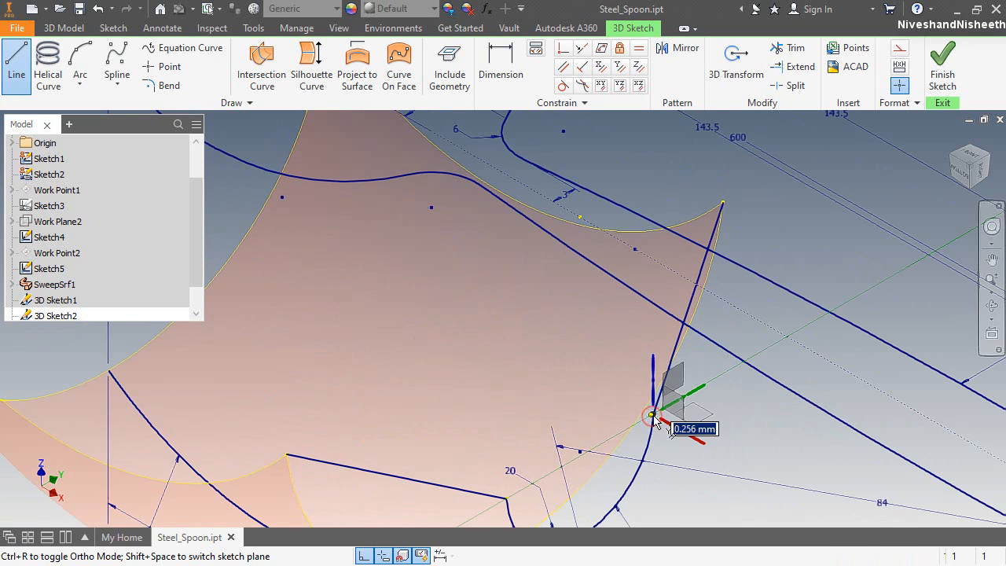
right_click(775, 343)
left_click(826, 347)
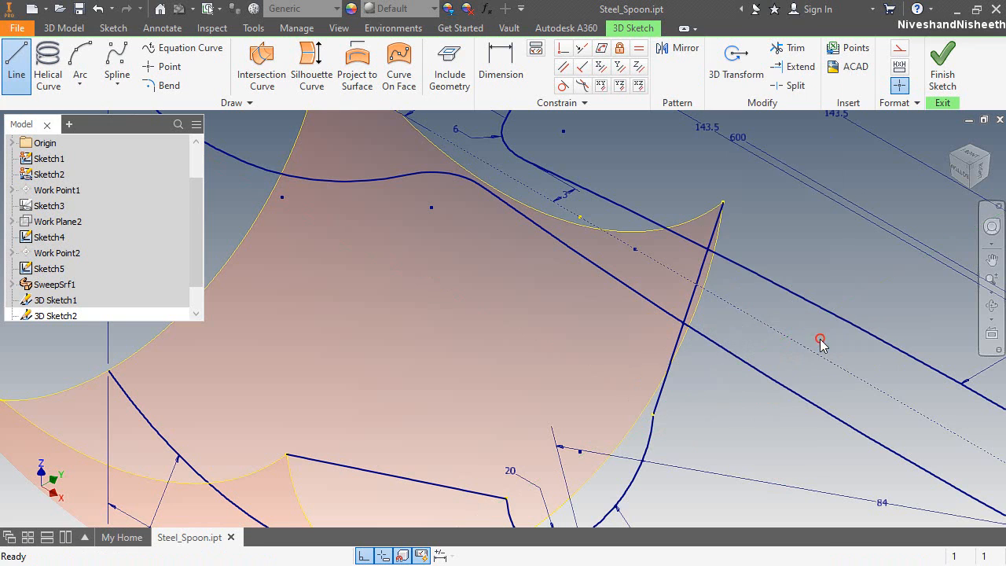
left_click(944, 79)
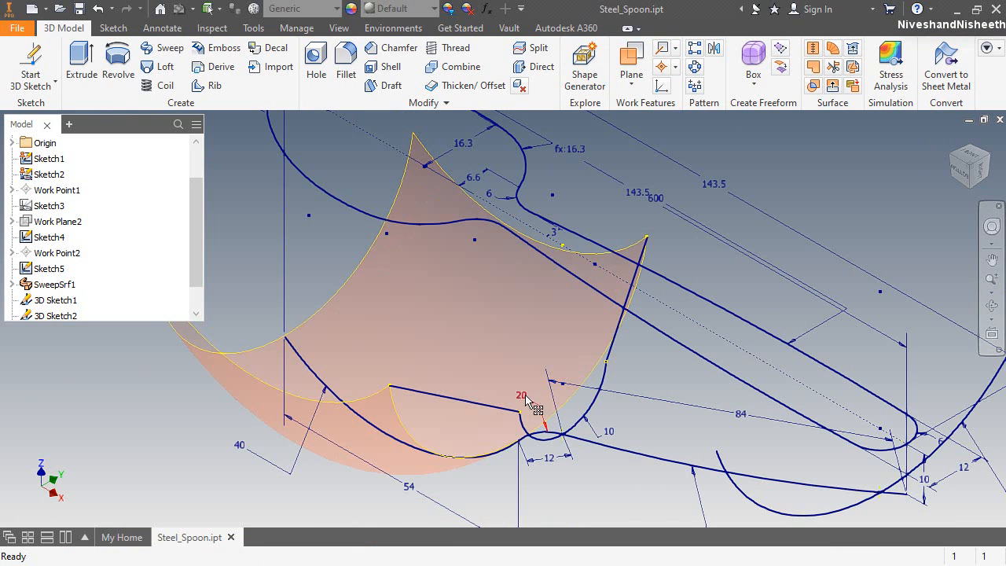
Set up a surface loft using the bowl's handle-side edge and the 10 mm section arc in Sketch4 as sections.
left_click(992, 226)
left_click_drag(800, 285, 551, 434)
left_click(610, 421)
left_click(620, 397)
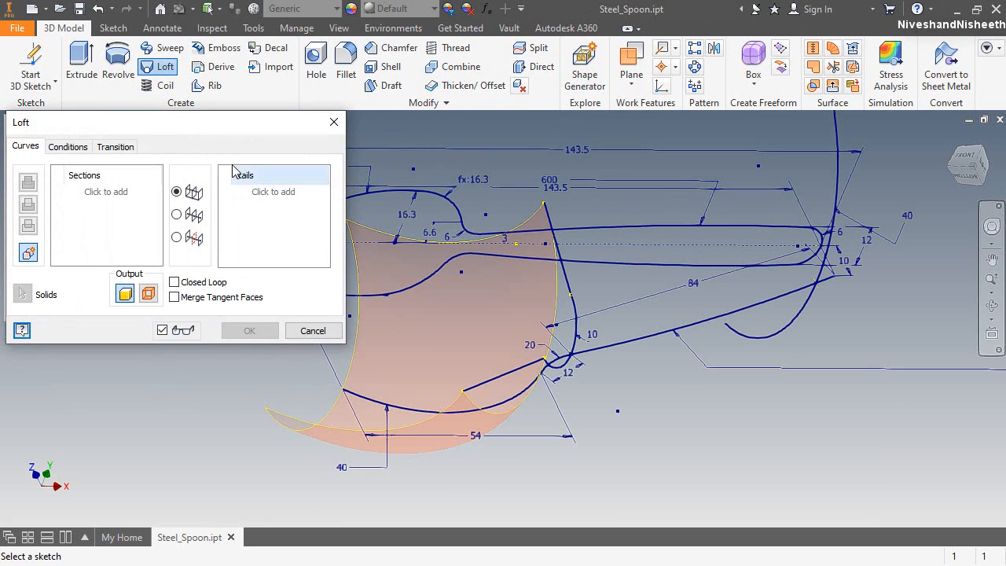
left_click(170, 125)
left_click(148, 295)
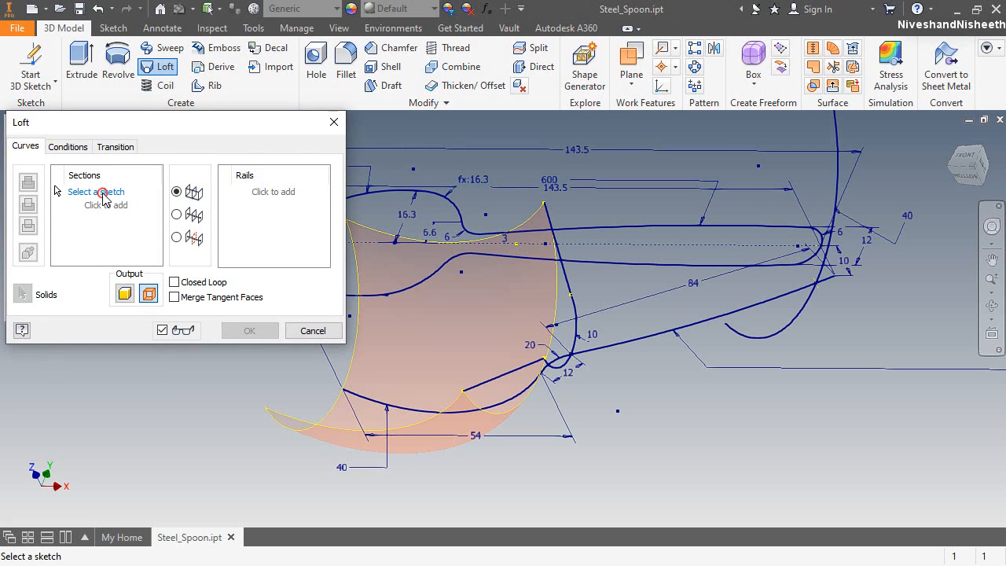
scroll(538, 309, "up", 3)
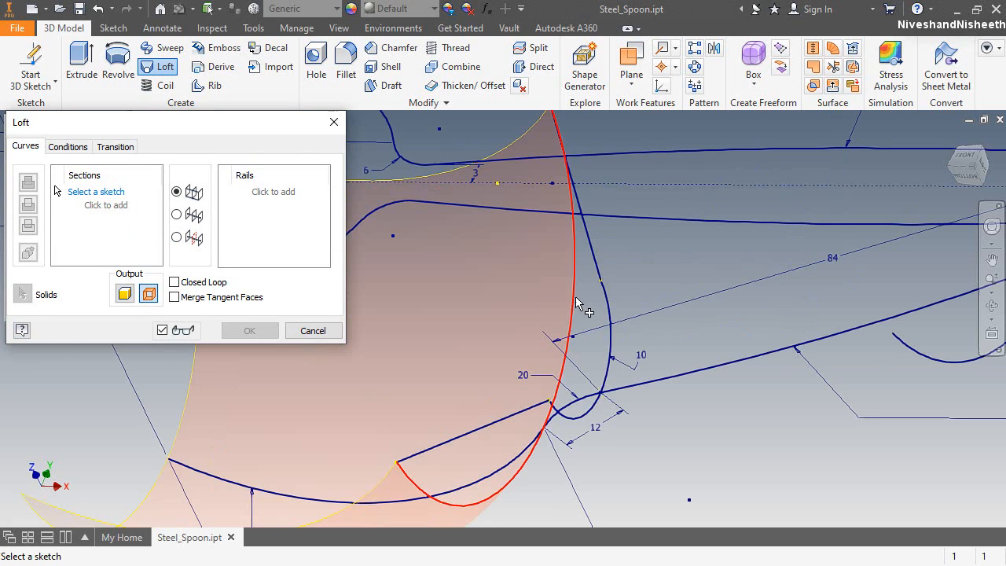
left_click(576, 299)
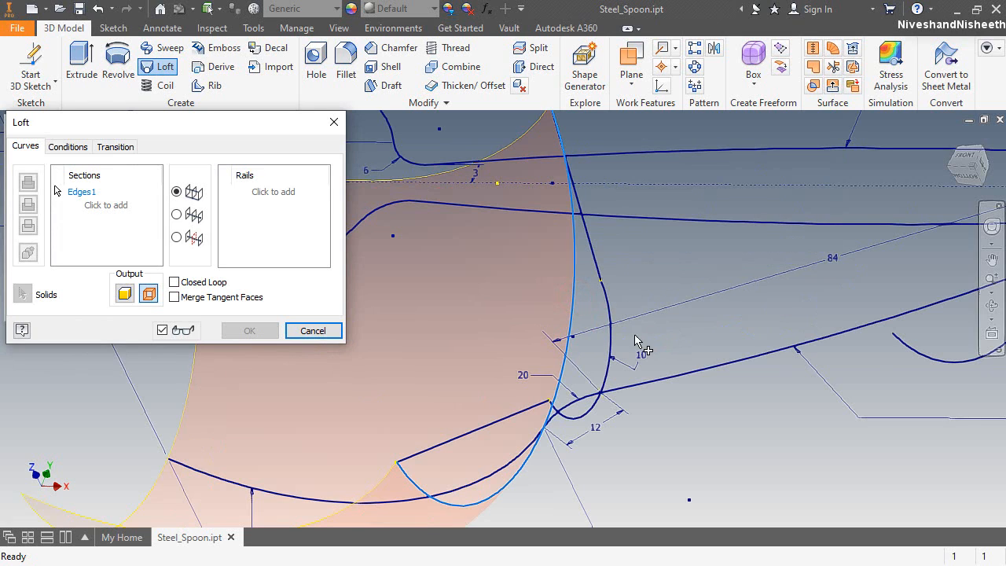
left_click(116, 207)
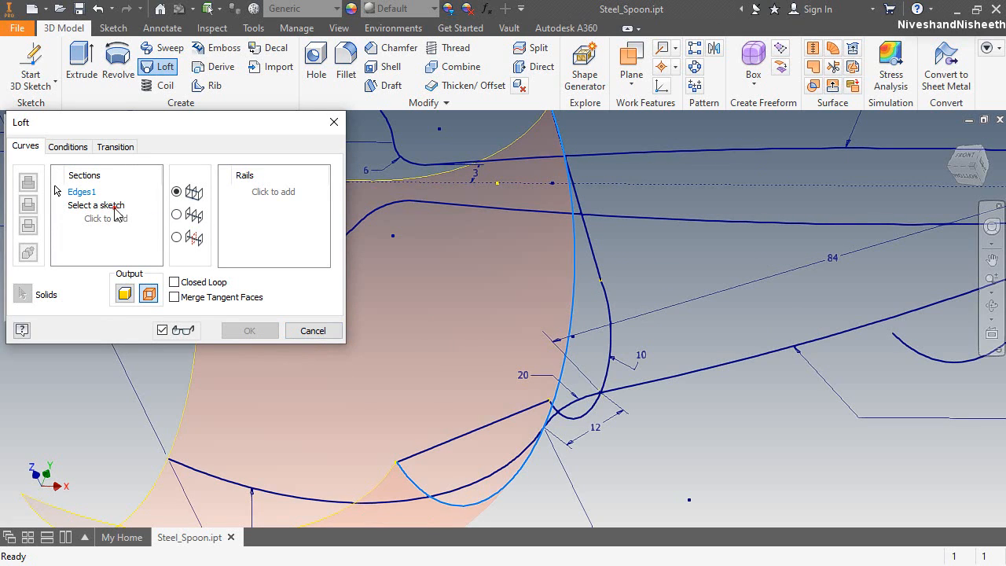
left_click(610, 378)
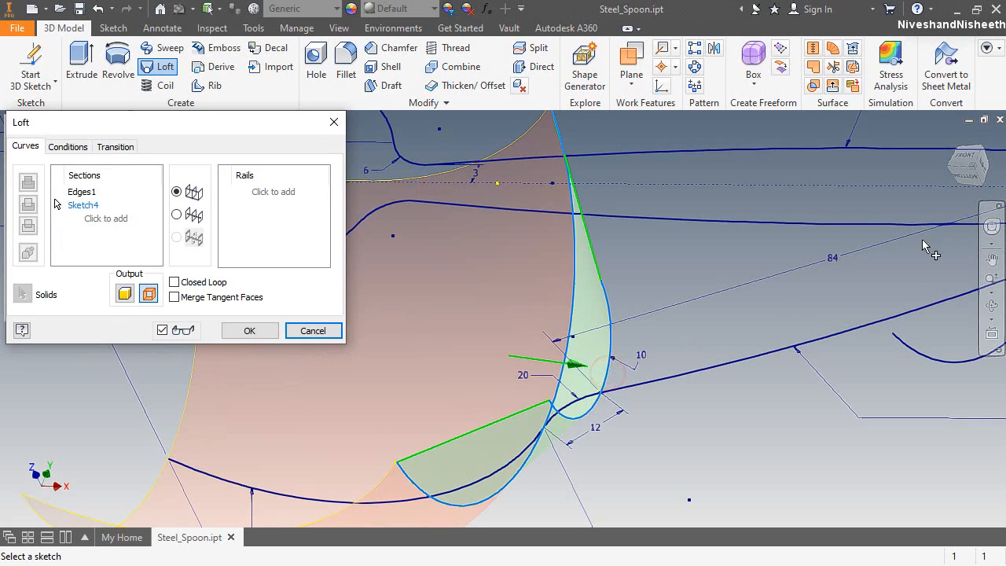
Add the side-profile curve of Sketch2 as the first rail of the loft.
left_click(972, 180)
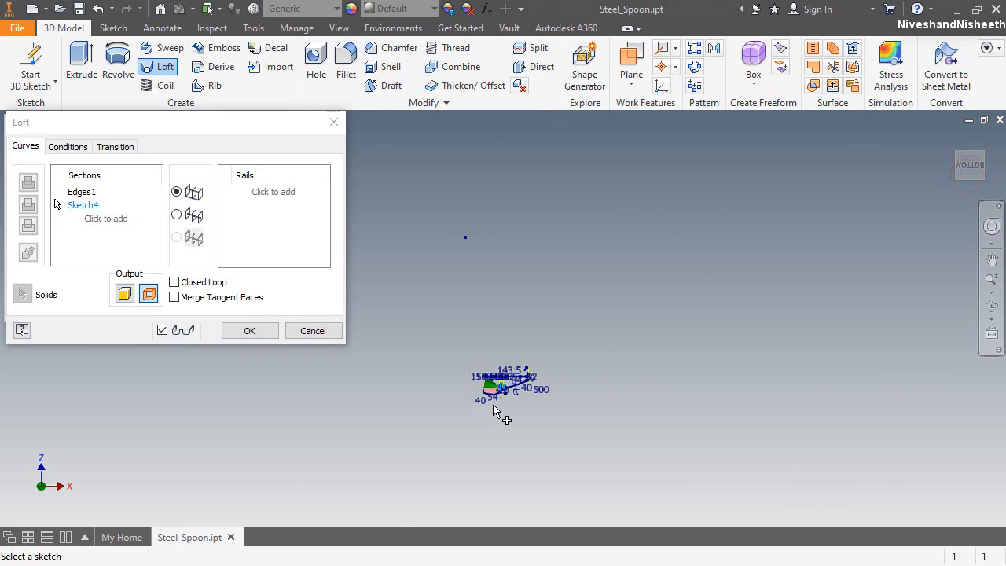
scroll(521, 285, "up", 10)
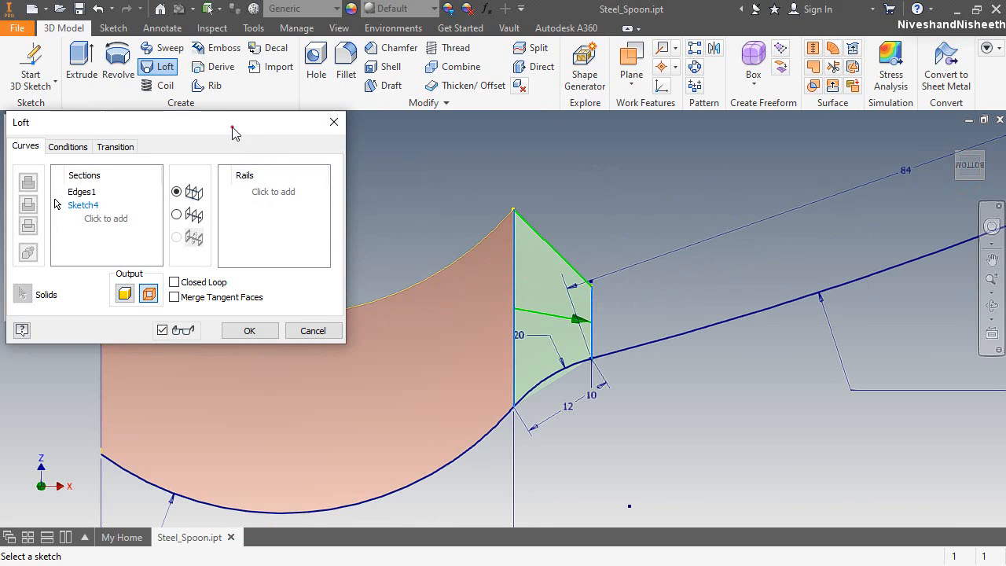
left_click(263, 194)
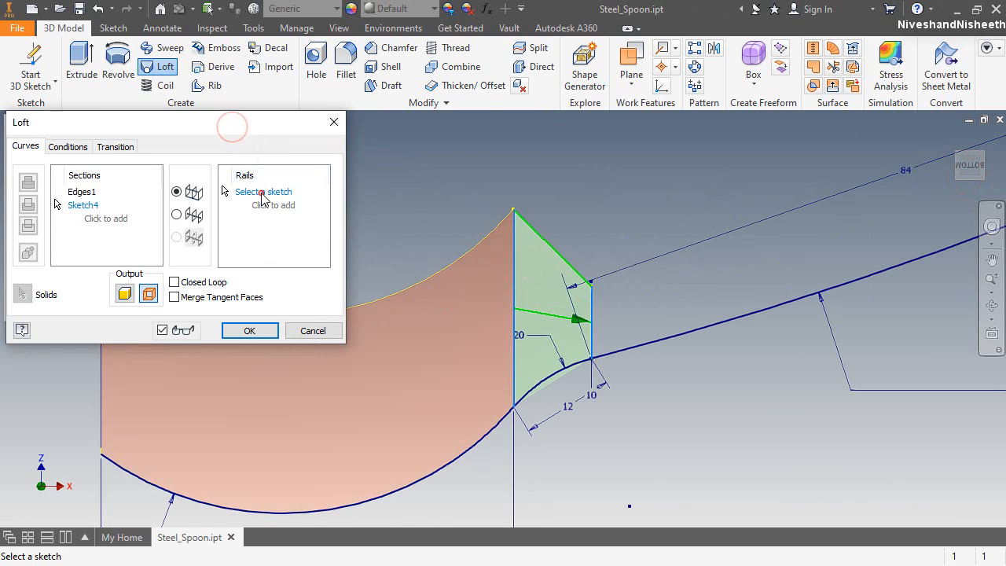
left_click(551, 385)
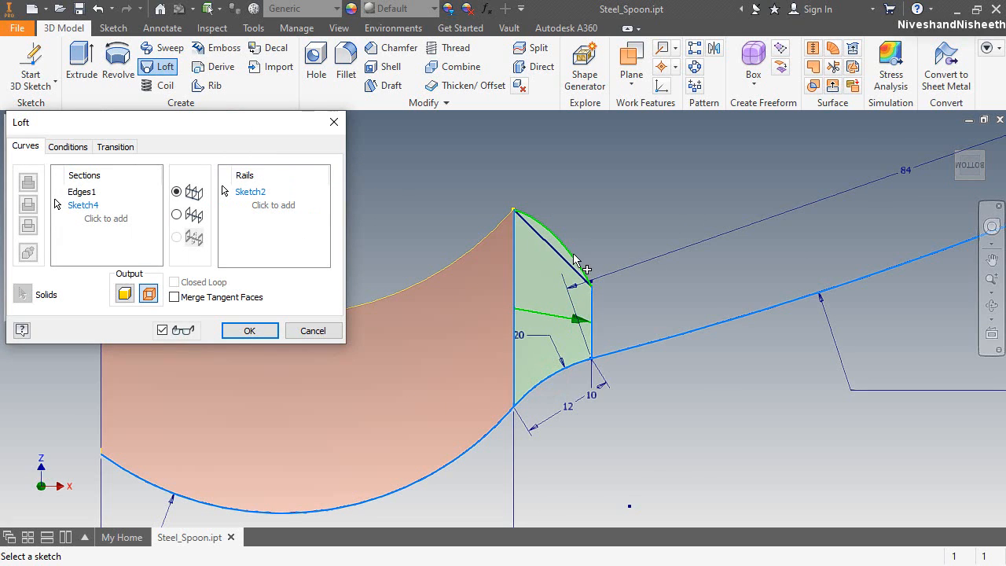
Add the two connecting lines, 3D Sketch1 and 3D Sketch2, as further loft rails.
scroll(519, 247, "up", 5)
left_click(266, 210)
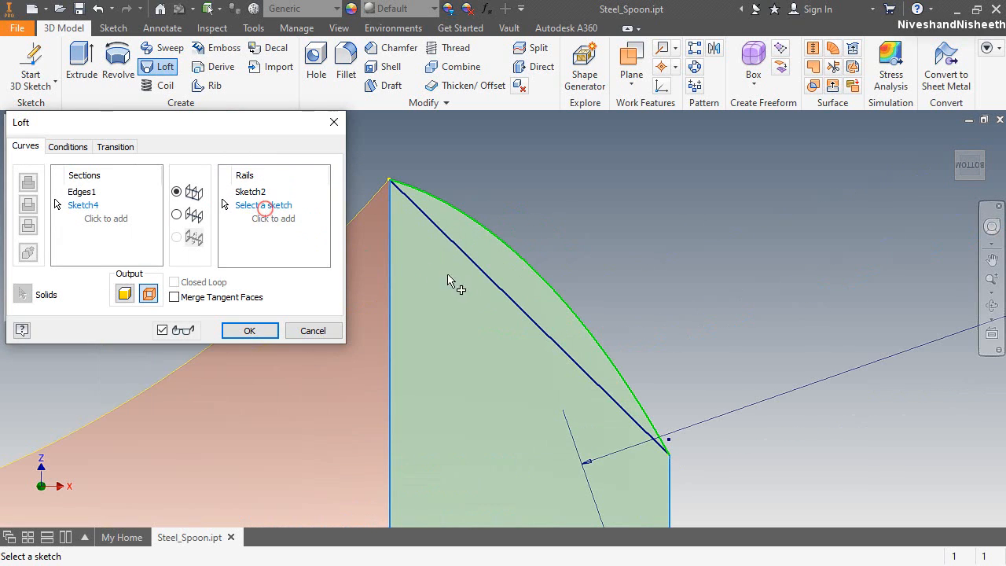
left_click(487, 284)
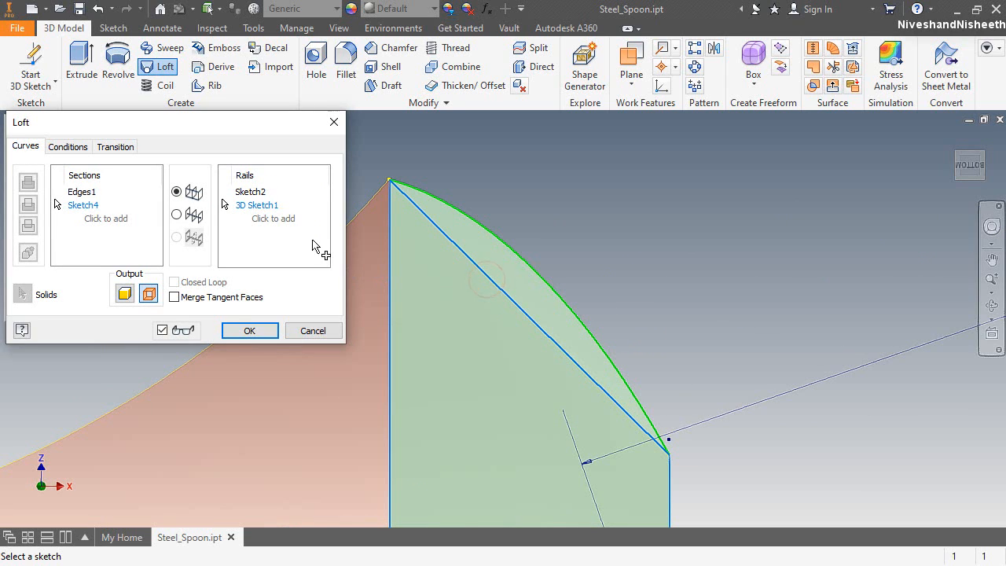
left_click(270, 219)
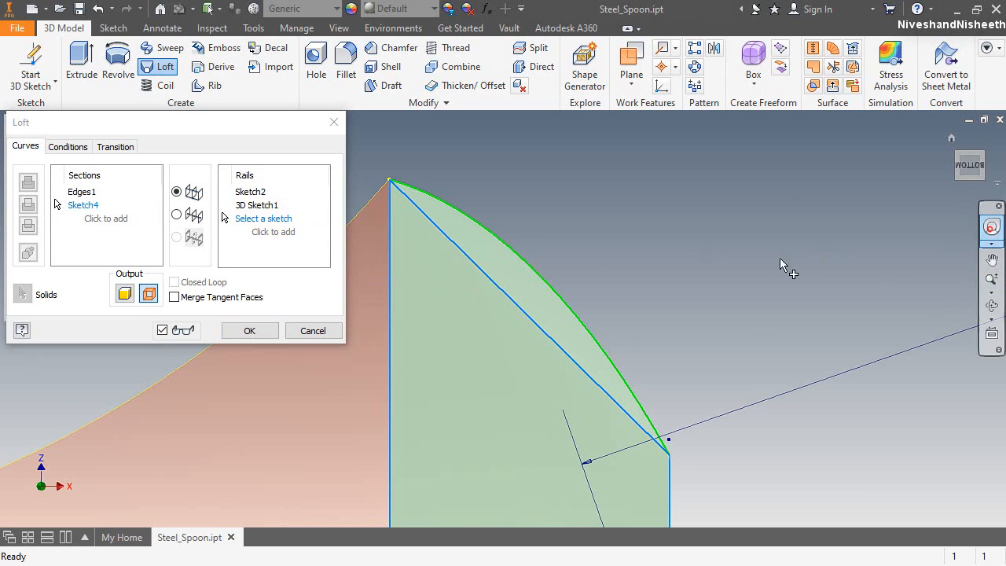
left_click(993, 228)
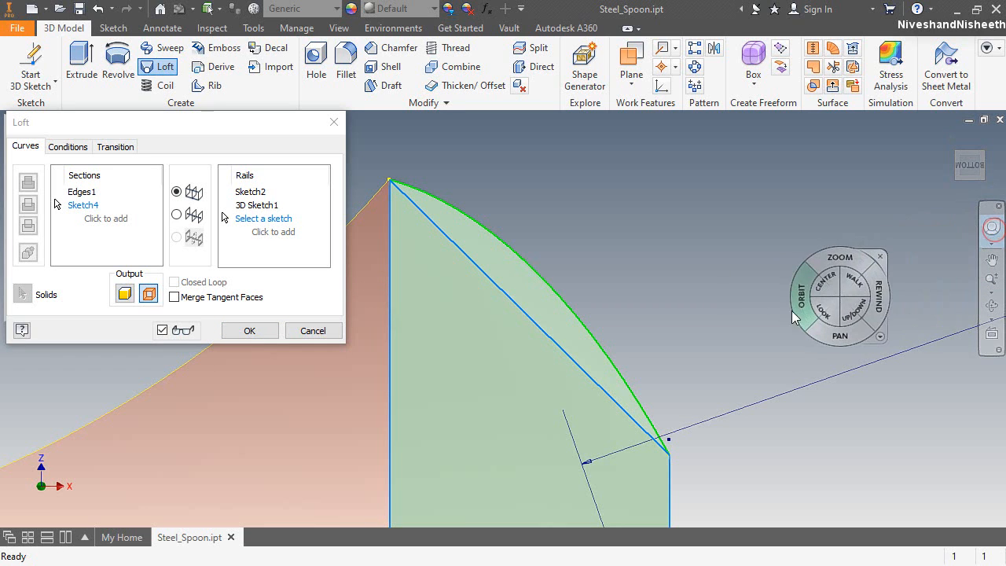
left_click_drag(537, 388, 527, 384)
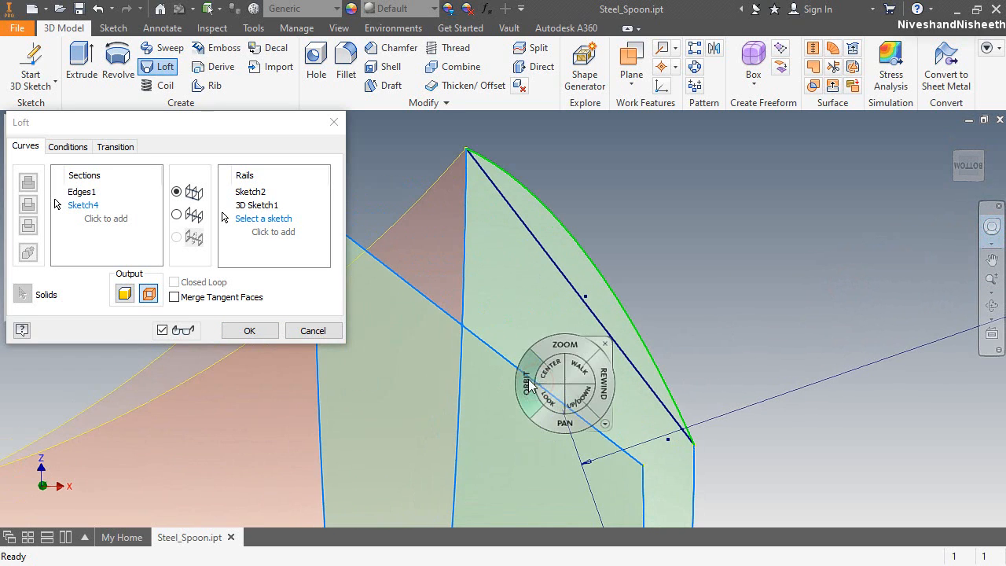
left_click(605, 343)
left_click(594, 316)
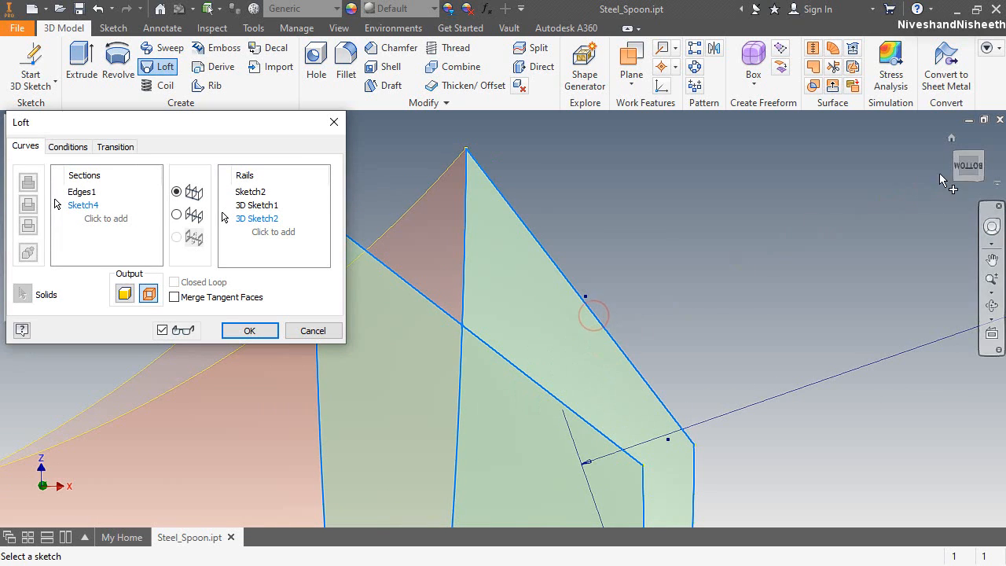
Check the loft preview from the side and create the surface joining the bowl to the handle section.
left_click(966, 165)
scroll(464, 416, "down", 10)
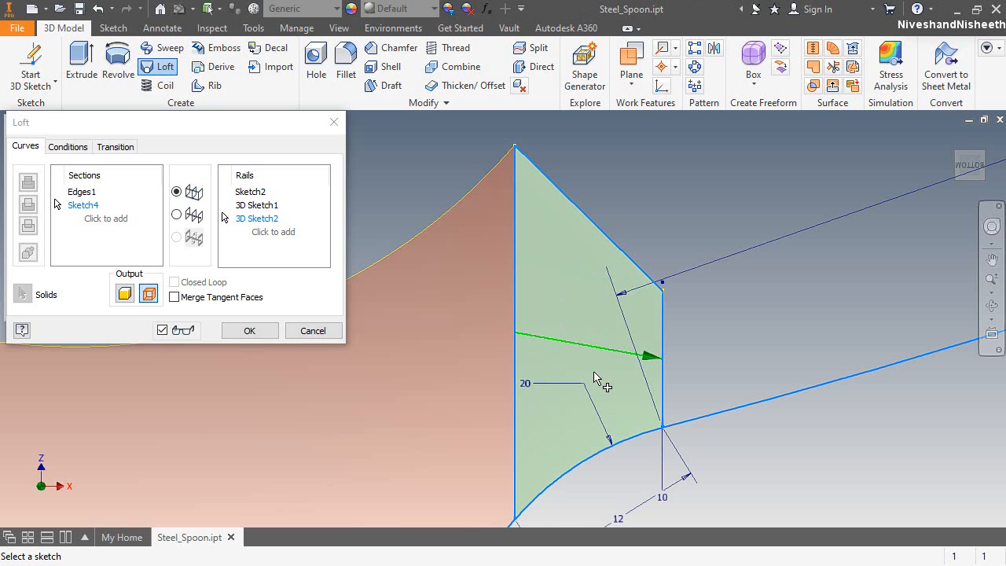
scroll(595, 379, "up", 3)
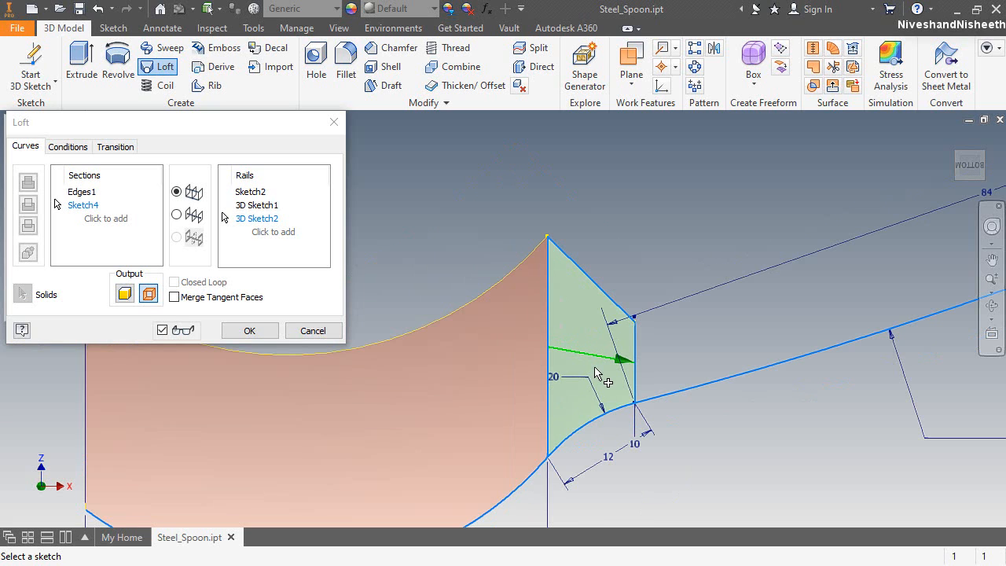
left_click(249, 331)
scroll(603, 415, "down", 3)
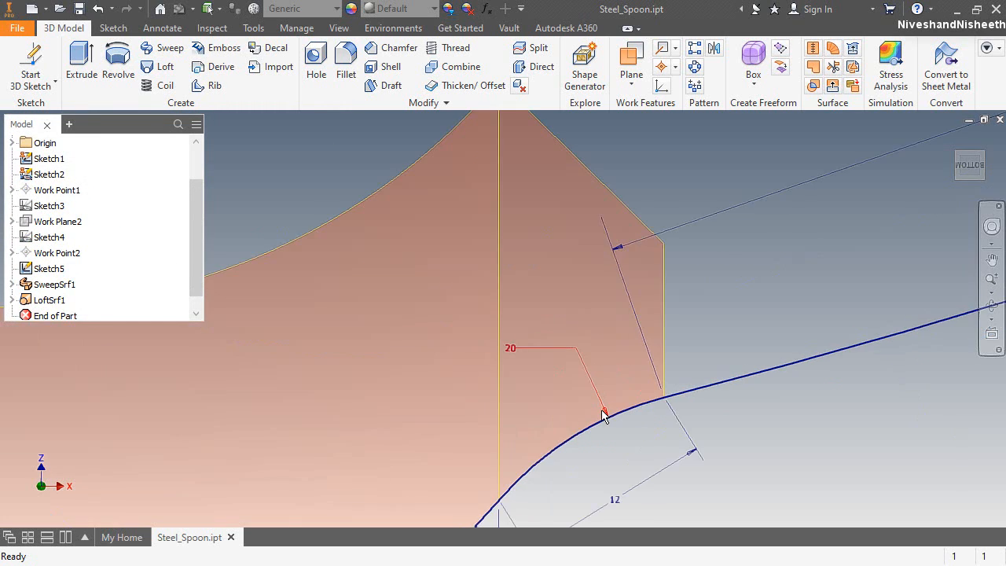
scroll(603, 415, "up", 2)
left_click(992, 225)
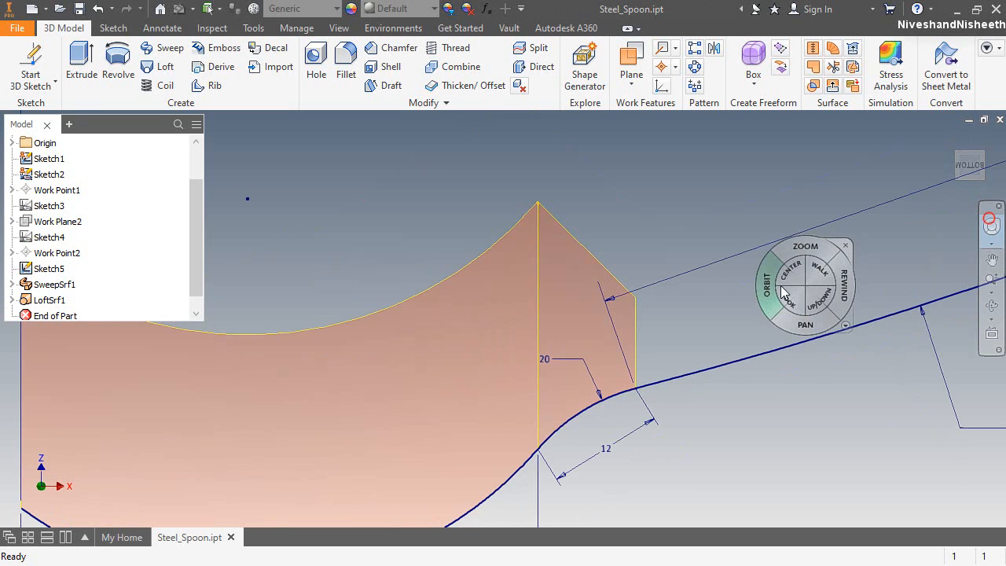
Draw a 3D sketch line from one corner of the lofted surface's handle-side edge to the matching end of the Sketch5 arc.
left_click_drag(782, 265, 609, 419)
left_click(656, 378)
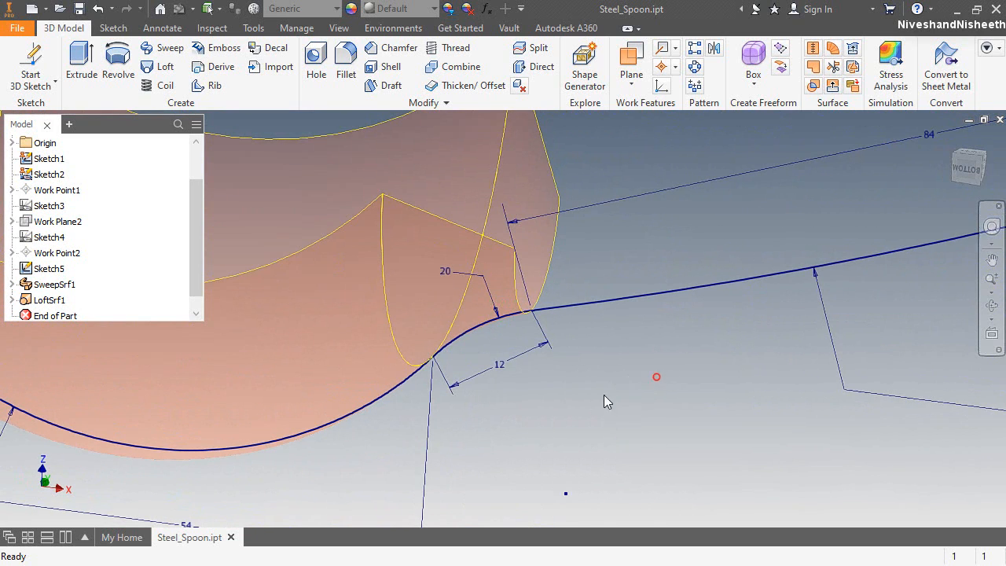
scroll(526, 413, "up", 4)
scroll(632, 341, "down", 2)
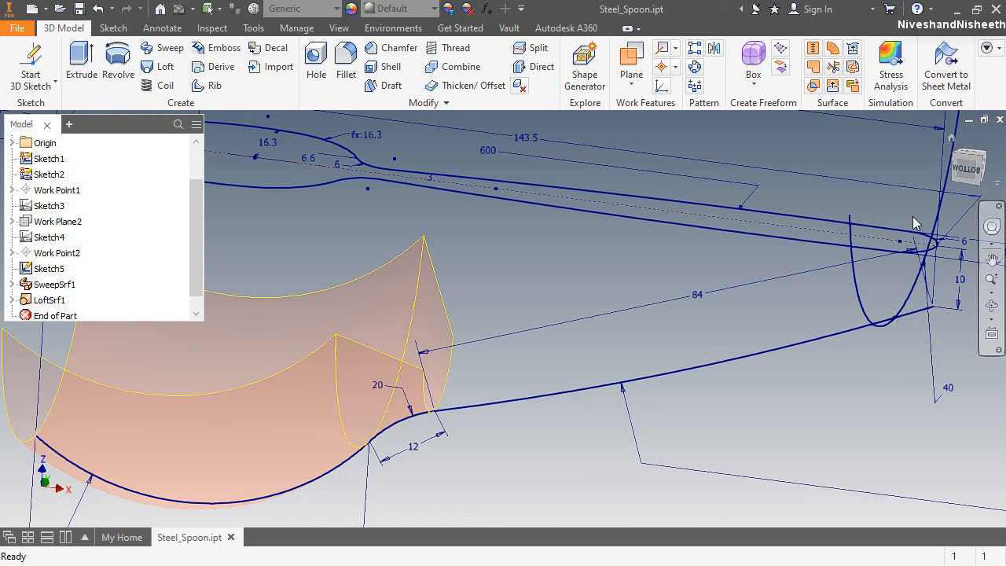
left_click(980, 159)
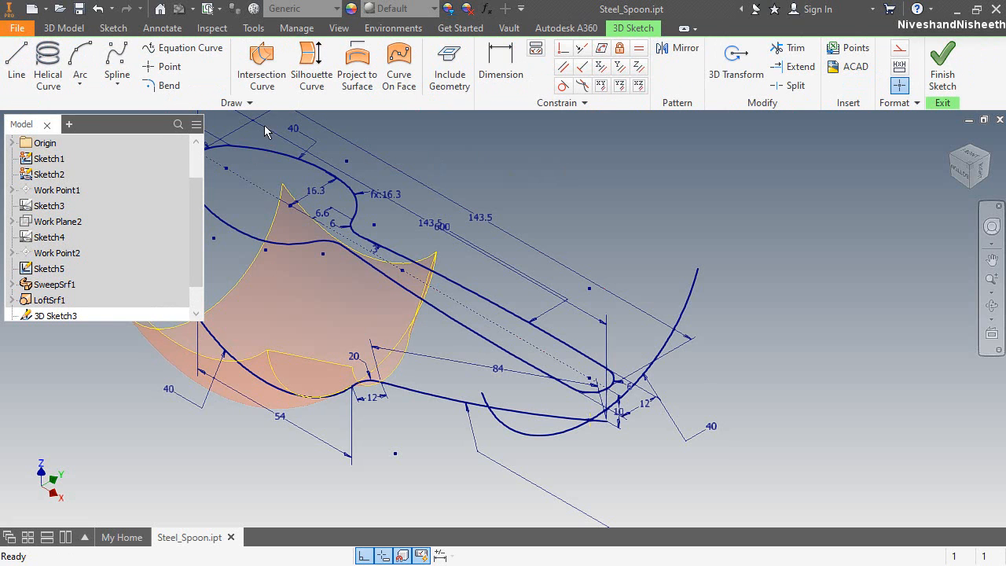
key("l")
scroll(251, 326, "up", 3)
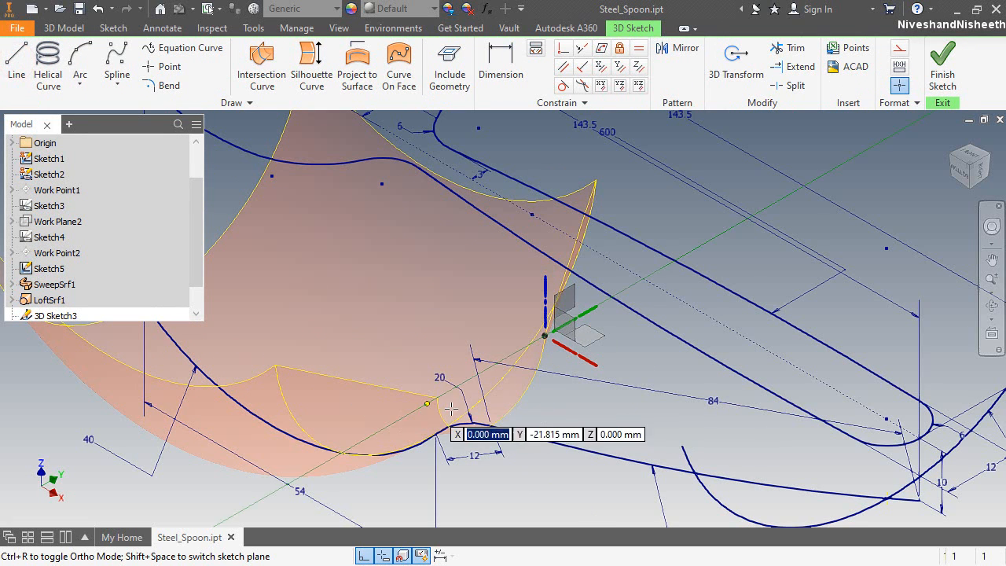
left_click(437, 397)
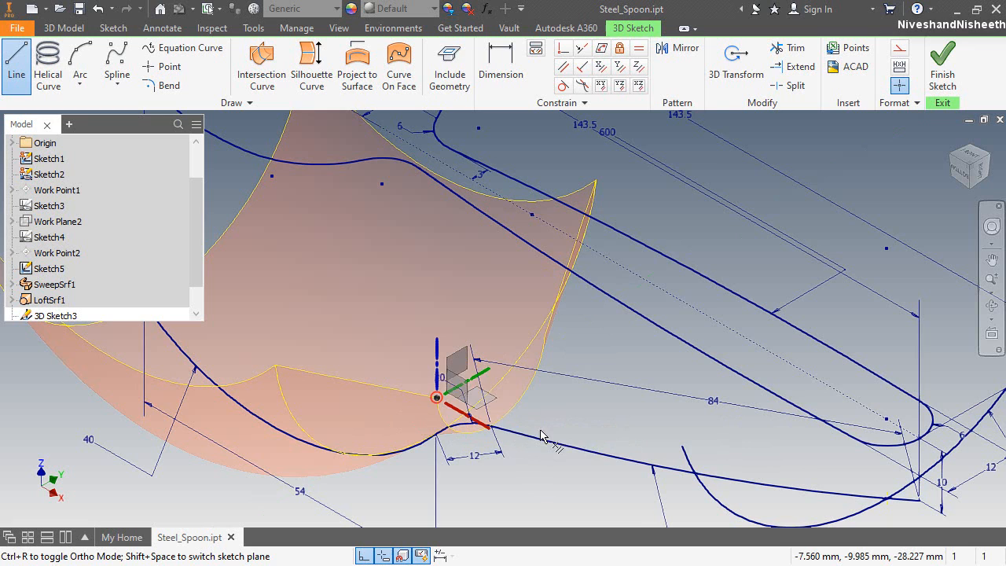
left_click(682, 446)
right_click(737, 276)
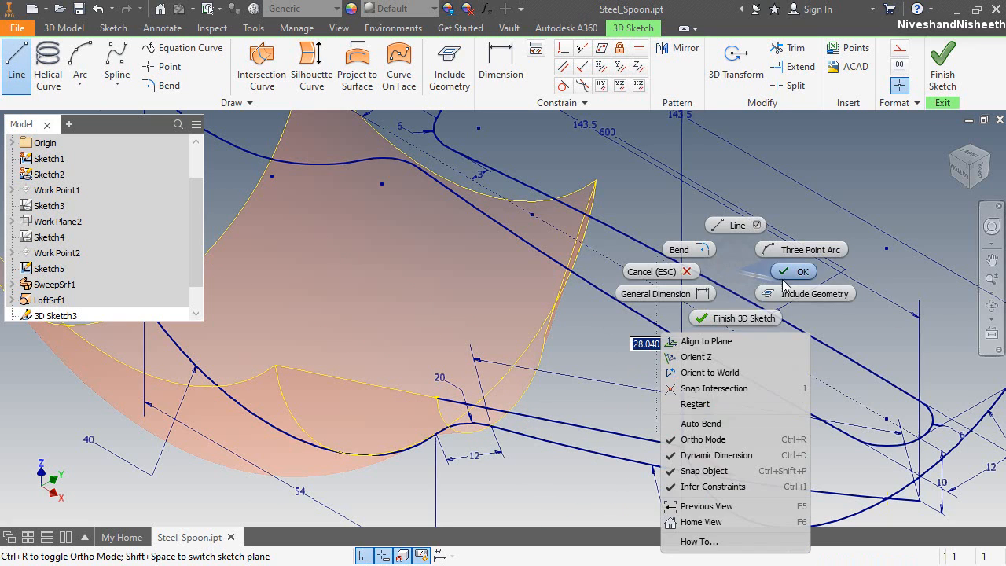
left_click(784, 277)
left_click(939, 63)
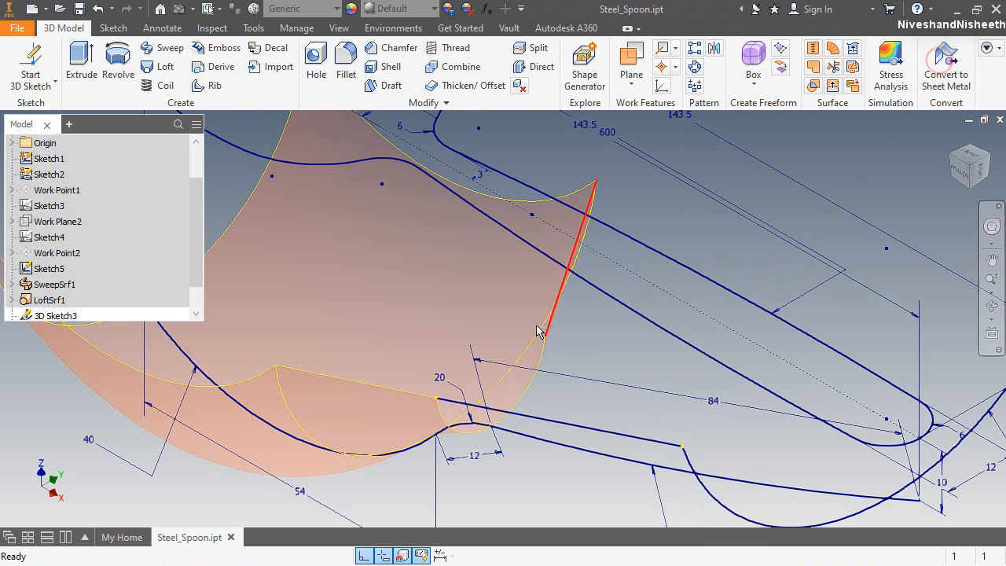
In another 3D sketch, draw a line from the other end of the Sketch5 arc to the opposite corner of the lofted edge.
scroll(488, 379, "down", 2)
right_click(737, 175)
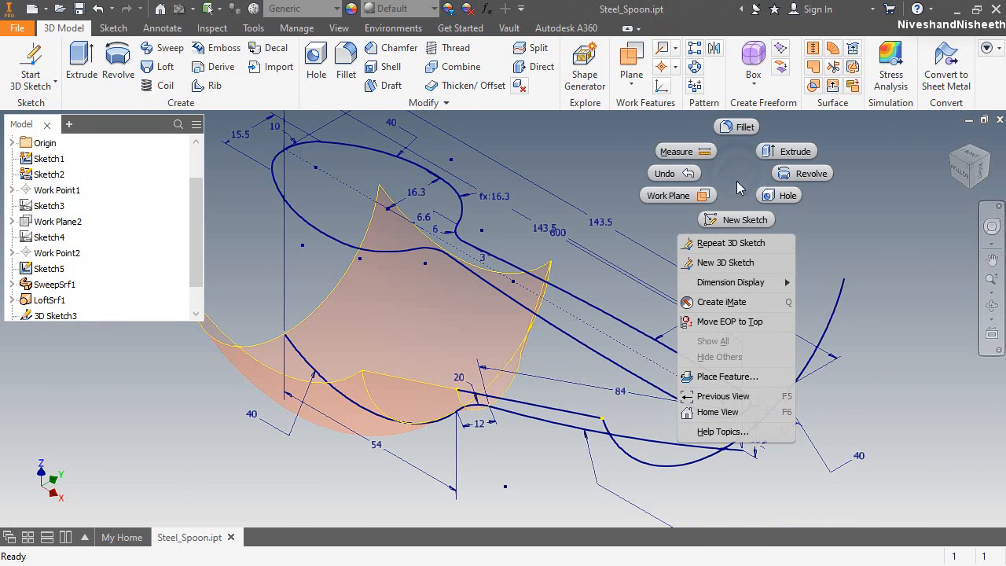
left_click(728, 244)
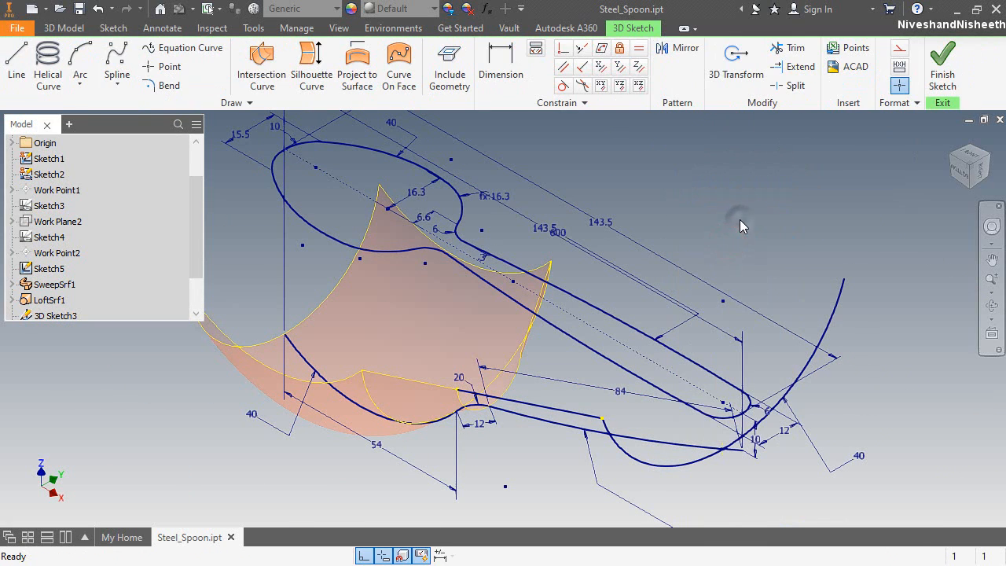
right_click(740, 219)
left_click(739, 175)
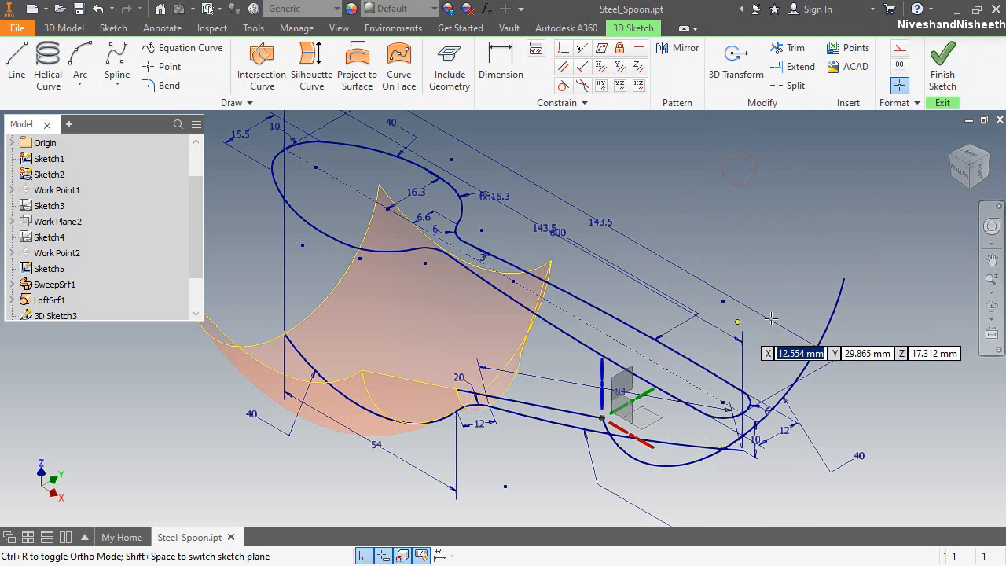
left_click(841, 278)
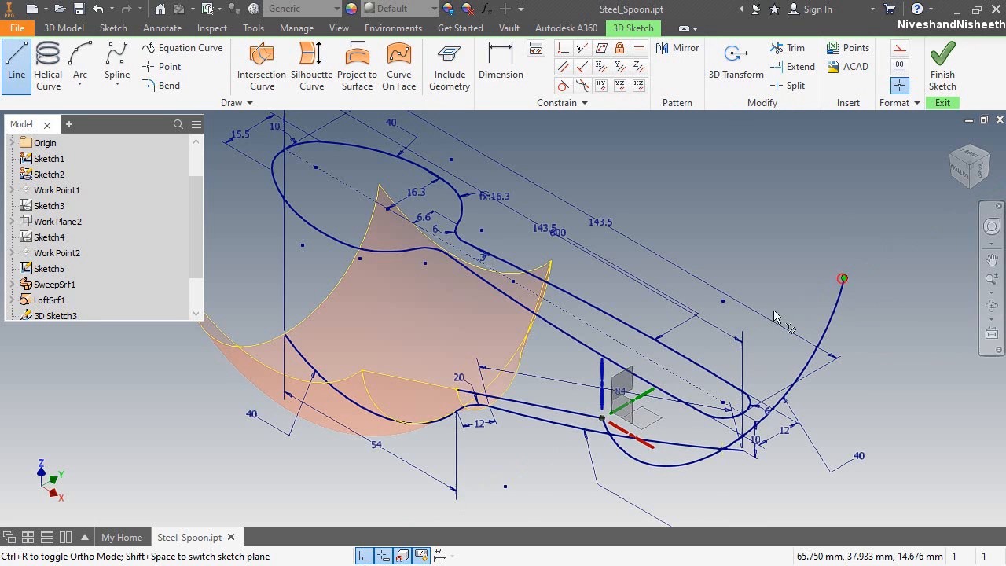
scroll(535, 354, "down", 5)
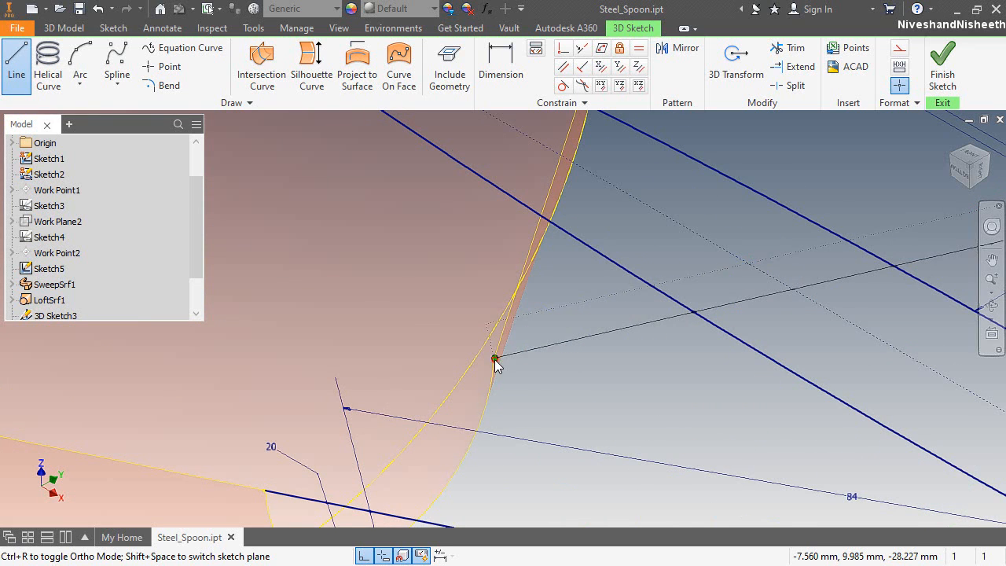
left_click(495, 359)
right_click(558, 314)
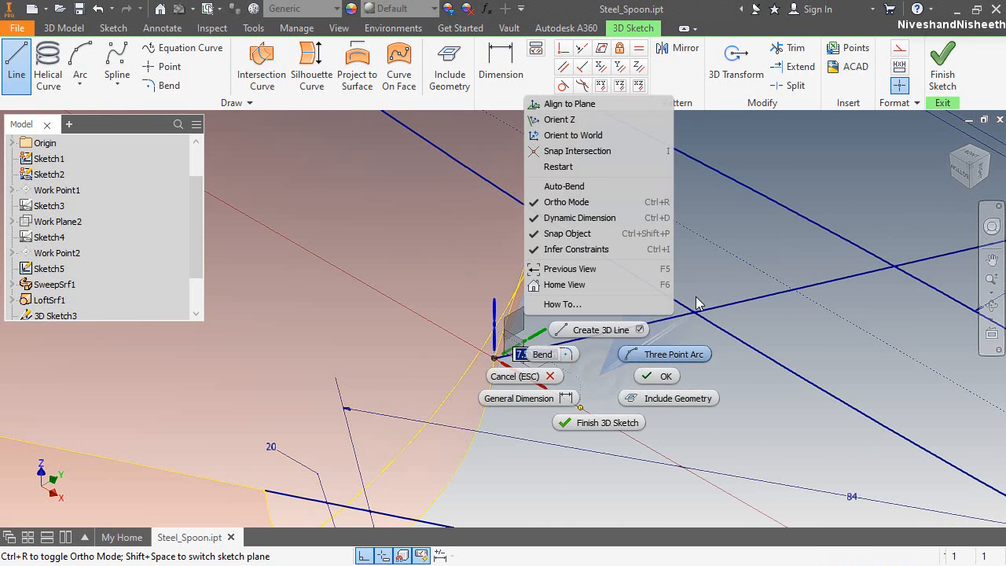
left_click(639, 371)
left_click(940, 79)
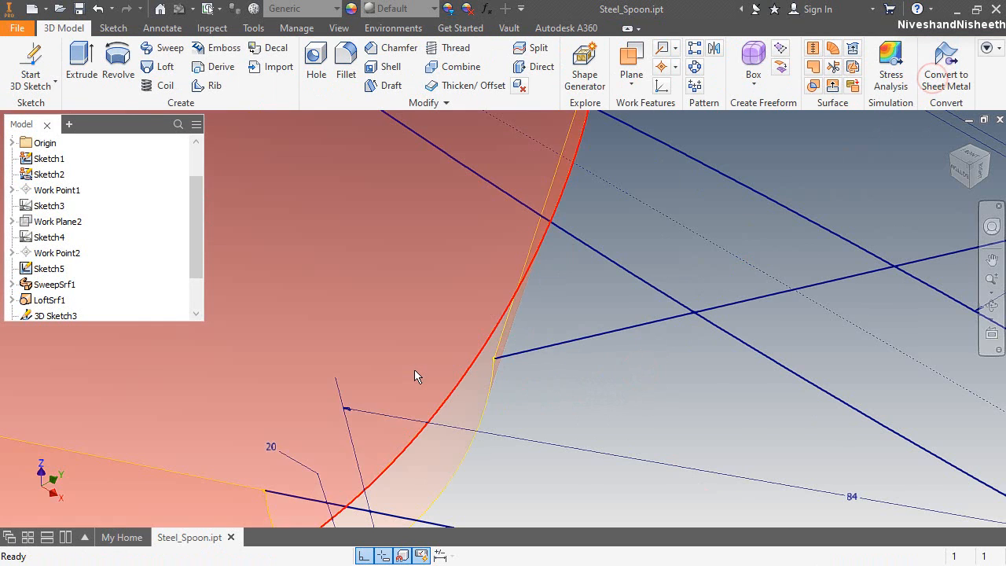
Set up a surface loft using the first loft's handle-side edge and the handle-end arc in Sketch5 as sections.
scroll(414, 370, "up", 5)
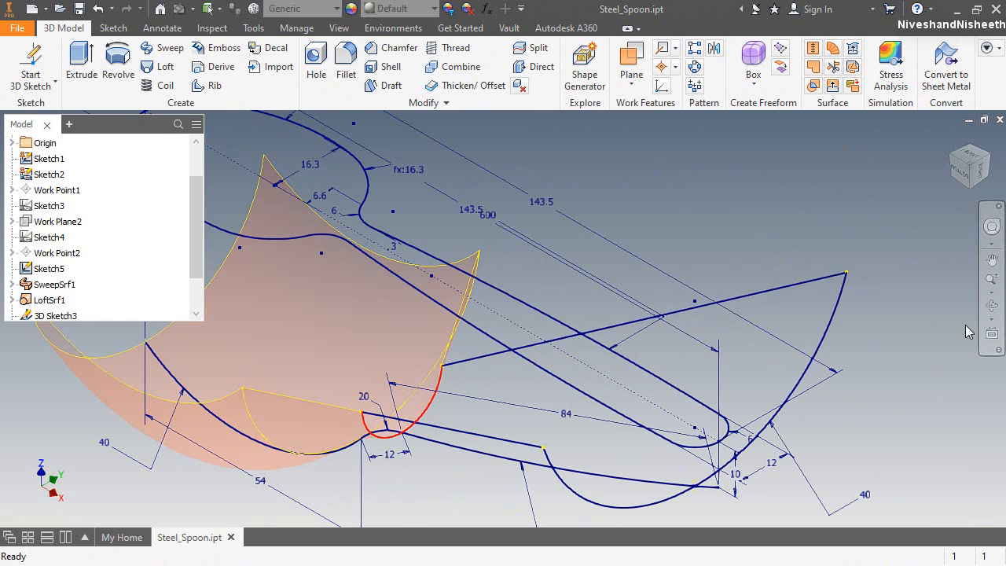
left_click(956, 161)
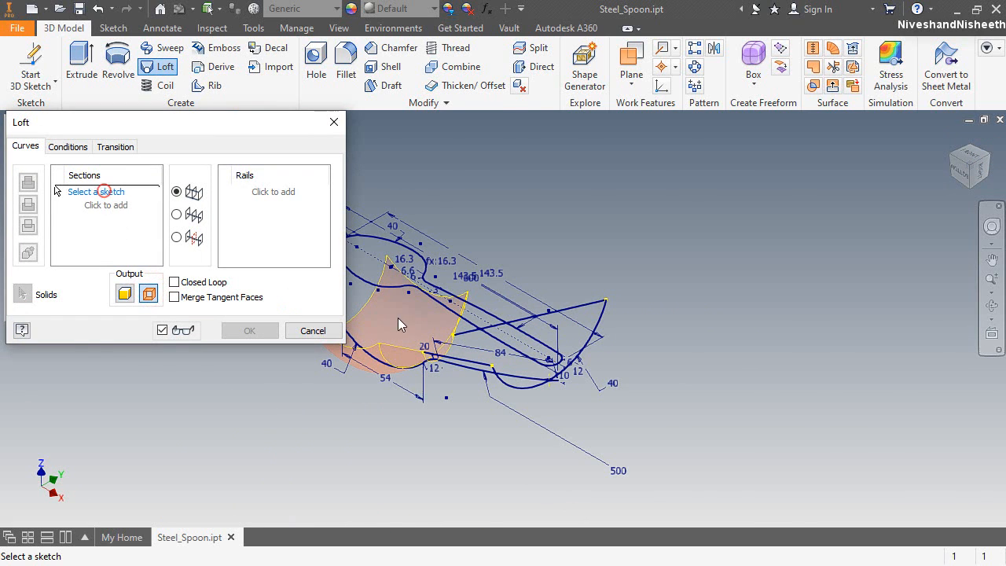
scroll(398, 317, "up", 5)
left_click(579, 432)
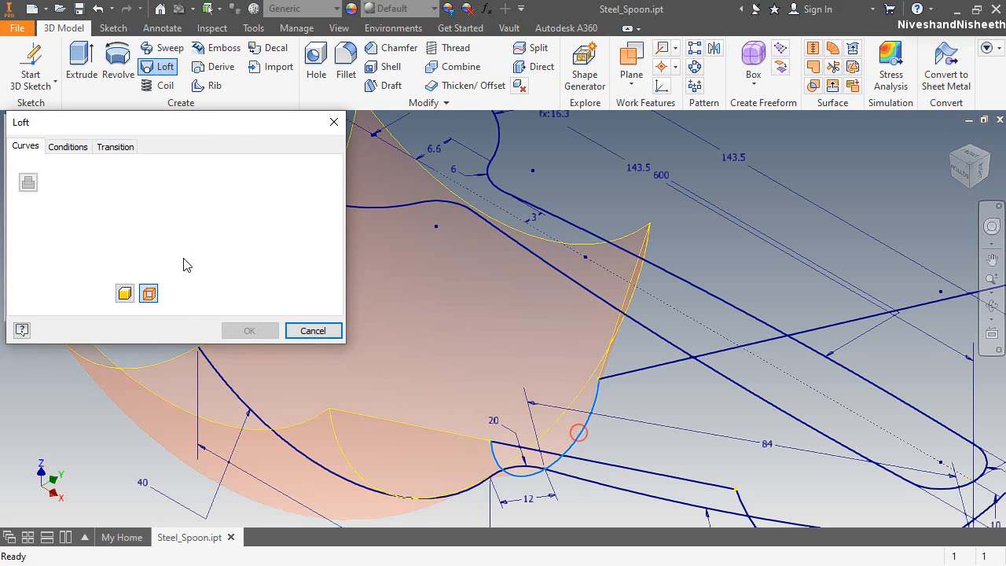
left_click(103, 209)
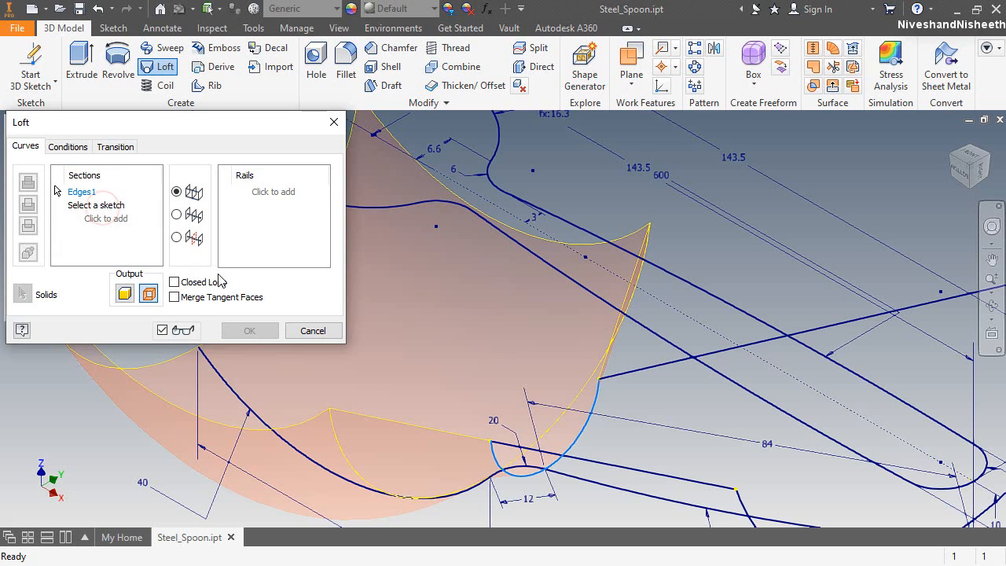
scroll(431, 323, "down", 3)
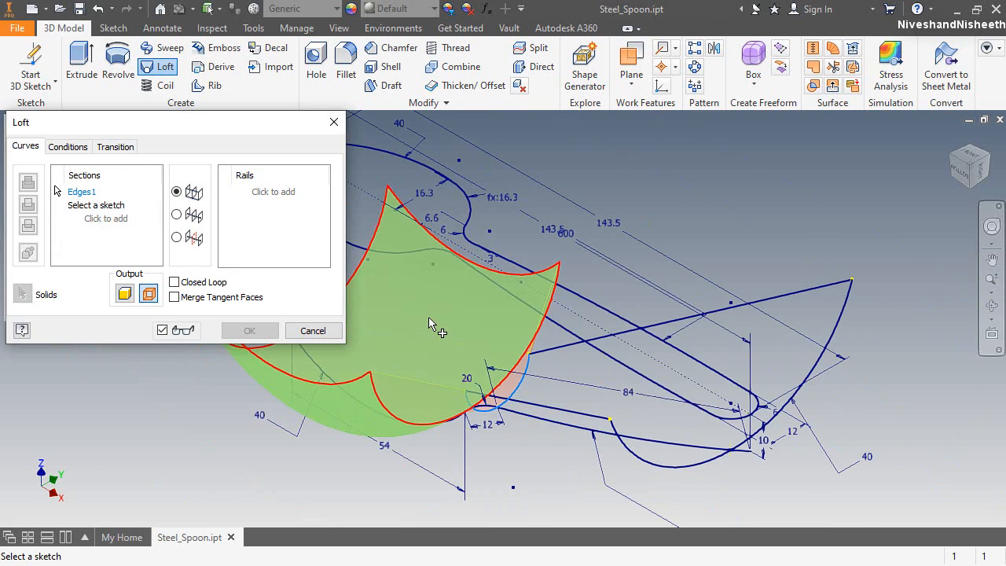
left_click(848, 312)
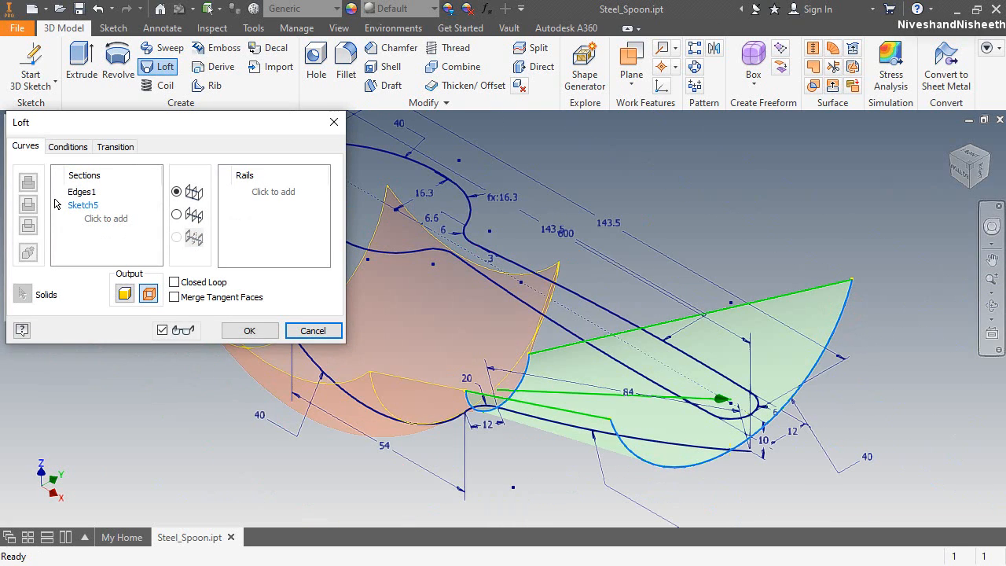
Add the side-profile curve of Sketch2 as the first rail of the handle loft.
scroll(741, 337, "down", 5)
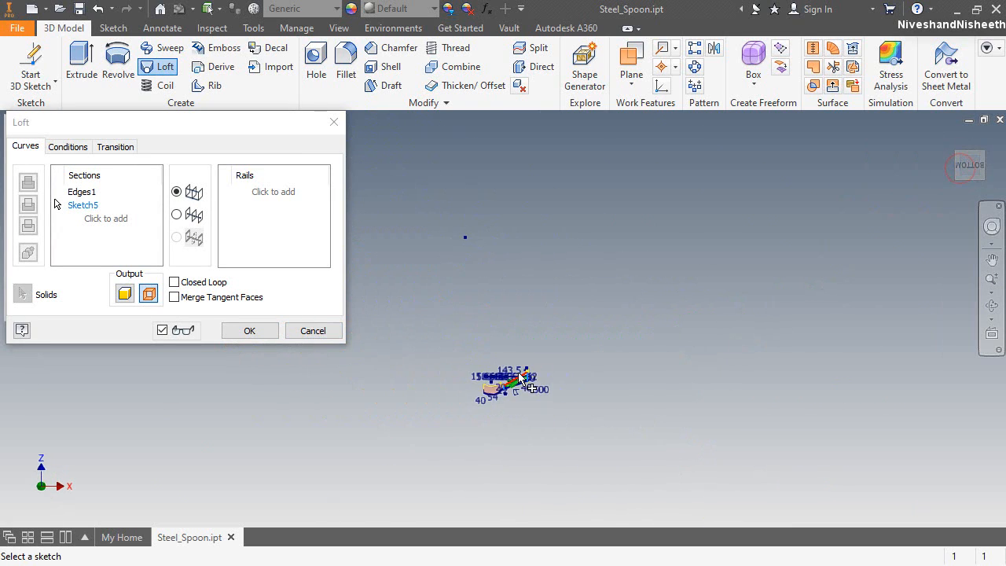
scroll(511, 432, "up", 6)
left_click(288, 195)
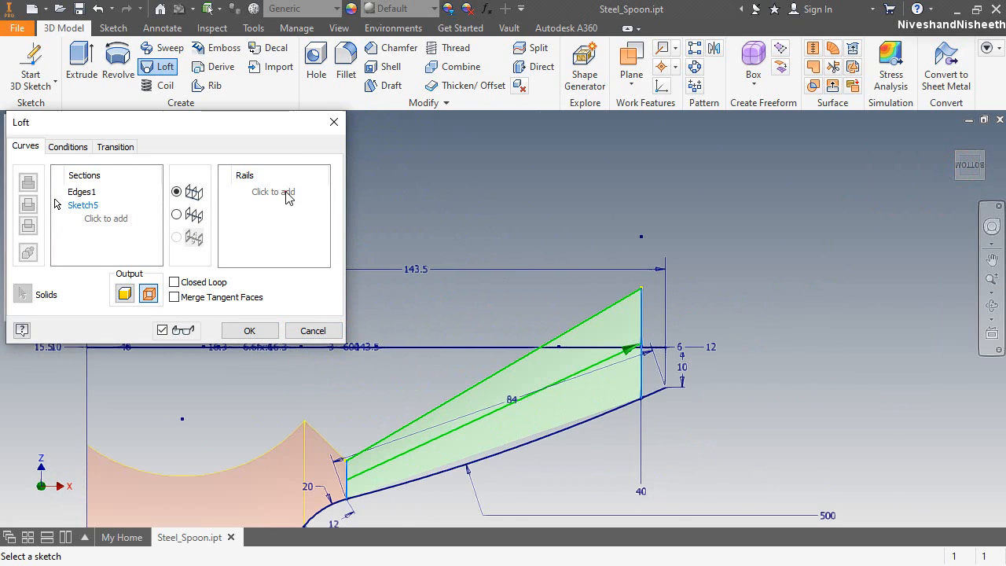
left_click(653, 401)
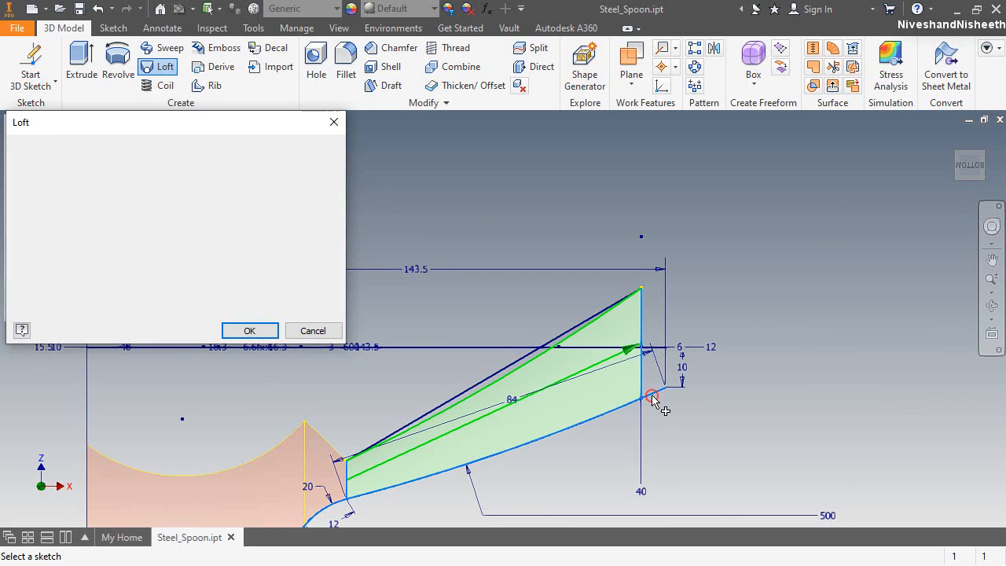
Add the two connecting lines, 3D Sketch3 and 3D Sketch4, as further rails of the handle loft.
left_click(255, 211)
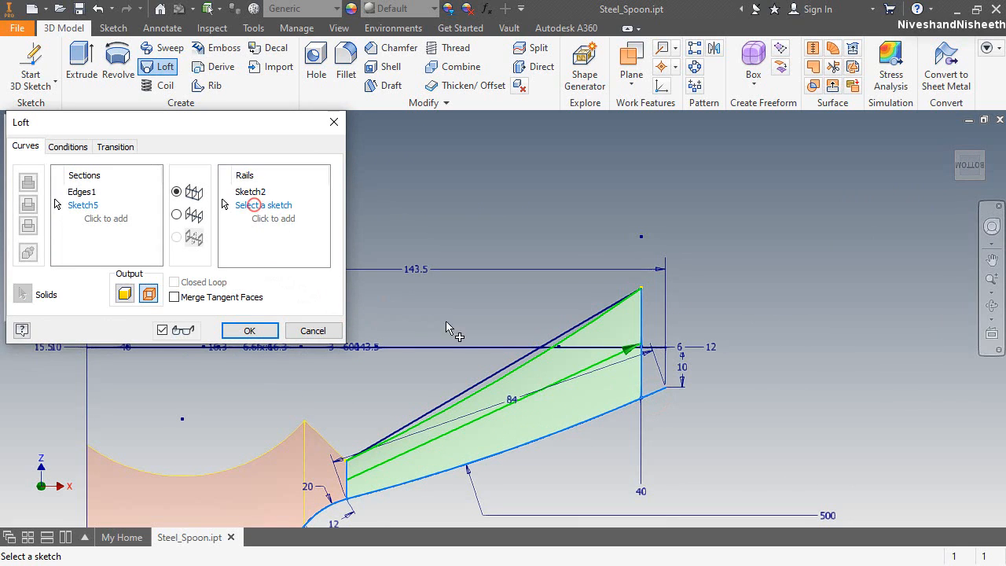
left_click(501, 369)
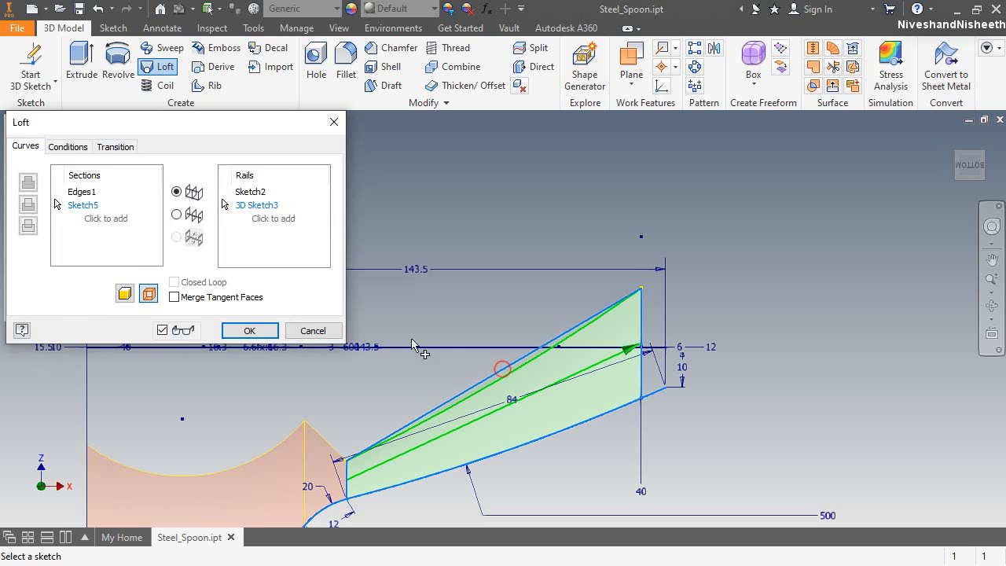
left_click(264, 218)
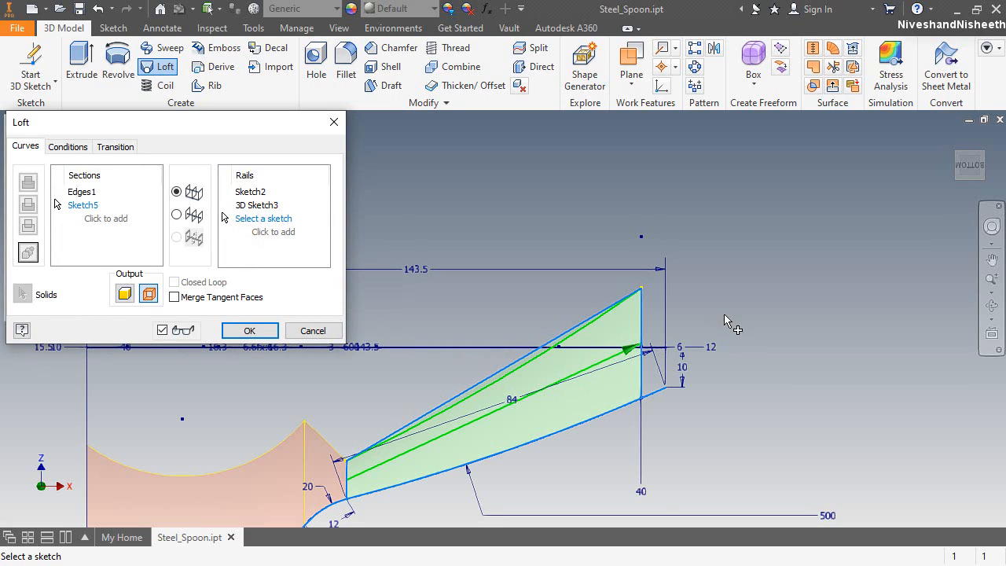
scroll(897, 296, "down", 2)
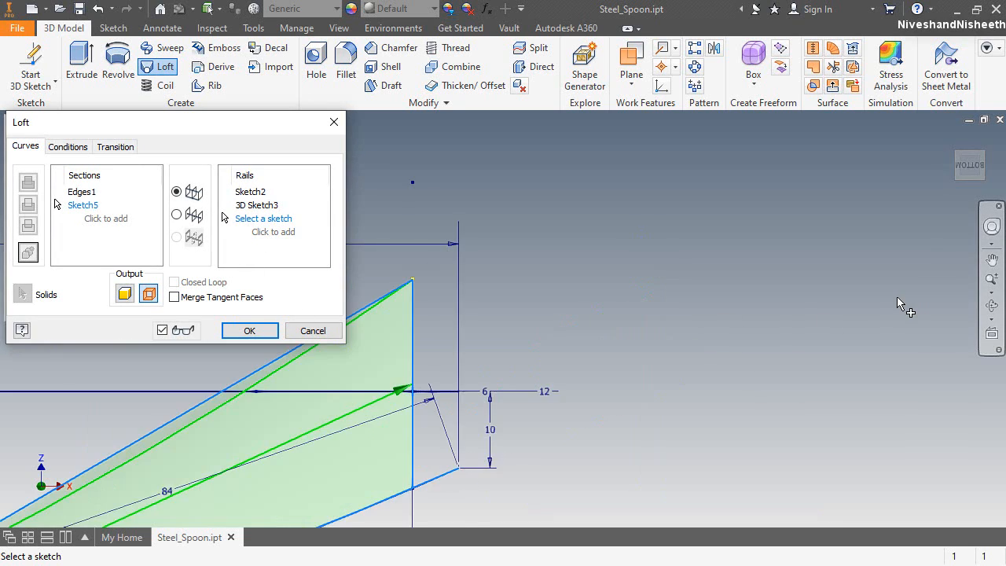
scroll(794, 314, "up", 2)
scroll(616, 371, "up", 4)
scroll(427, 448, "down", 3)
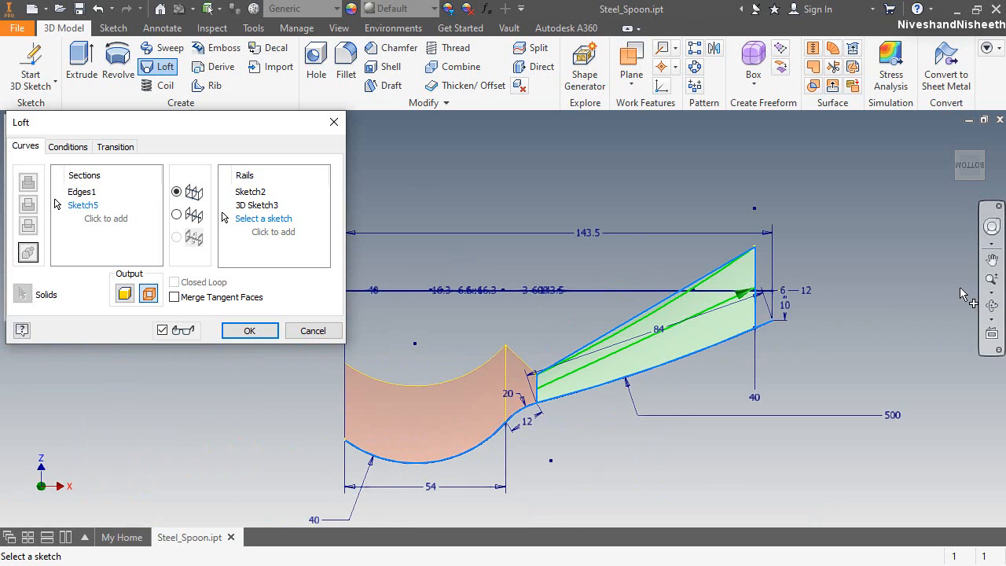
left_click(990, 313)
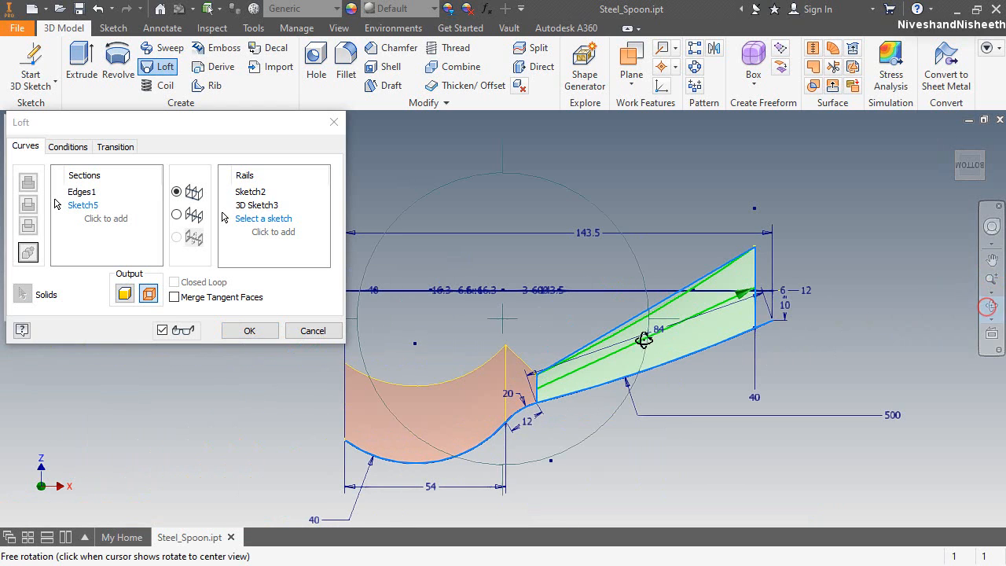
left_click_drag(589, 360, 576, 412)
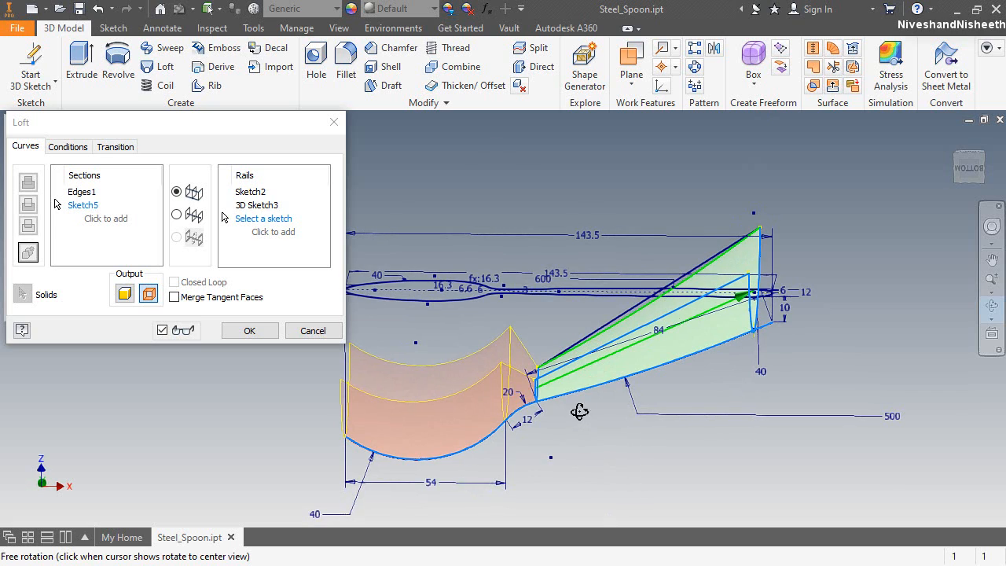
right_click(541, 327)
left_click(587, 329)
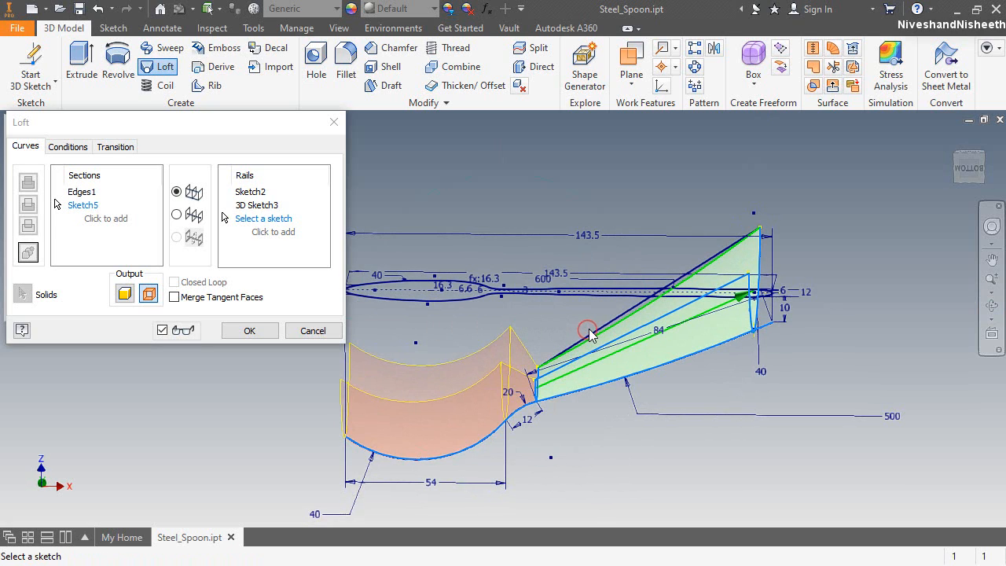
left_click(640, 300)
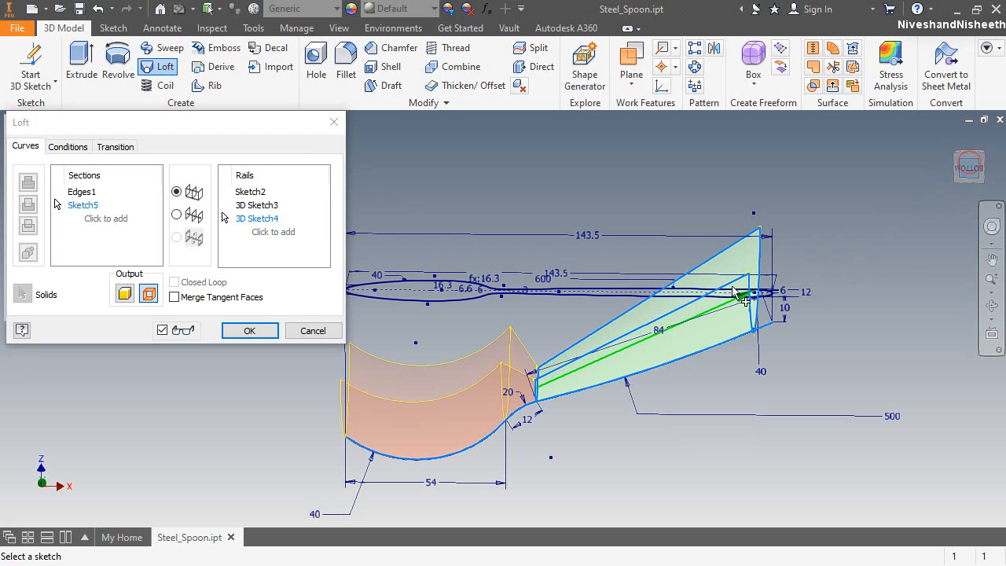
Check the handle loft preview from the side and create the surface.
scroll(607, 368, "down", 5)
scroll(514, 401, "up", 6)
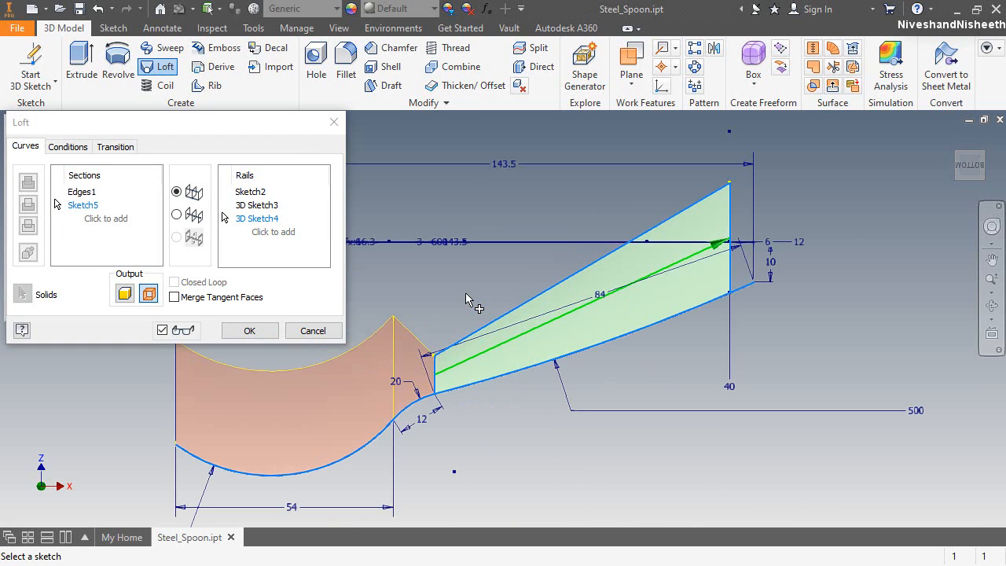
left_click(250, 331)
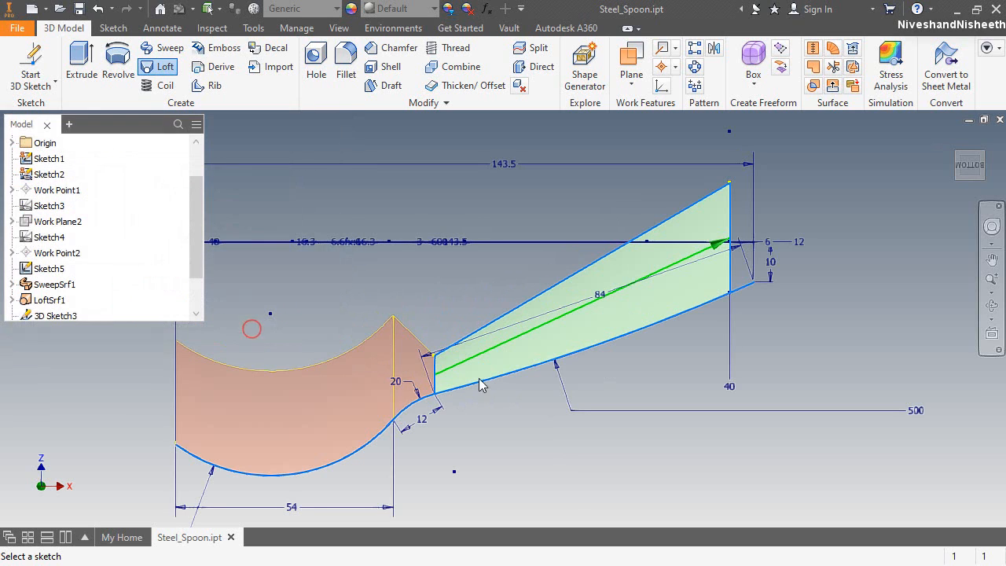
left_click(993, 228)
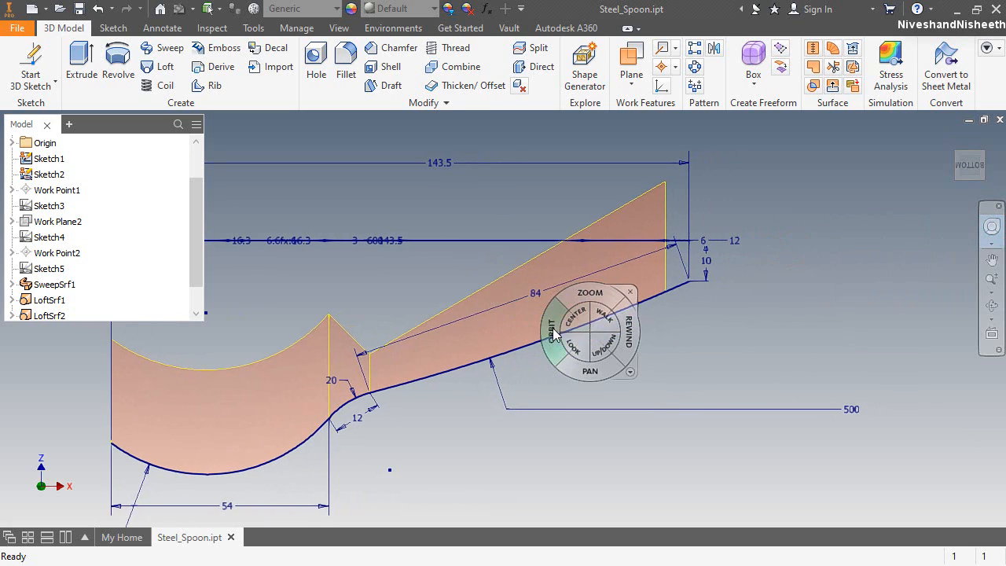
Examine the handle loft's free end against the end of the side profile, from the side and in 3D.
left_click_drag(557, 334, 424, 297)
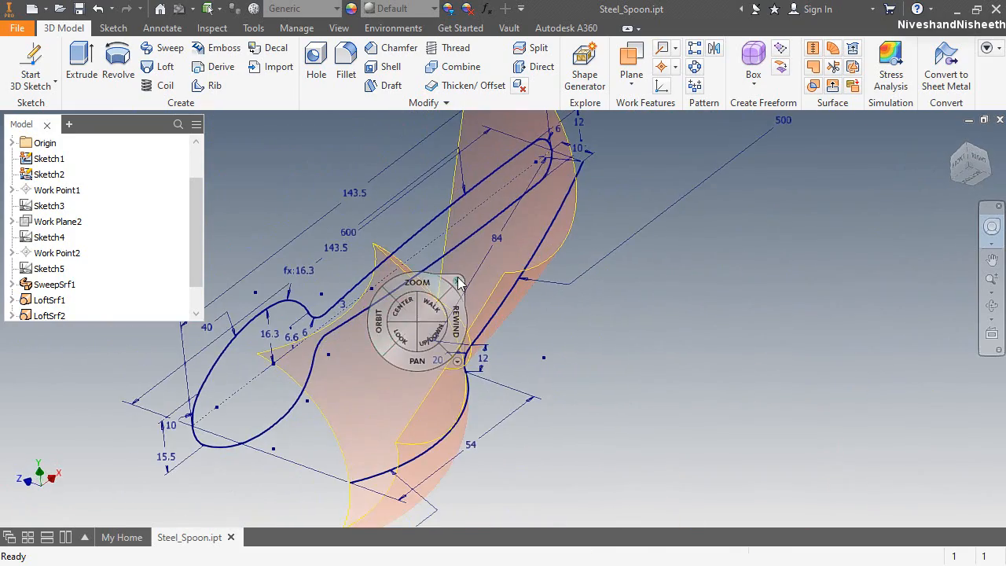
left_click(951, 139)
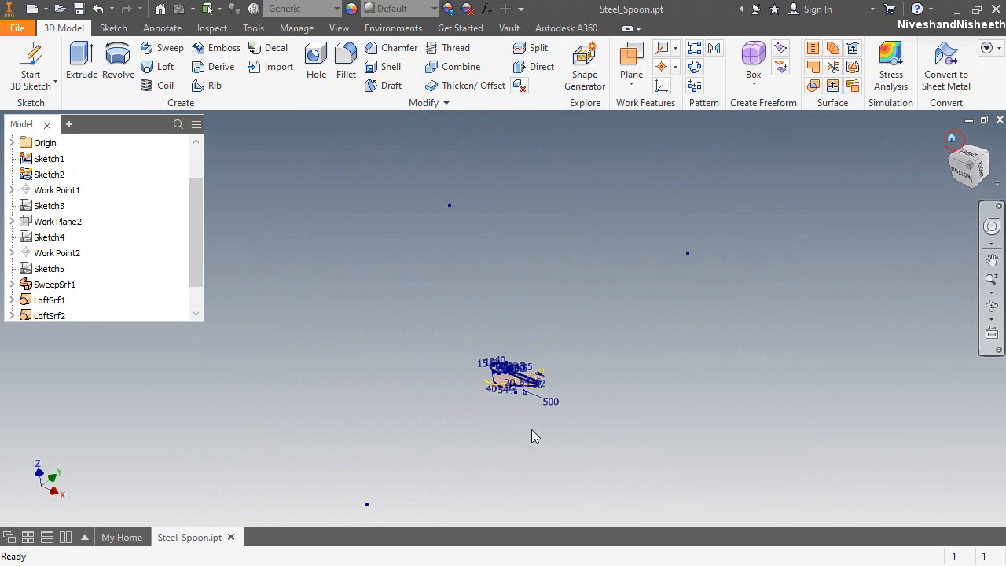
scroll(531, 436, "up", 10)
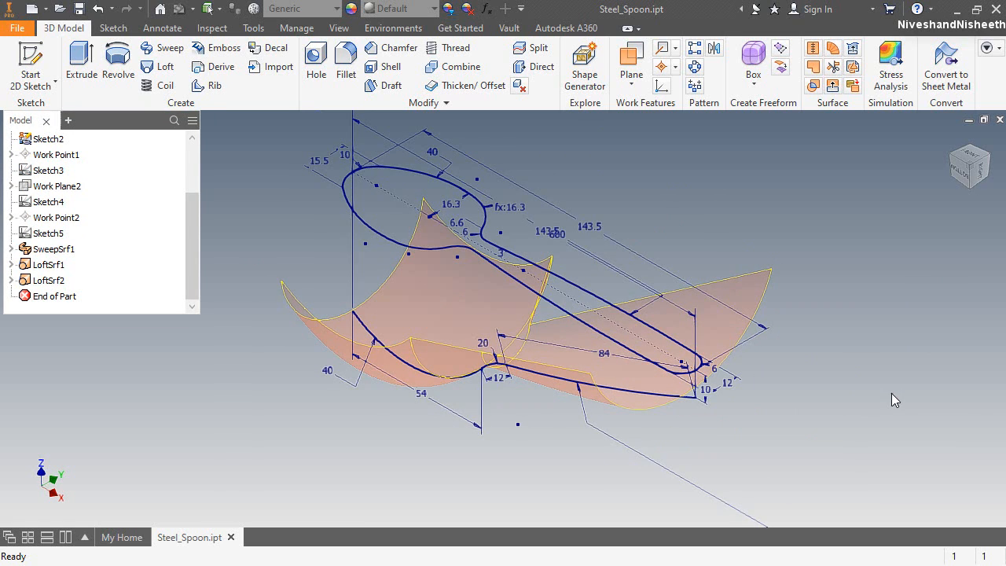
left_click(891, 393)
scroll(759, 361, "up", 3)
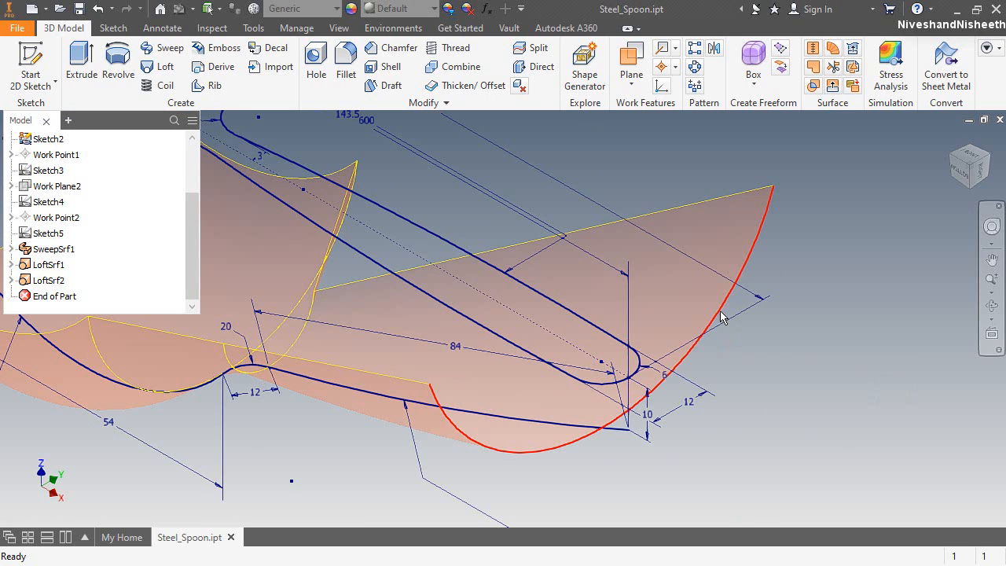
left_click(962, 170)
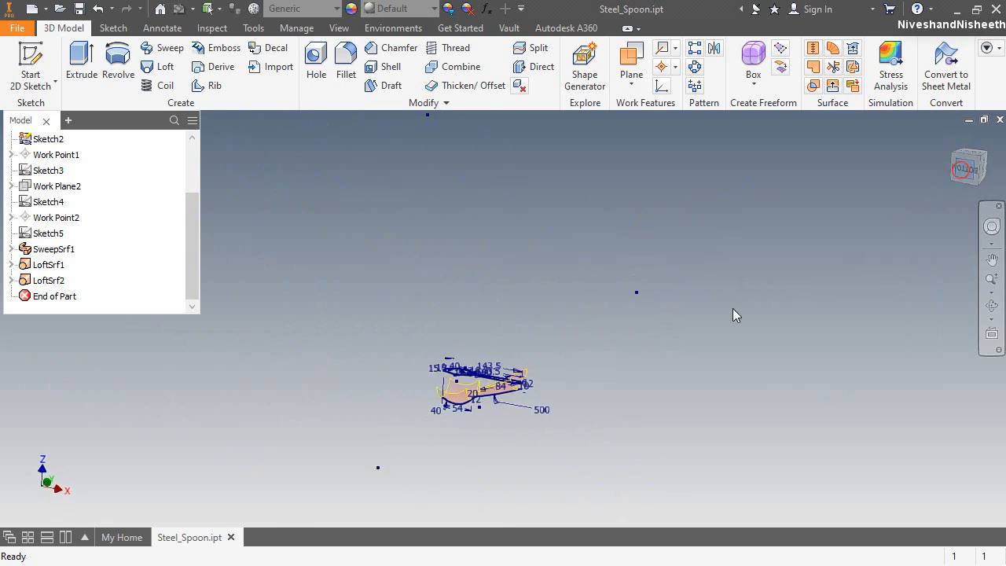
scroll(490, 283, "up", 3)
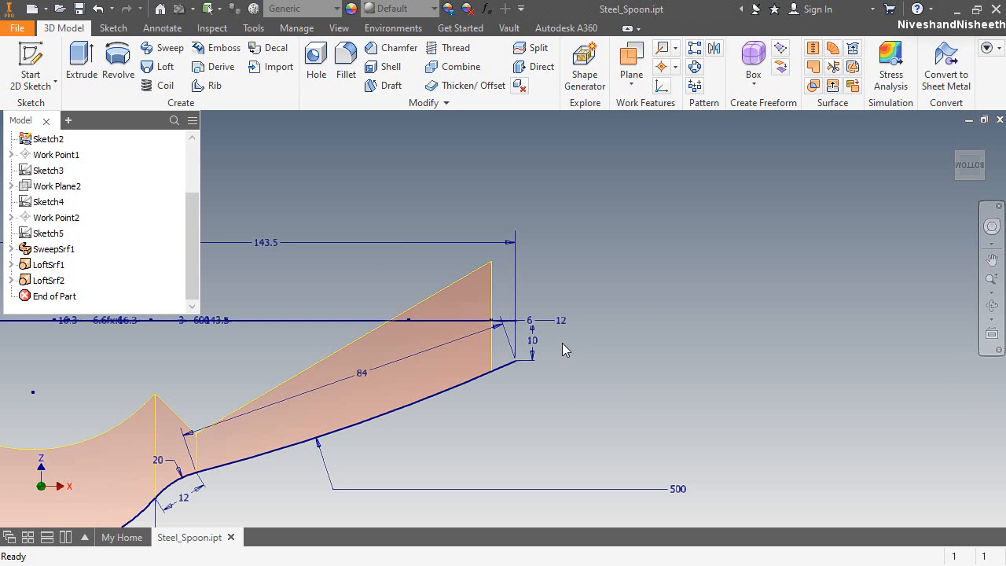
left_click(982, 154)
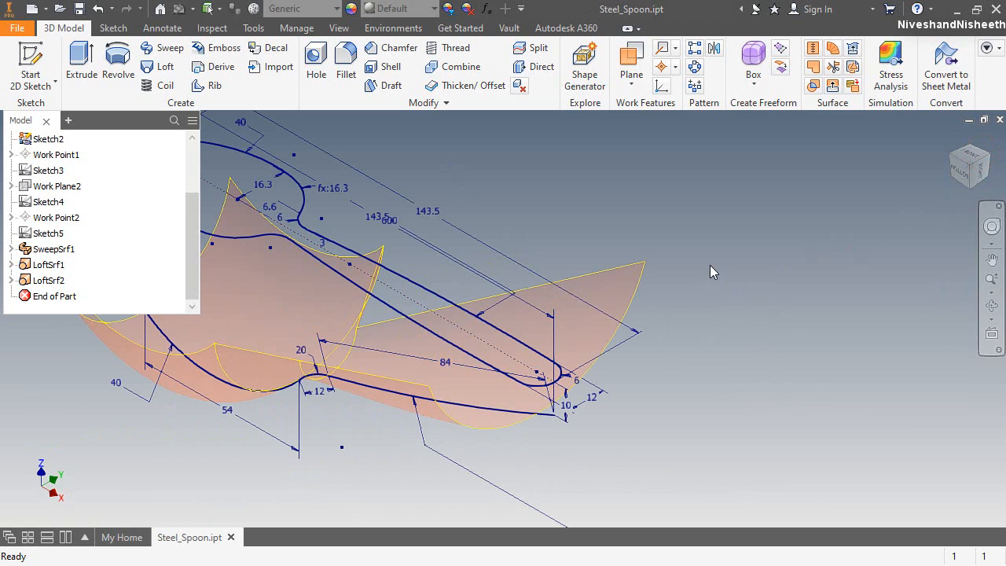
Extend the handle loft surface by 15.65 mm from its curved end edge, past the end of the side profile.
left_click(833, 86)
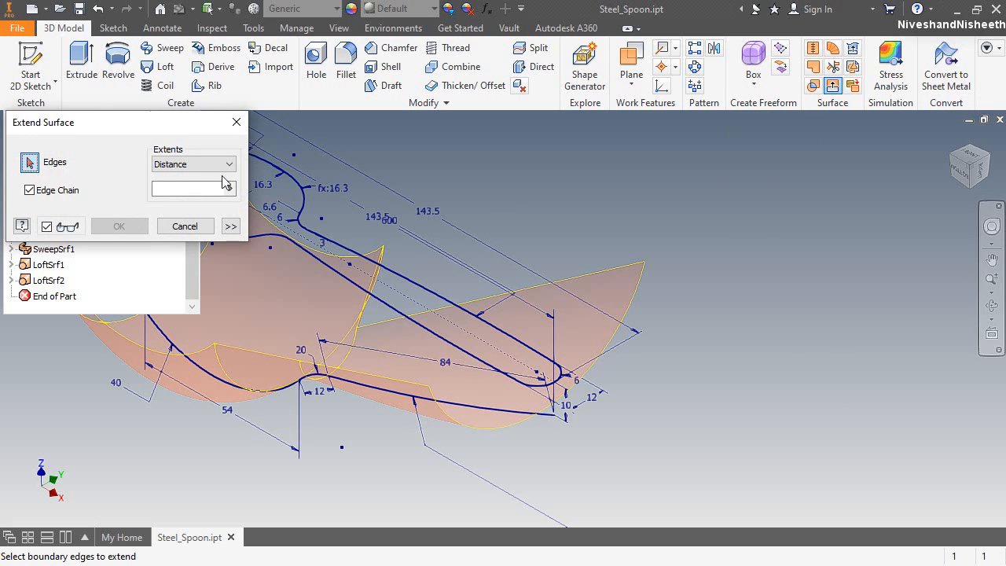
left_click_drag(186, 125, 874, 127)
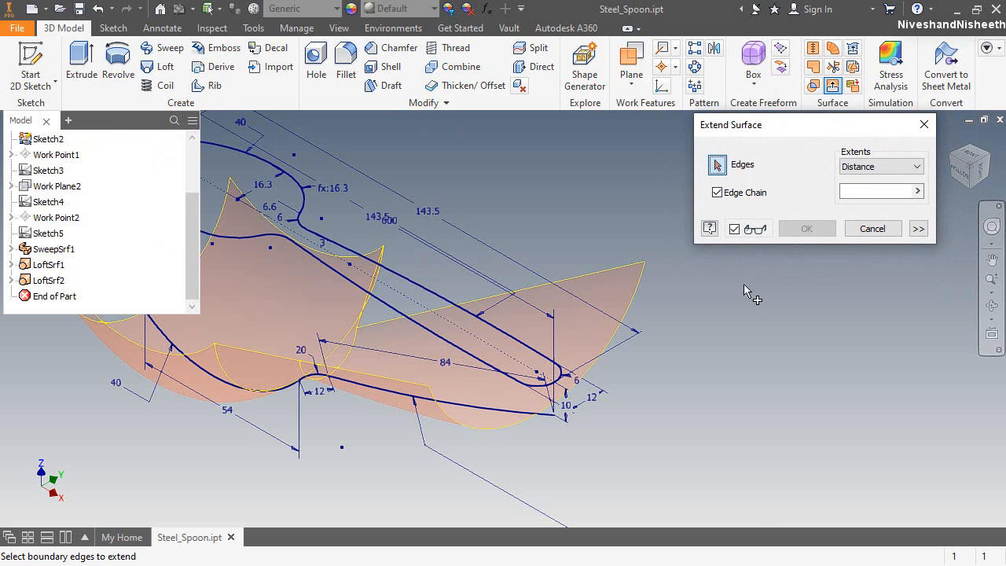
left_click(635, 300)
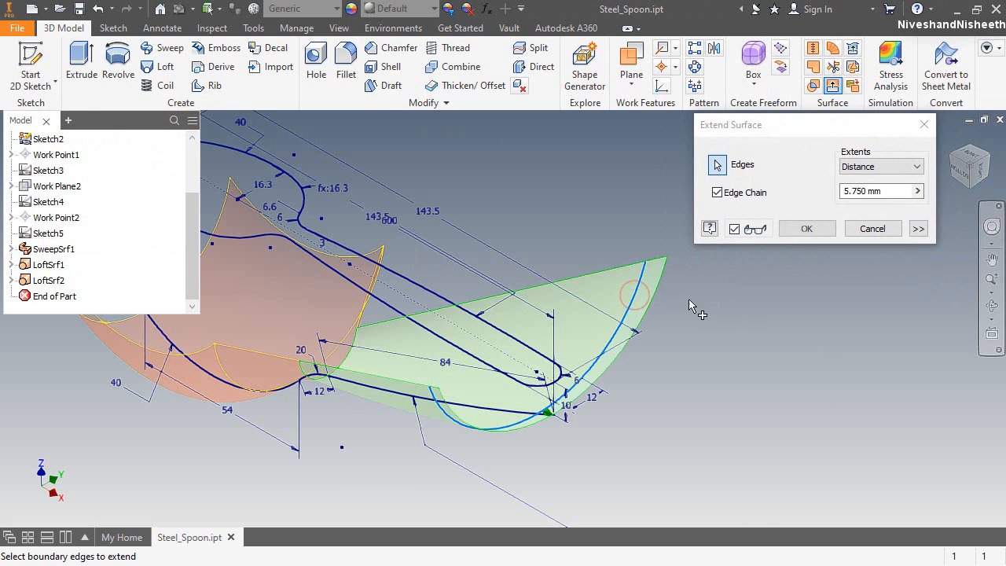
left_click(962, 179)
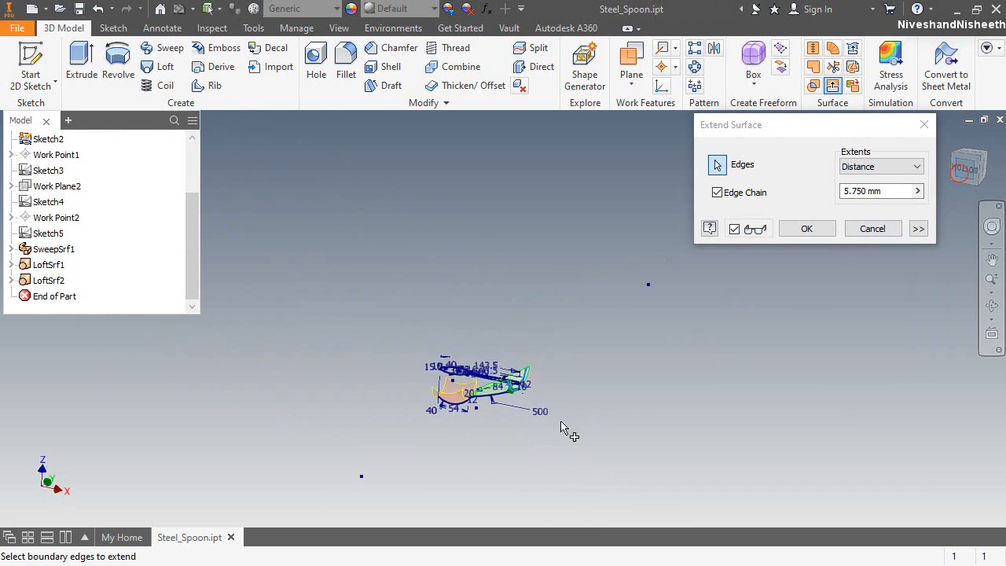
scroll(539, 382, "up", 6)
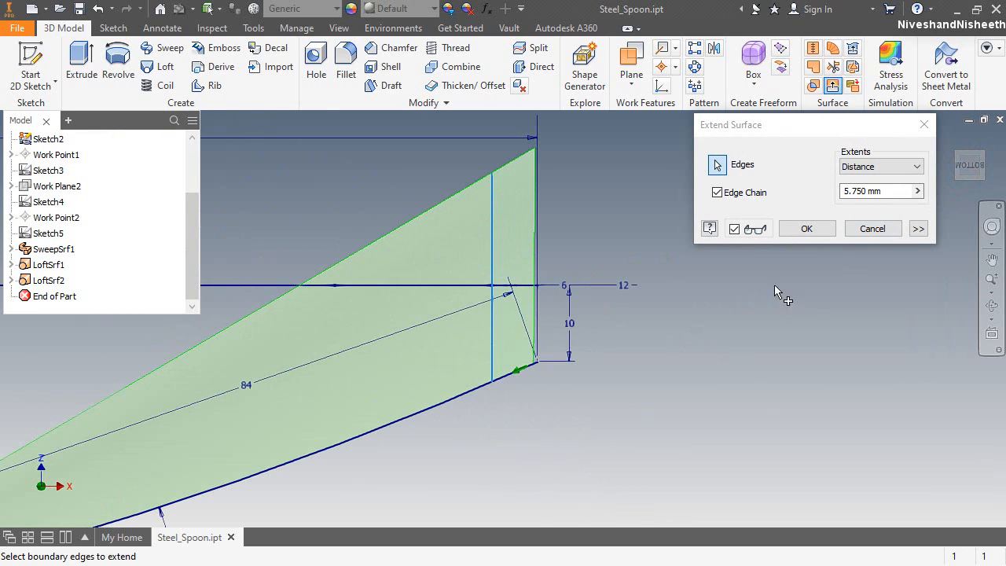
double_click(874, 191)
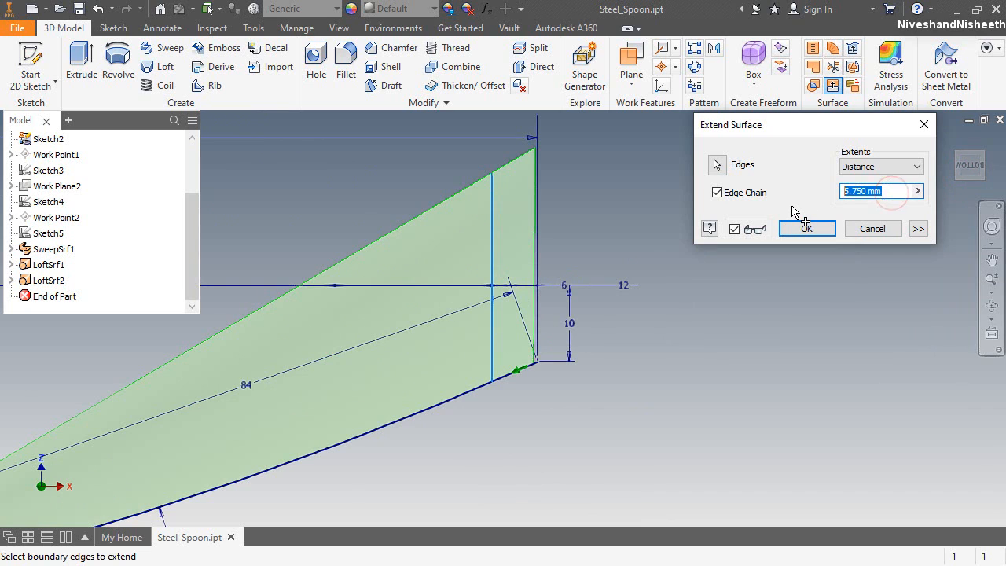
type("15.65")
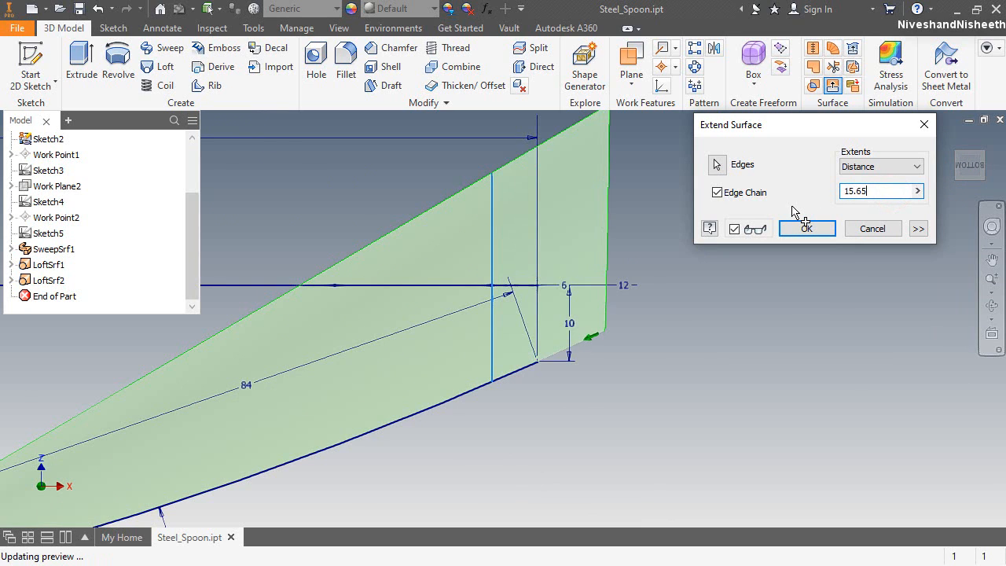
left_click(808, 229)
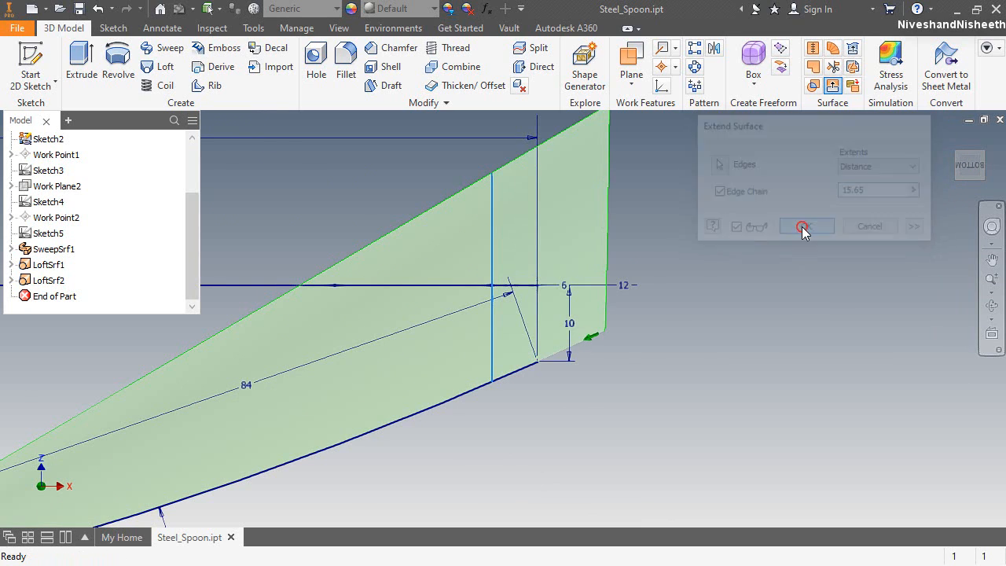
Inspect how far the extended handle surface reaches past the spoon outline, from the side and in 3D.
scroll(633, 332, "down", 3)
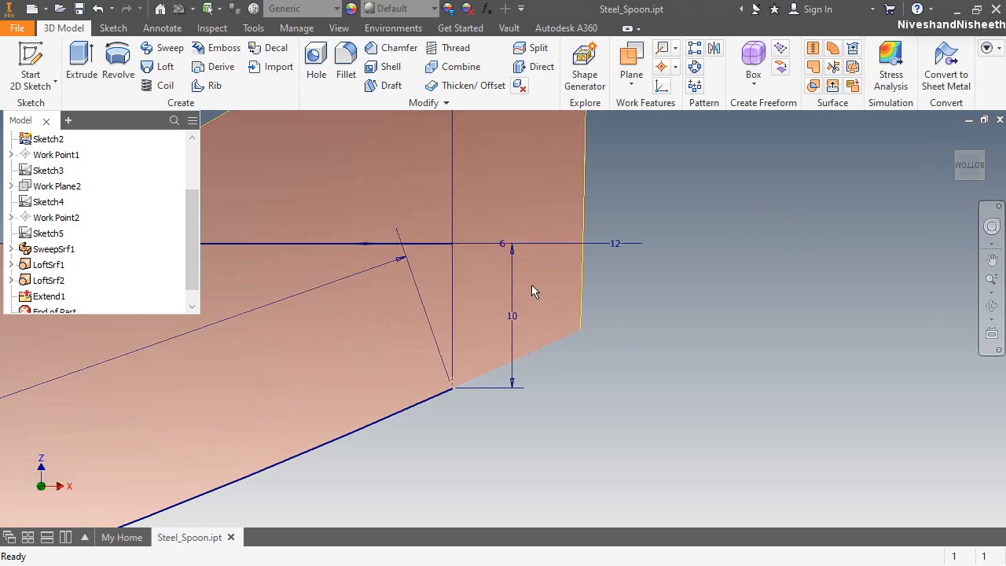
scroll(650, 313, "up", 2)
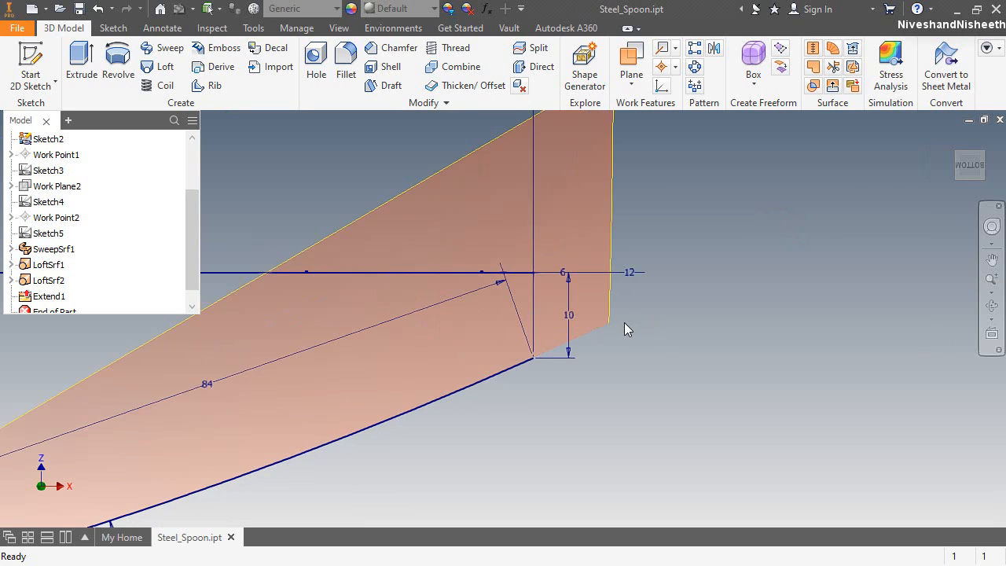
left_click(988, 160)
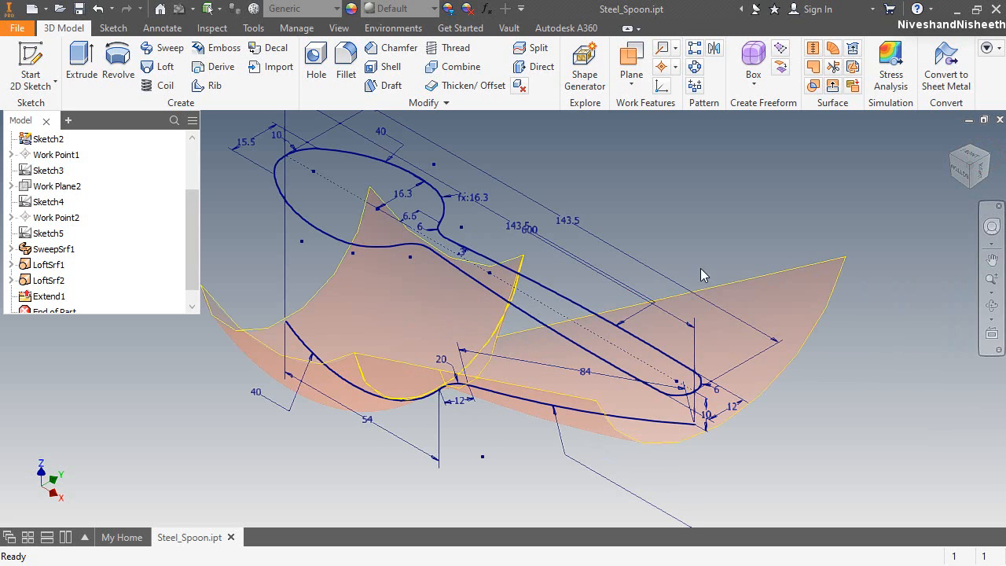
left_click(723, 236)
scroll(722, 391, "up", 3)
scroll(756, 358, "down", 3)
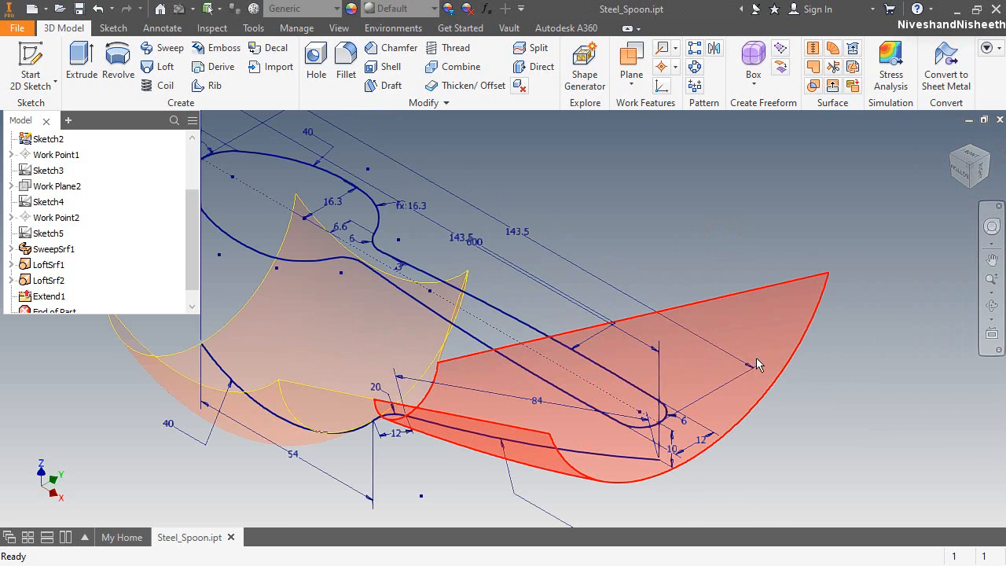
scroll(755, 354, "up", 3)
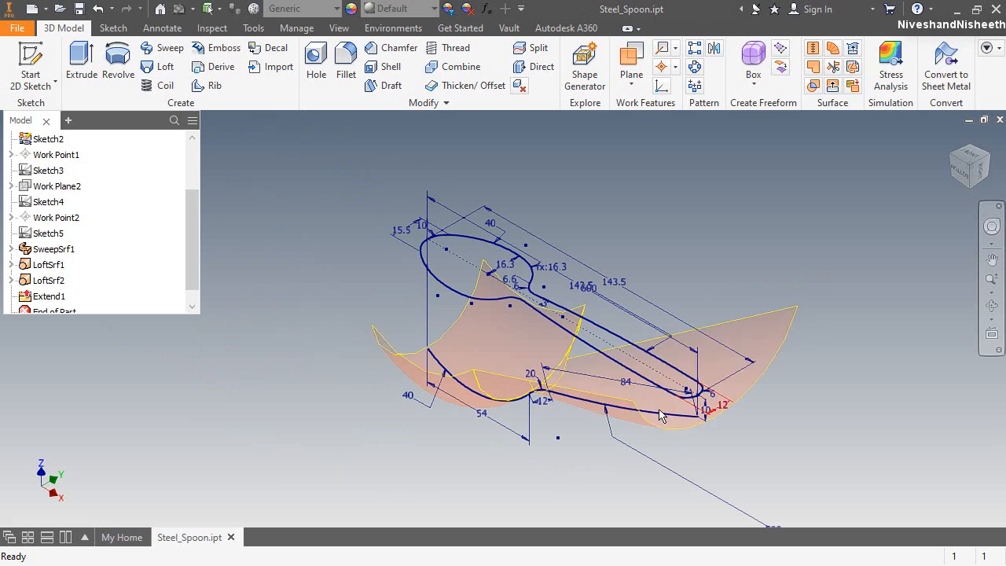
left_click(691, 250)
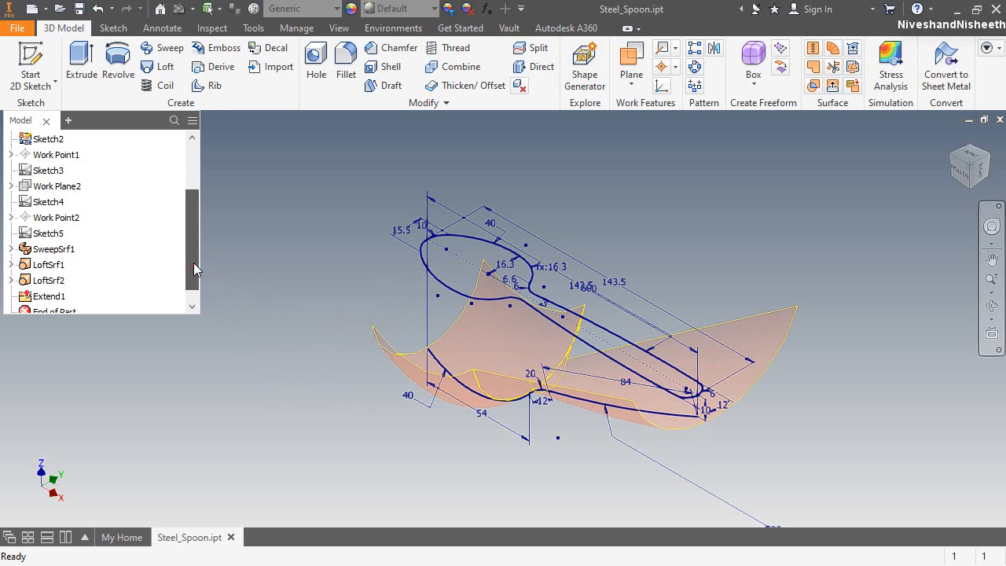
Stitch the bowl, neck and handle surfaces Srf1, Srf2 and Srf3 together with a 0.254 mm maximum tolerance.
left_click_drag(194, 263, 195, 220)
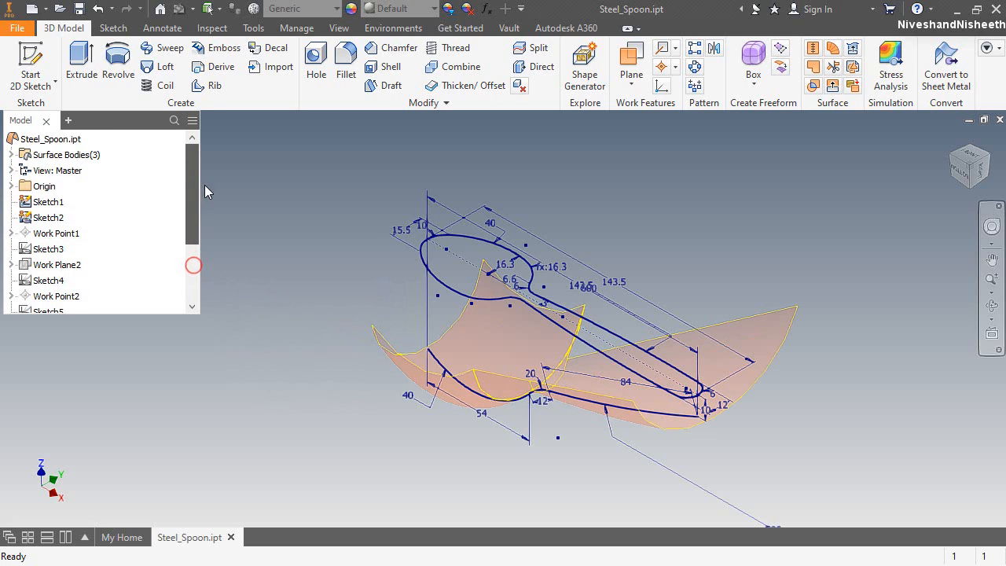
left_click(11, 155)
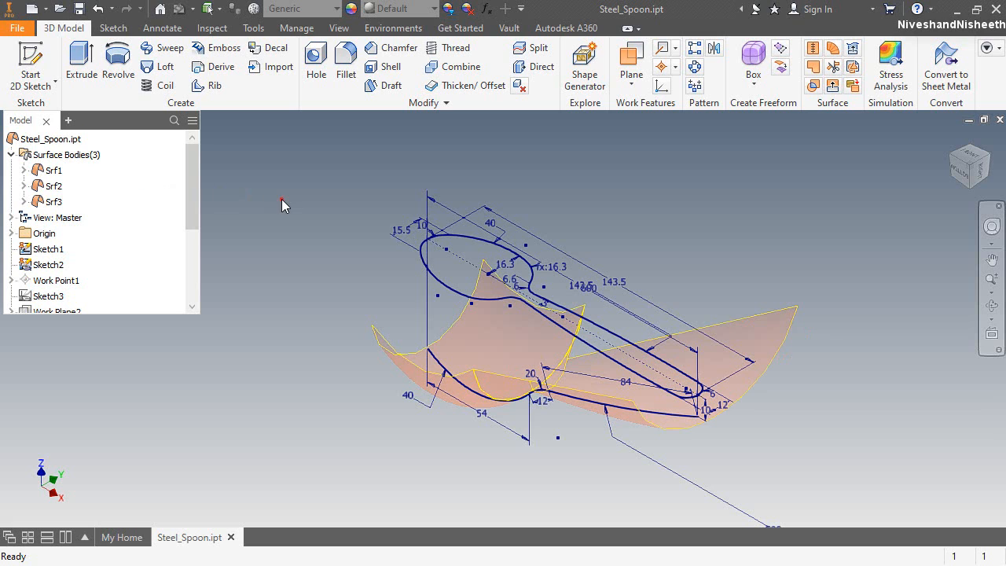
left_click(812, 50)
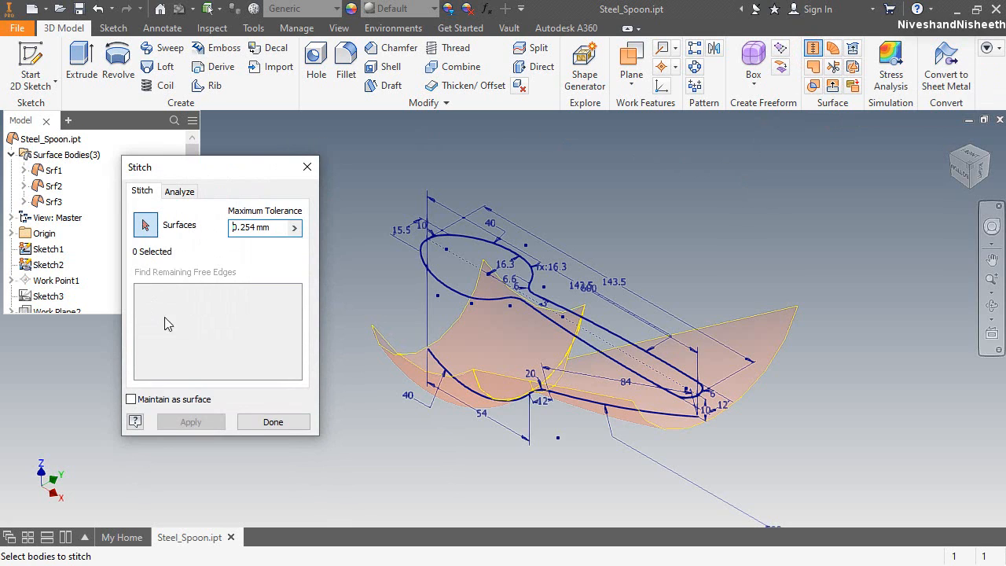
left_click(464, 341)
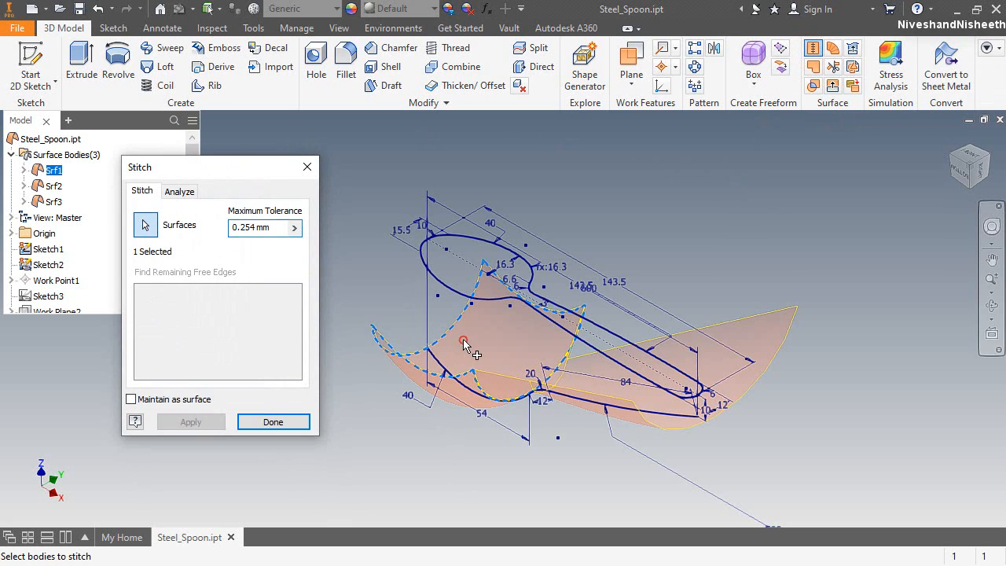
left_click(495, 385)
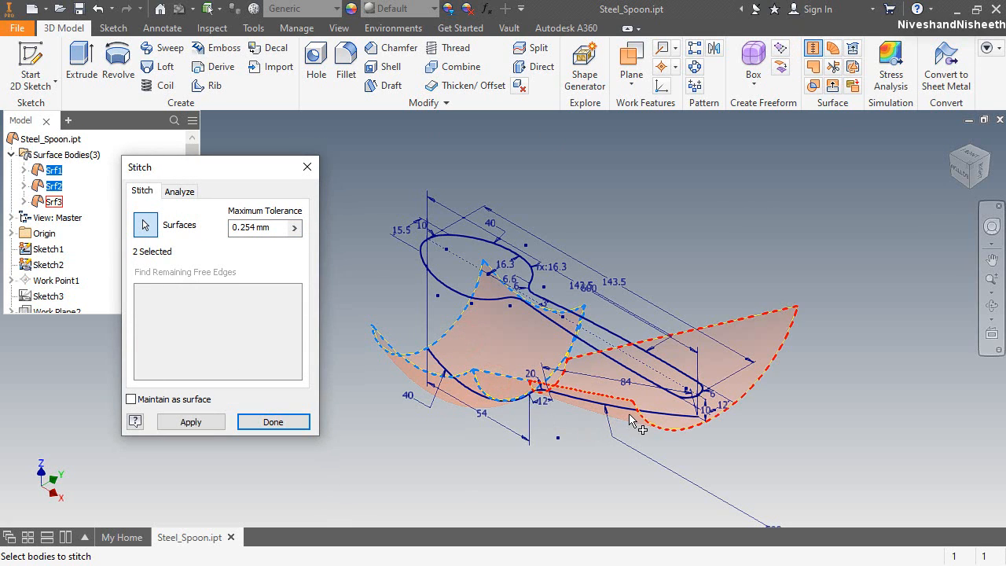
left_click(631, 422)
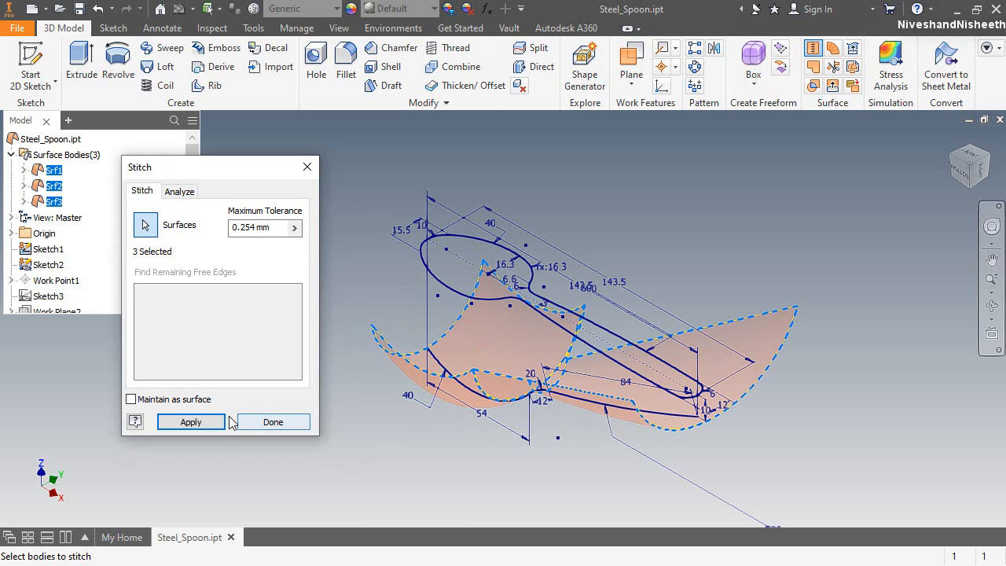
left_click(209, 422)
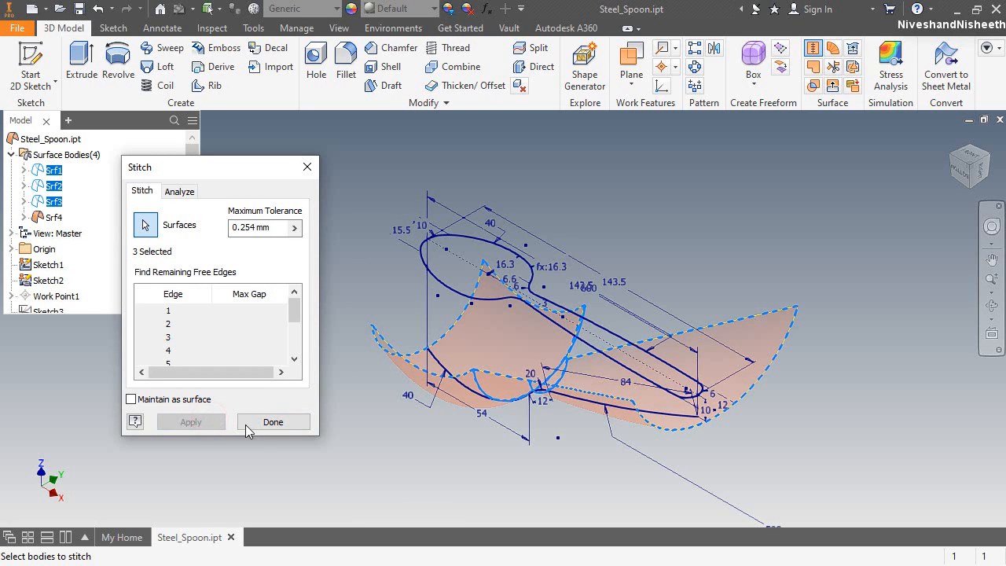
left_click(271, 423)
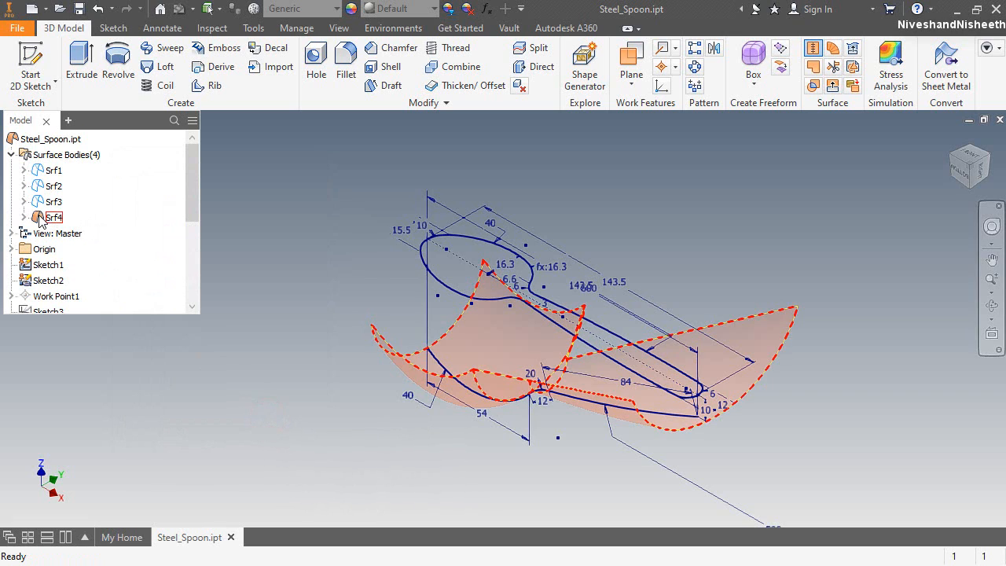
Review the surface bodies and the stitch feature in the model history.
left_click(311, 258)
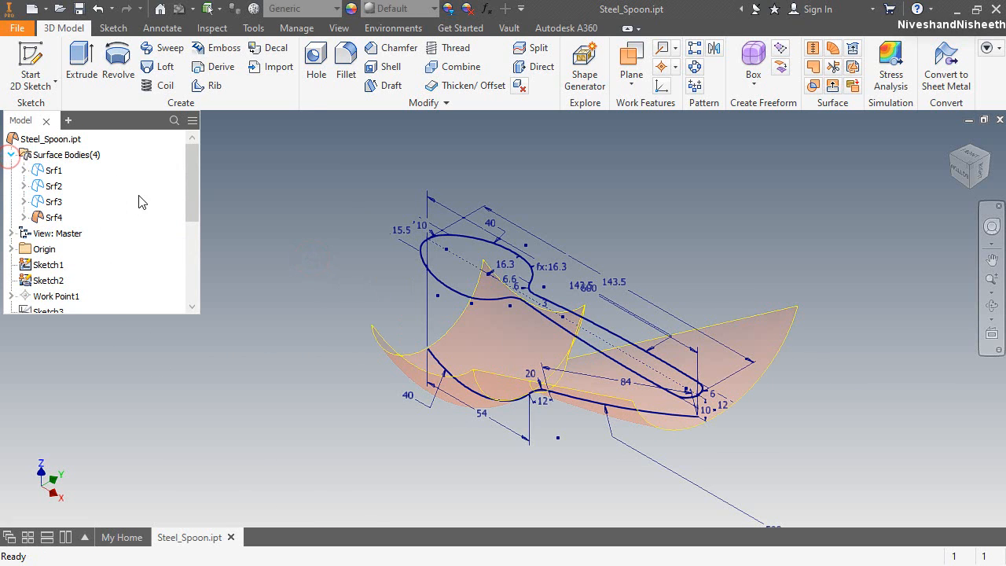
left_click(12, 155)
scroll(111, 244, "down", 3)
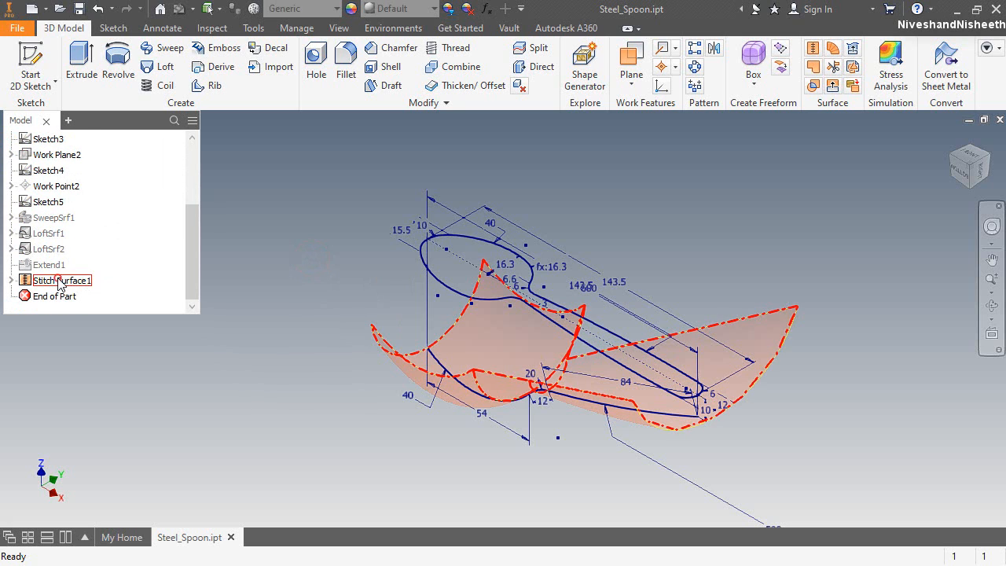
left_click(70, 282)
left_click(652, 215)
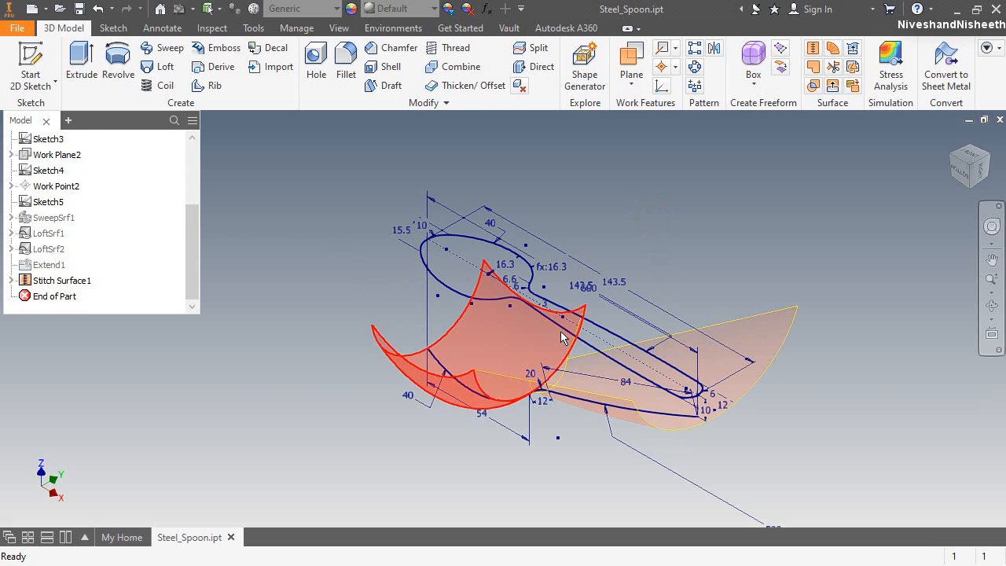
Extrude the closed spoon outline as a surface, 74.5 mm downward in the flipped direction, so it passes fully through the stitched surface.
scroll(563, 337, "up", 3)
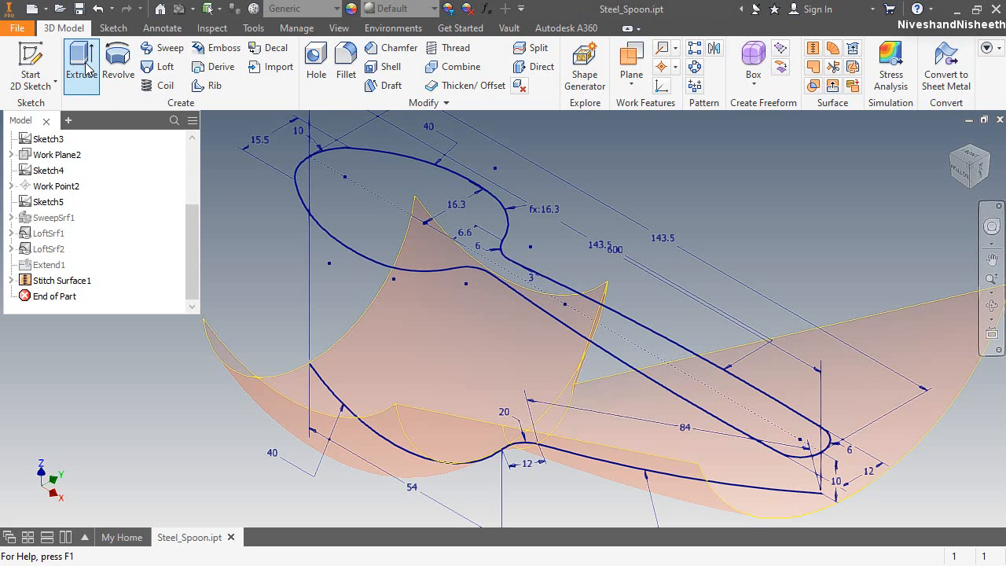
left_click(83, 70)
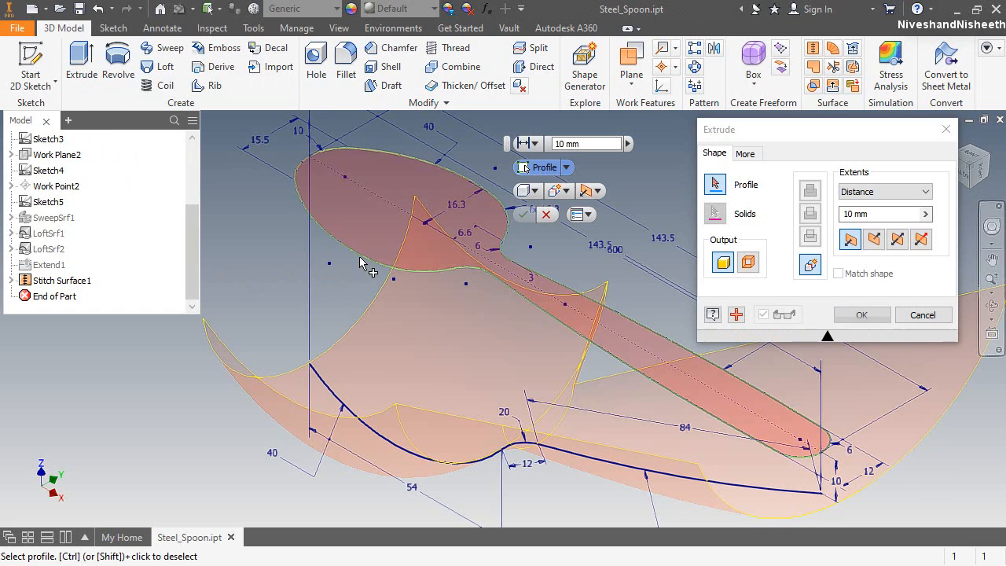
left_click(361, 256)
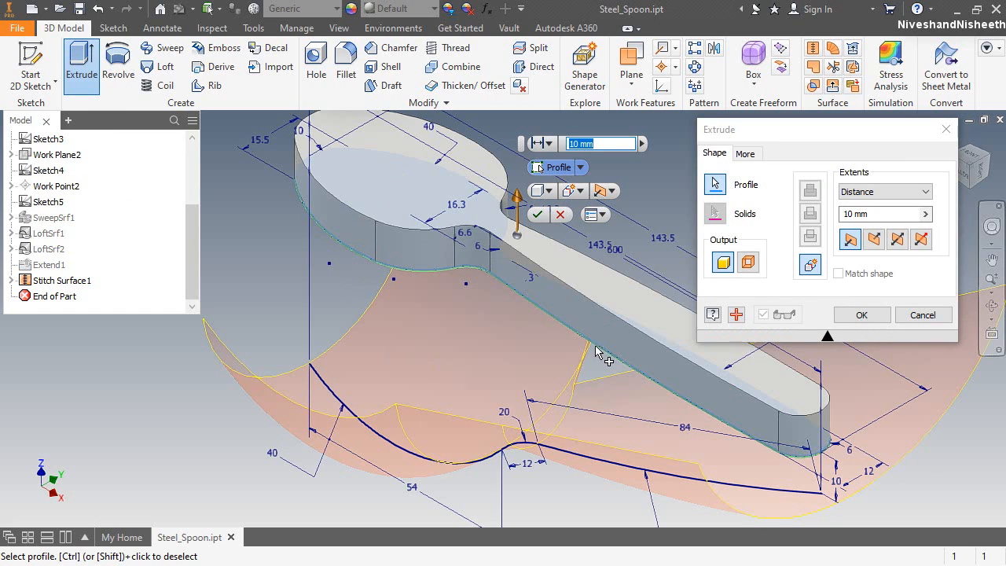
left_click(776, 130)
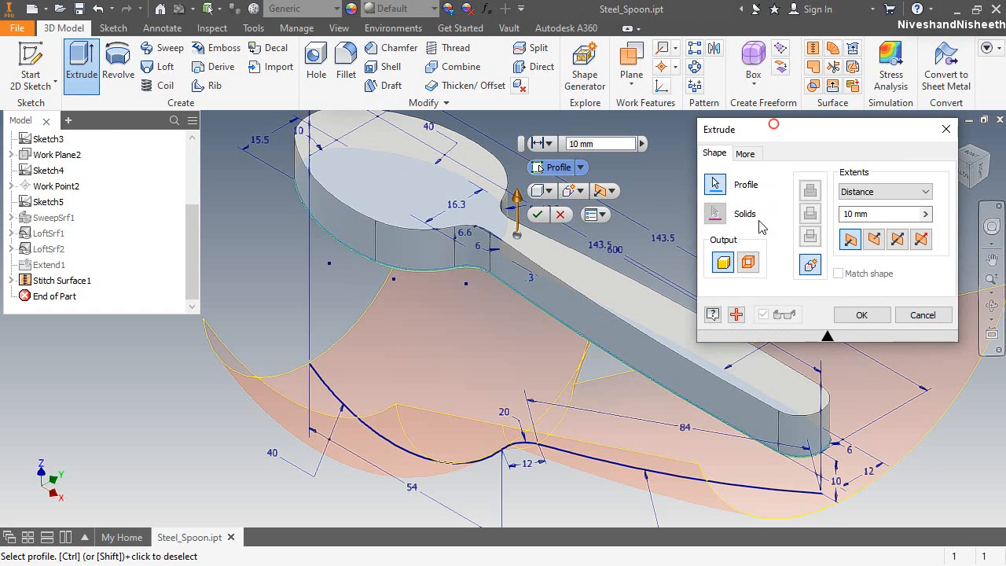
left_click(750, 264)
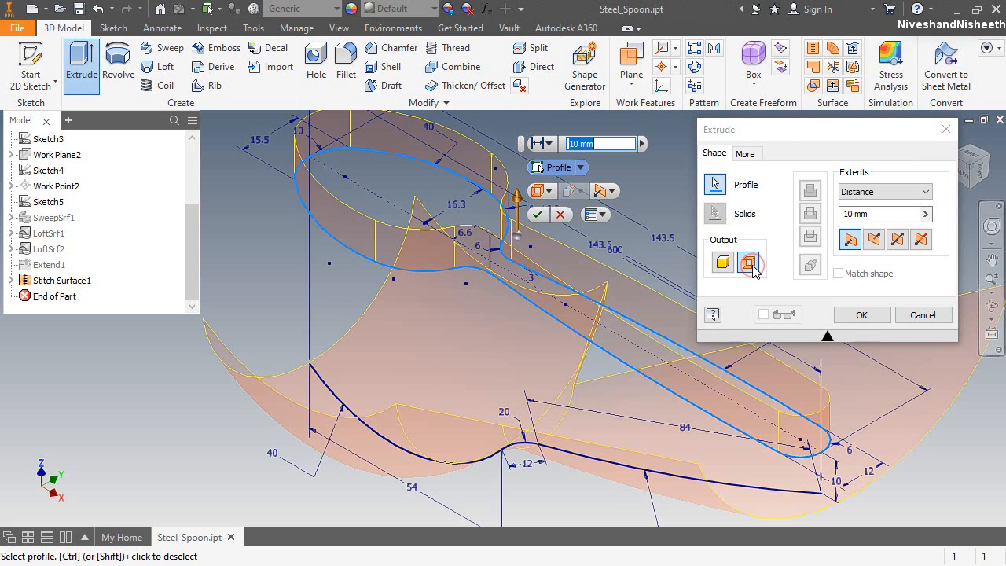
left_click_drag(518, 201, 506, 497)
scroll(508, 281, "down", 3)
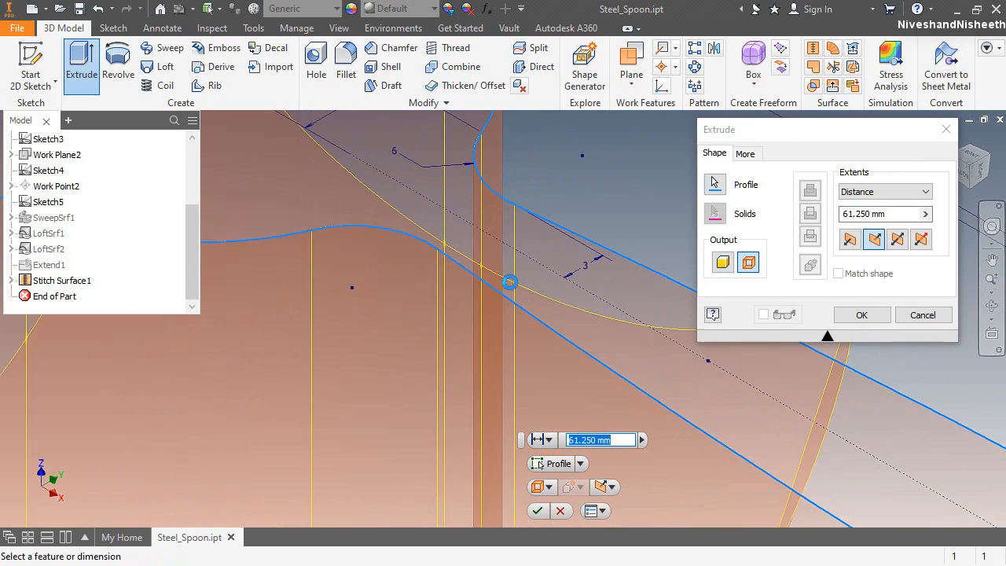
scroll(508, 281, "up", 3)
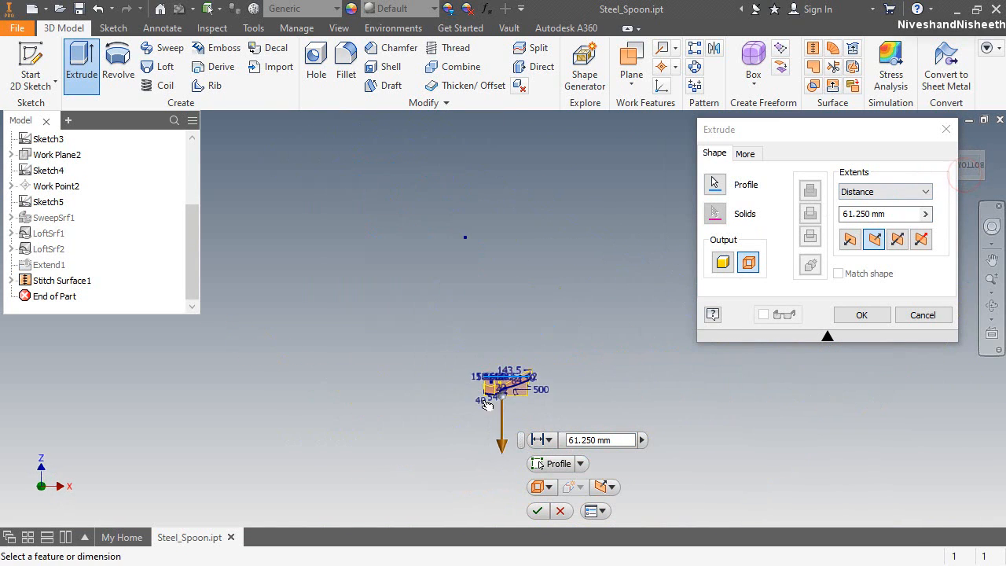
scroll(489, 407, "down", 5)
scroll(543, 359, "down", 2)
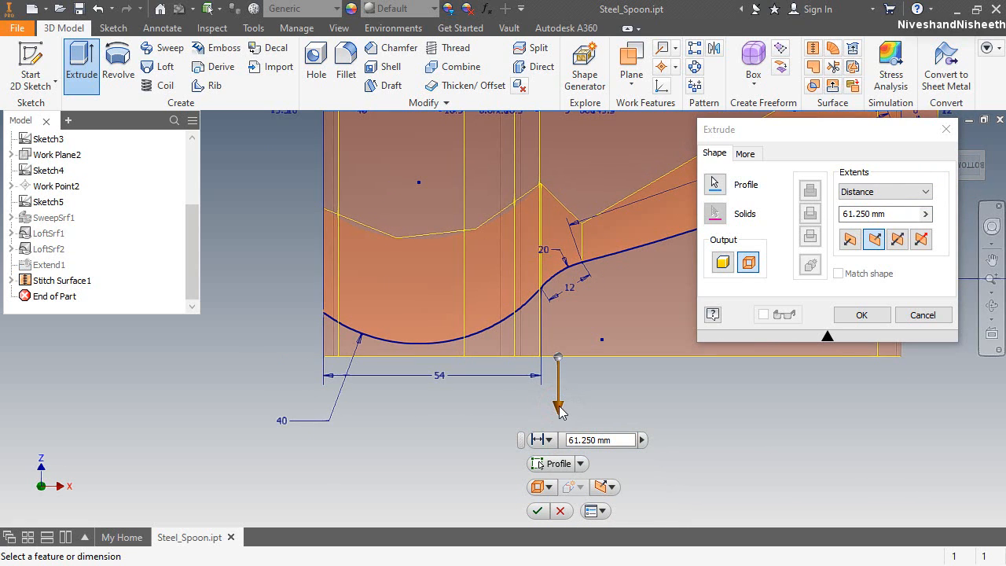
left_click_drag(560, 411, 551, 464)
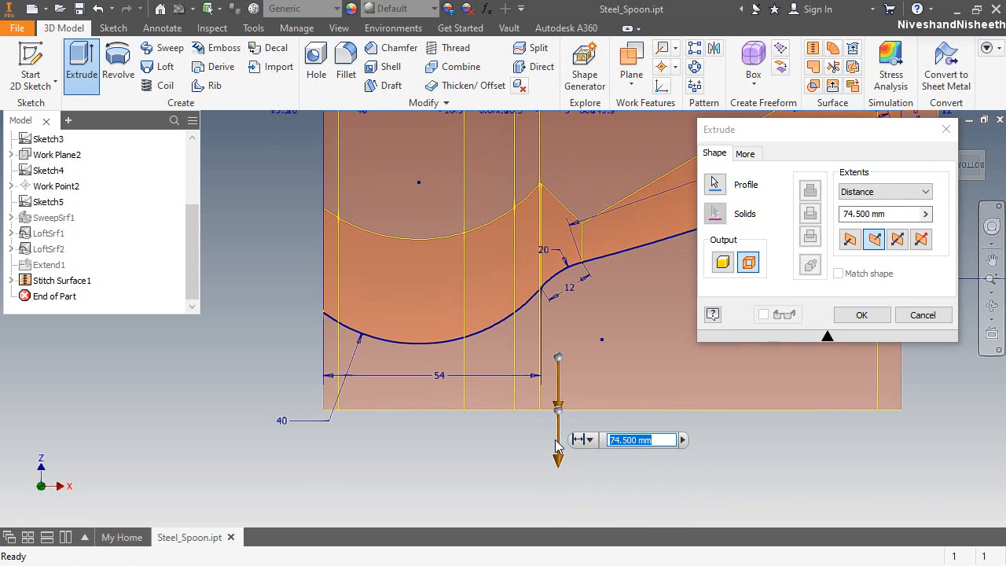
left_click(839, 314)
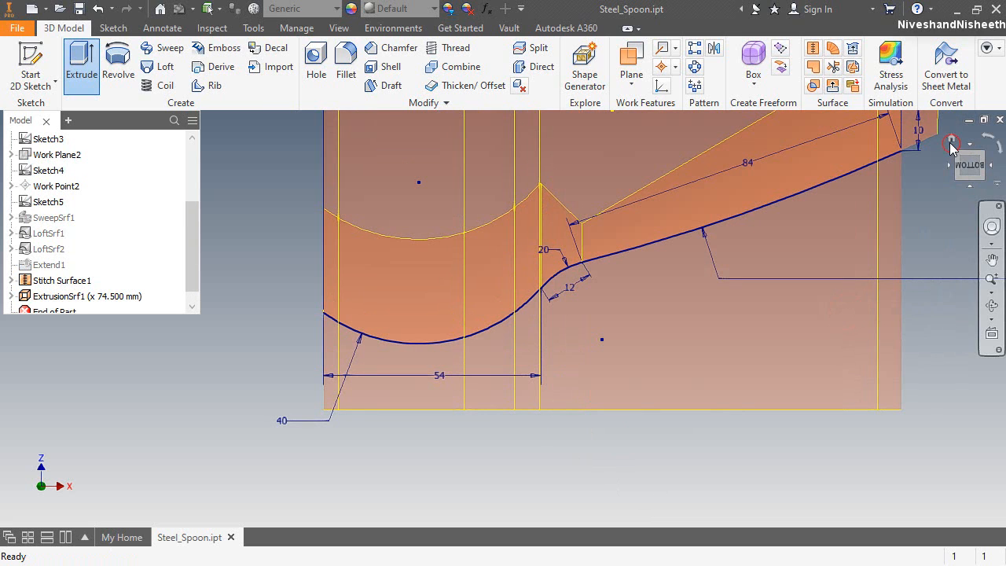
Hide Sketch2, the side profile sketch of the spoon.
left_click(951, 138)
scroll(505, 438, "up", 5)
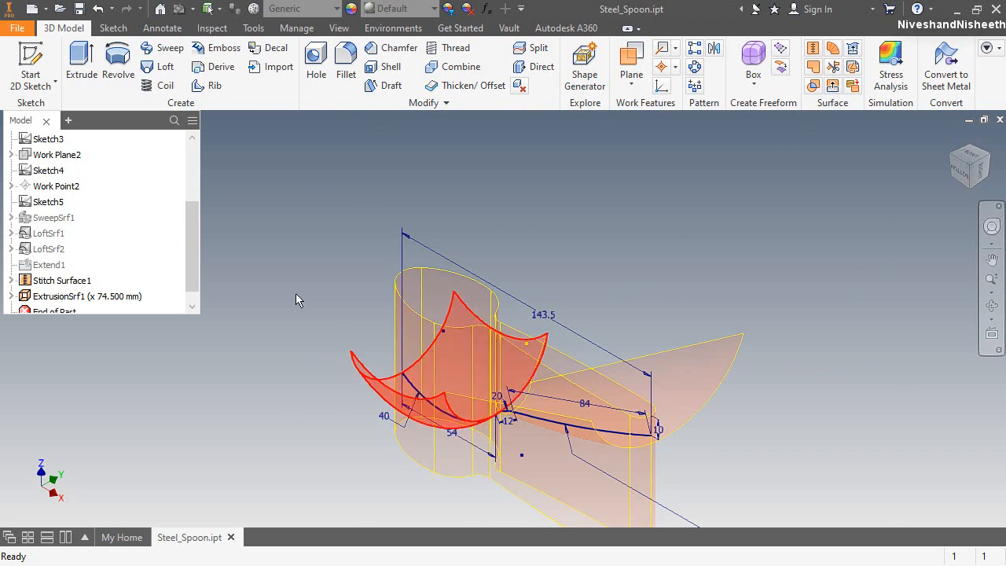
scroll(111, 181, "up", 3)
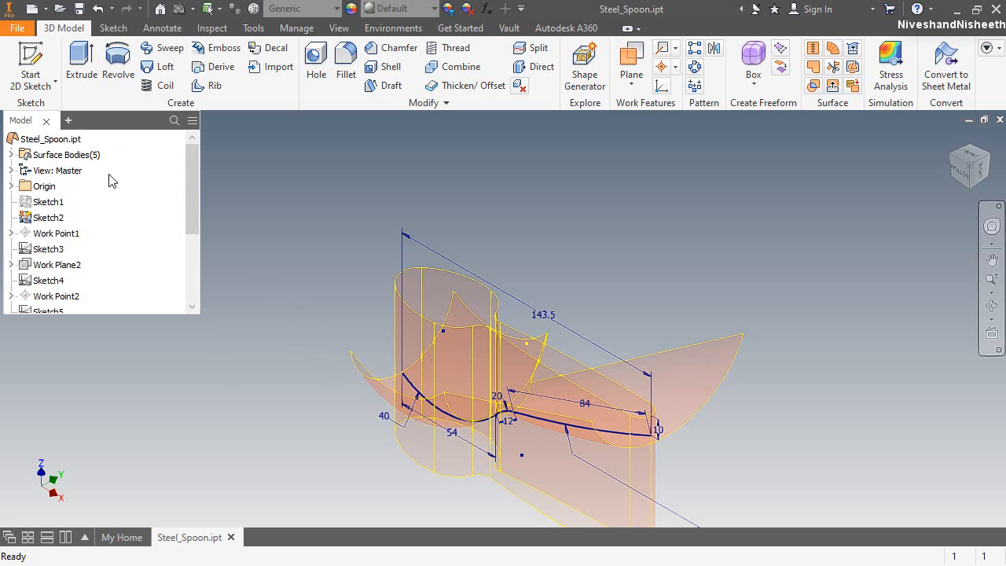
right_click(53, 220)
left_click(88, 410)
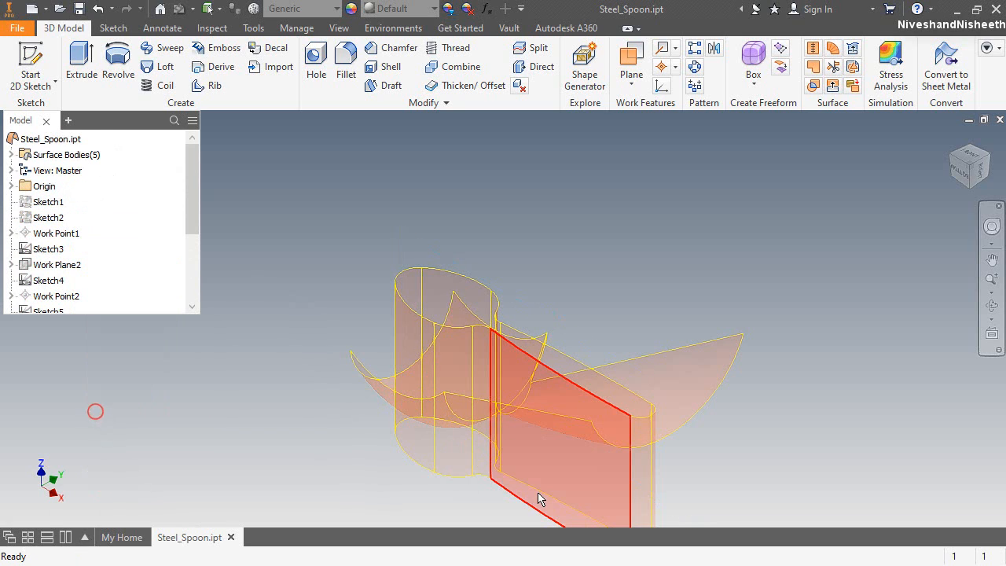
Trim the stitched surface with the extruded spoon outline as the cutting tool, removing the areas outside the outline.
left_click(992, 260)
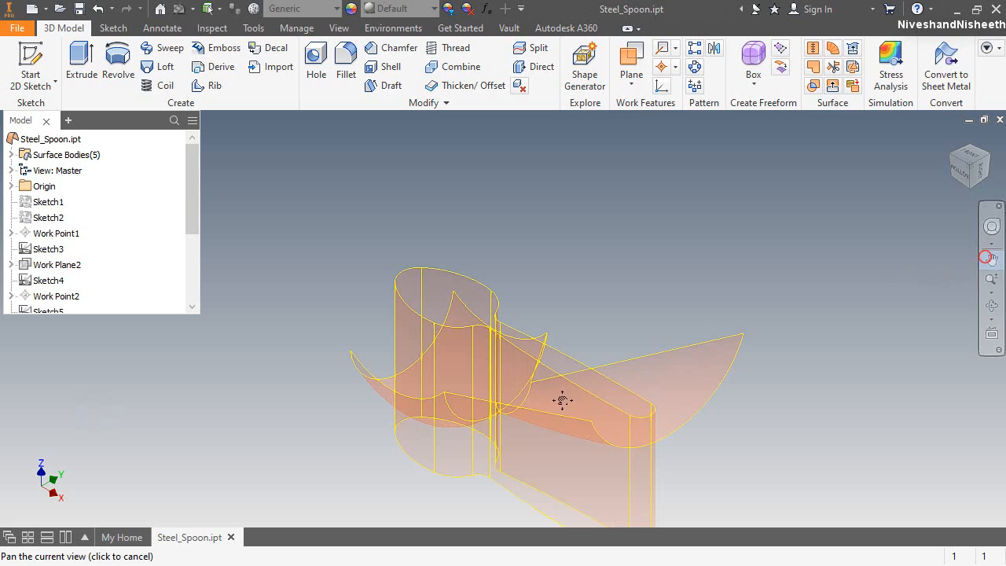
left_click_drag(561, 400, 569, 360)
right_click(570, 281)
left_click(568, 367)
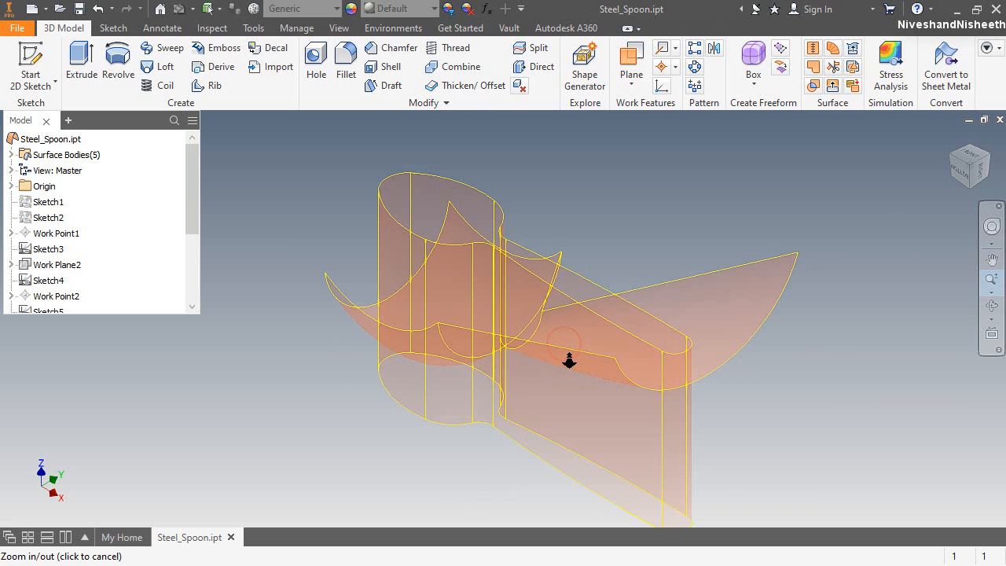
right_click(560, 280)
left_click(597, 278)
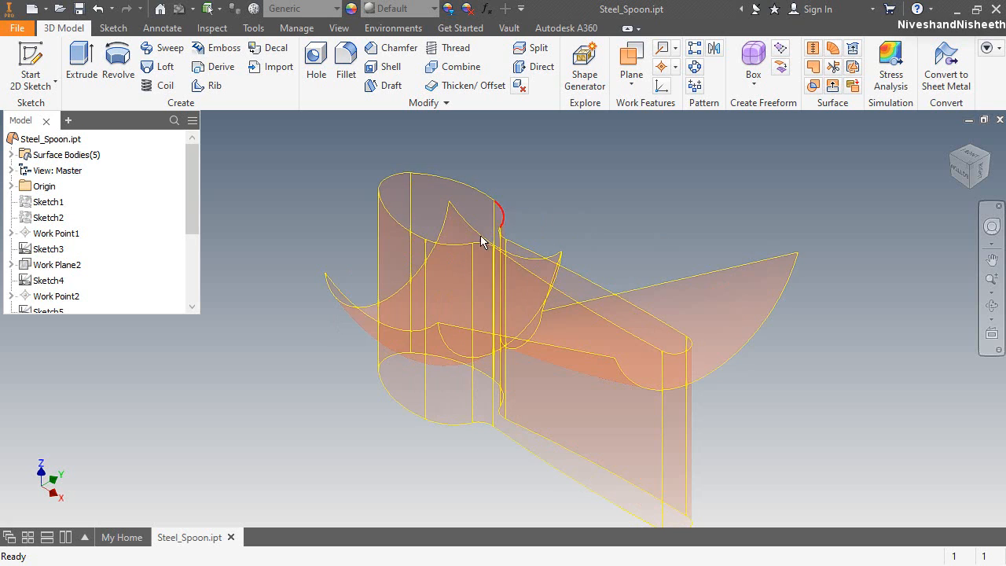
left_click(572, 205)
left_click(830, 69)
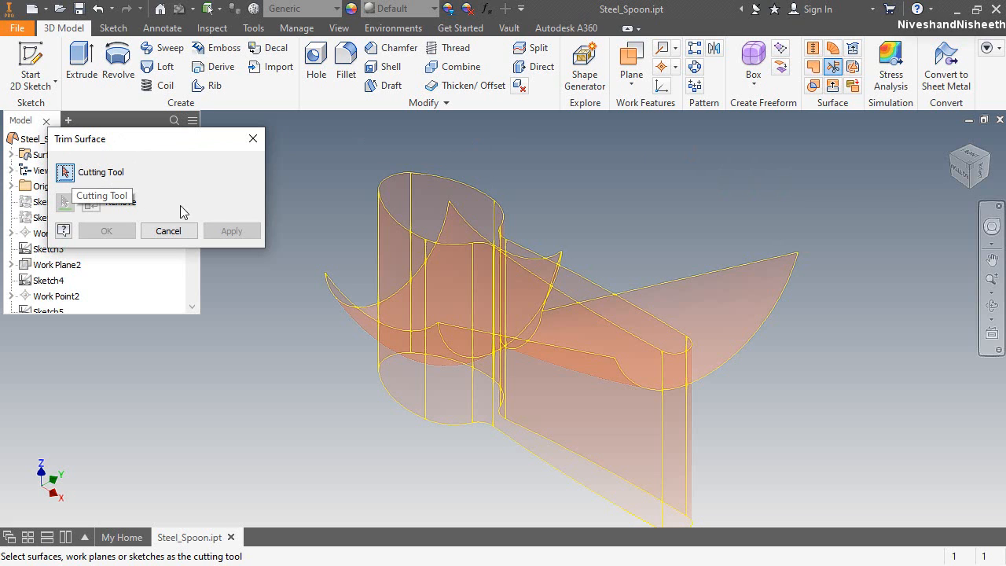
left_click(390, 244)
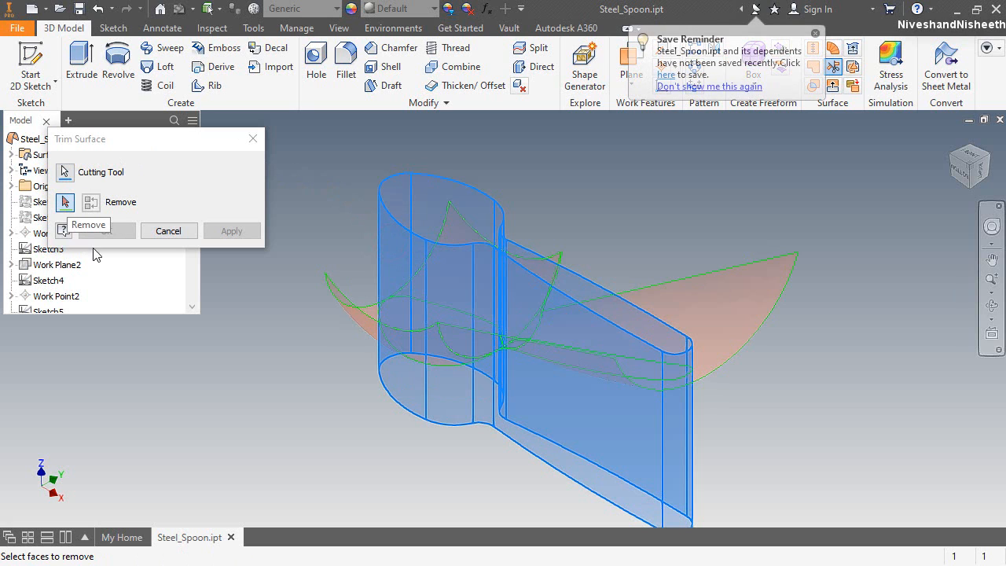
left_click(352, 319)
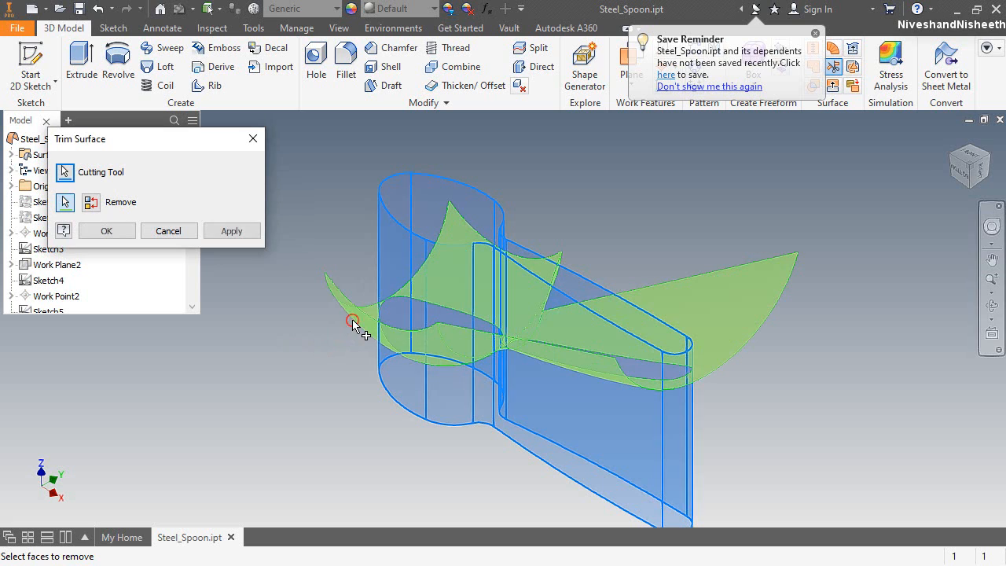
left_click(993, 304)
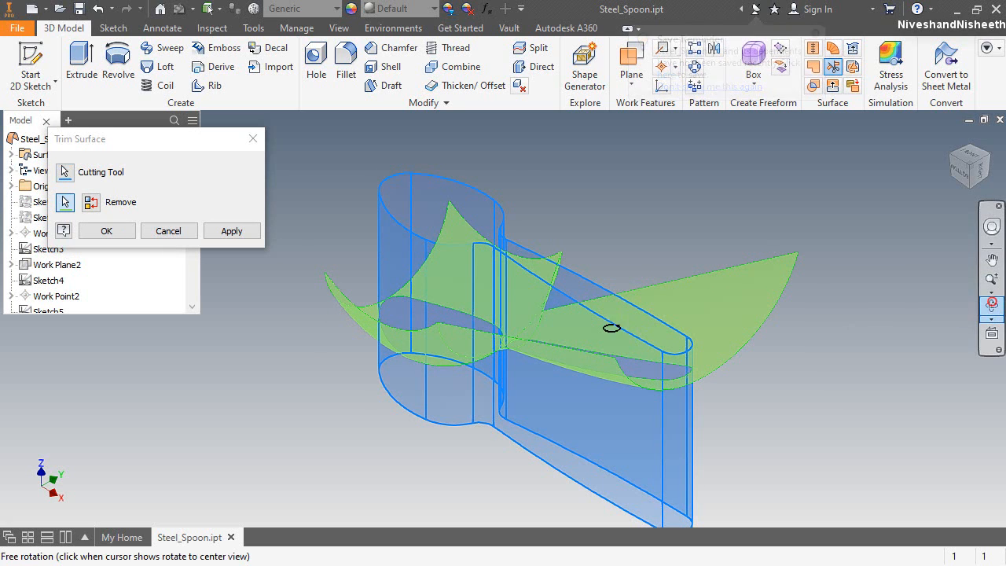
left_click_drag(526, 319, 498, 254)
right_click(498, 254)
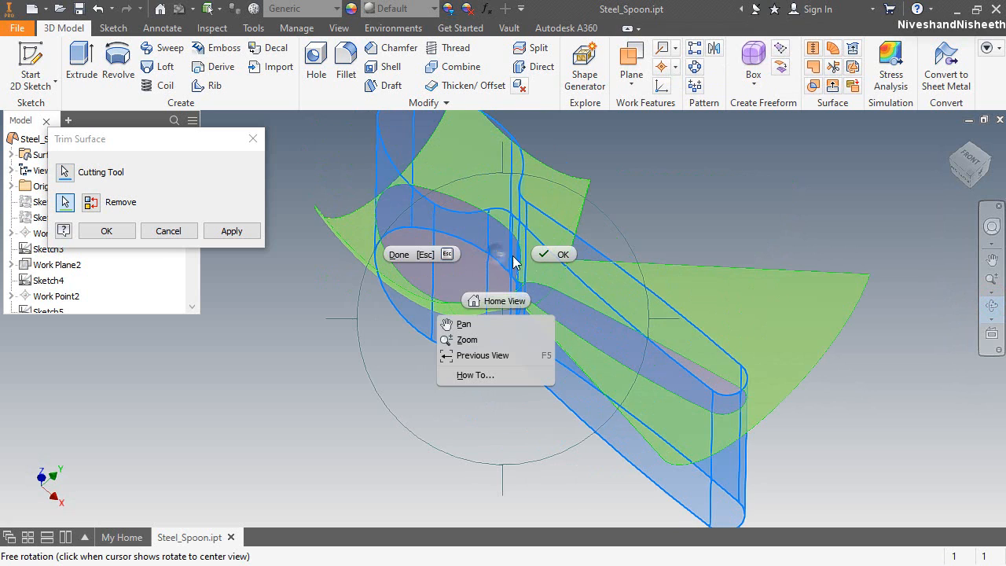
left_click(538, 258)
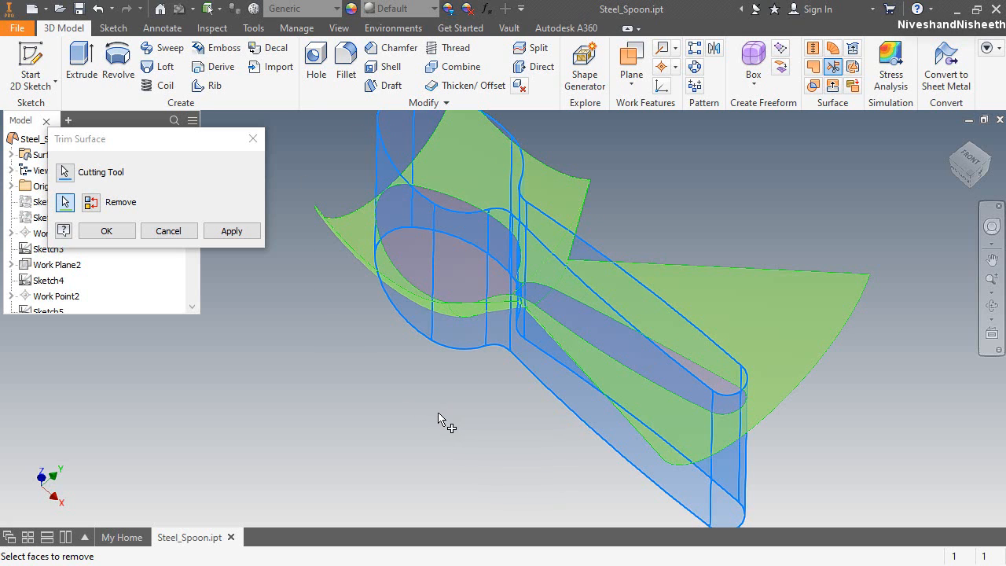
left_click(128, 231)
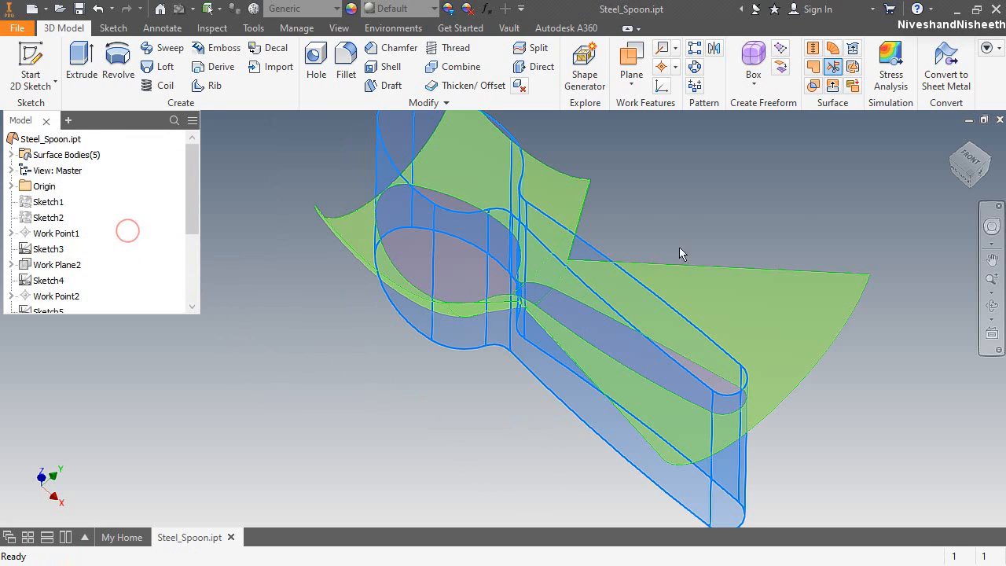
Hide the extruded outline surface ExtrusionSrf1 so only the trimmed spoon surface is displayed.
scroll(55, 263, "down", 3)
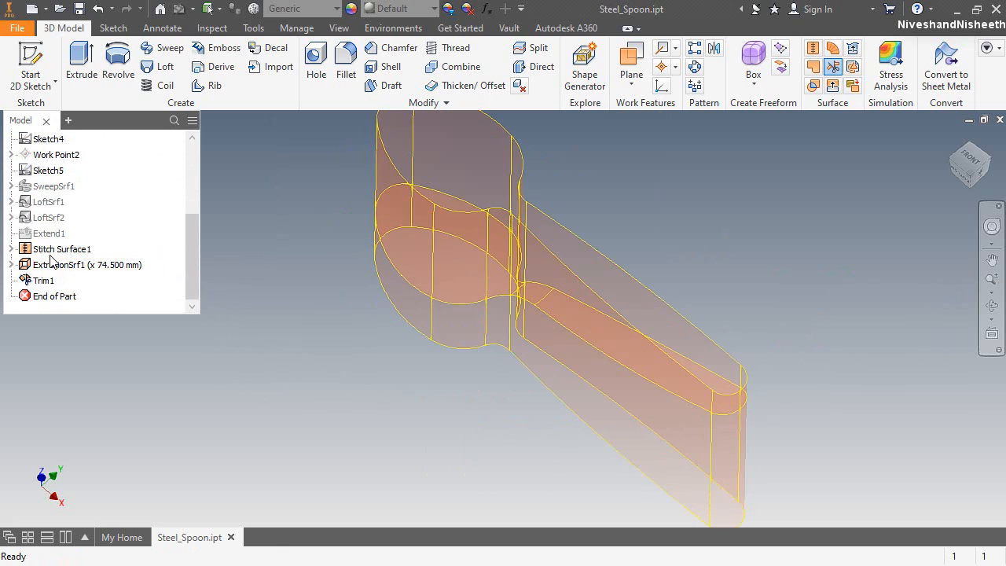
right_click(43, 267)
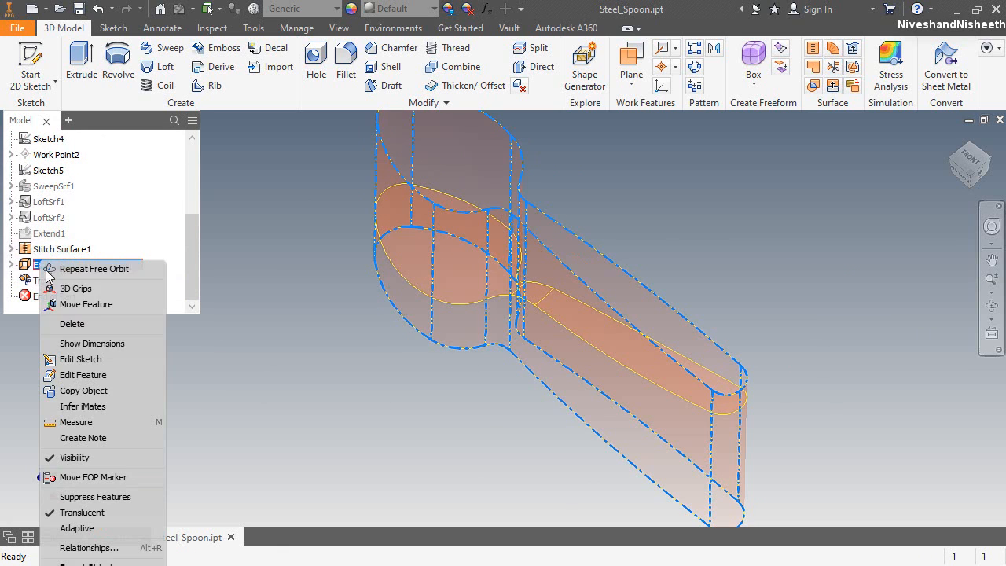
left_click(74, 456)
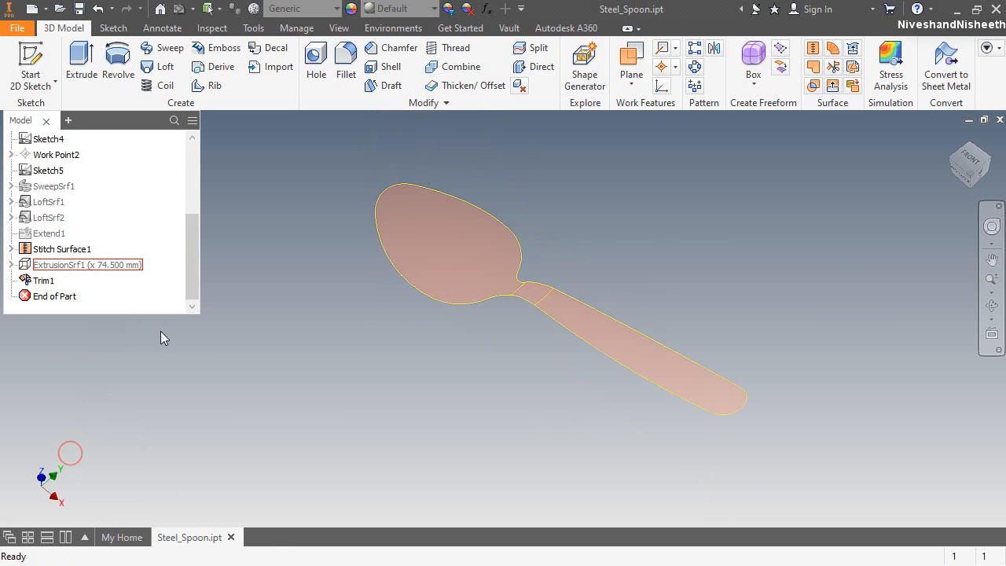
Inspect the shape of the trimmed spoon surface from several angles, including the side.
left_click(992, 305)
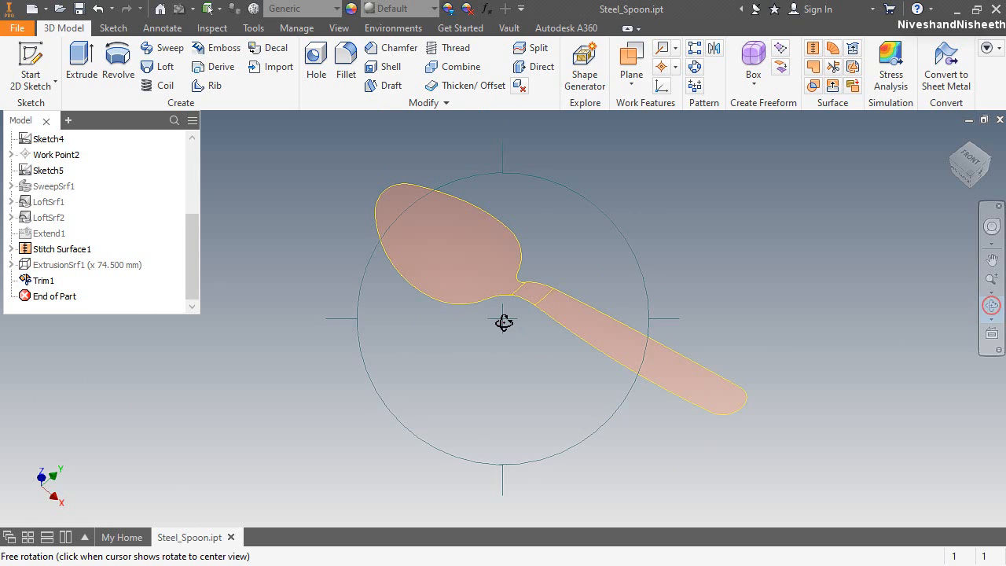
left_click_drag(506, 321, 540, 269)
right_click_drag(512, 294, 579, 297)
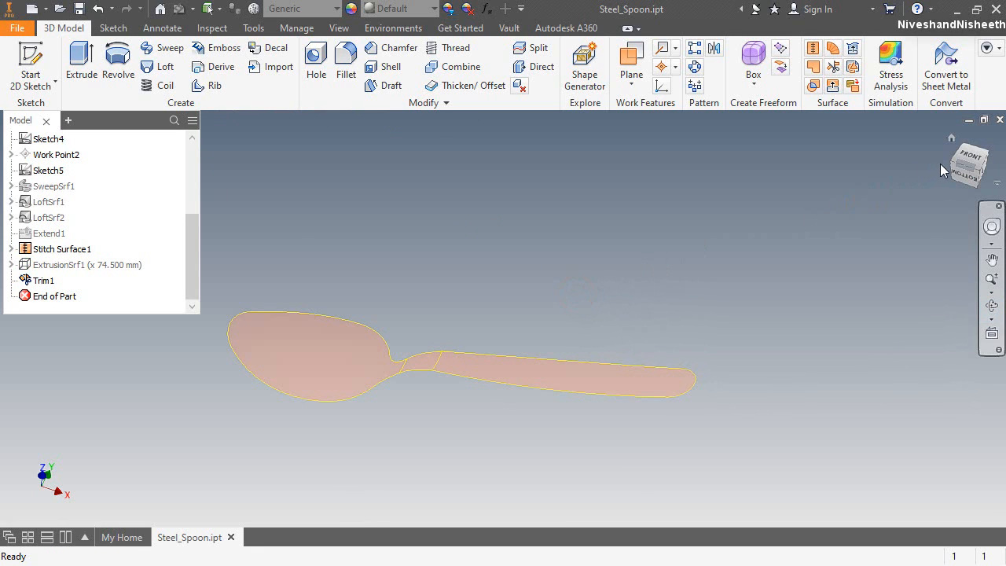
left_click(964, 178)
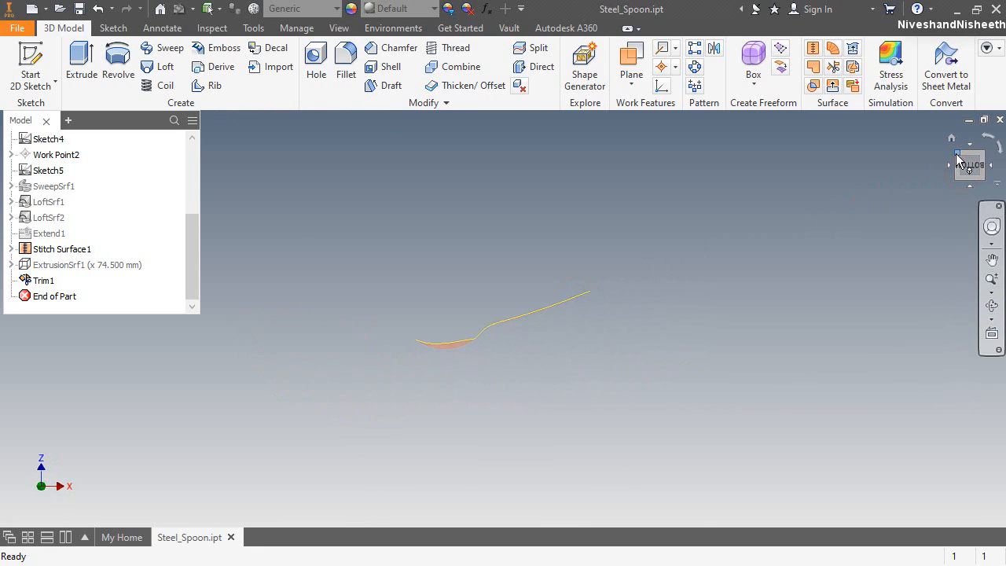
scroll(472, 327, "down", 3)
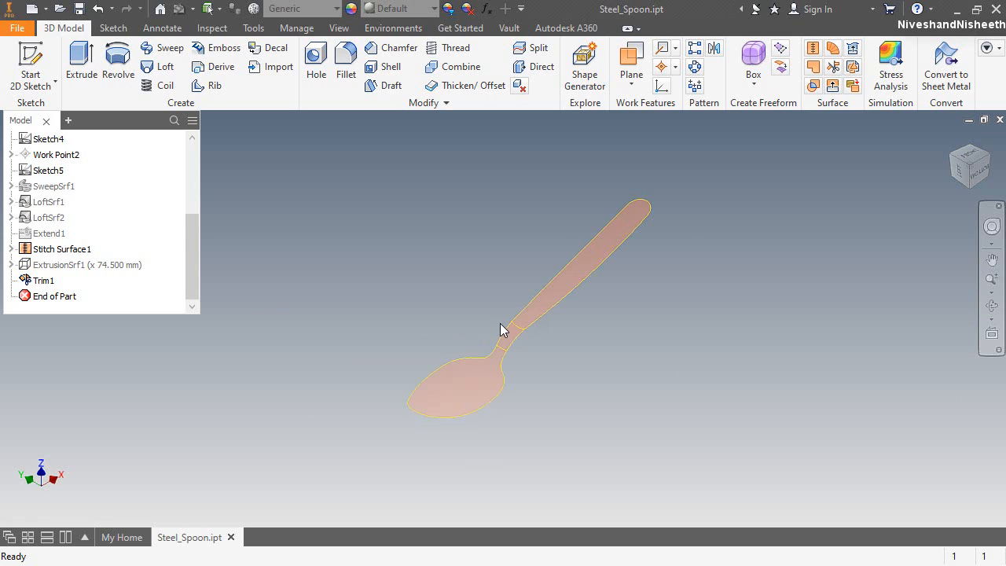
scroll(500, 323, "down", 2)
left_click(472, 289)
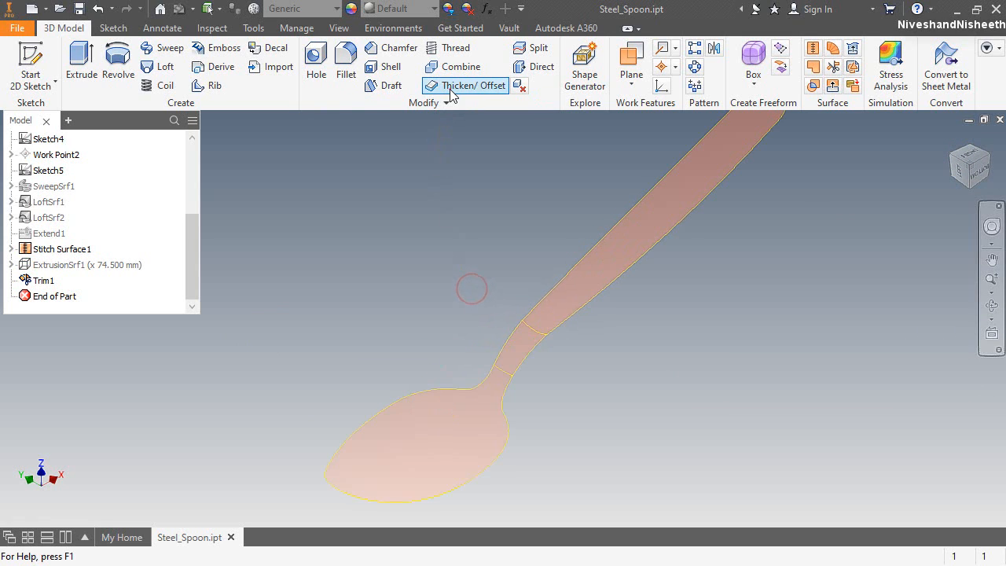
Thicken the entire trimmed spoon surface as a quilt by 1 mm, offsetting toward the upper side of the bowl.
left_click(450, 86)
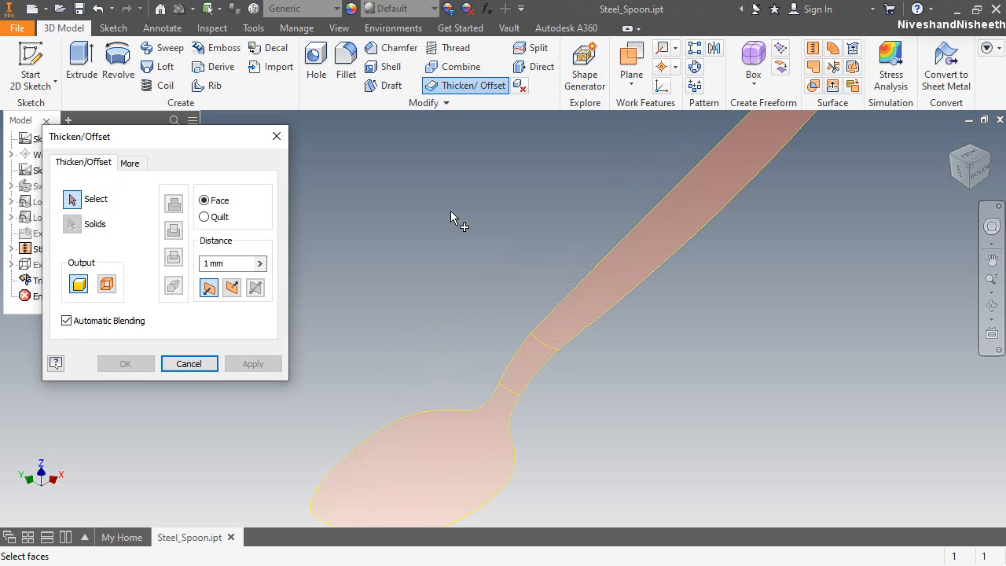
scroll(450, 211, "up", 2)
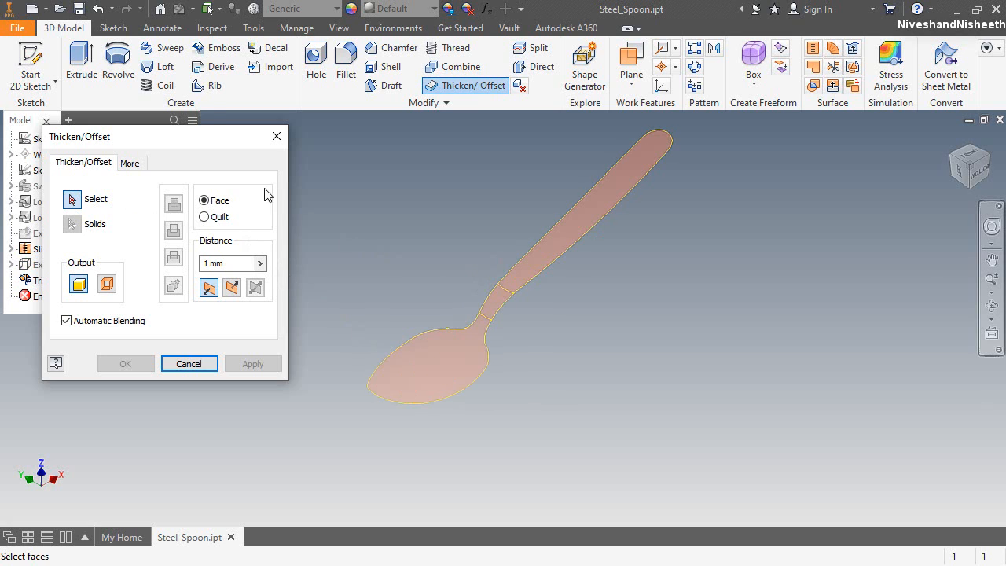
left_click(205, 218)
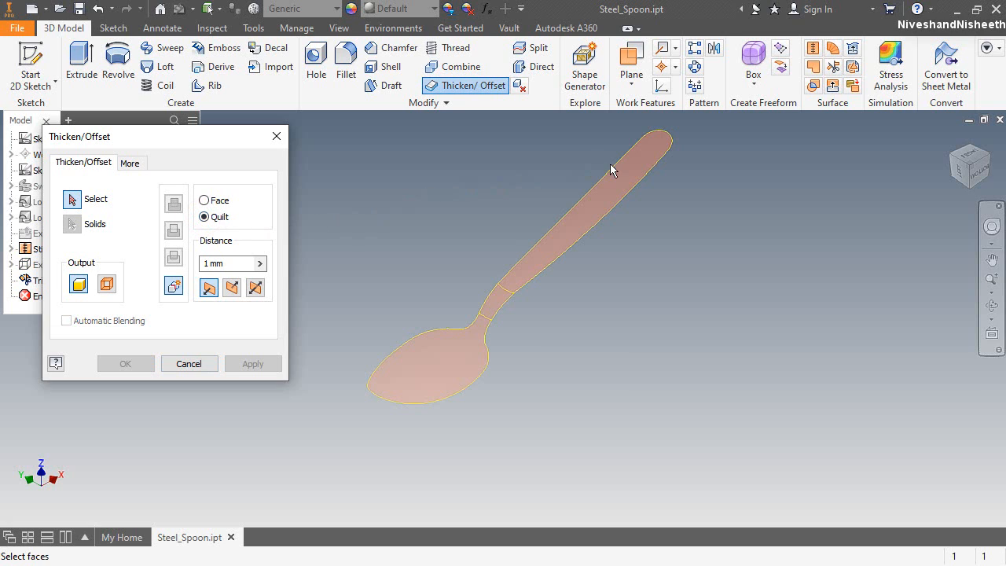
left_click(623, 182)
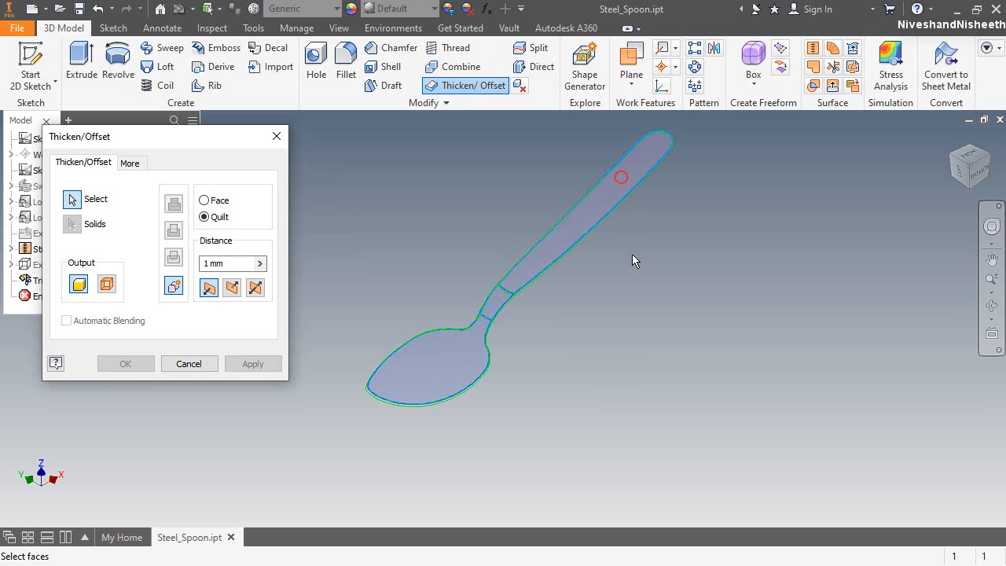
left_click(966, 176)
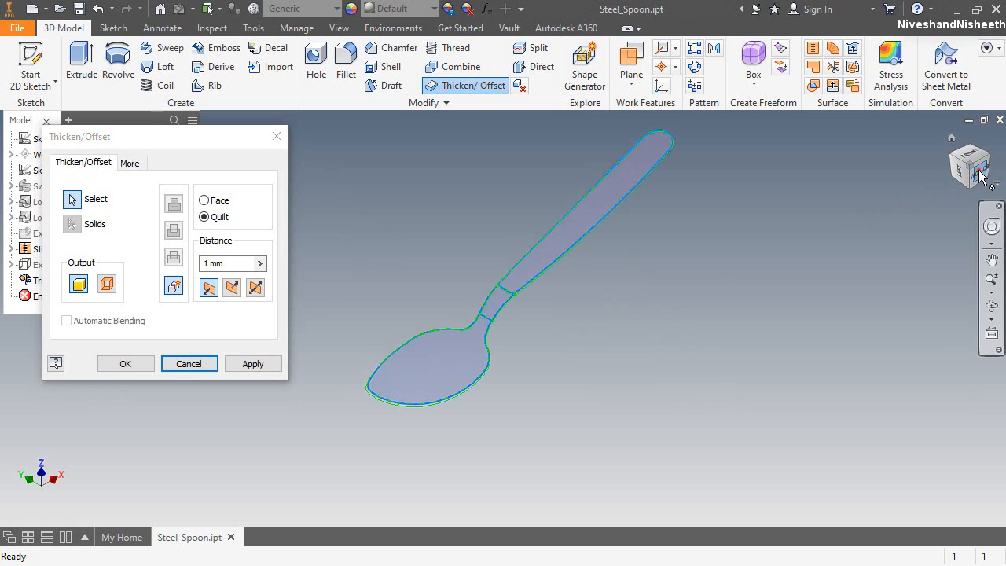
scroll(425, 346, "up", 4)
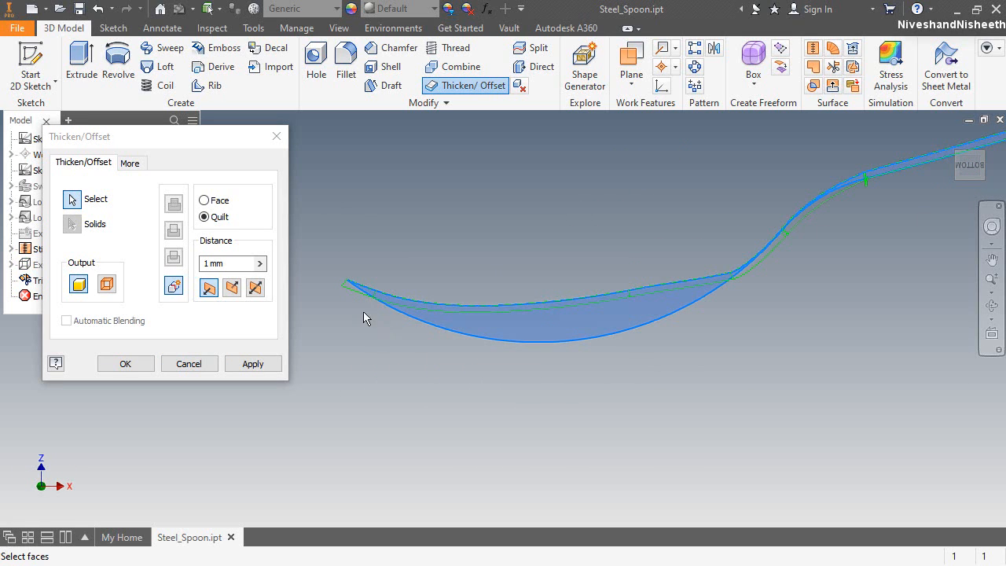
scroll(344, 284, "up", 3)
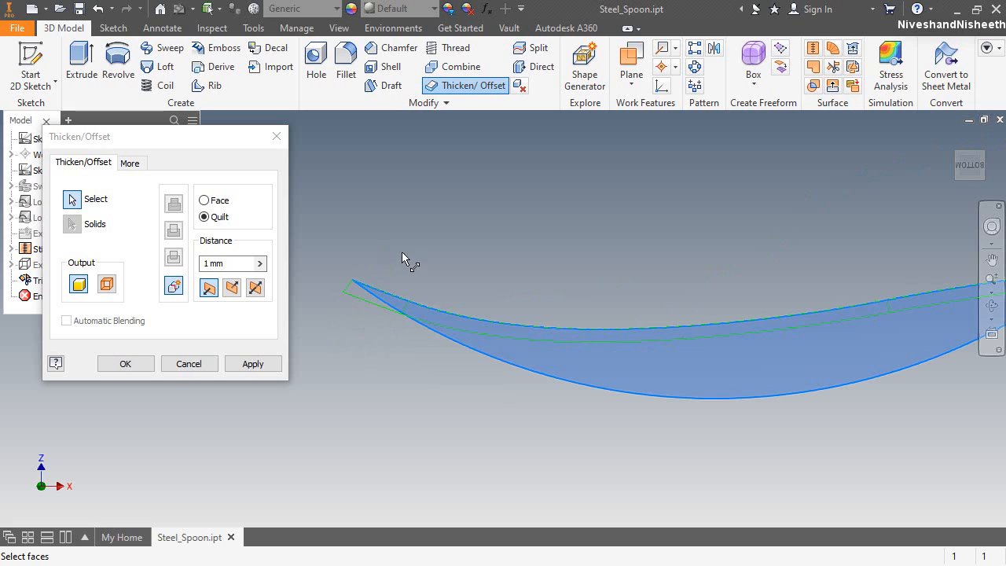
left_click(240, 141)
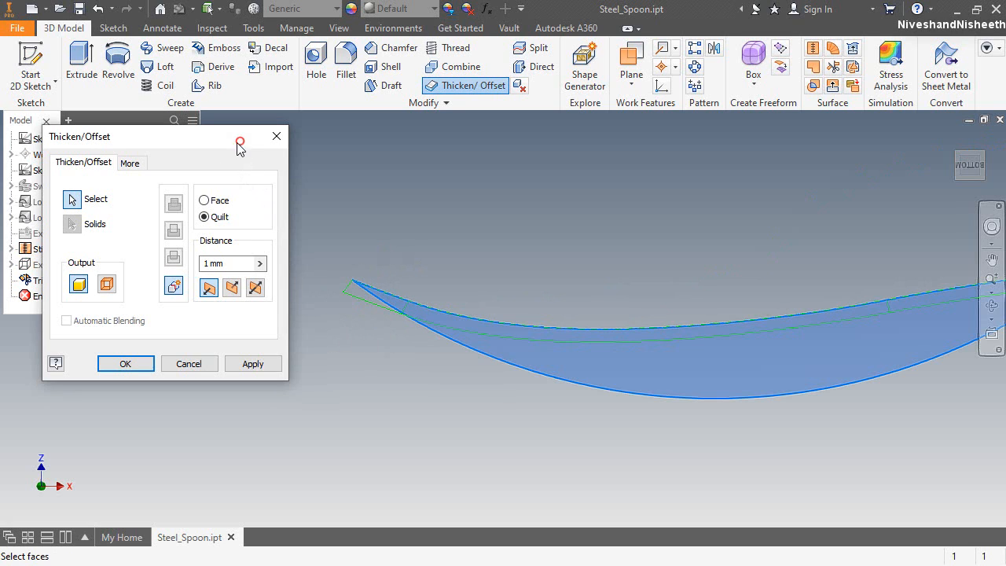
left_click(232, 289)
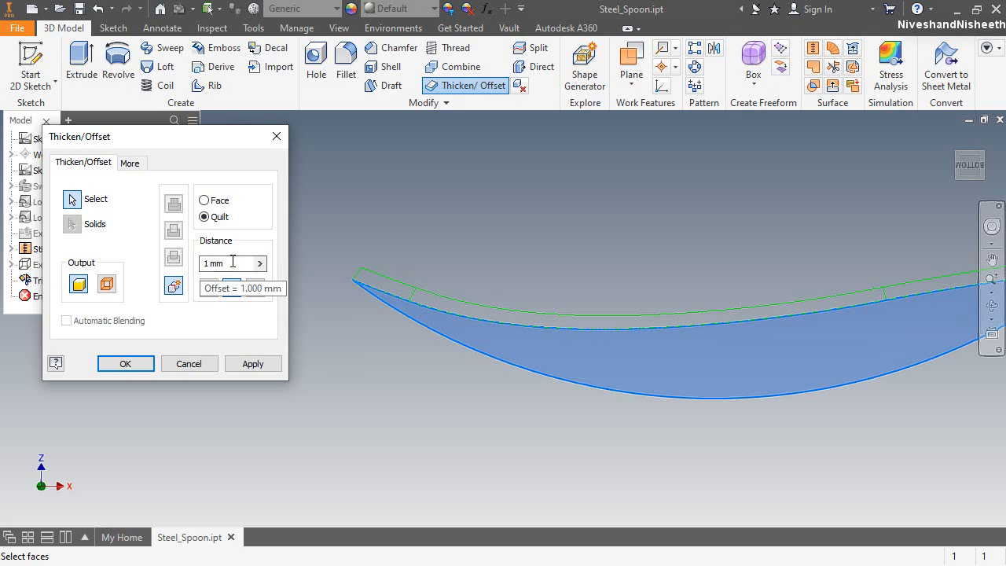
left_click(123, 366)
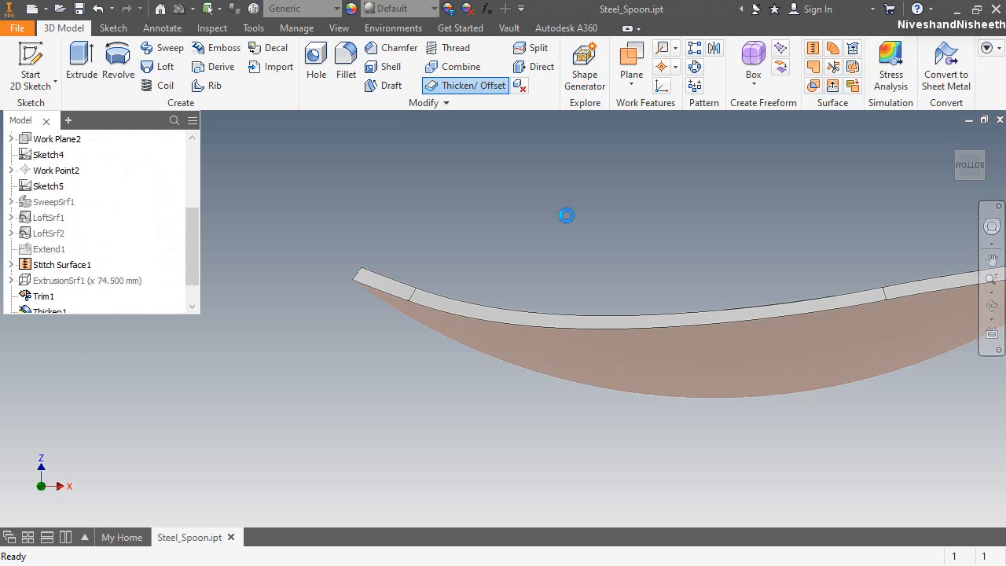
Hide the Stitch Surface1 feature so only the thickened solid spoon is displayed.
mouse_move(972, 162)
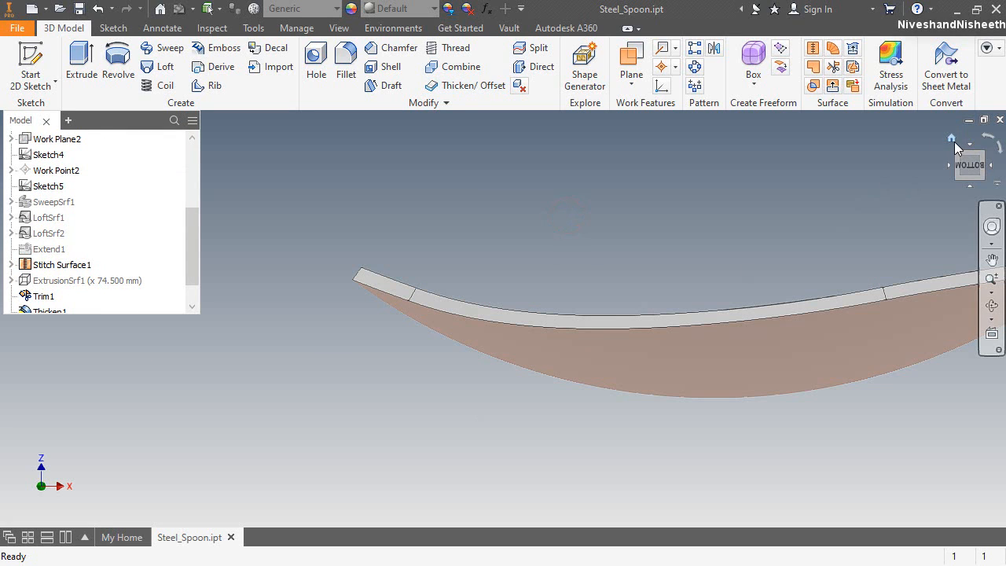
left_click(951, 138)
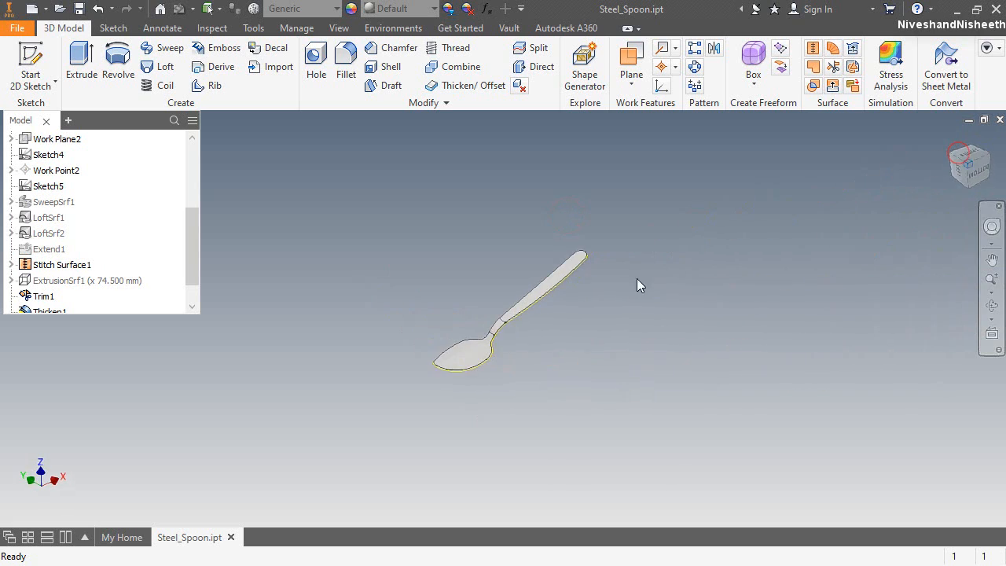
left_click(74, 265)
right_click(103, 454)
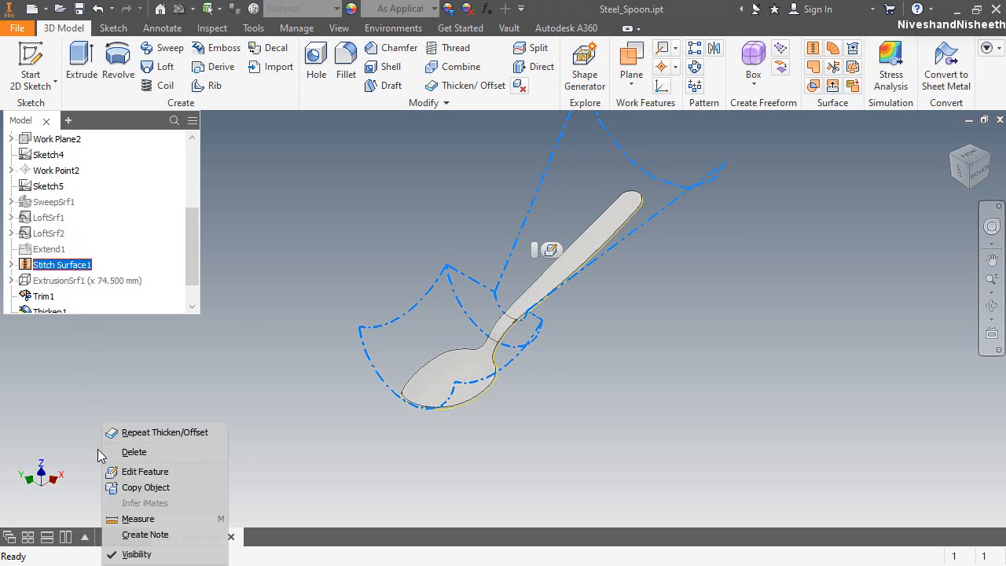
left_click(120, 556)
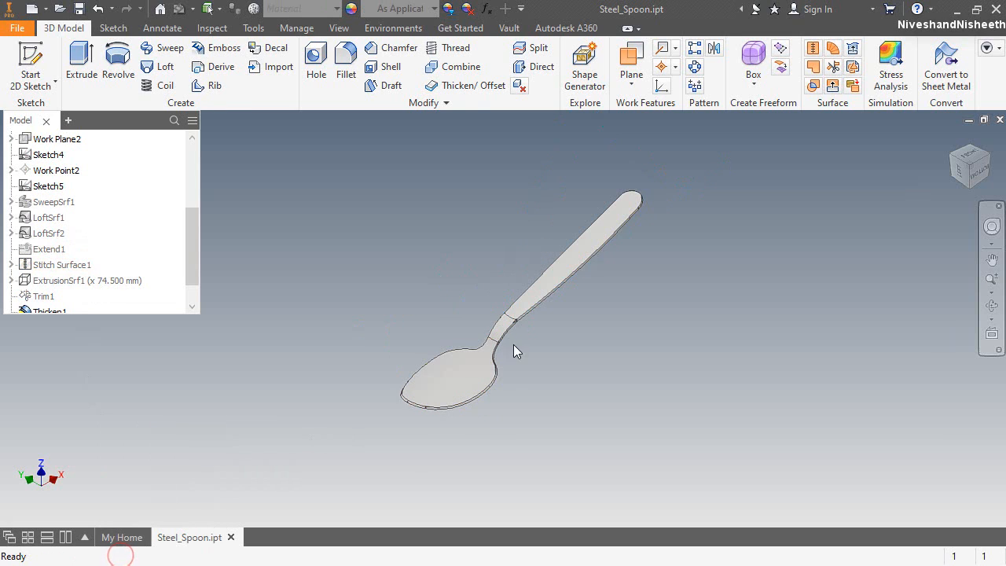
Apply the Steel - Polished appearance from the Inventor Material Library to the spoon.
scroll(515, 334, "down", 3)
scroll(477, 511, "up", 2)
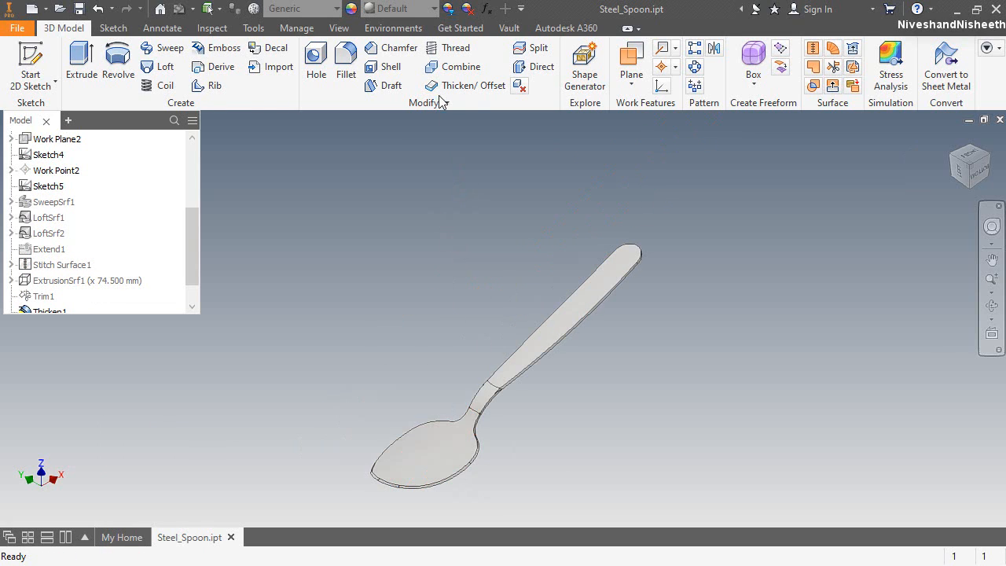
left_click(433, 9)
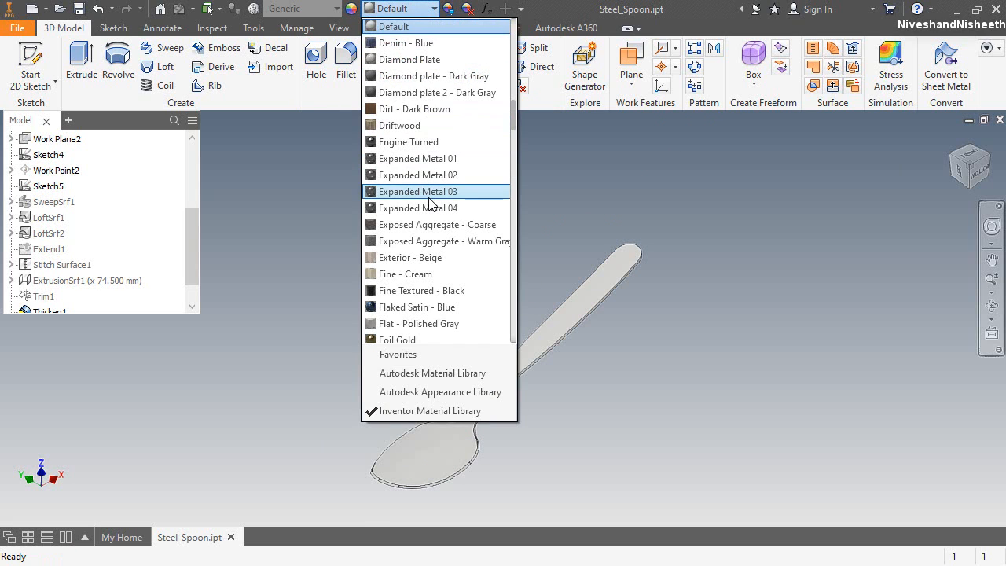
scroll(431, 203, "down", 10)
scroll(441, 250, "down", 1)
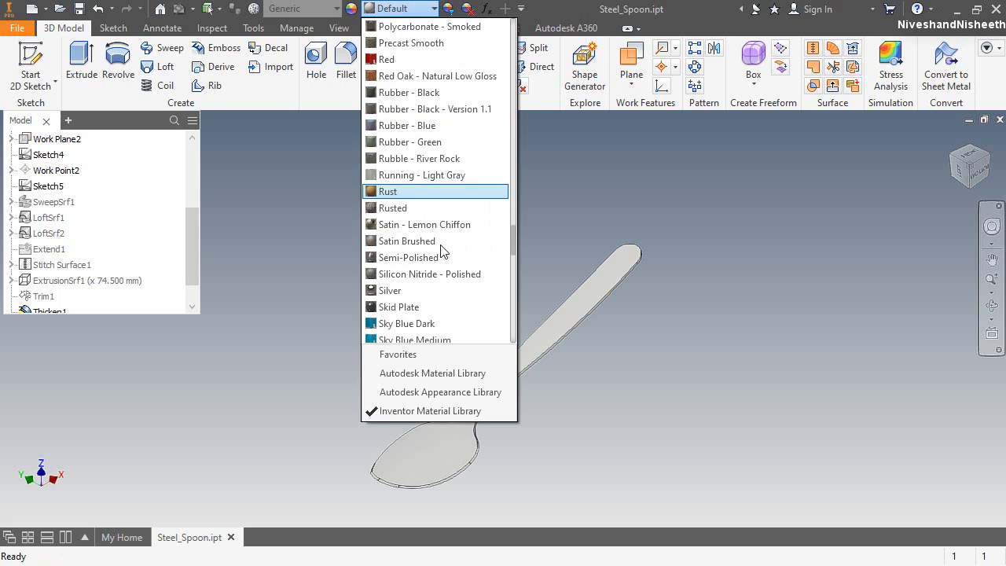
scroll(444, 255, "down", 8)
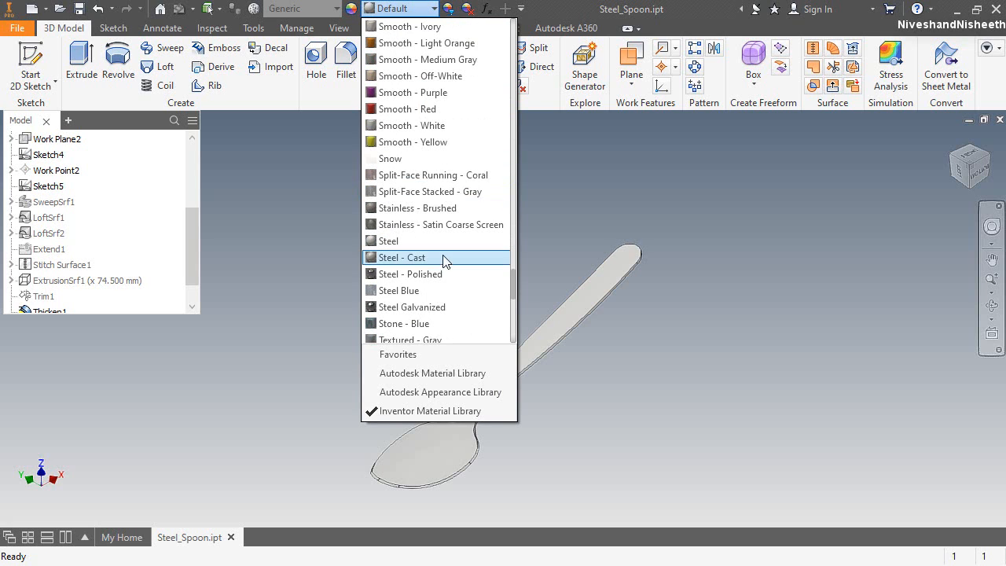
left_click(403, 274)
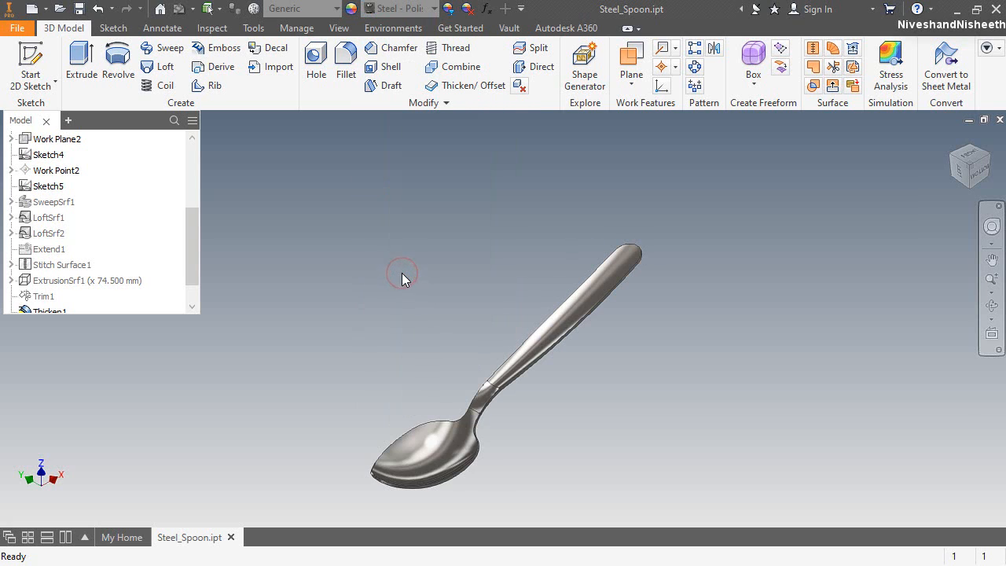
Set the visual style of the spoon model to Shaded, without visible edges.
scroll(470, 470, "down", 5)
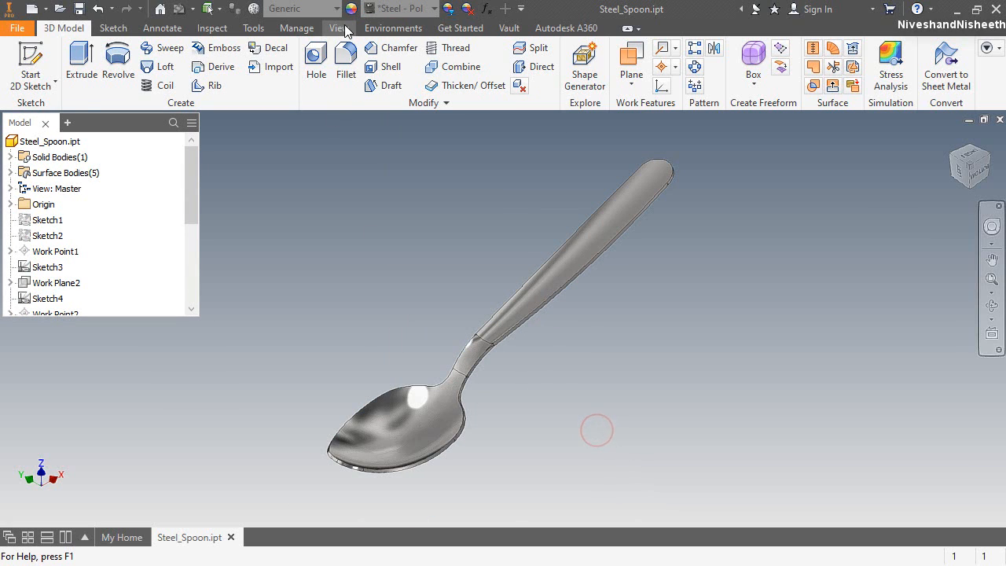
left_click(339, 28)
left_click(187, 83)
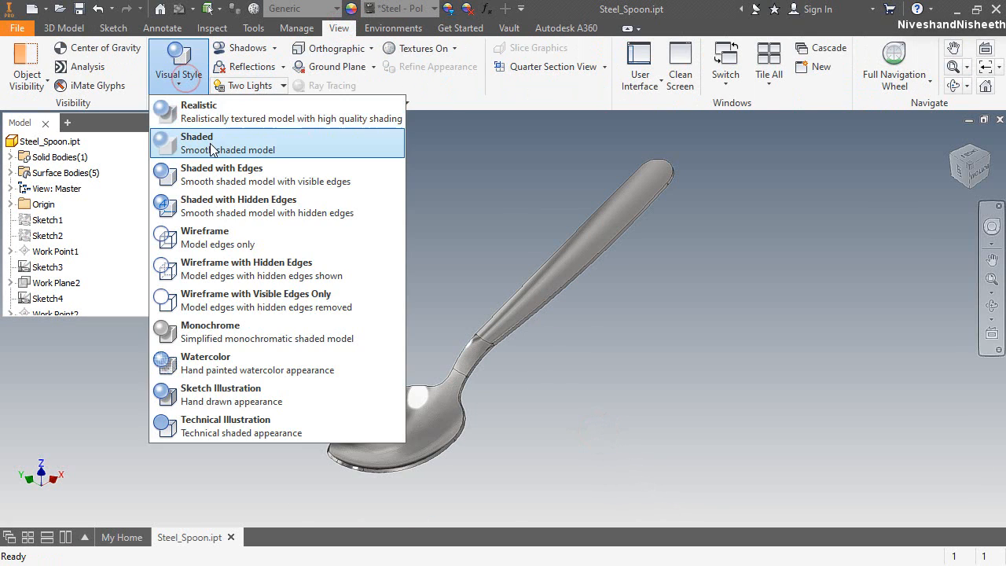
left_click(209, 143)
Inspect the shaded spoon in the Clean Screen display by orbiting it, and restore the normal interface.
left_click(680, 71)
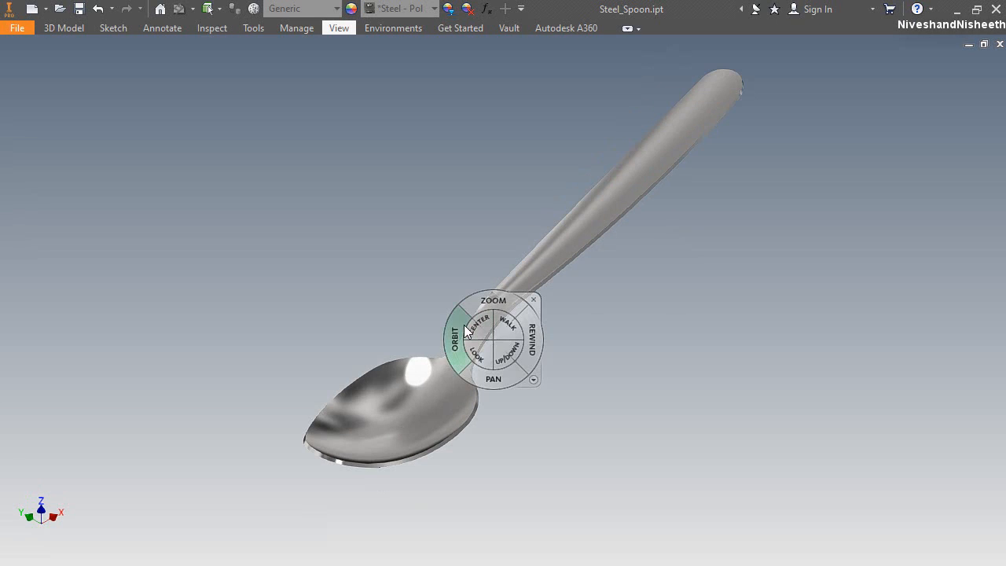
left_click_drag(460, 334, 639, 455)
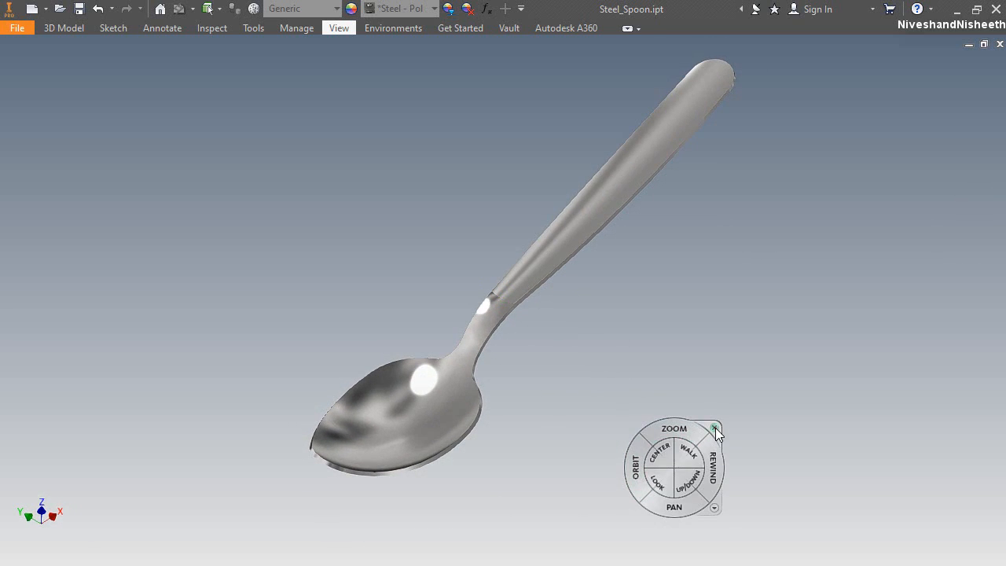
left_click(714, 429)
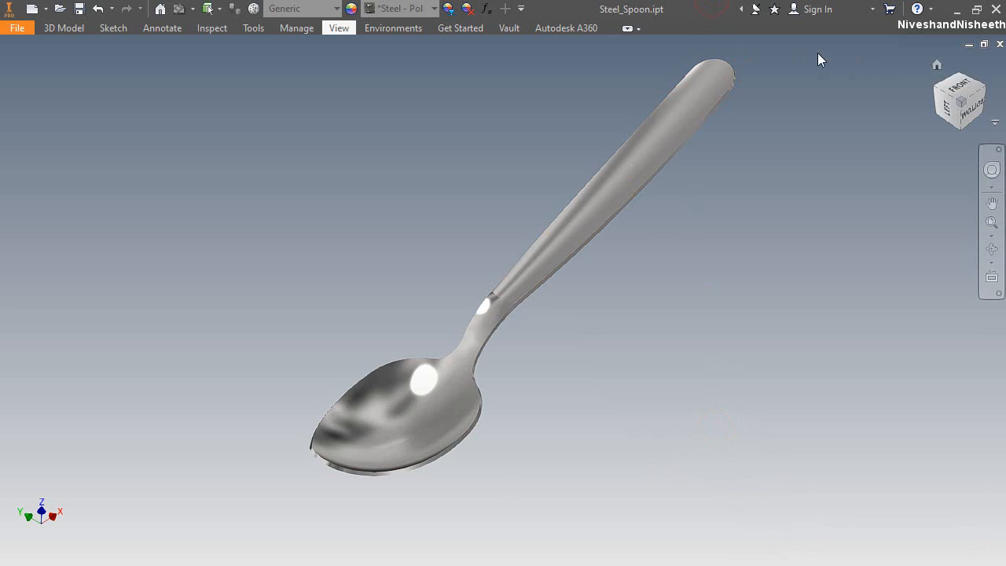
left_click(663, 10)
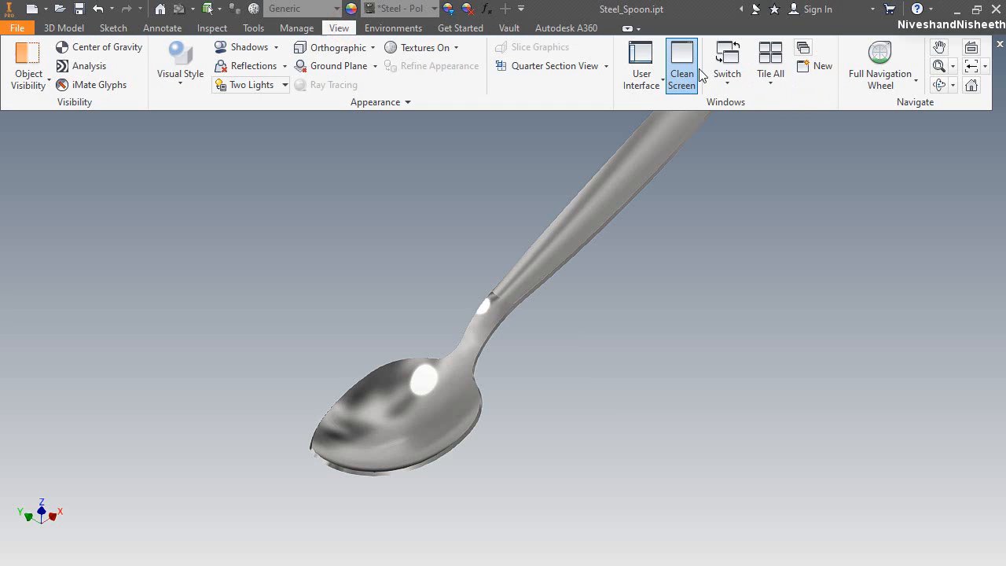
left_click(689, 70)
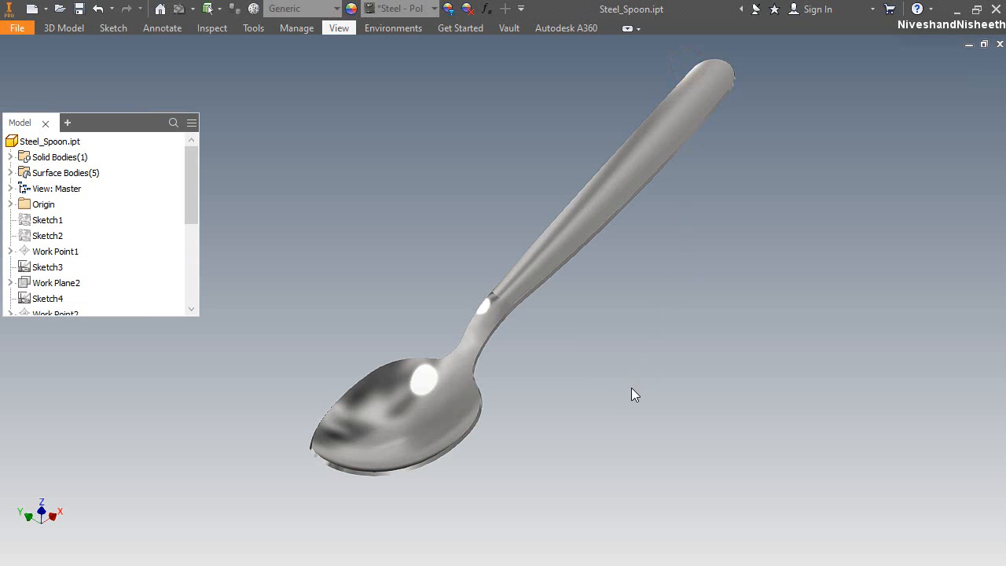
key("ctrl+0")
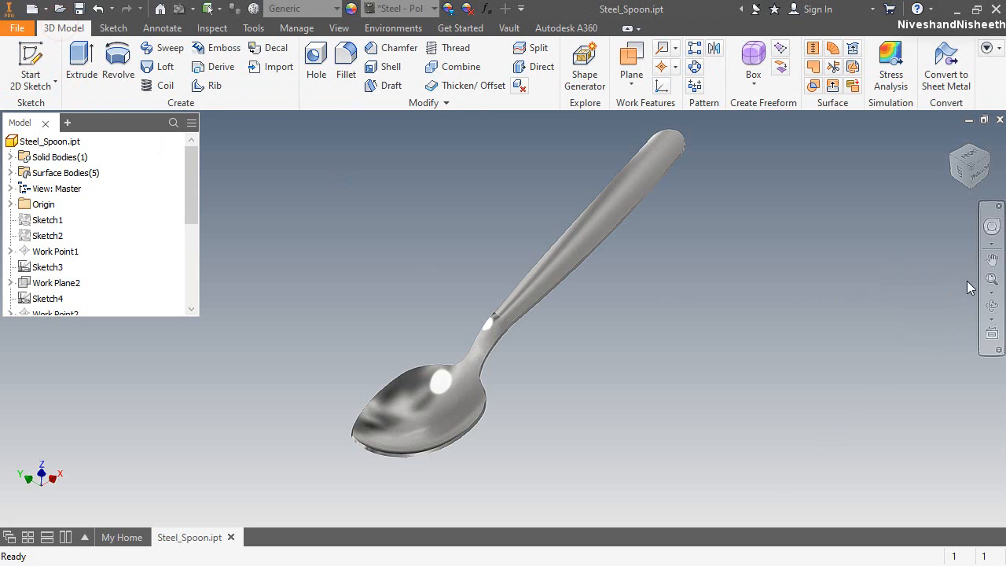
left_click(992, 260)
left_click_drag(580, 343, 564, 377)
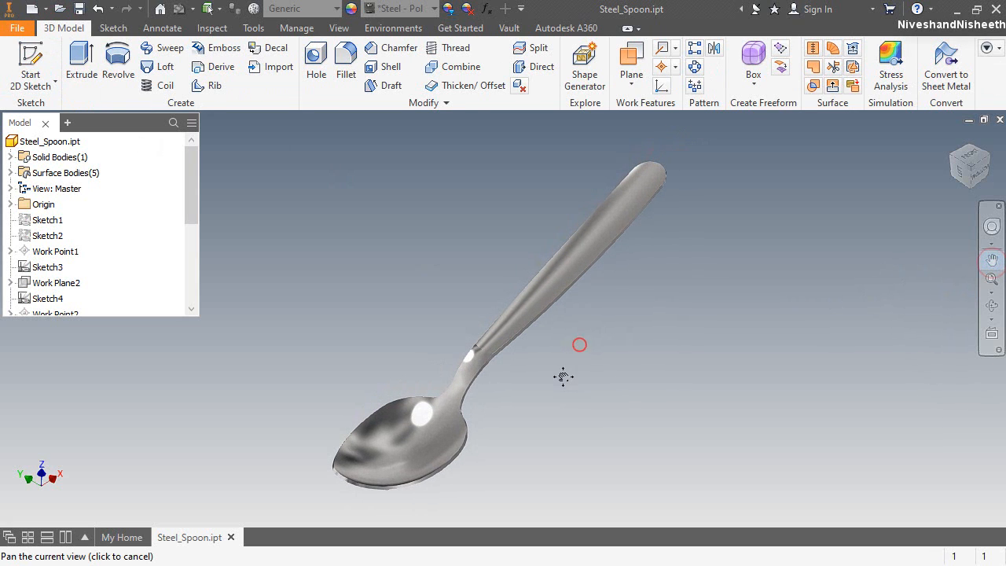
right_click(535, 265)
left_click(581, 259)
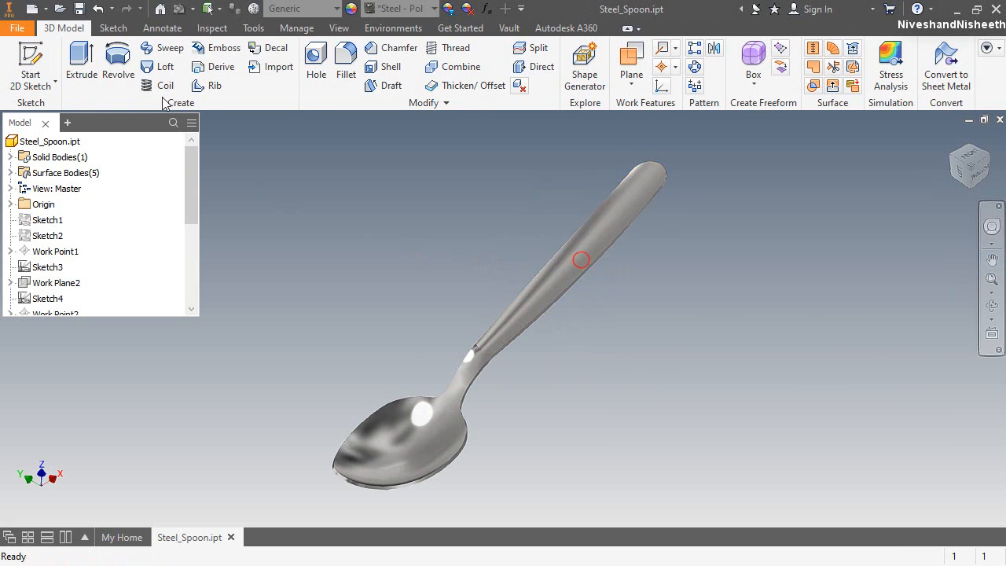